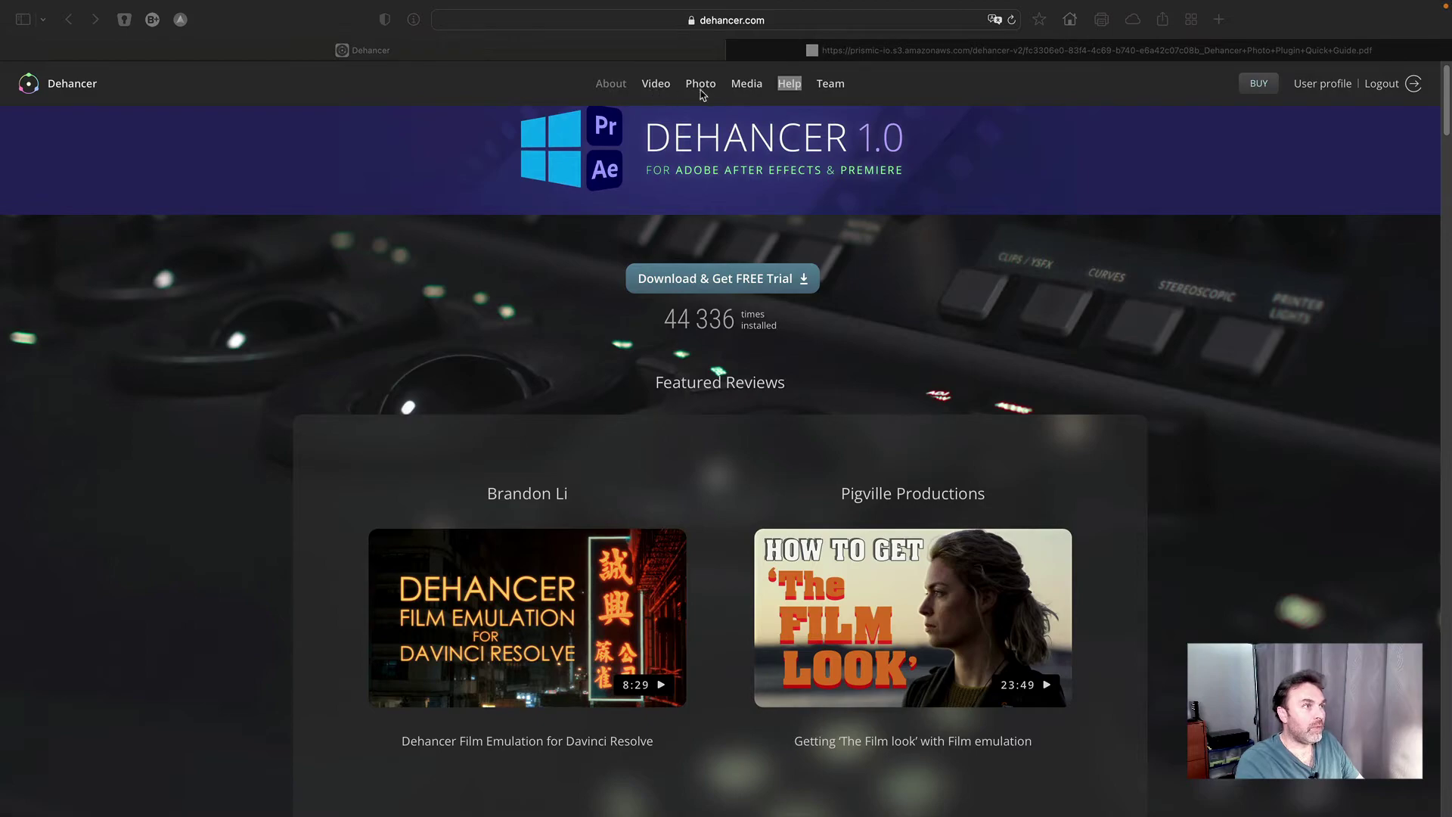
scroll(660, 456, "down", 6)
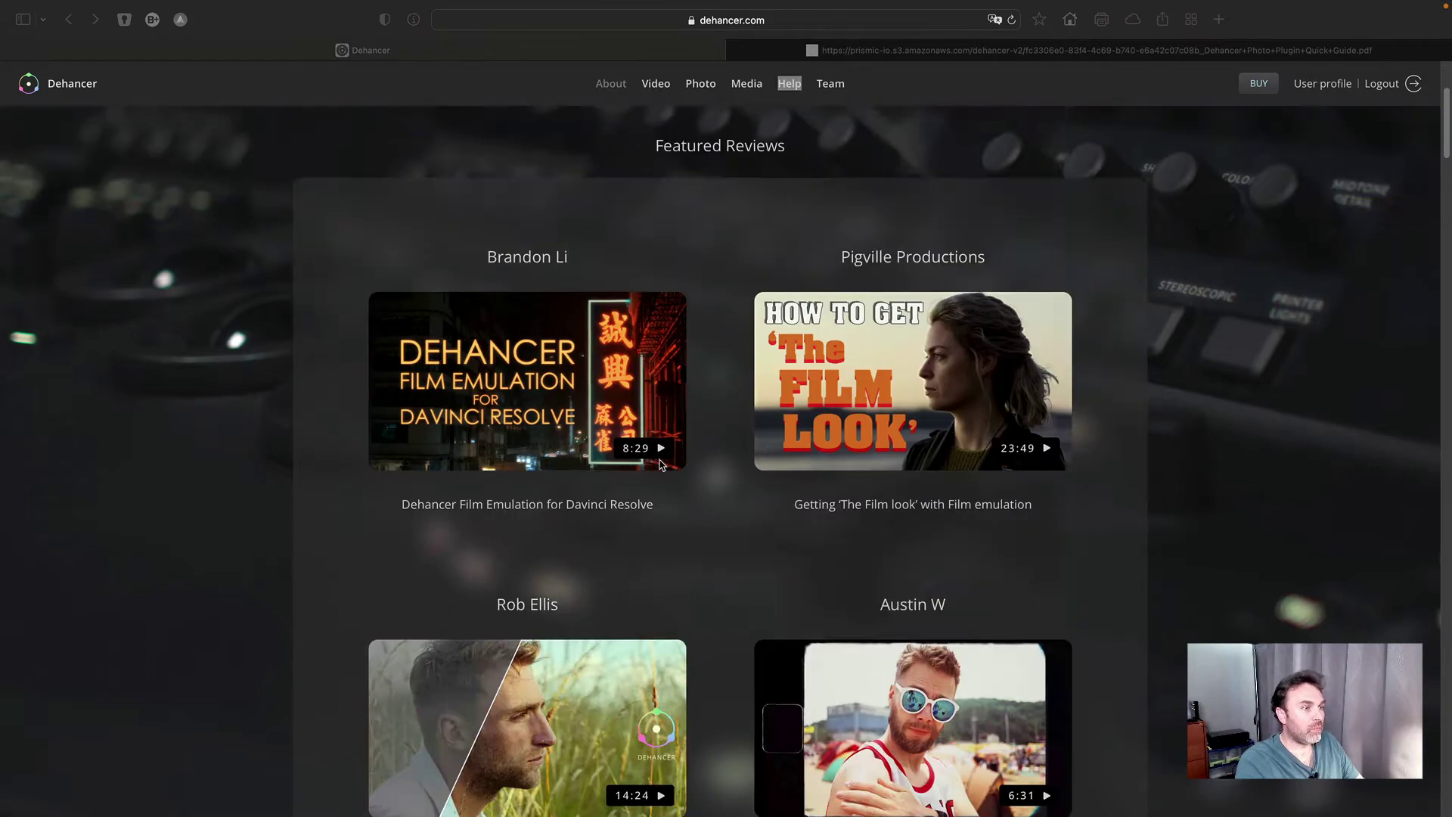
scroll(660, 464, "up", 4)
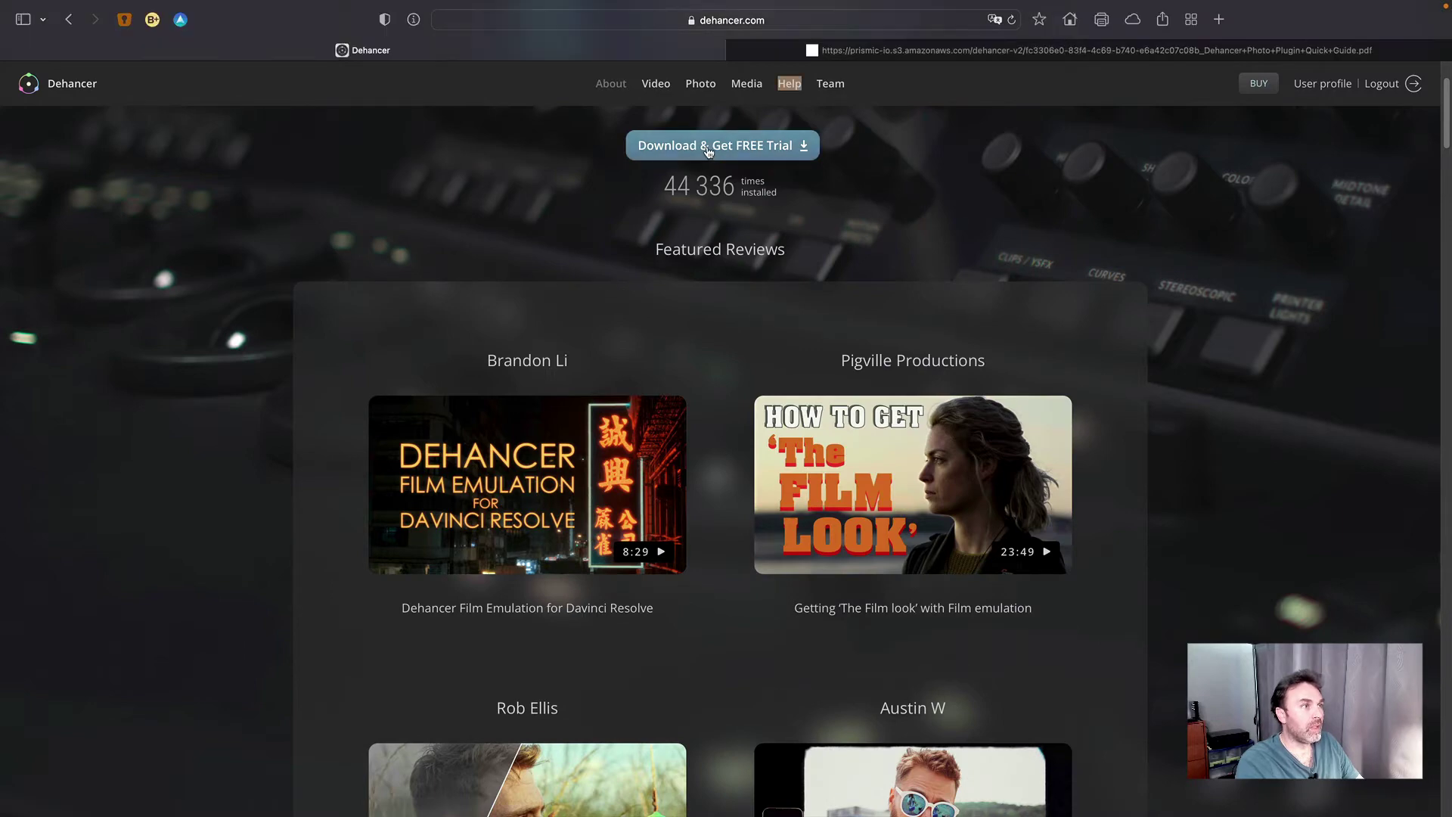
left_click(711, 151)
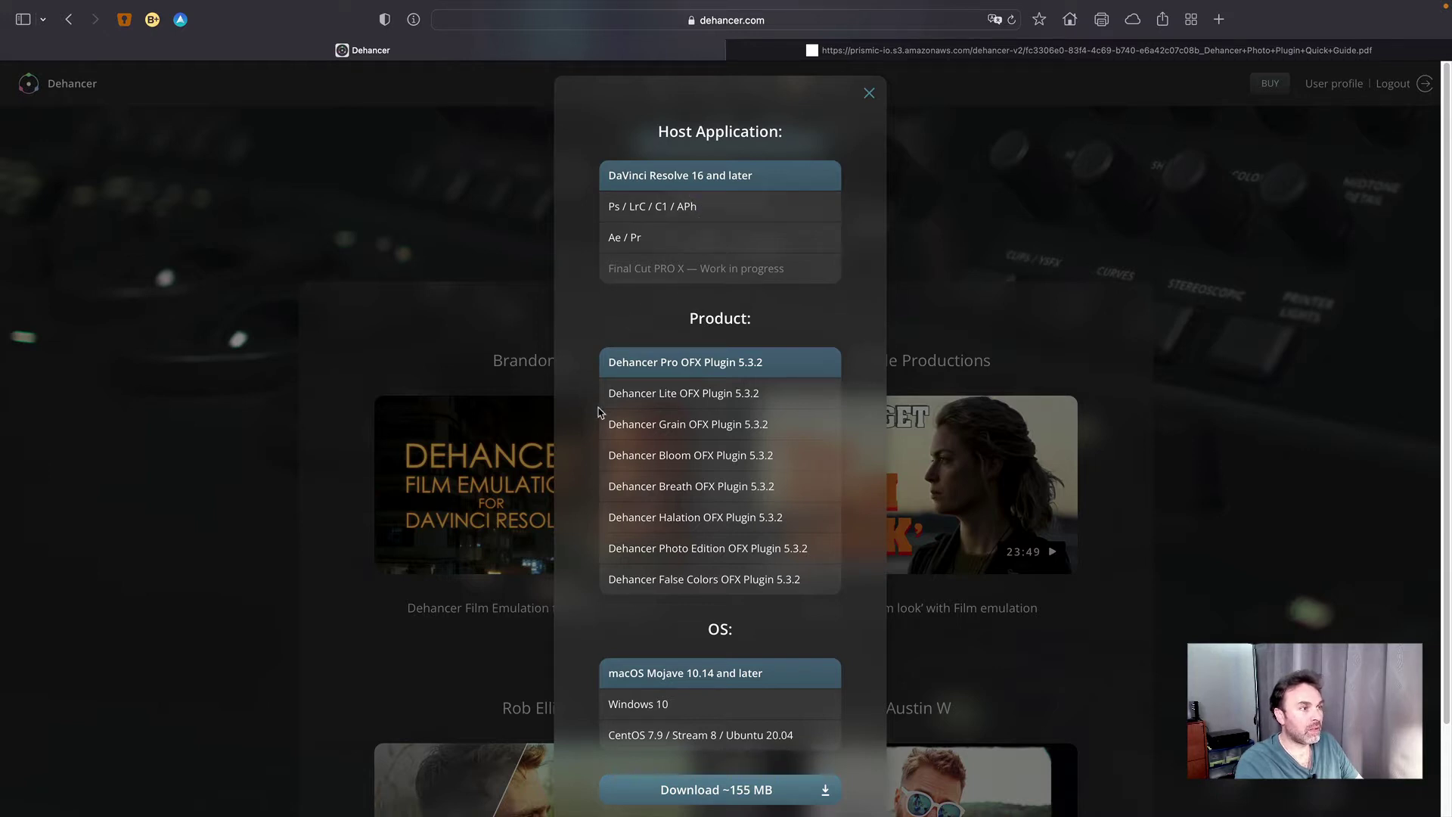
scroll(598, 412, "down", 3)
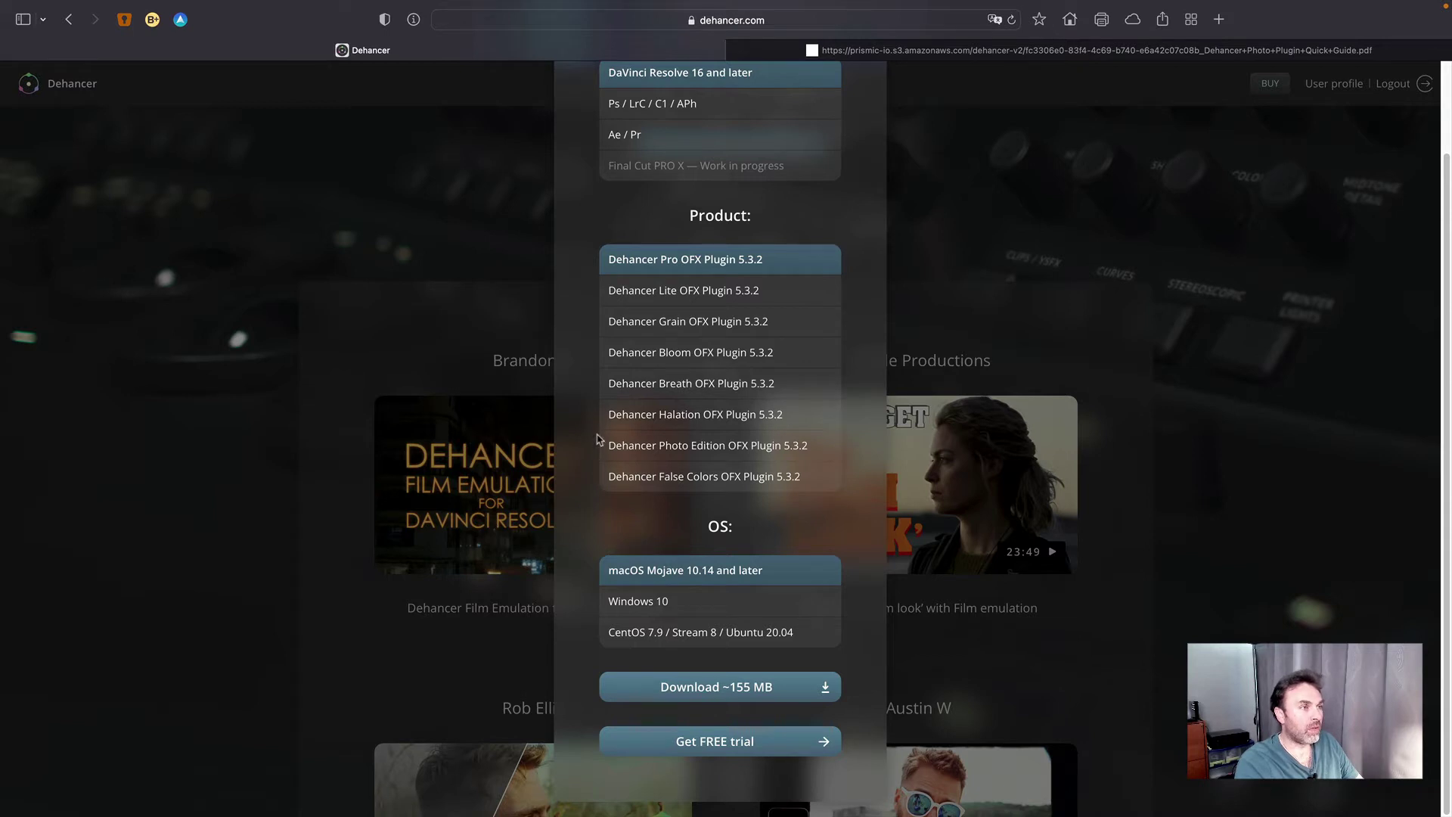
left_click(522, 188)
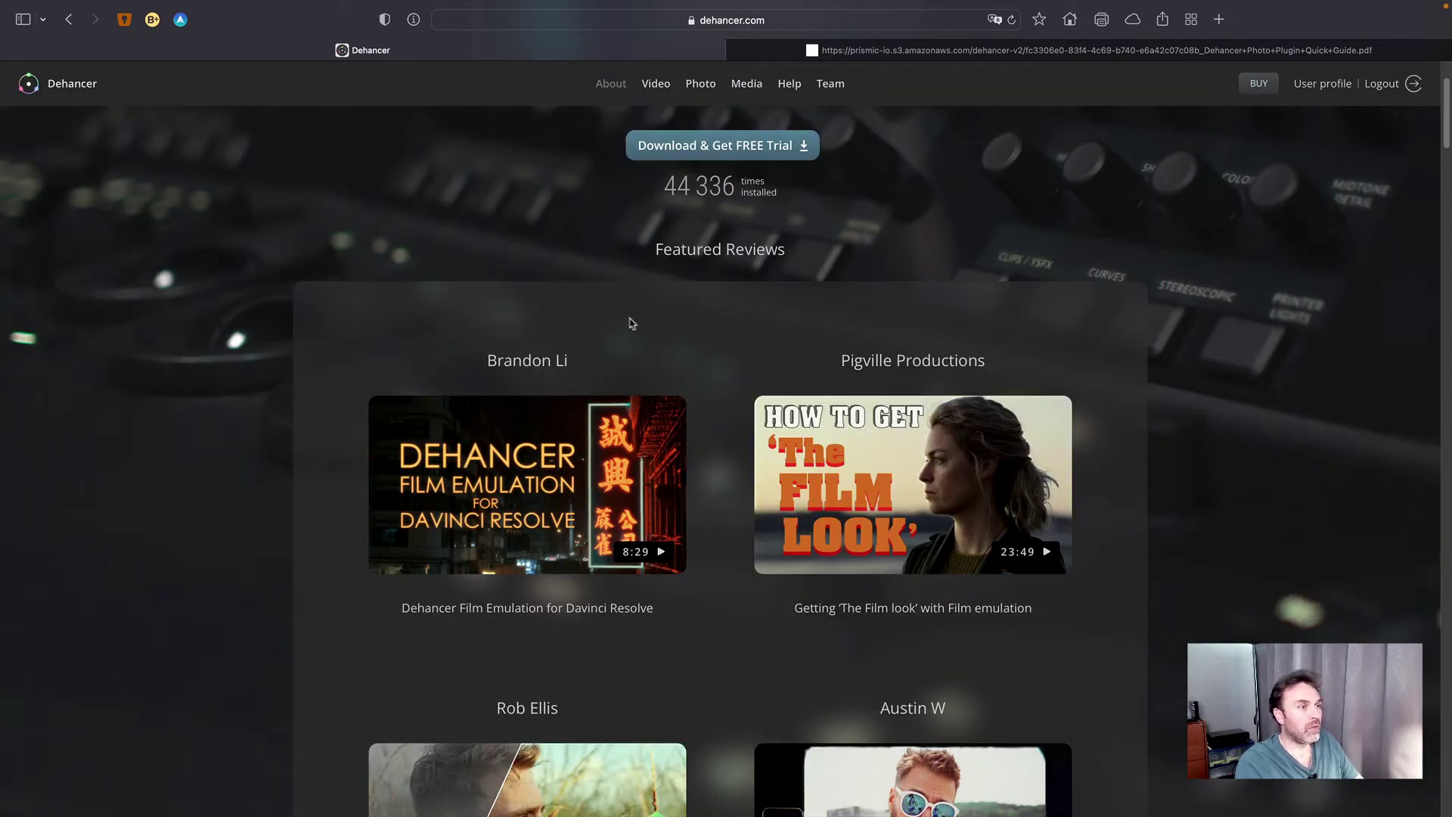
scroll(626, 316, "up", 3)
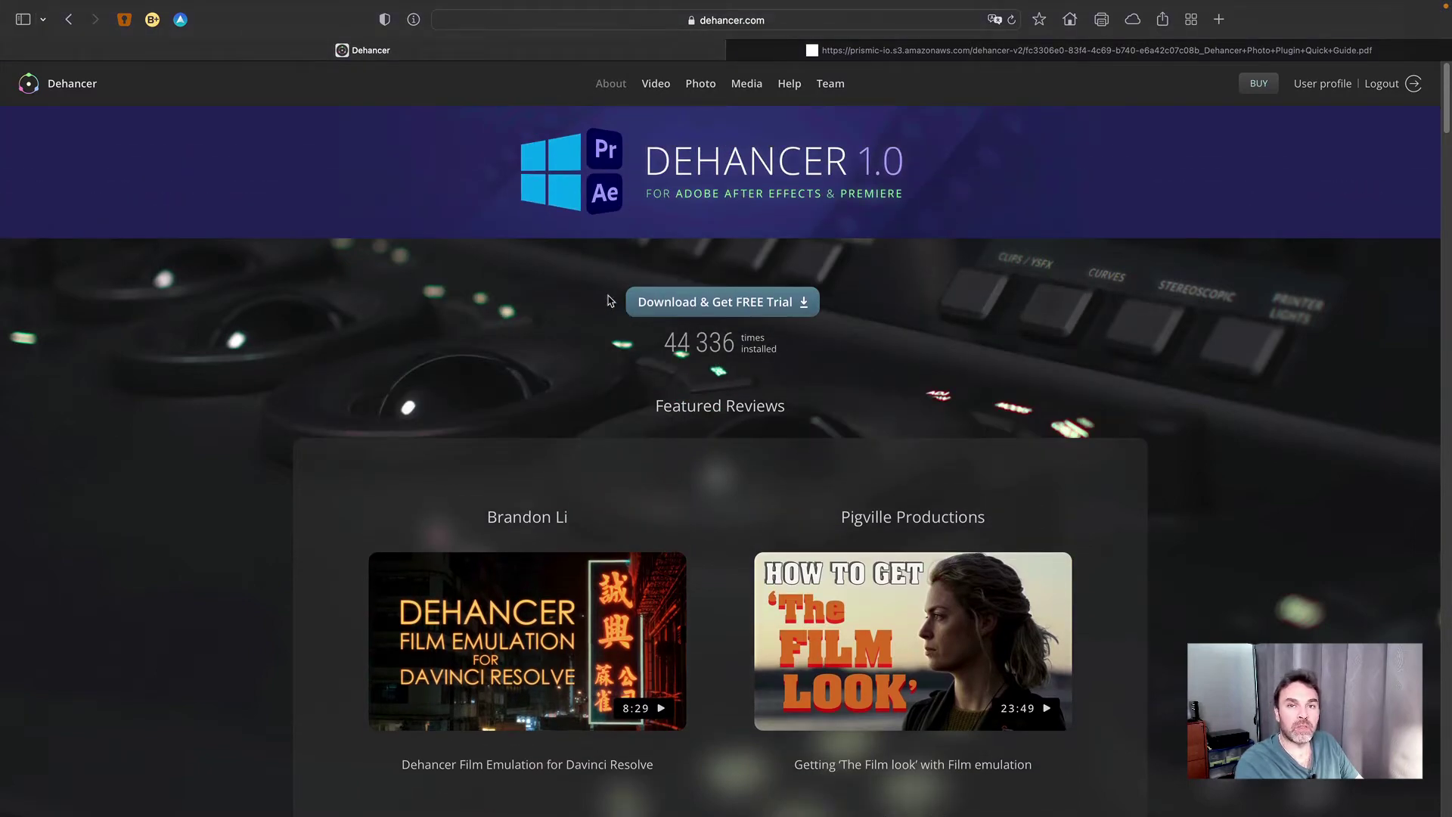
Switch desktops to the Dehancer Photo editor with the agapanthus bud photo loaded.
key("ctrl+Right")
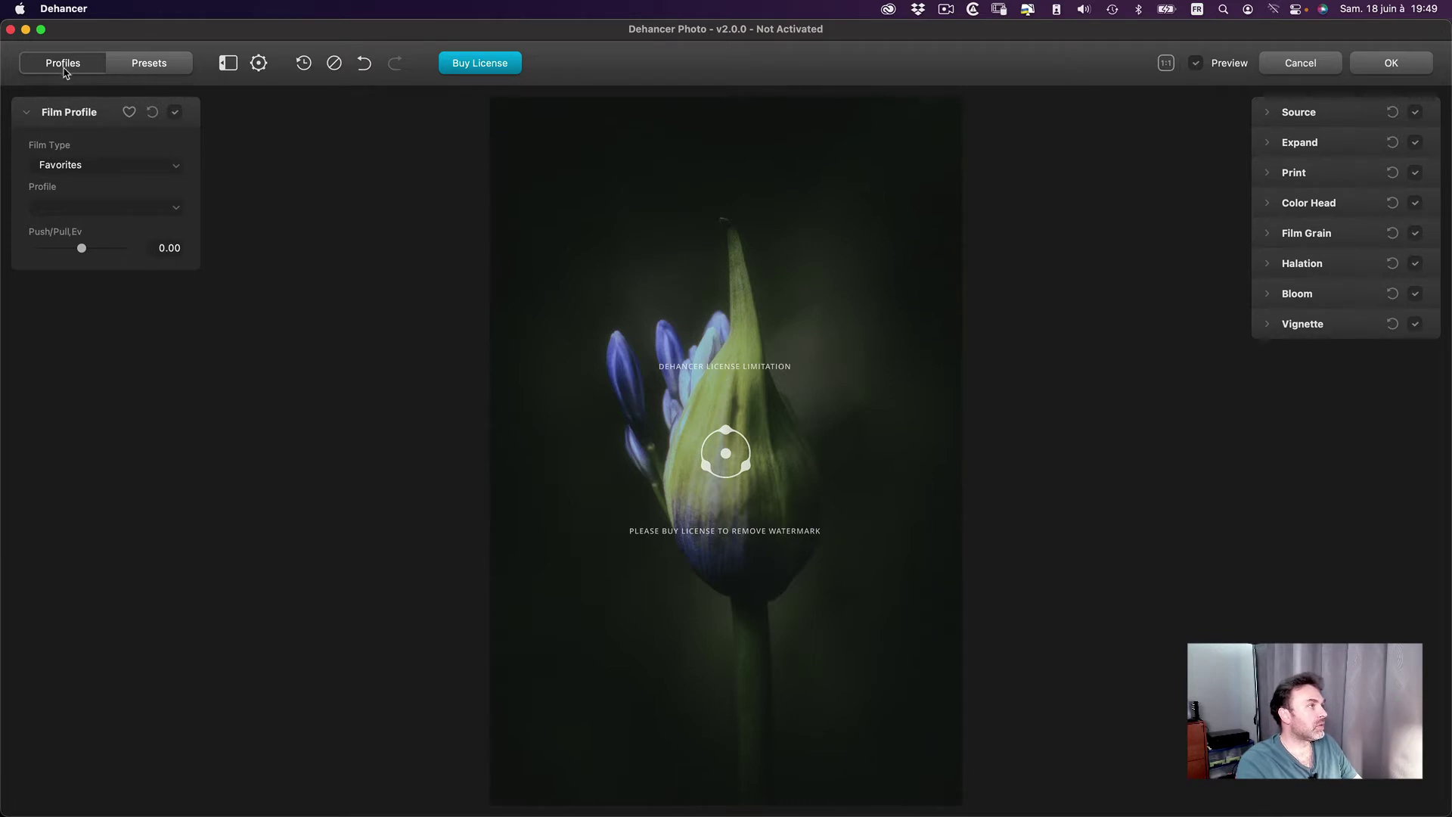
Set Film Type to All Films and browse the full list of profile thumbnails.
left_click(74, 168)
left_click(62, 154)
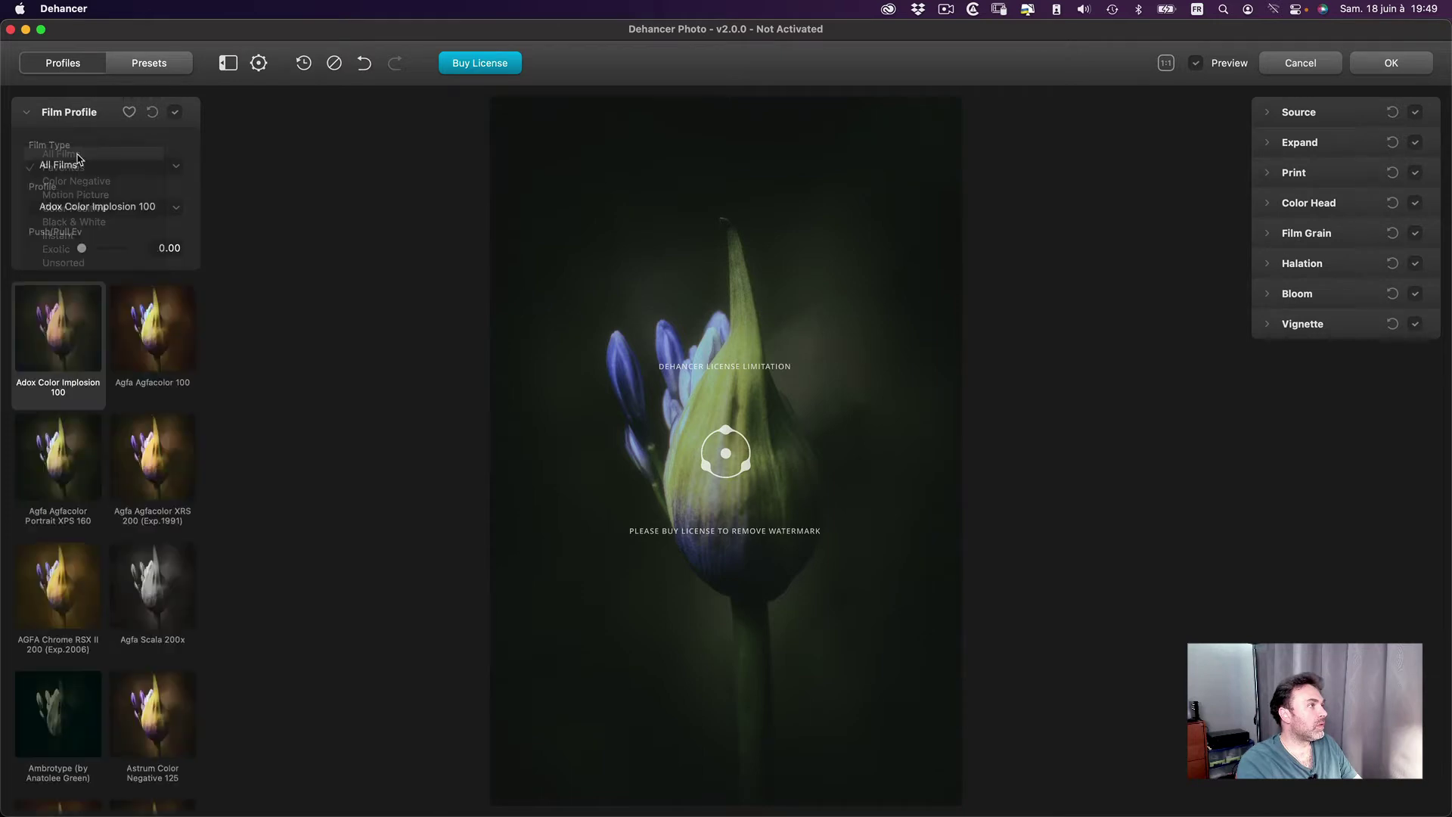
scroll(89, 339, "down", 2)
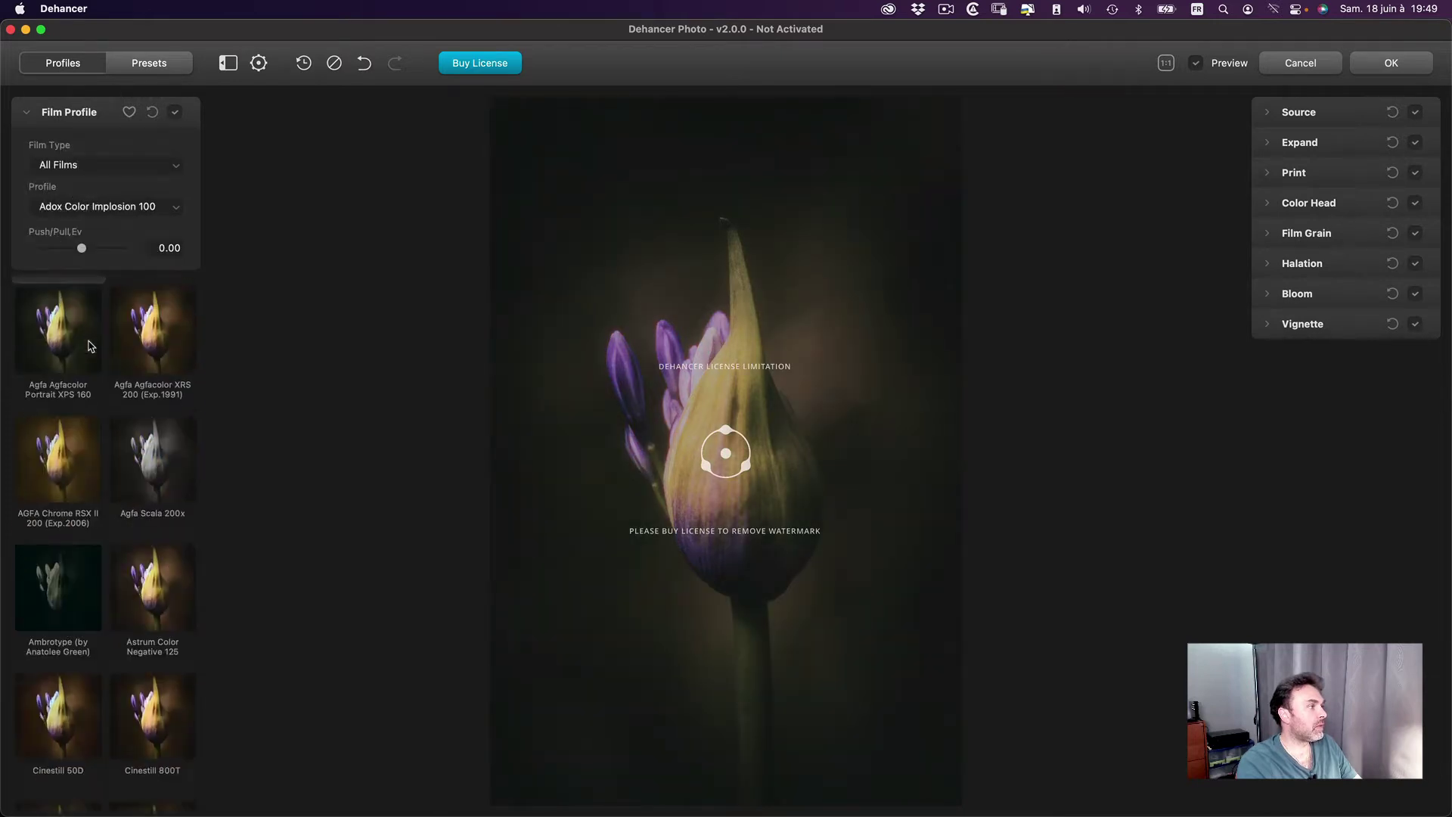
scroll(91, 347, "down", 2)
scroll(98, 344, "down", 5)
scroll(118, 335, "down", 2)
scroll(118, 337, "down", 3)
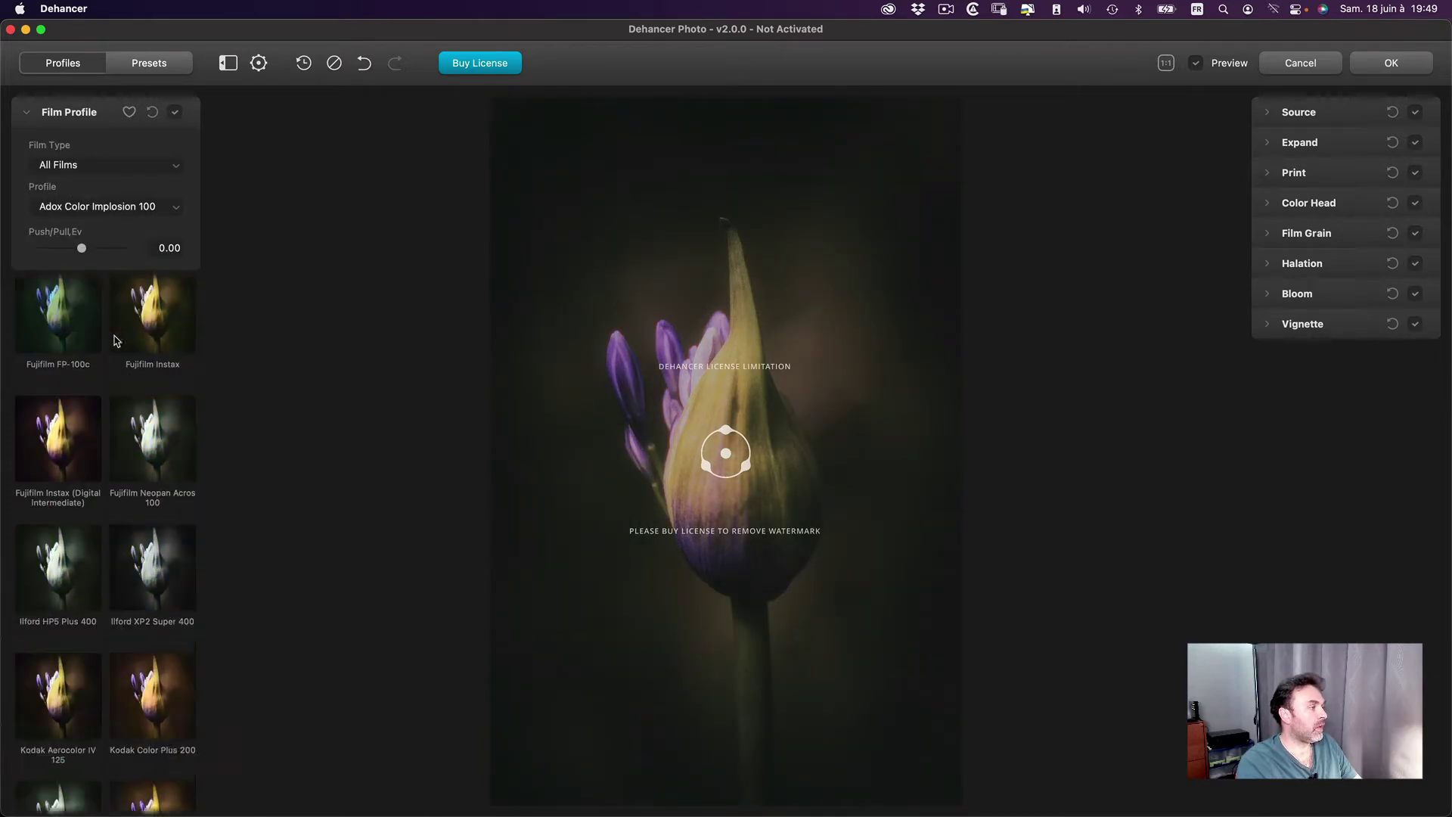
scroll(116, 338, "down", 3)
scroll(116, 340, "down", 3)
scroll(115, 340, "down", 5)
scroll(116, 340, "down", 4)
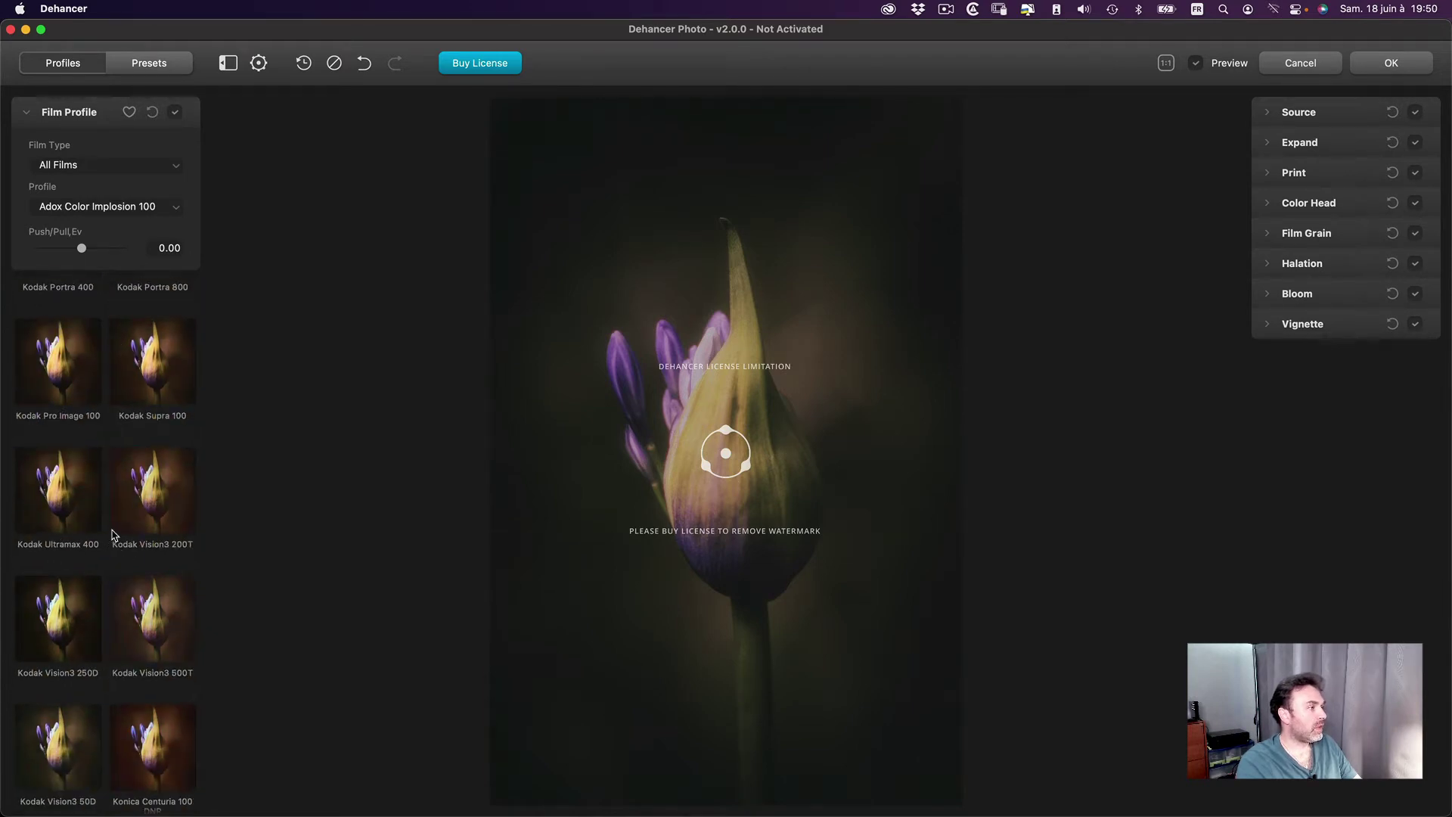
scroll(112, 535, "up", 2)
scroll(112, 535, "up", 3)
scroll(112, 535, "up", 2)
scroll(112, 535, "up", 2)
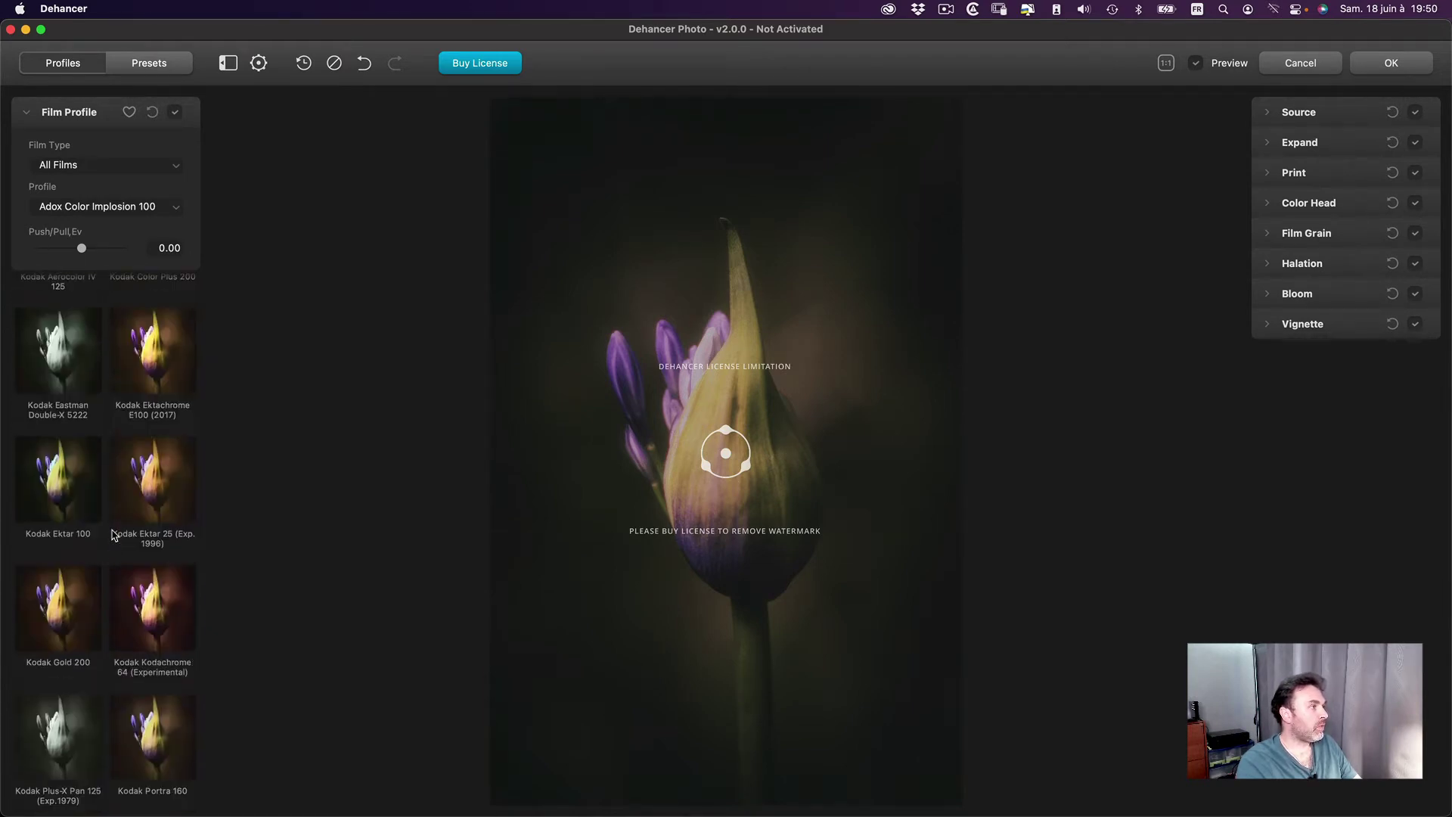
scroll(112, 534, "up", 4)
Filter to the Unsorted category, check the Profile list, then return to All Films.
left_click(90, 166)
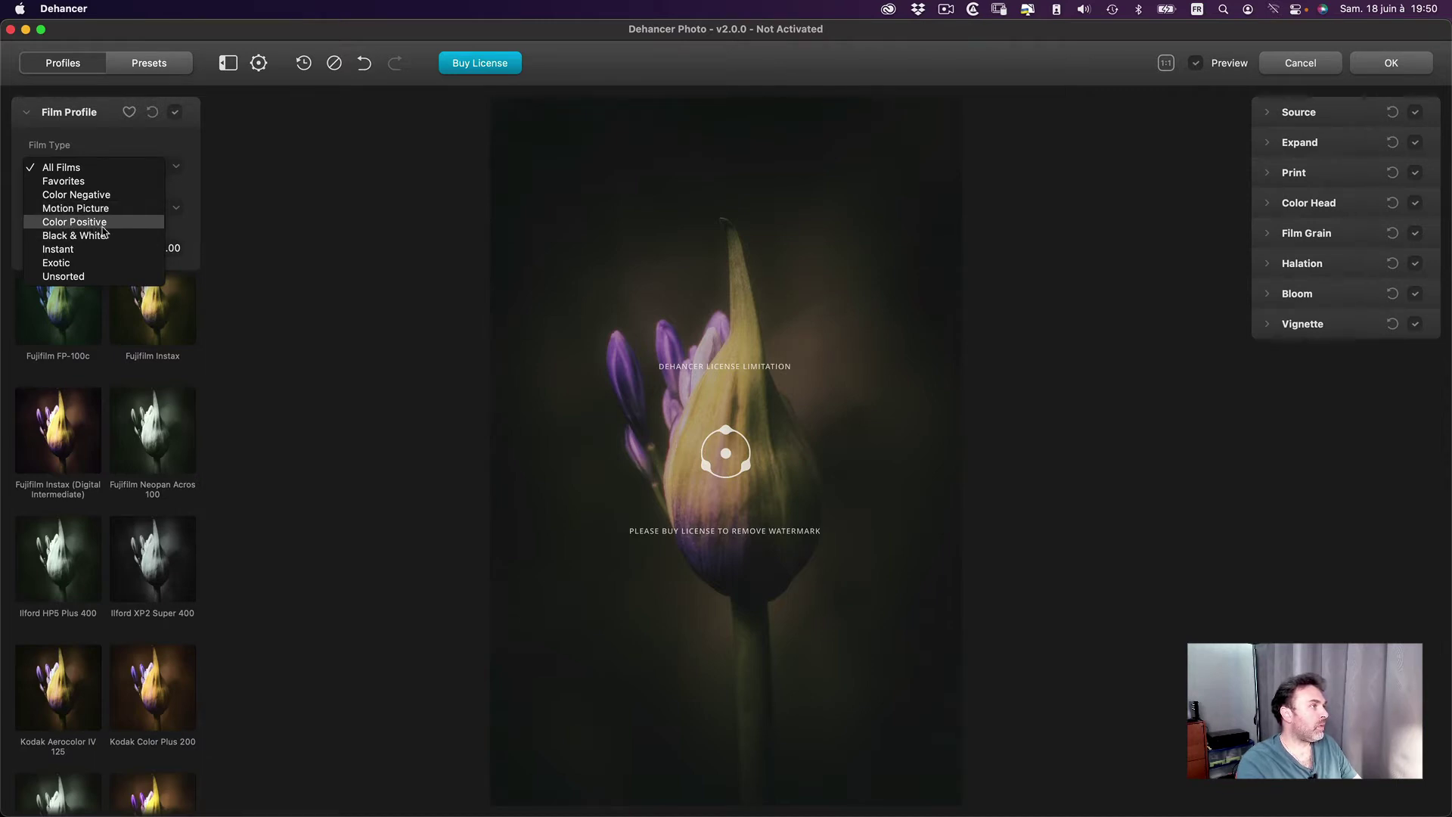
left_click(91, 277)
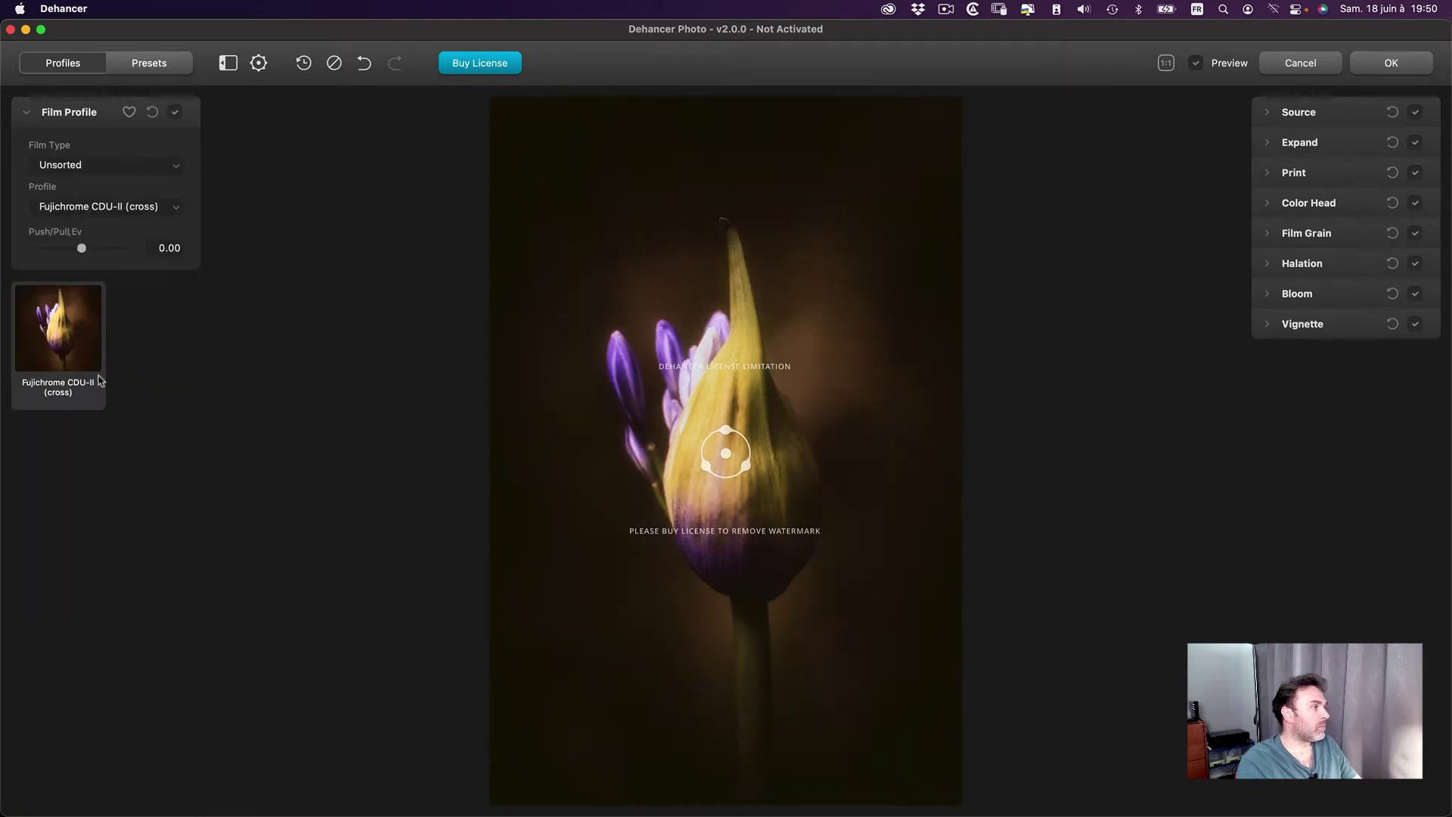
left_click(92, 215)
left_click(98, 165)
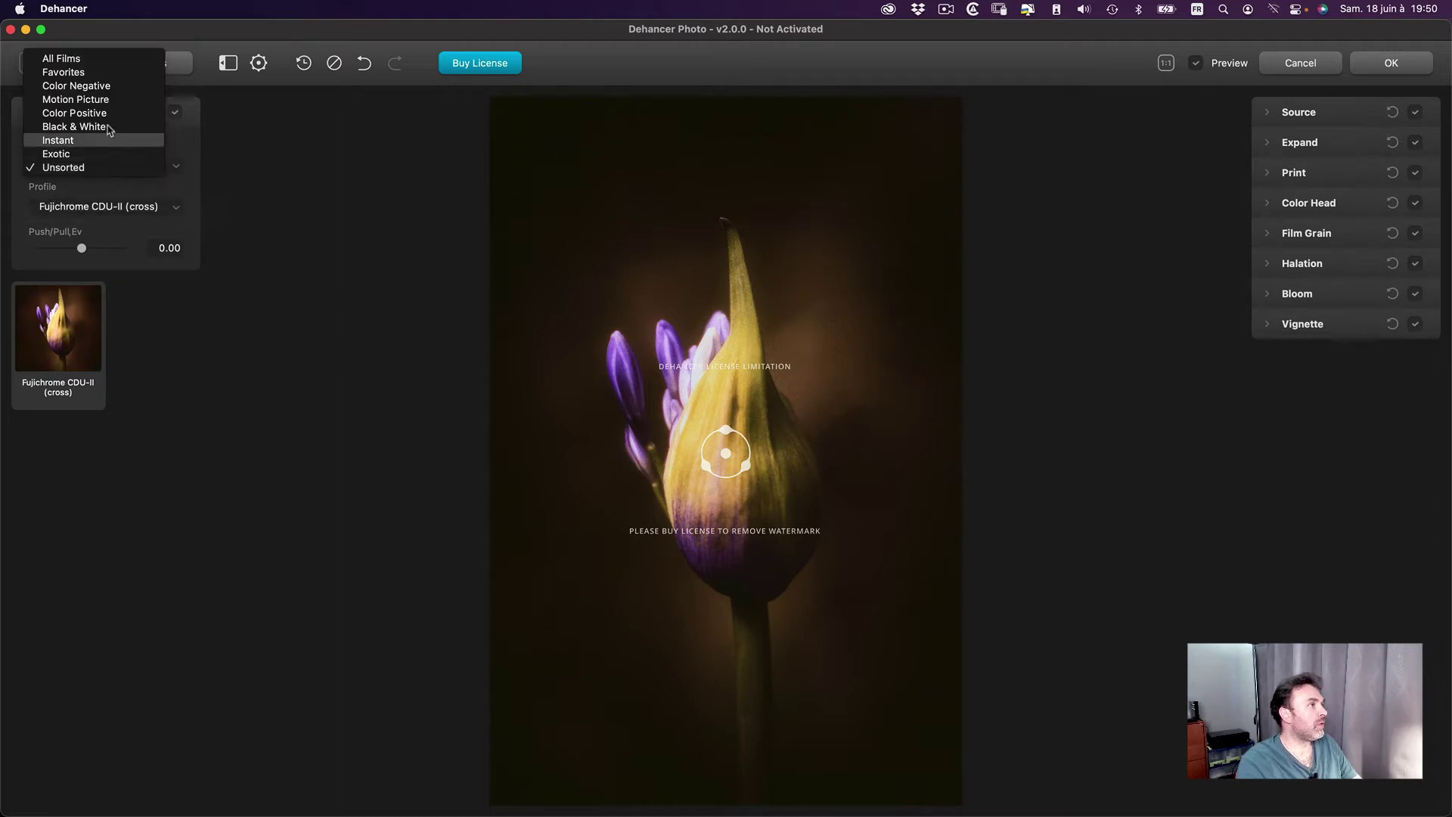
left_click(102, 59)
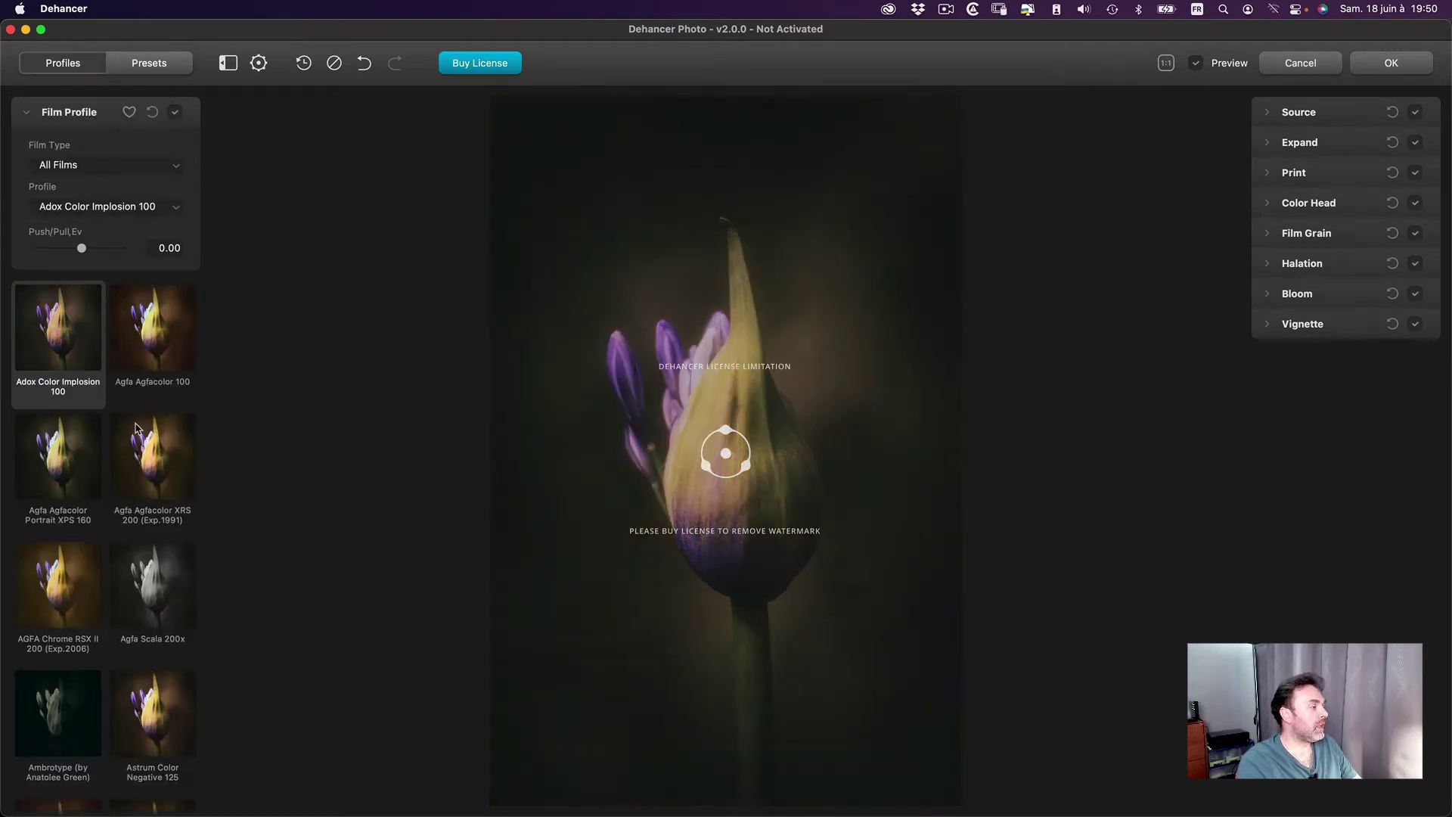
Apply Agfa Agfacolor 100 and test pushing the film exposure brighter.
scroll(144, 463, "down", 3)
scroll(143, 464, "up", 2)
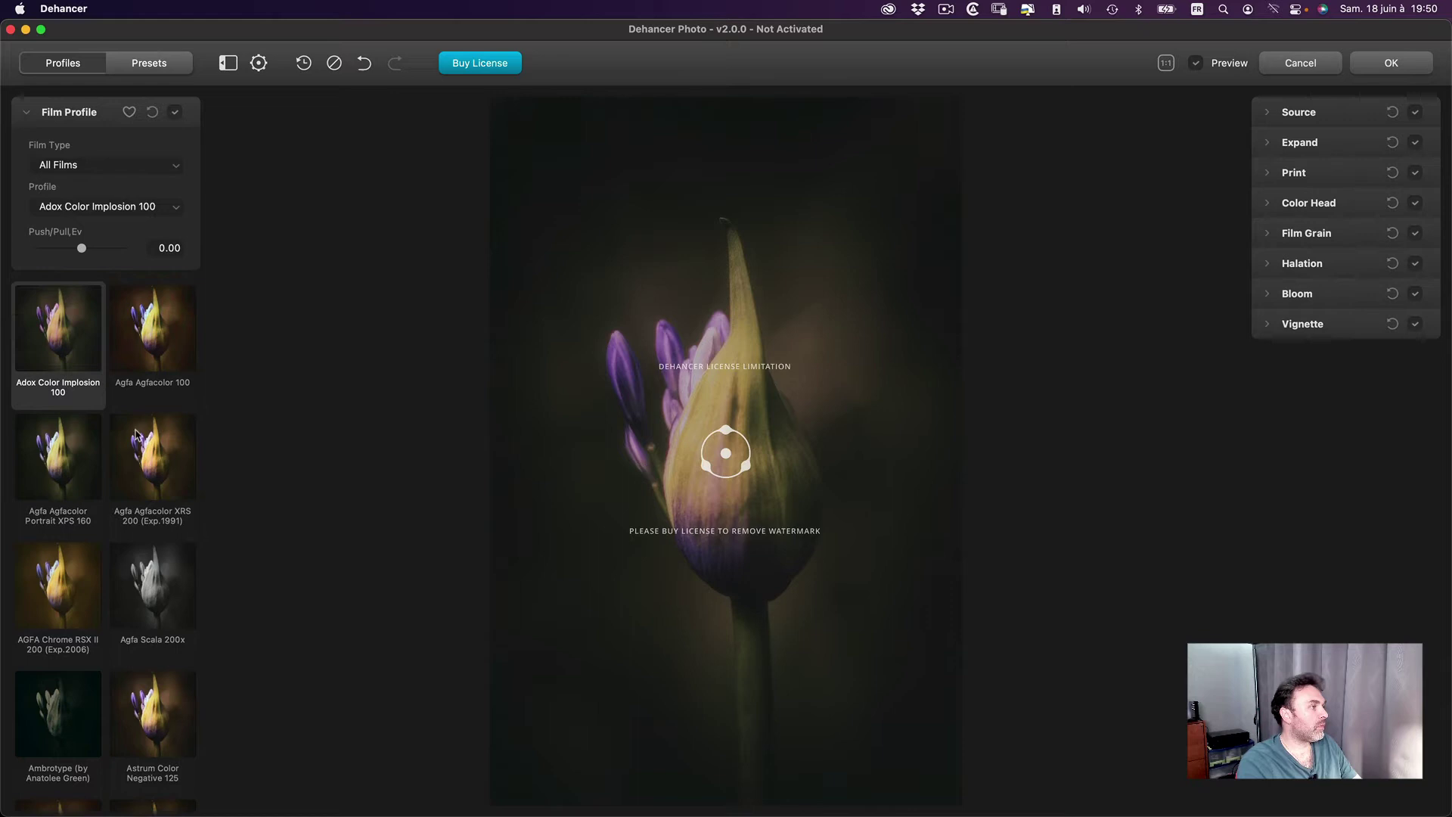
left_click(156, 342)
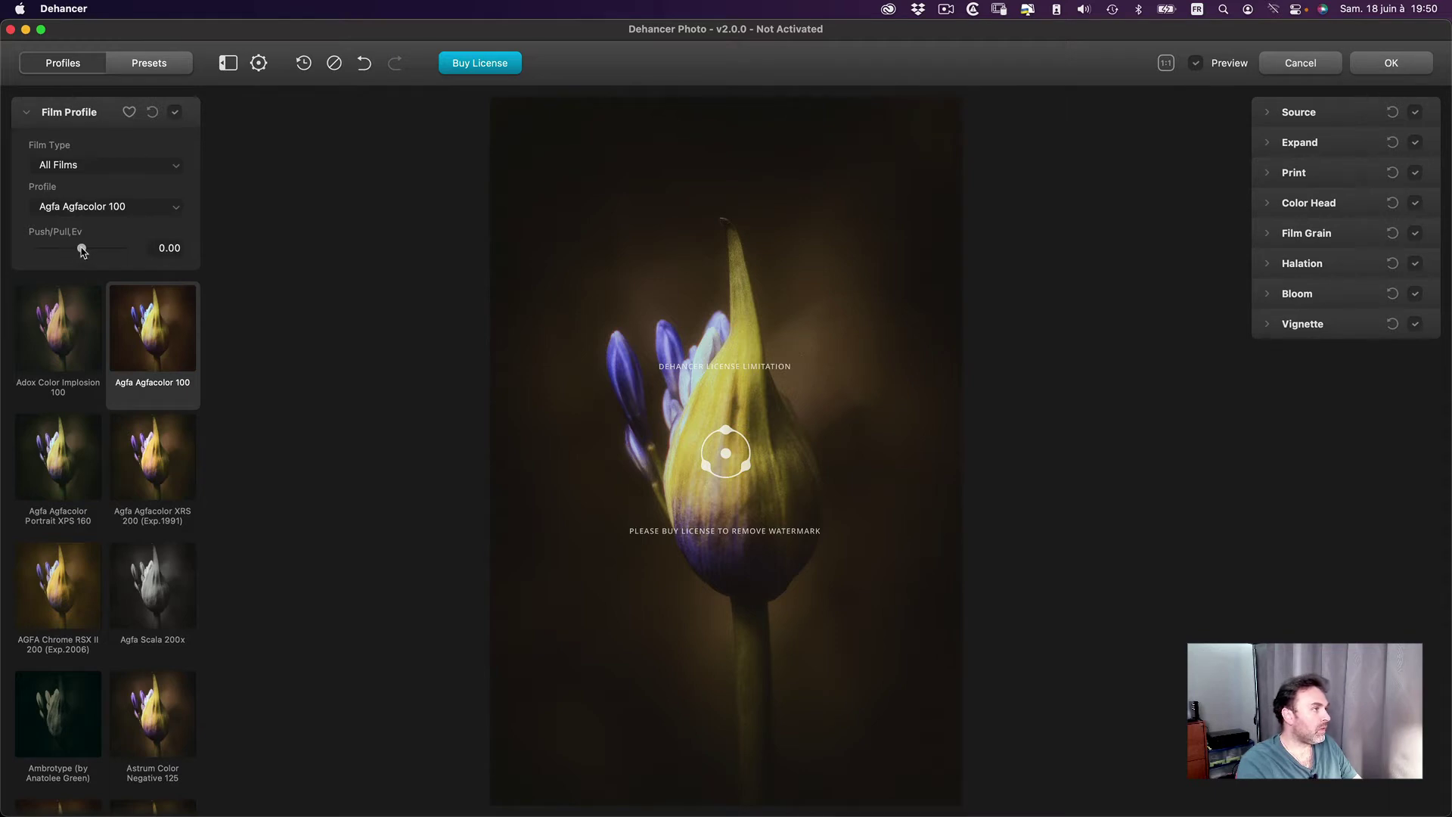
mouse_move(83, 251)
left_mouse_down()
mouse_move(138, 251)
mouse_move(27, 244)
mouse_move(129, 243)
mouse_move(27, 248)
mouse_move(121, 250)
mouse_move(85, 252)
left_mouse_up()
Preview Adox Color Implosion 100, Agfa XPS 160, XRS 200, Chrome RSX II 200 and Scala 200x.
left_click(77, 341)
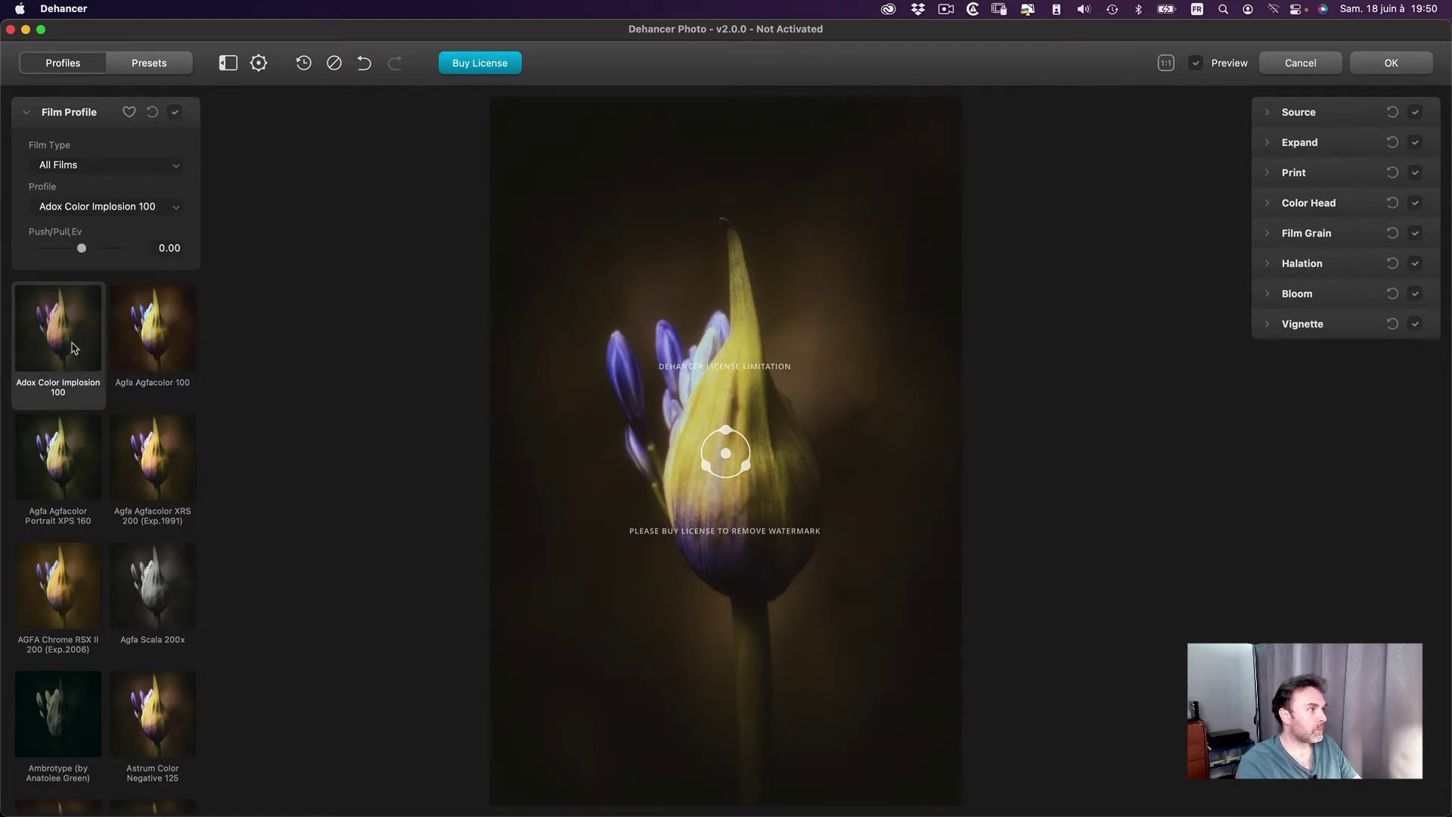
left_click(72, 465)
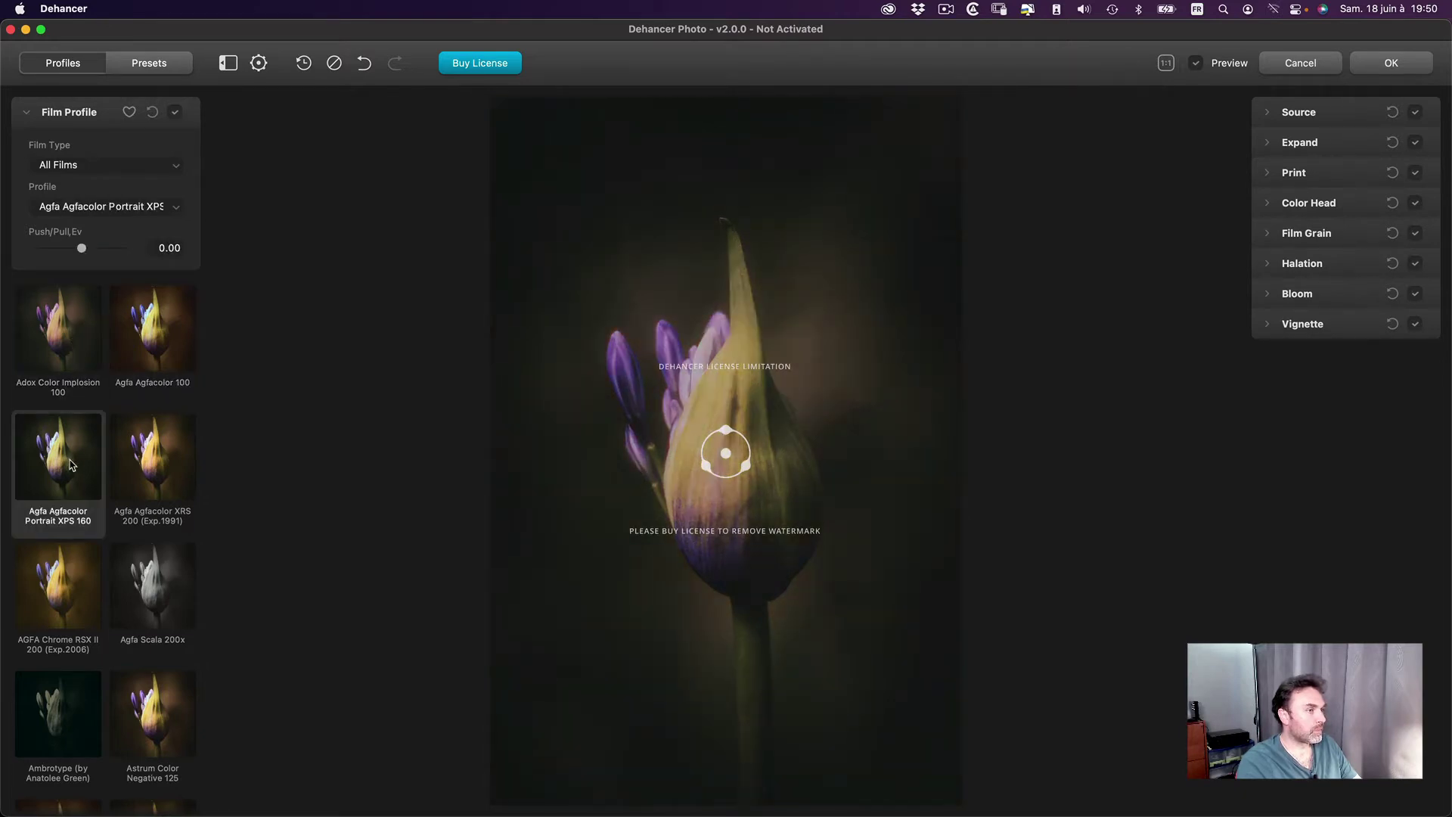
left_click(140, 483)
left_click(139, 578)
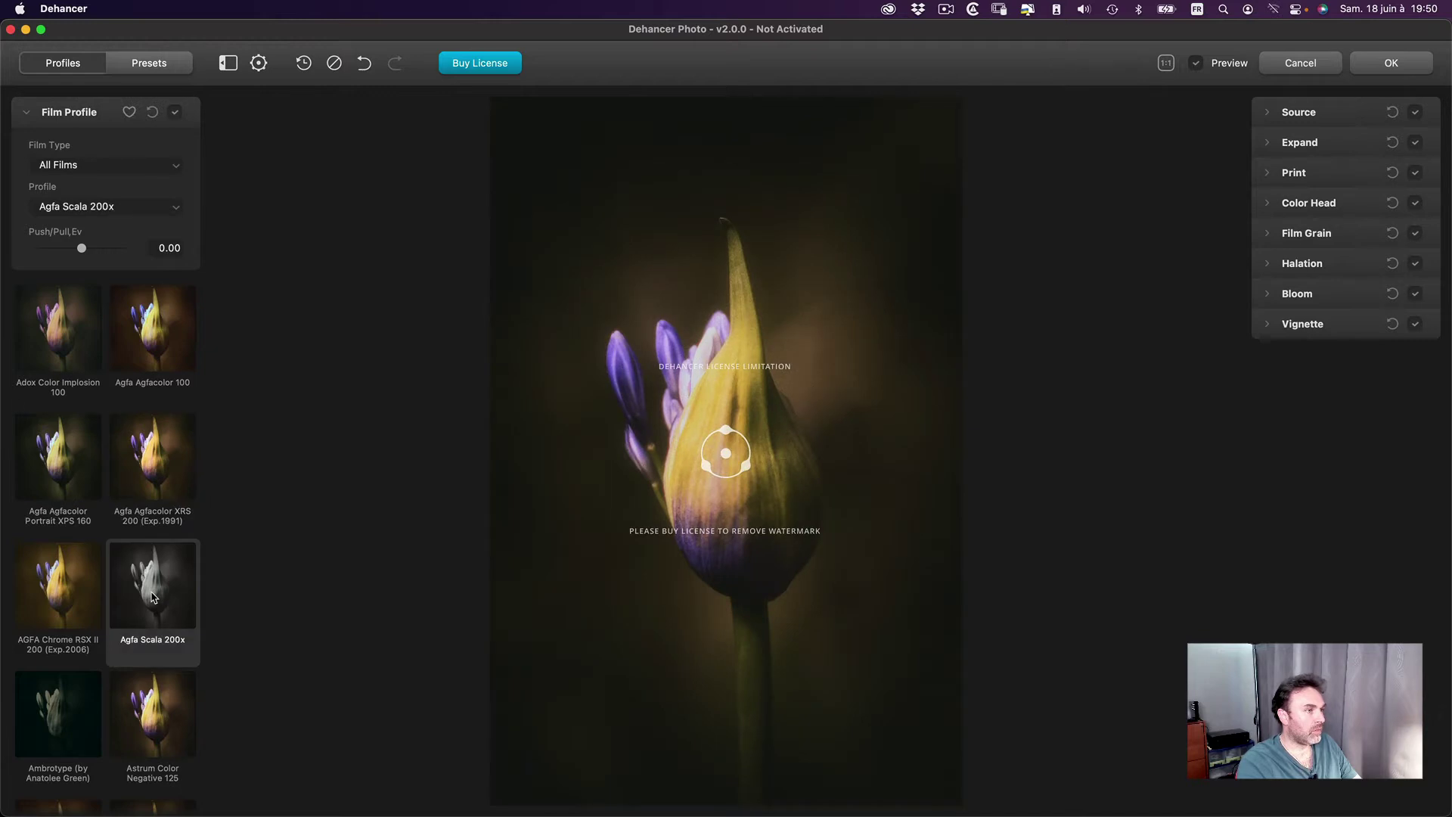
left_click(75, 599)
scroll(78, 602, "down", 3)
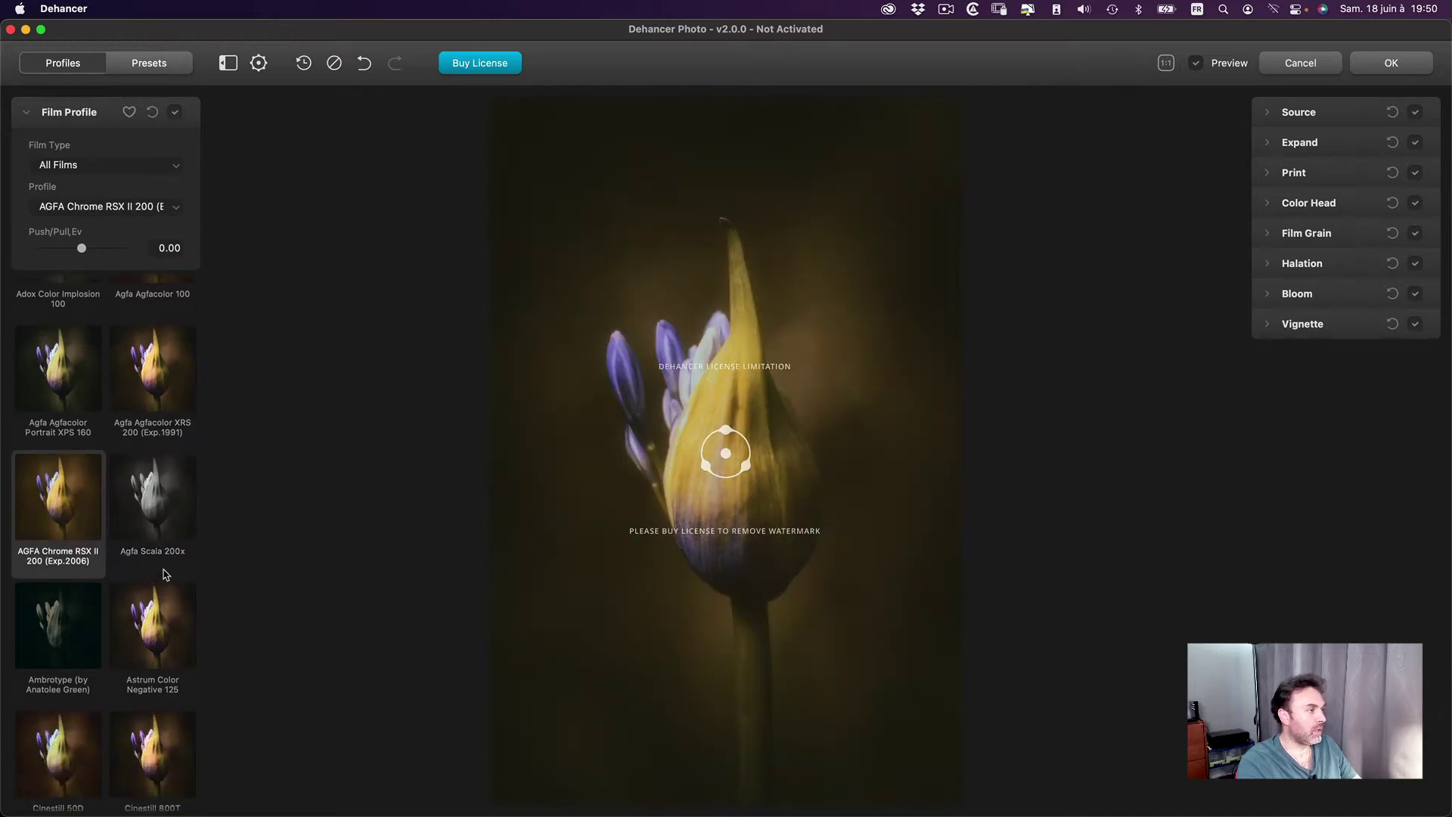
left_click(165, 501)
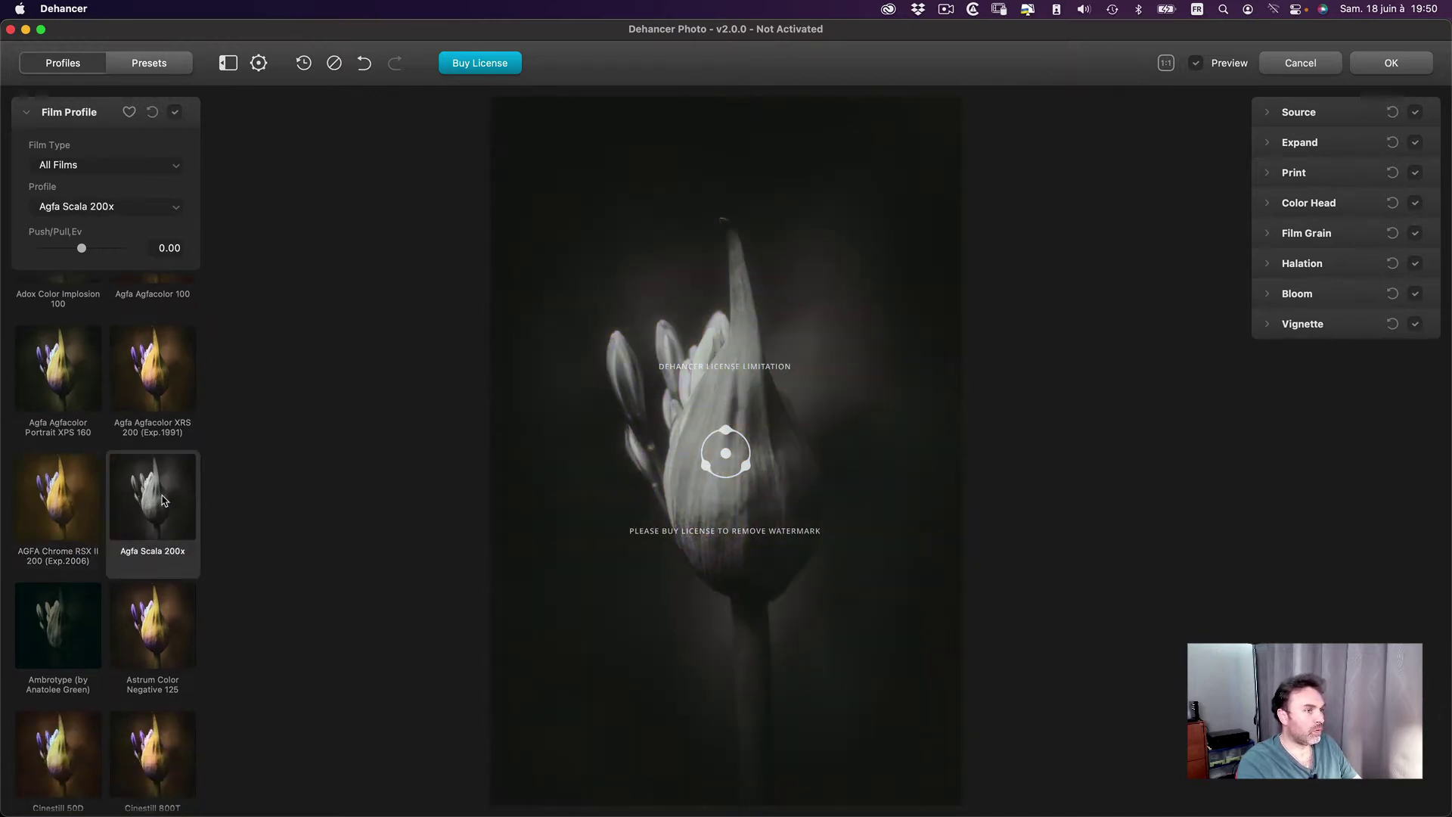
Preview Ambrotype and Cinestill 800T, ending with Cinestill 50D applied.
left_click(91, 625)
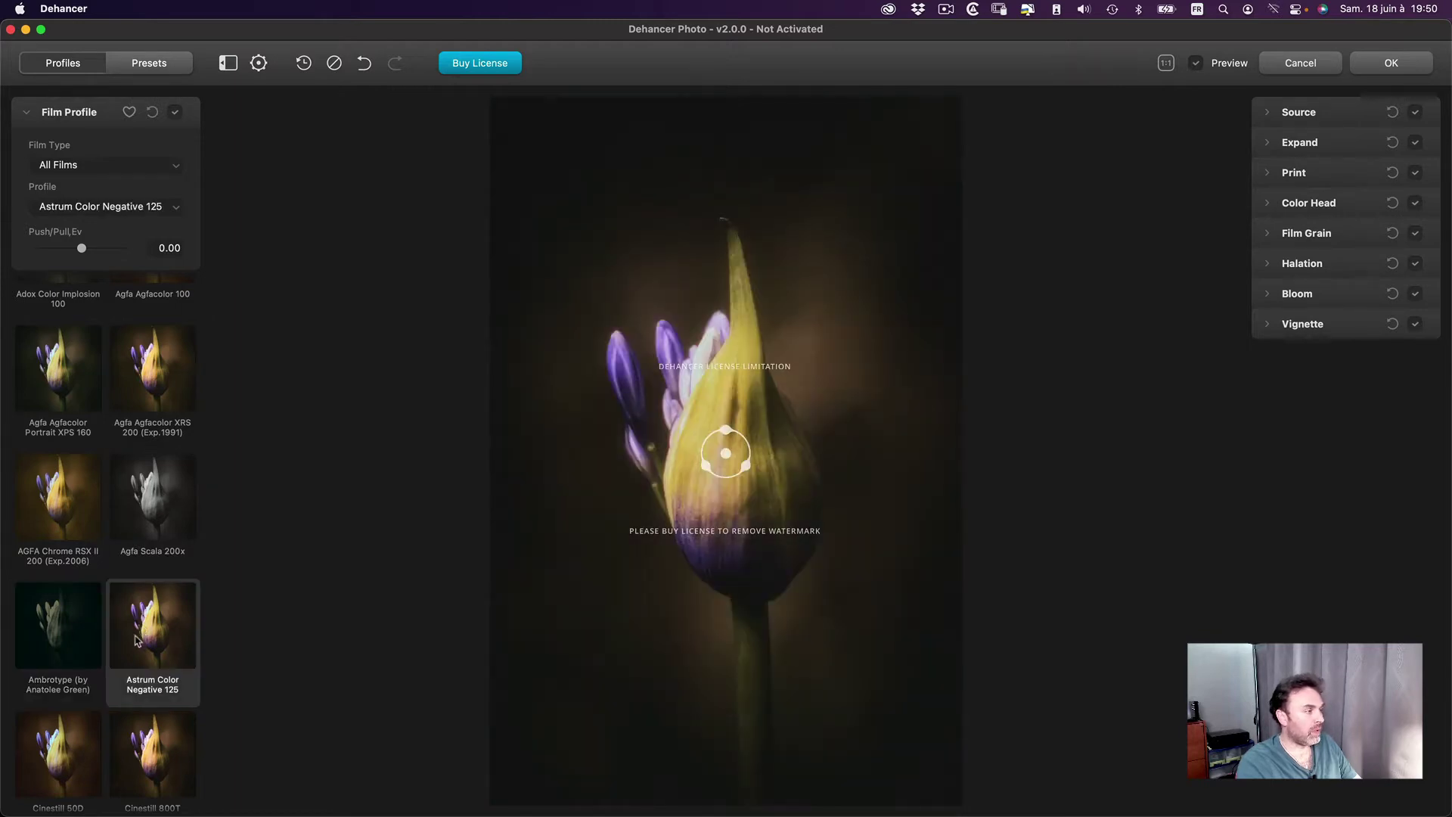
scroll(135, 642, "down", 5)
scroll(134, 642, "up", 1)
left_click(146, 621)
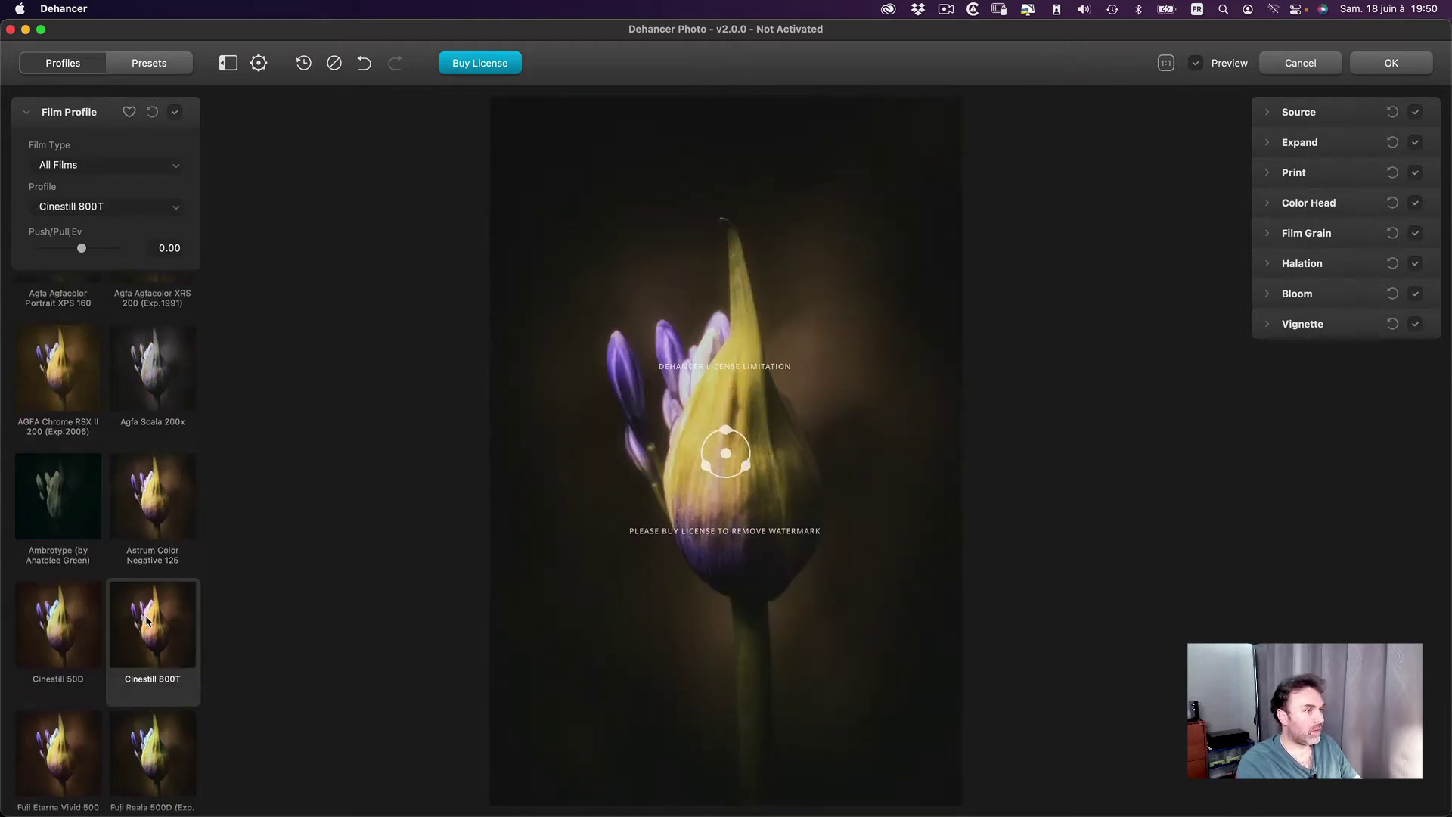
left_click(65, 628)
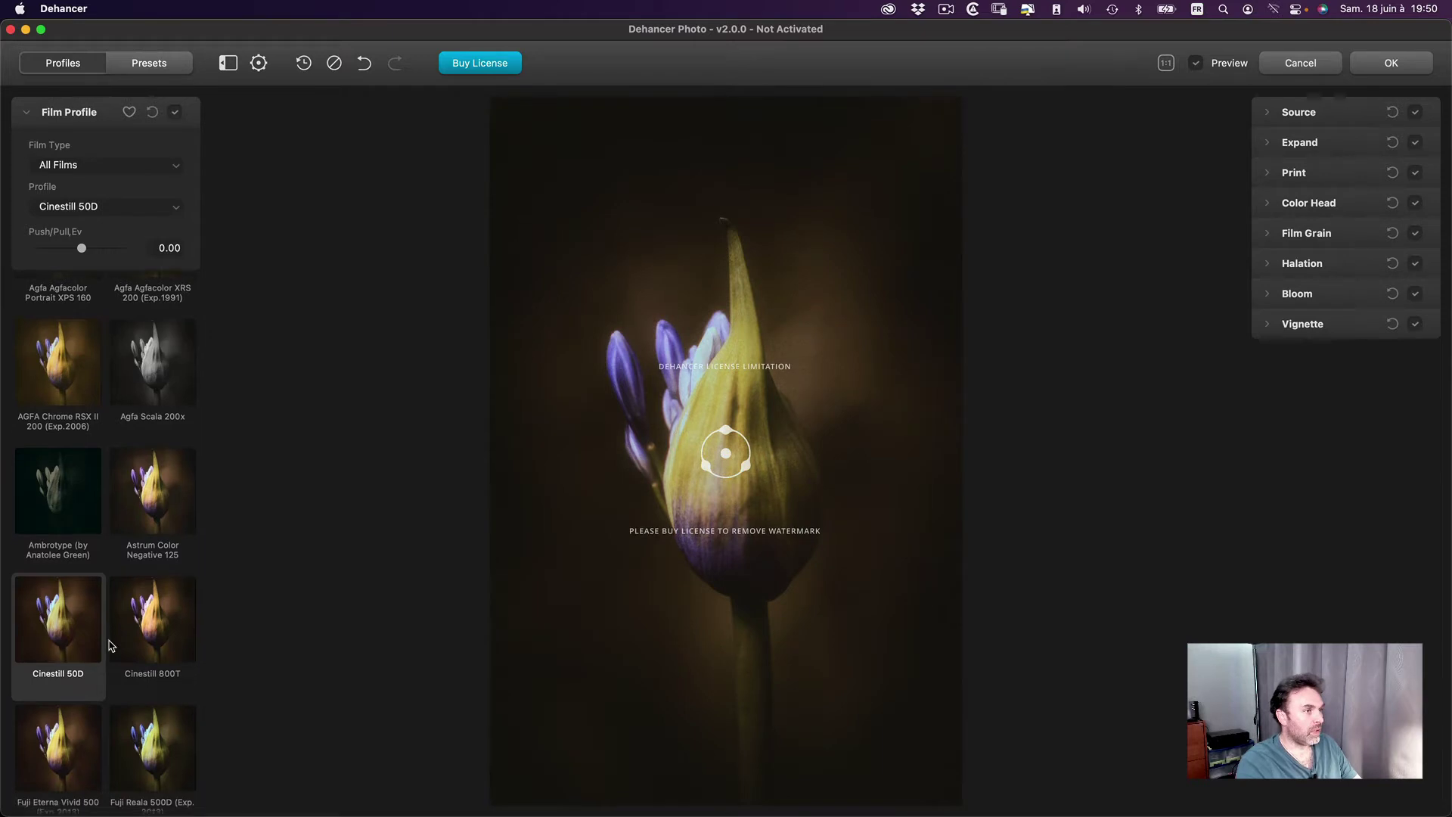
scroll(110, 643, "down", 5)
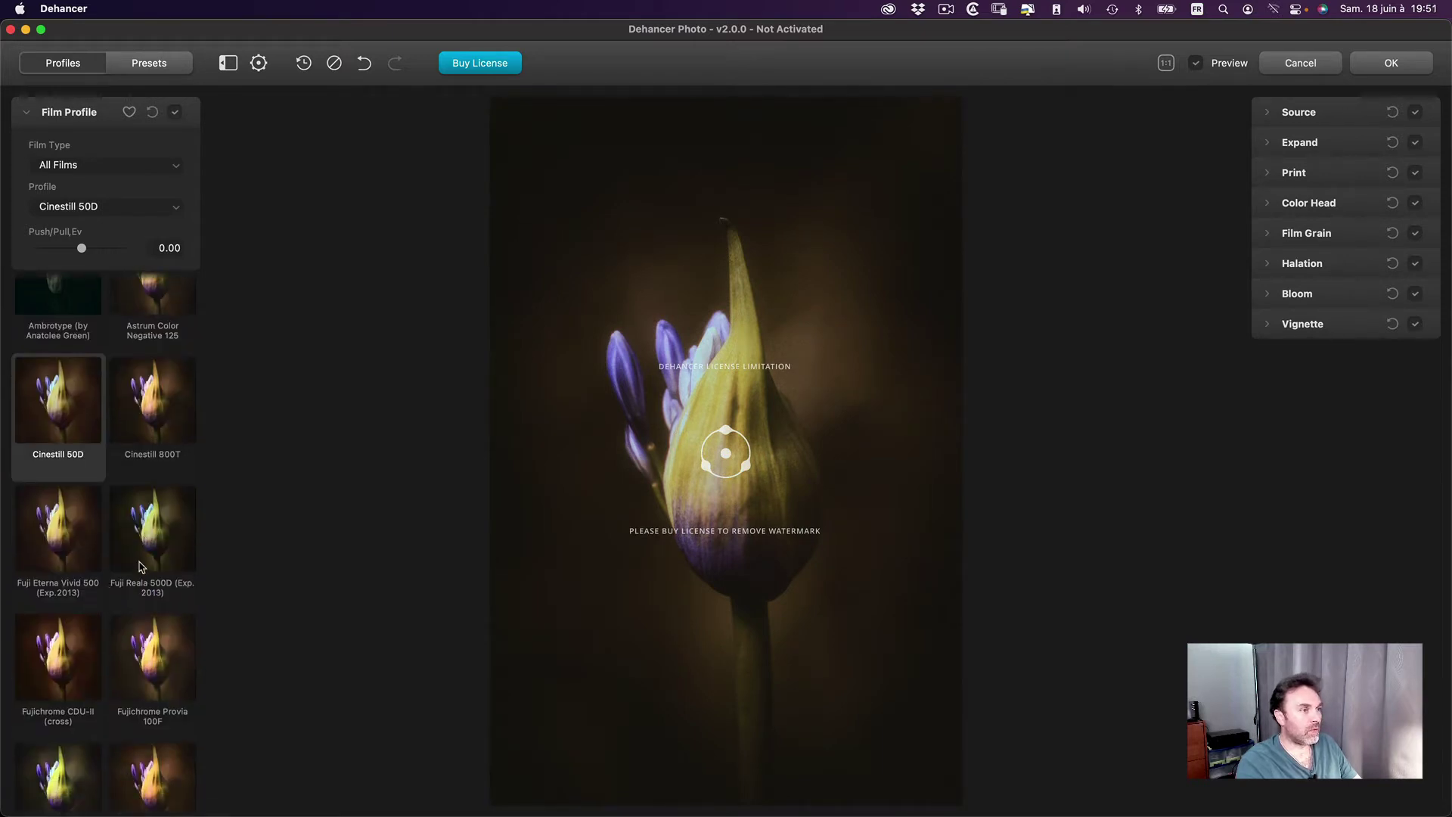
scroll(144, 556, "up", 1)
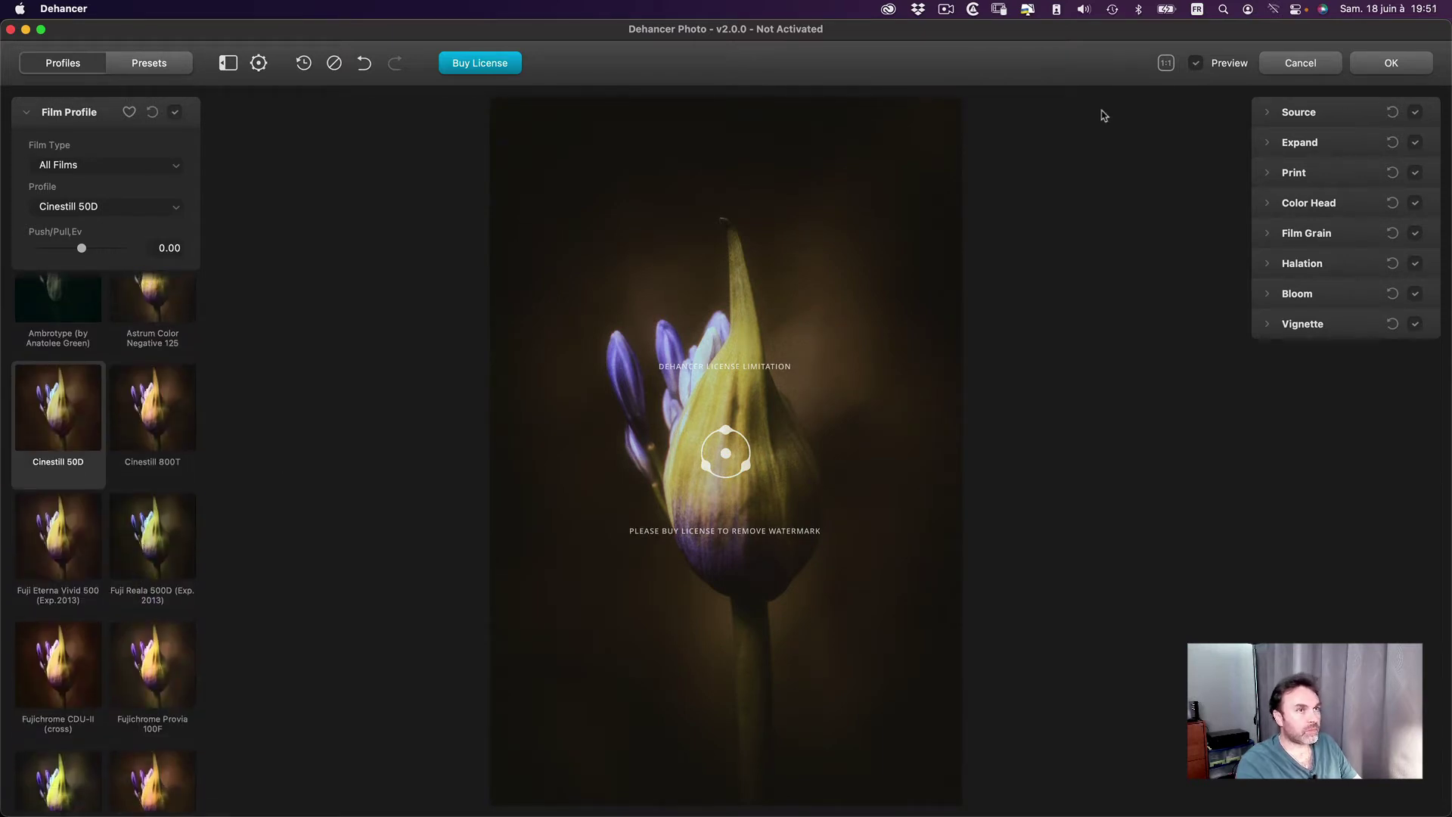
View the photo at 1:1 and pan around the bud to inspect petal detail.
left_click(1167, 63)
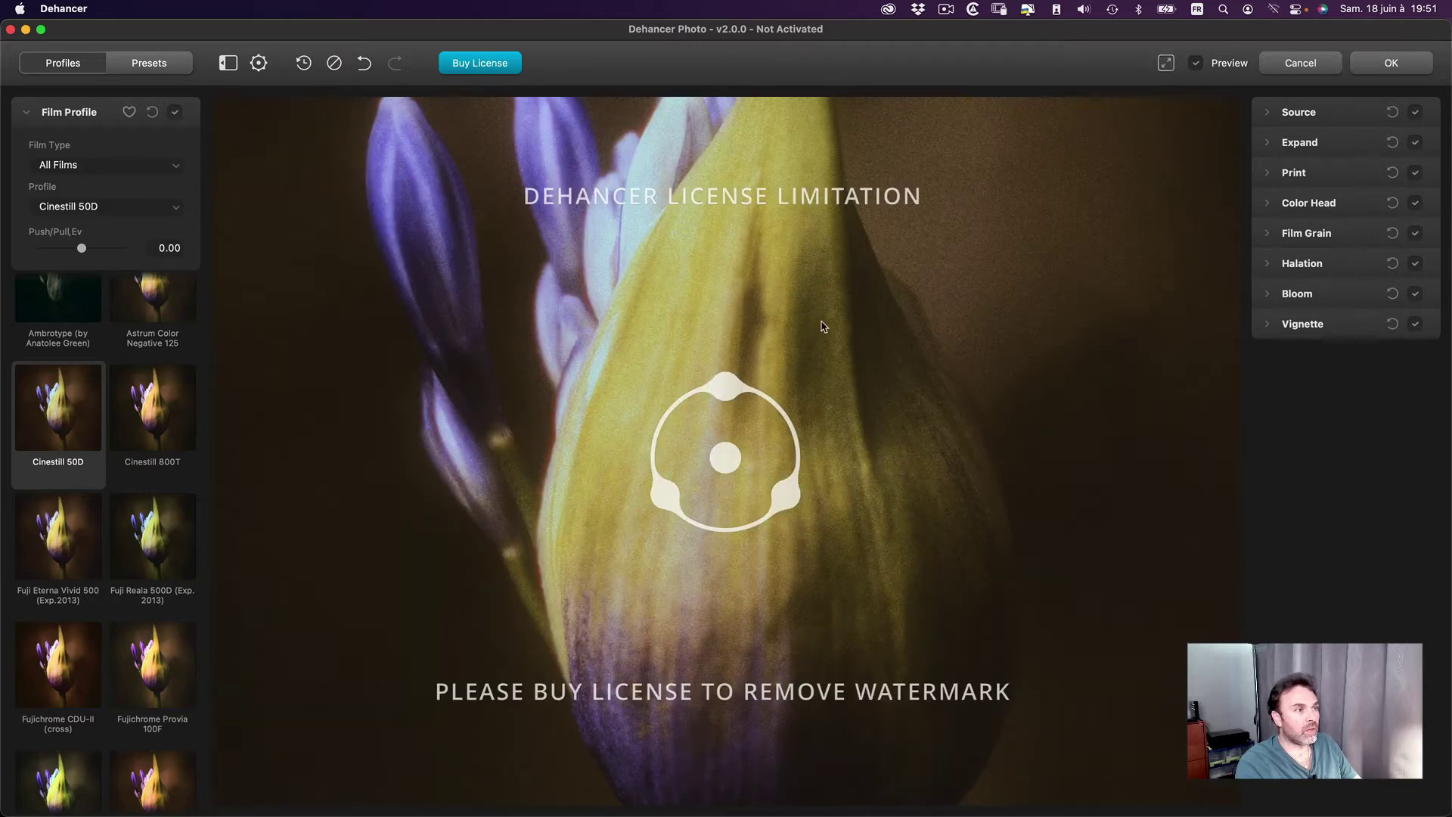
left_click_drag(821, 325, 787, 451)
left_click_drag(711, 470, 582, 557)
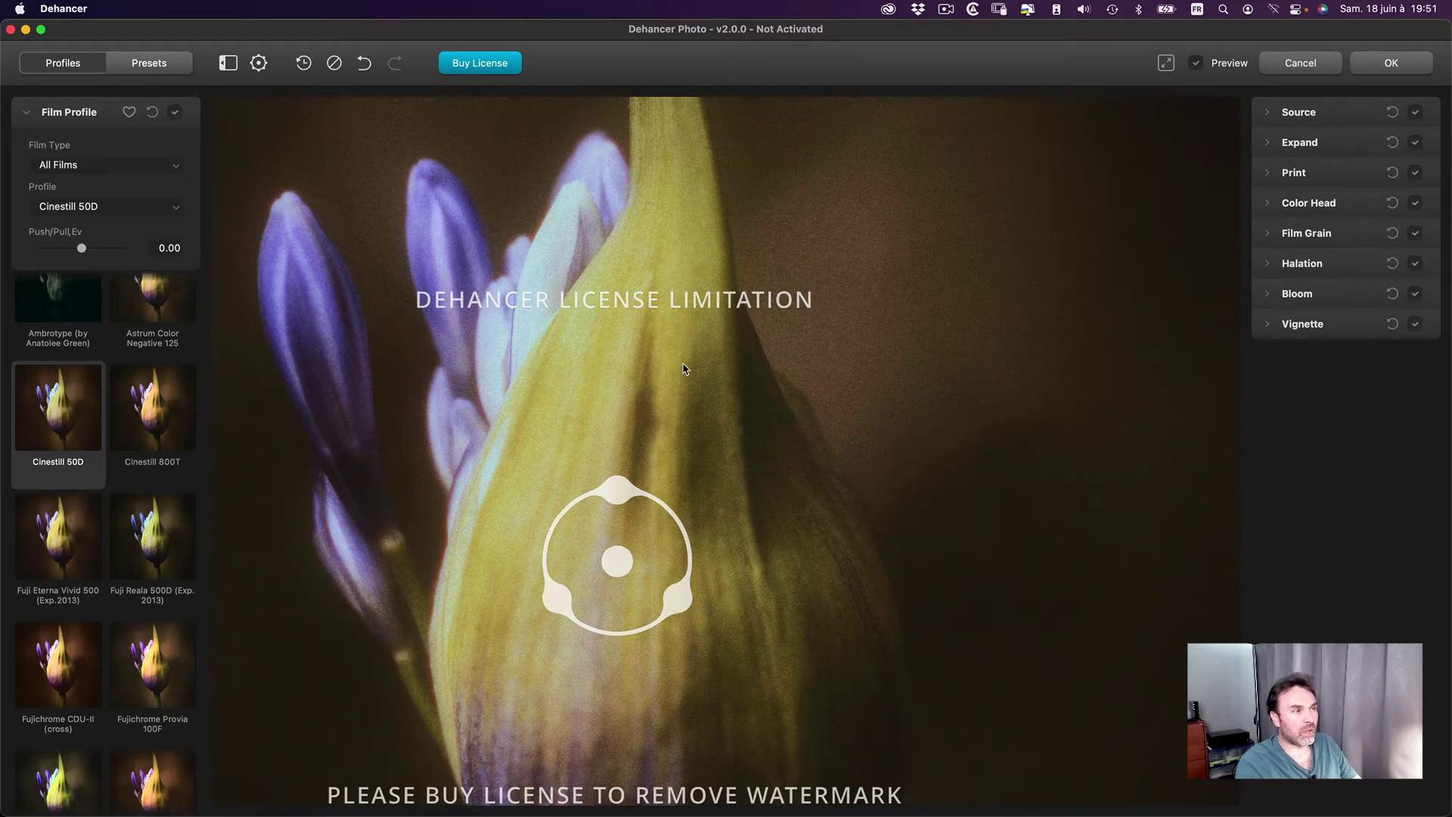
left_click_drag(685, 367, 696, 363)
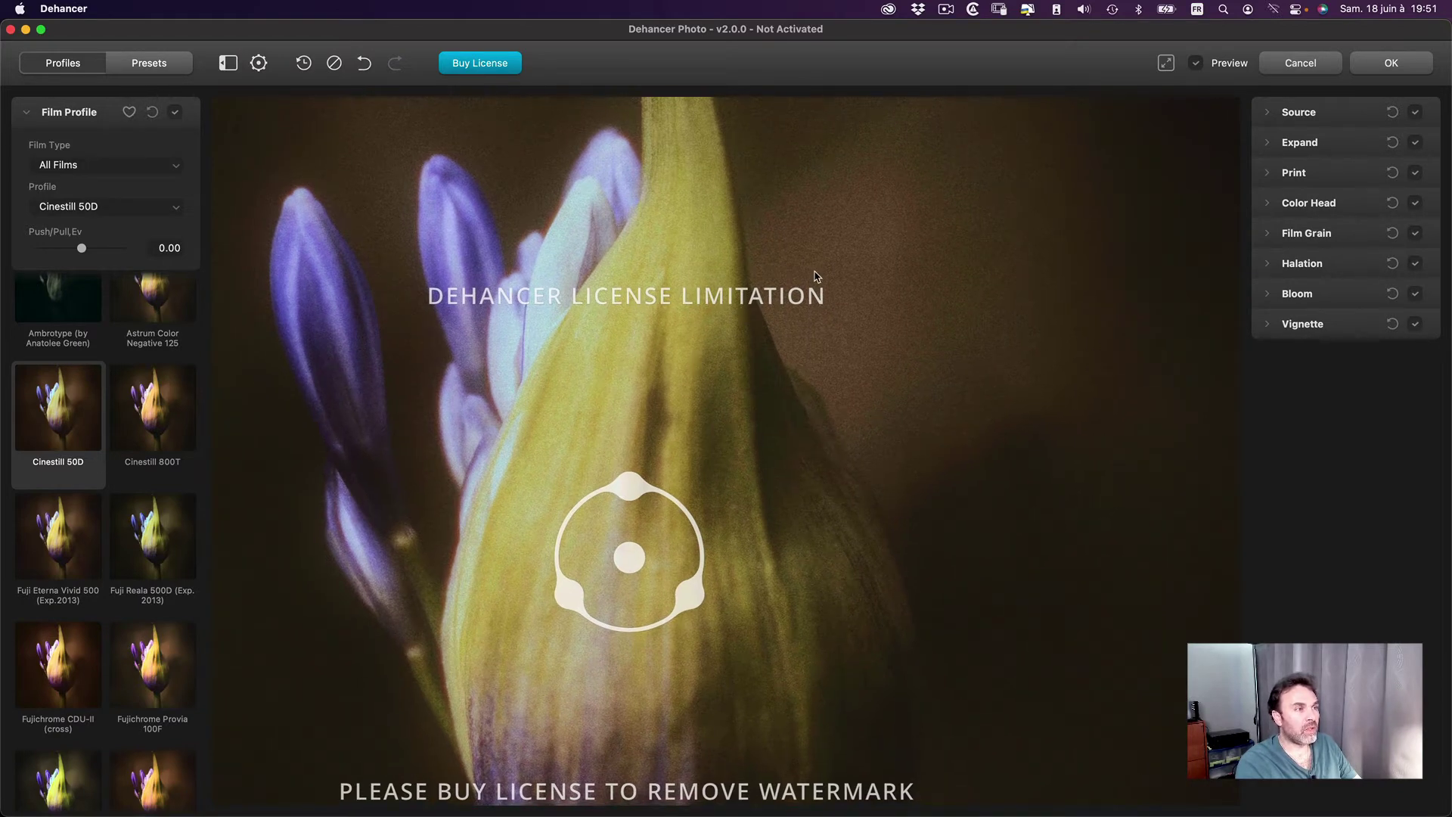
scroll(152, 382, "up", 3)
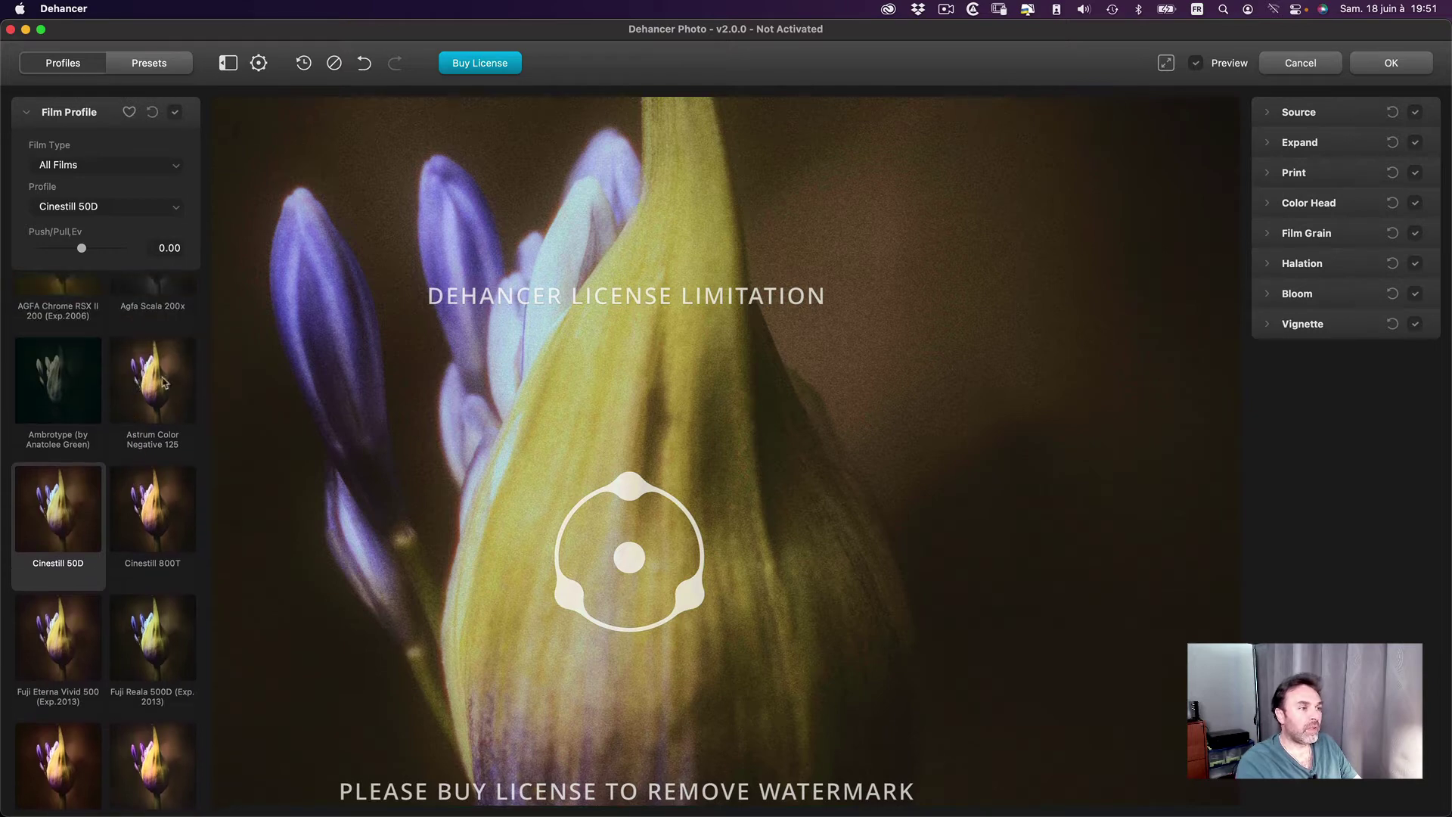
scroll(768, 389, "down", 3)
scroll(700, 304, "down", 3)
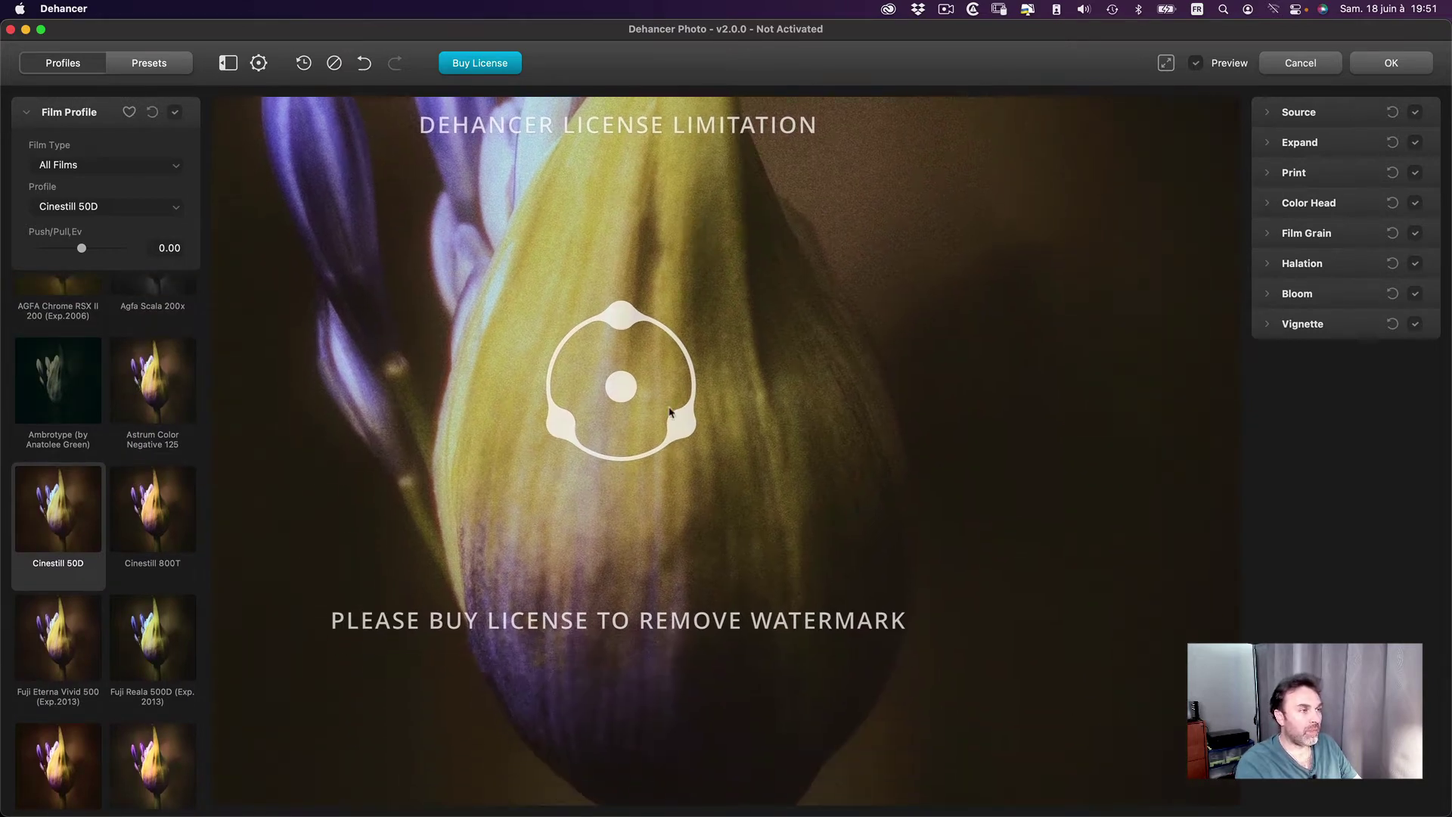
scroll(702, 449, "left", 2)
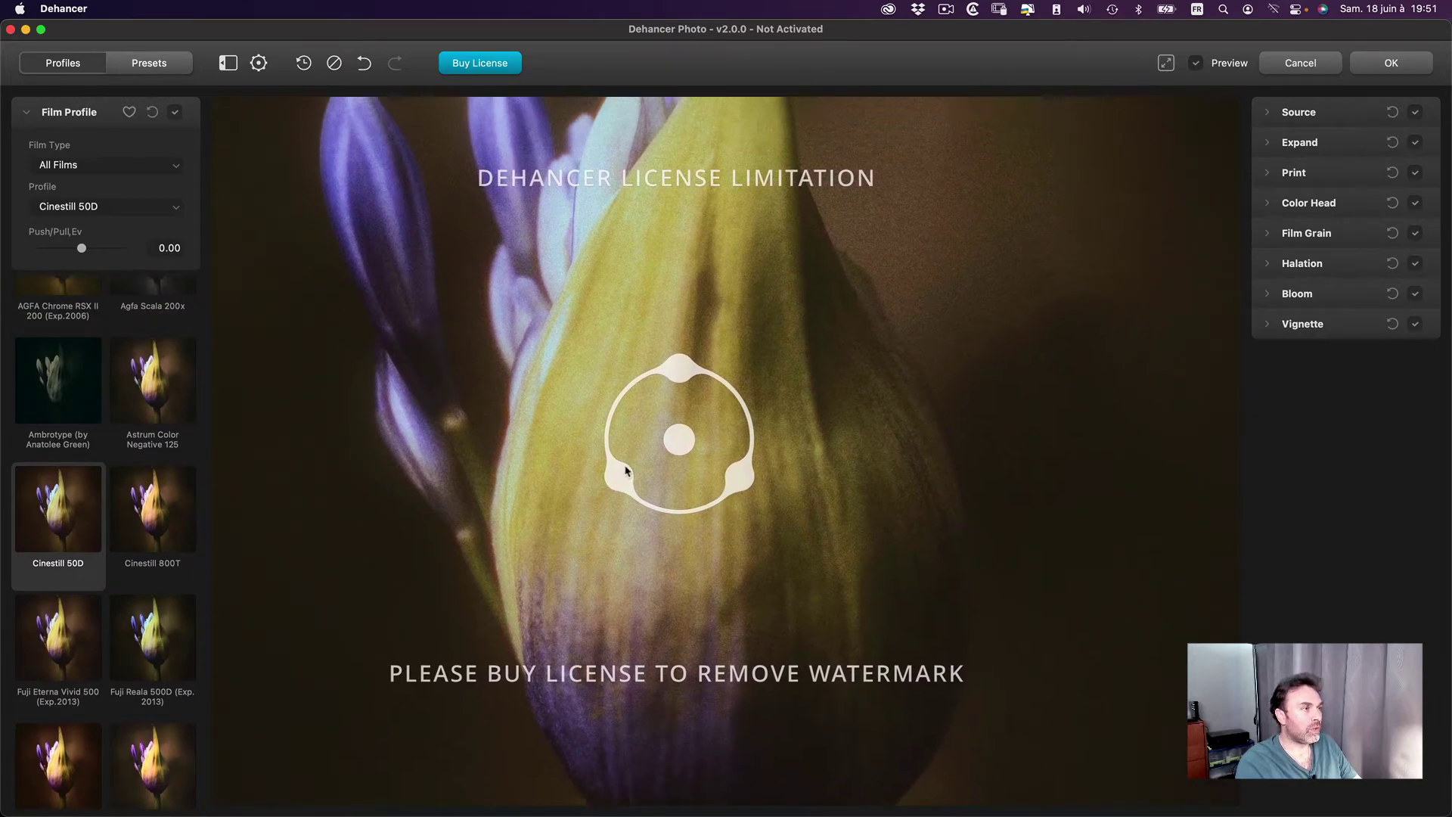
scroll(618, 469, "up", 5)
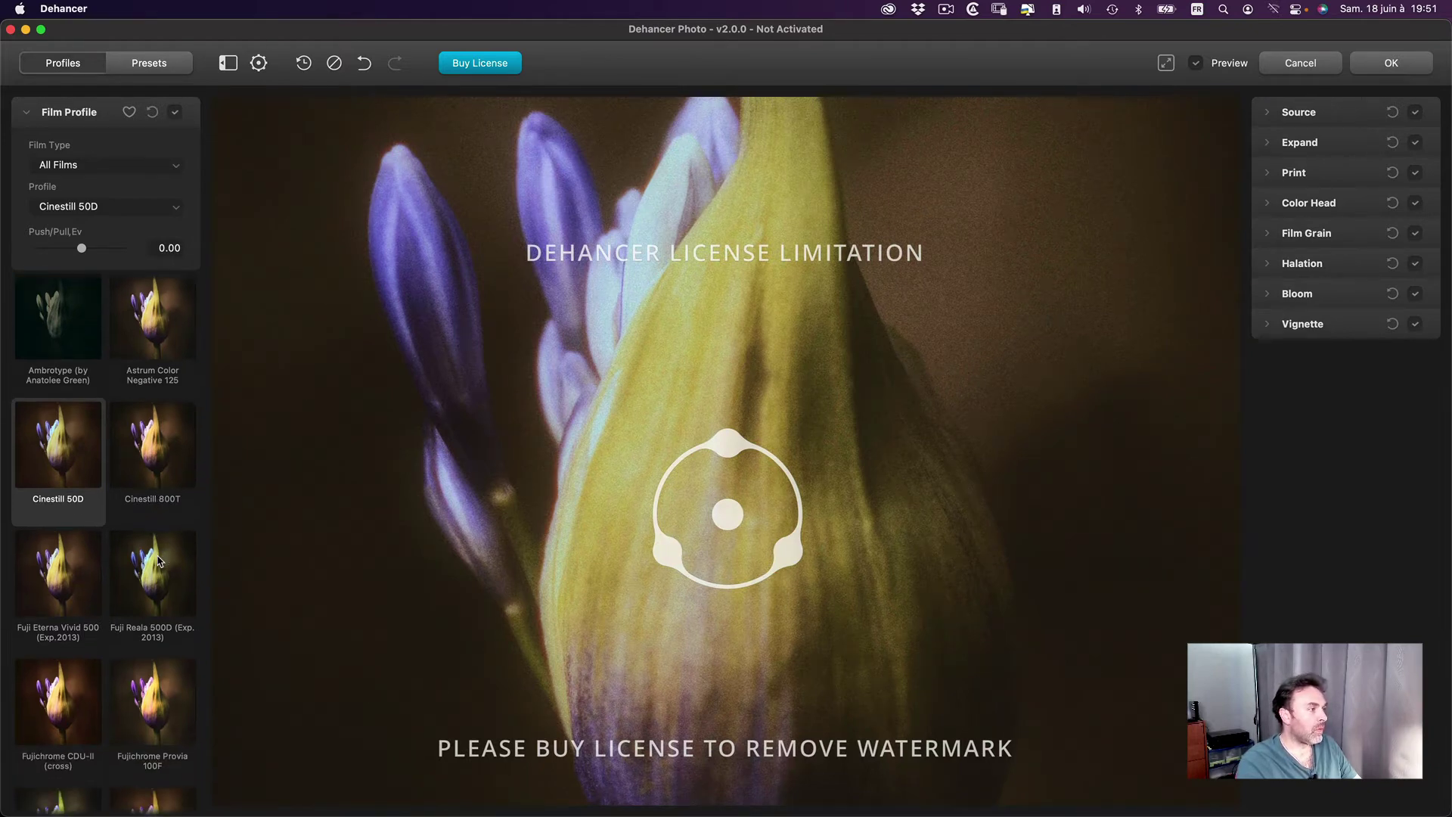
scroll(158, 560, "down", 3)
scroll(158, 560, "down", 2)
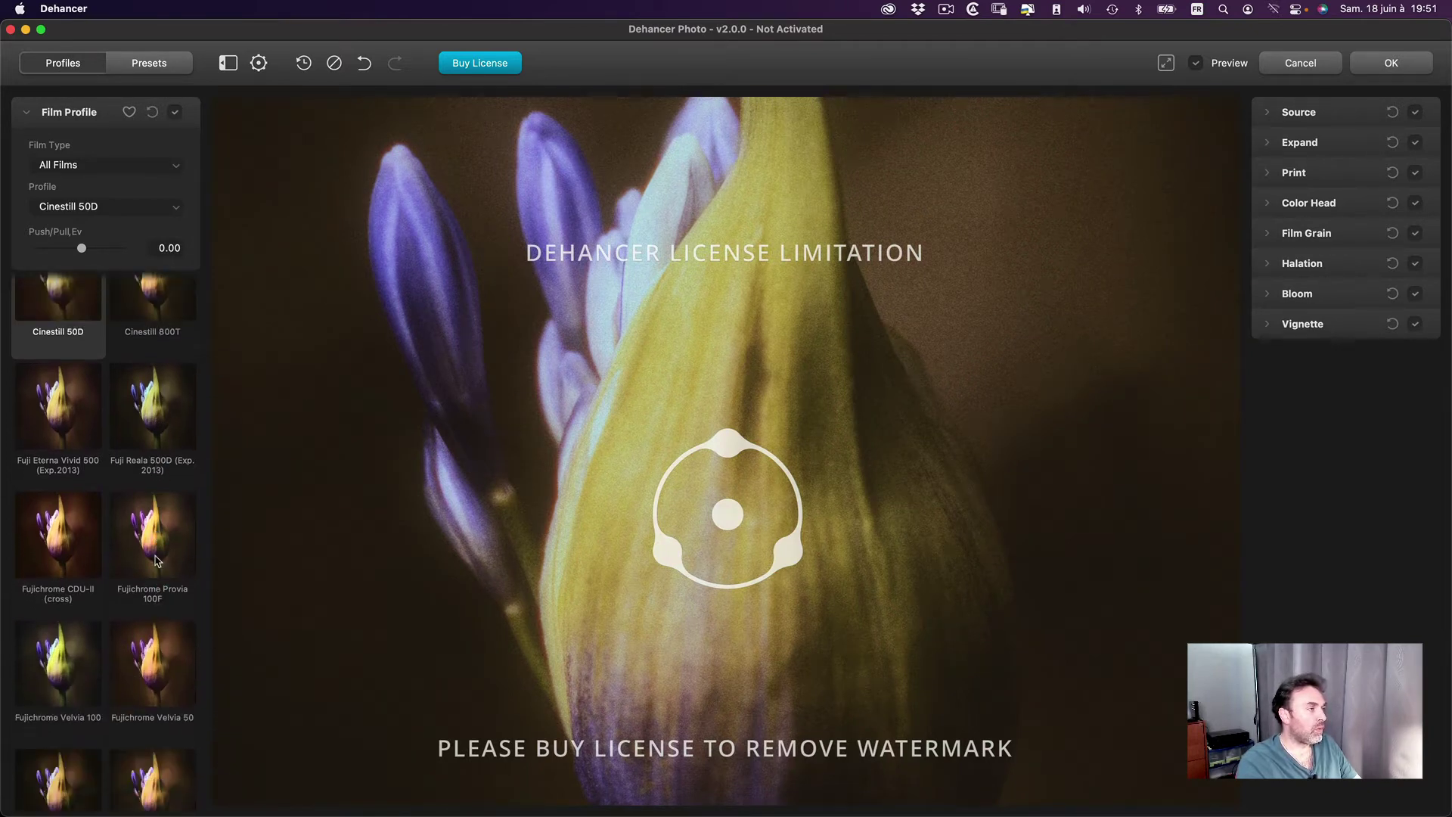
Try Fujichrome CDU-II (cross), Provia 100F, Velvia 50 and Velvia 100 looks.
left_click(78, 538)
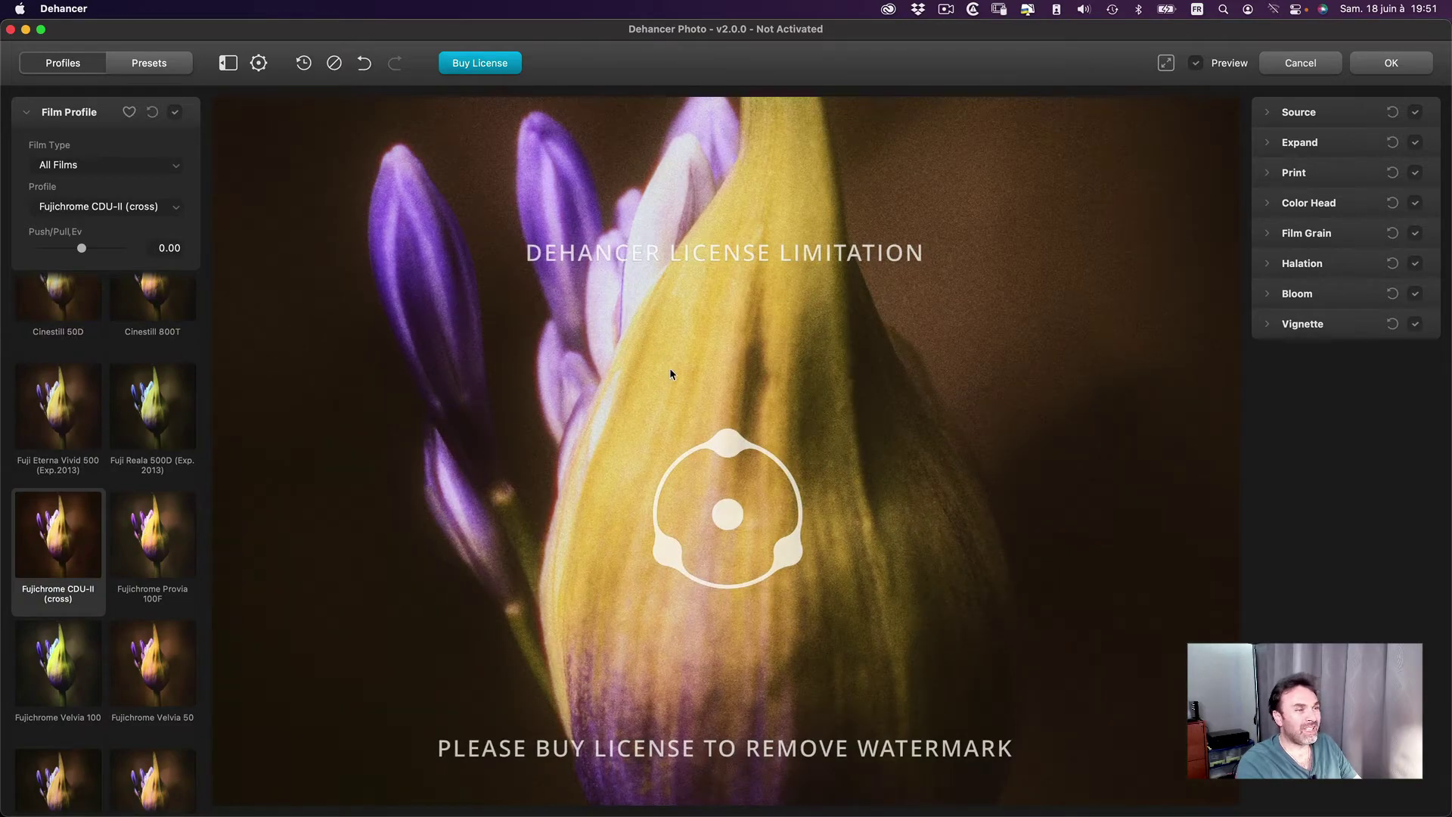
left_click_drag(670, 374, 604, 429)
left_click(152, 539)
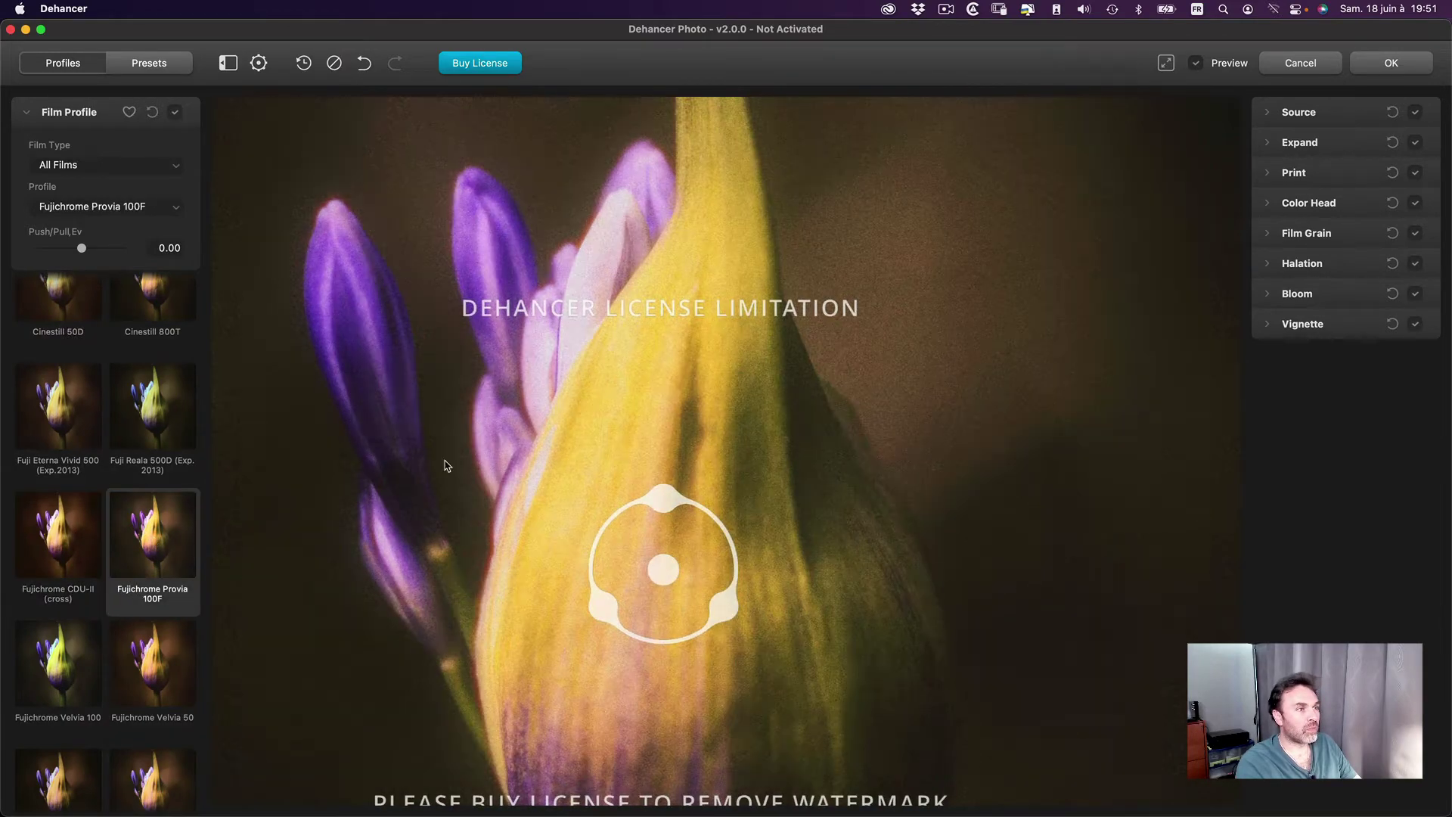
left_click_drag(535, 552, 538, 495)
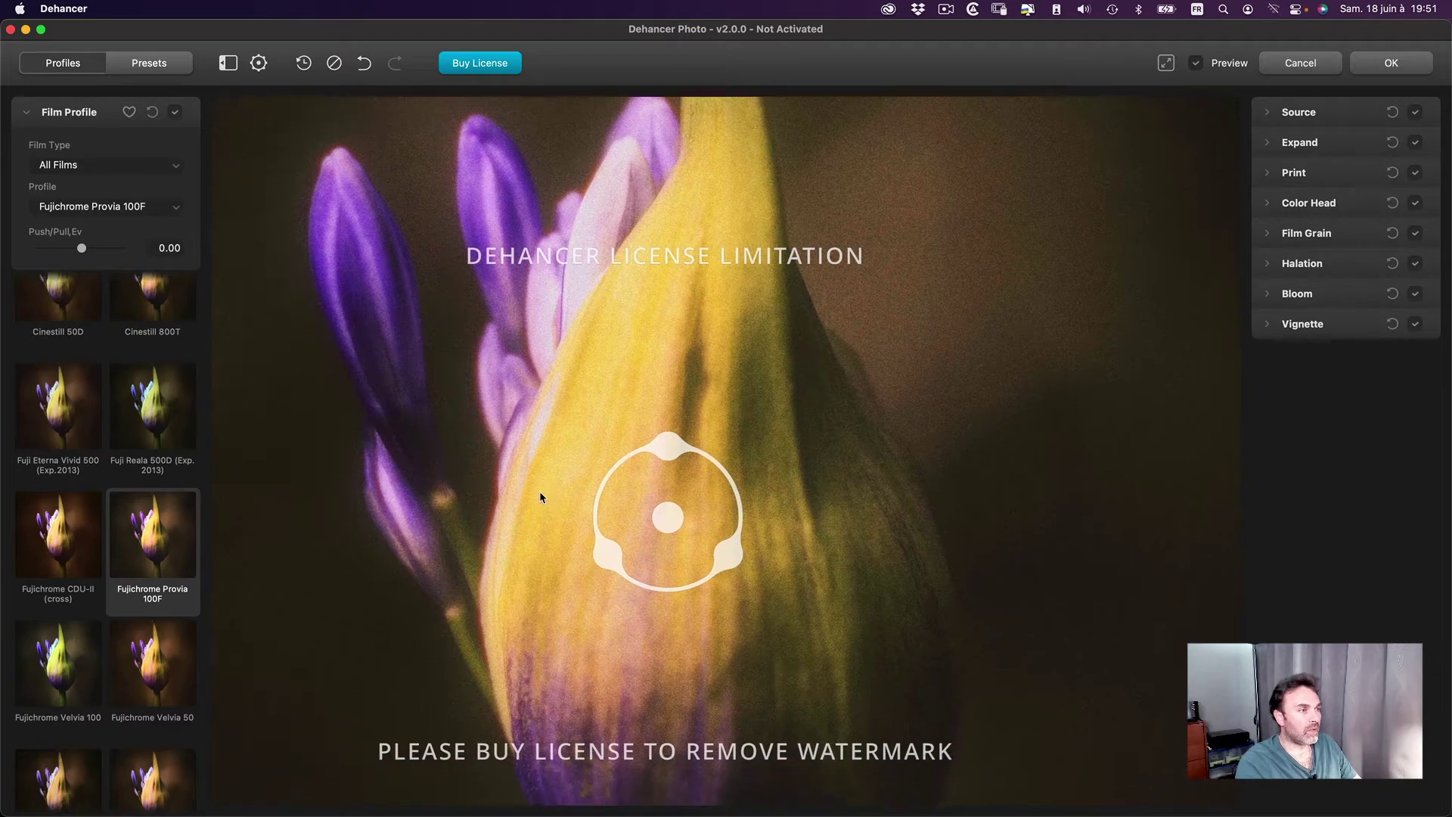
left_click(164, 668)
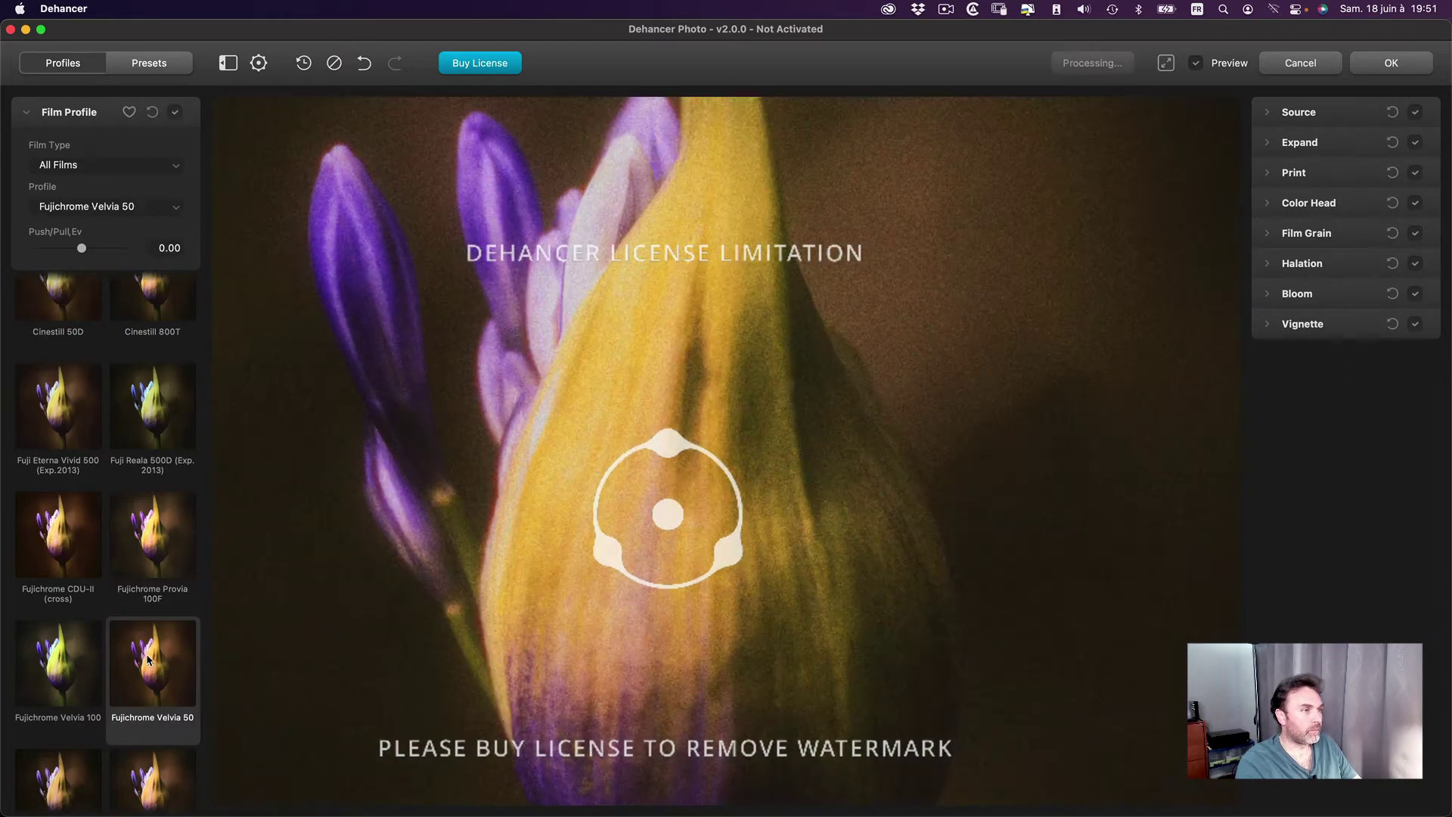
left_click(64, 656)
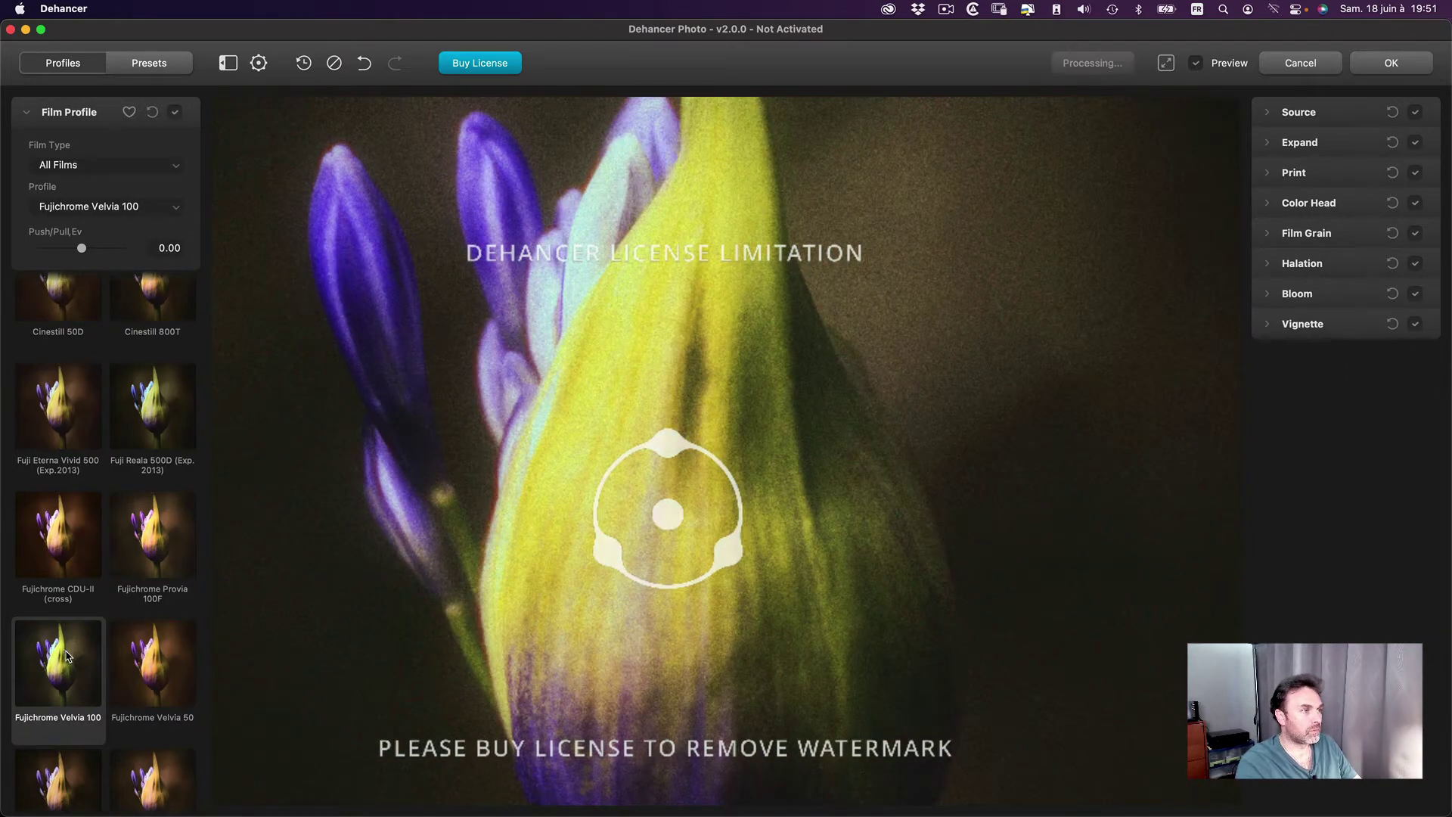
Try Fujicolor Print (Industrial) 100, Natura 1600, Fujicolor 100 and C200 looks.
scroll(78, 655, "down", 1)
scroll(79, 655, "down", 5)
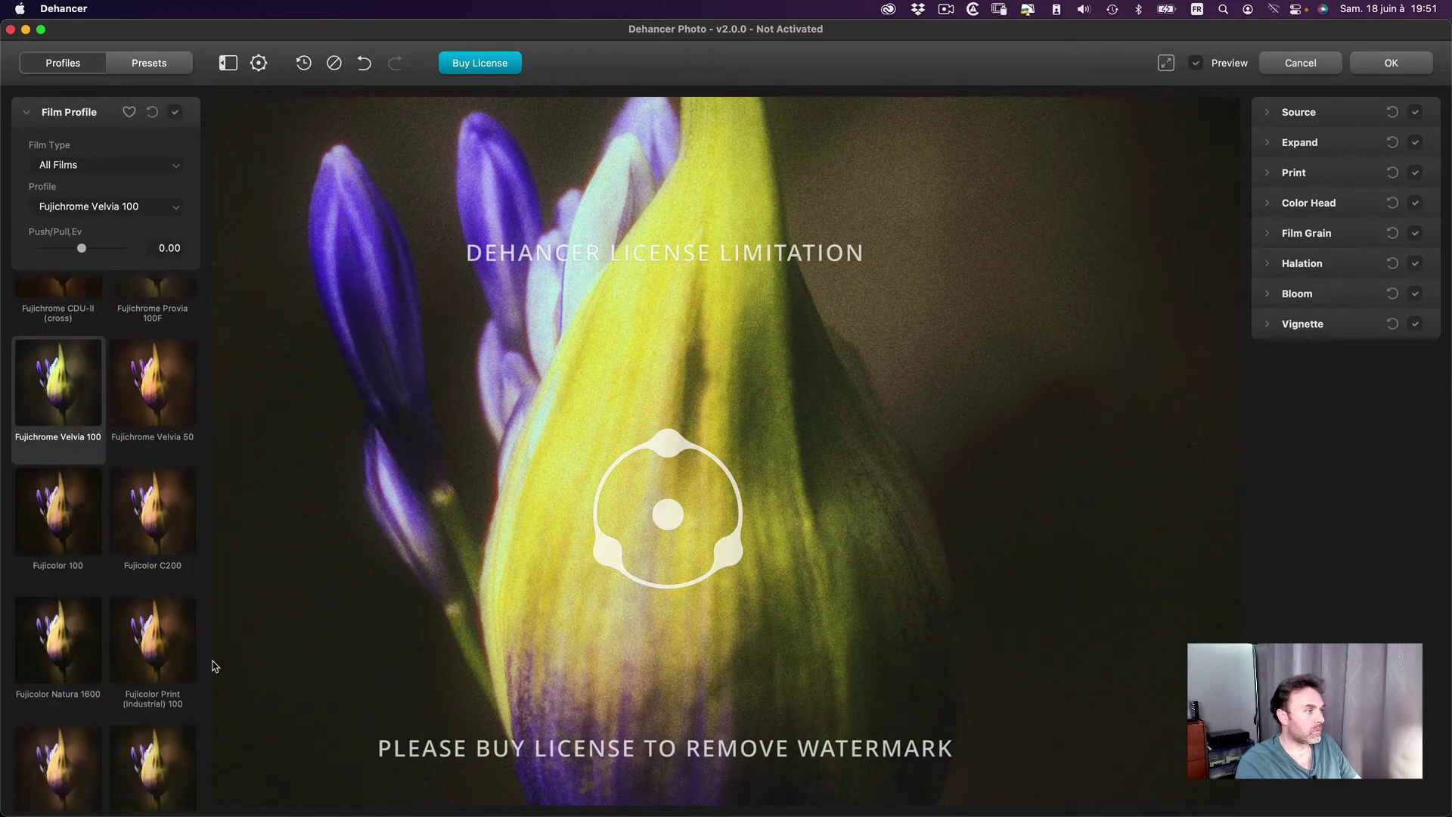
left_click(170, 657)
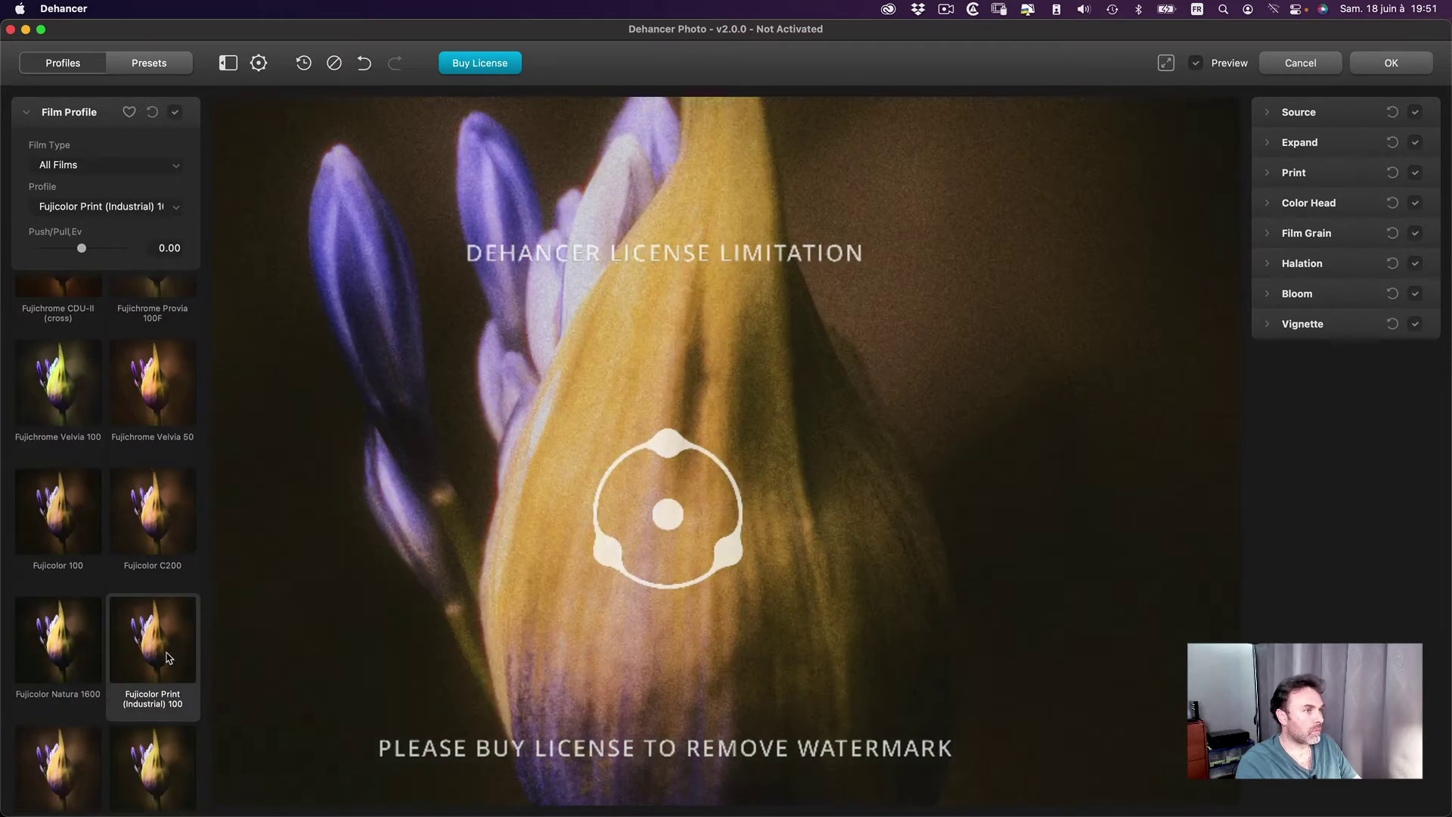
left_click(66, 654)
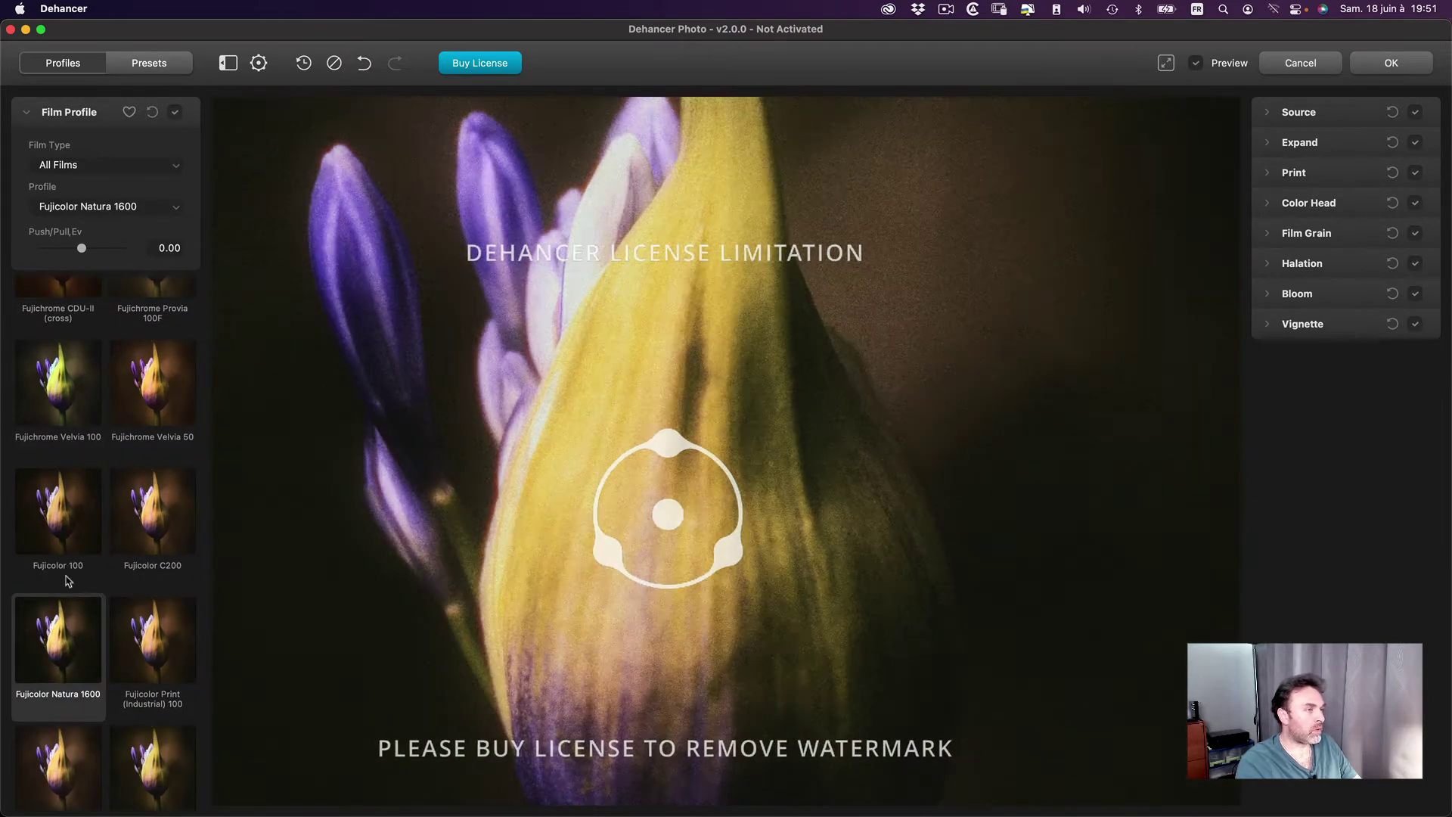
left_click(71, 521)
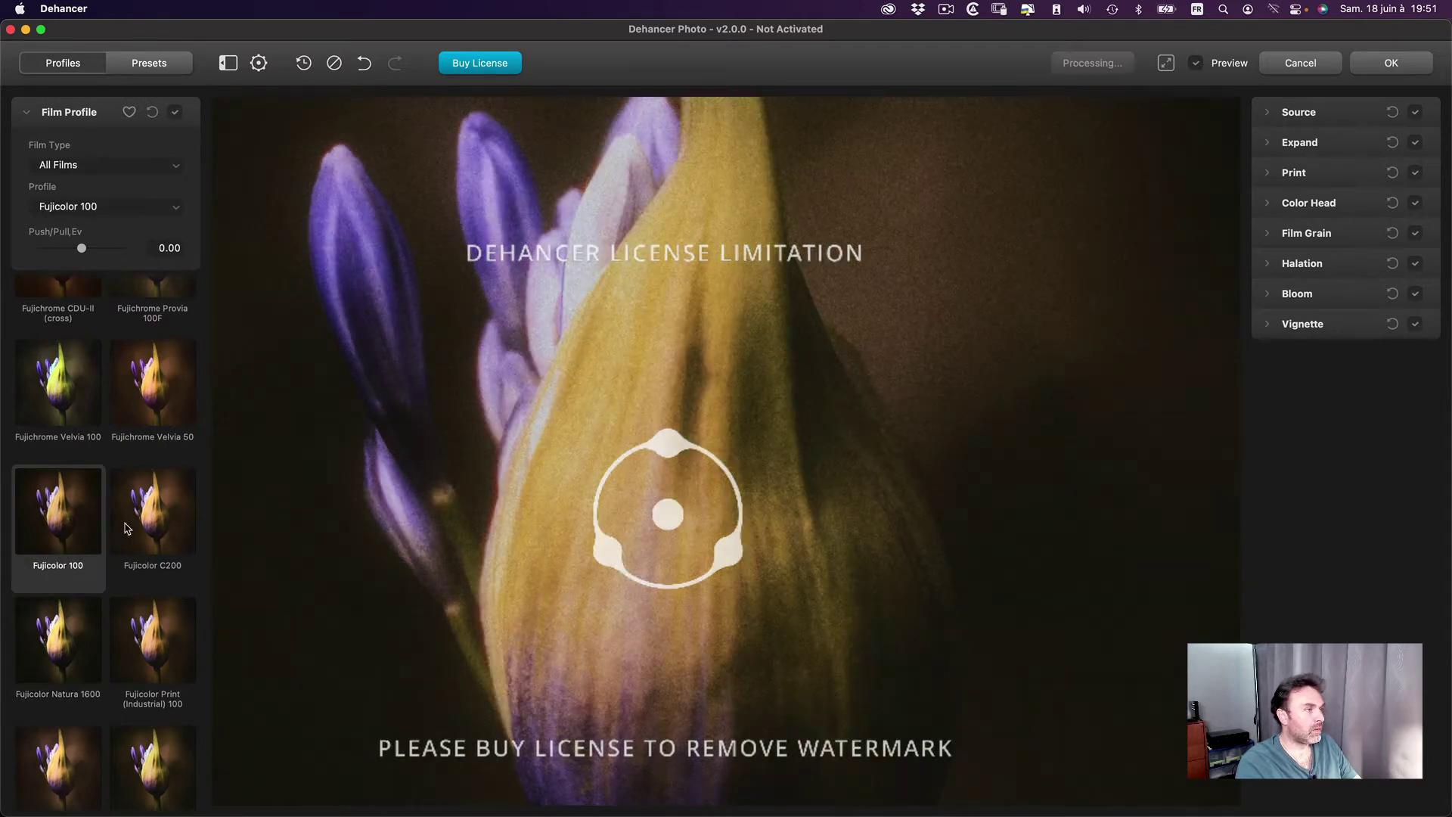
left_click(152, 516)
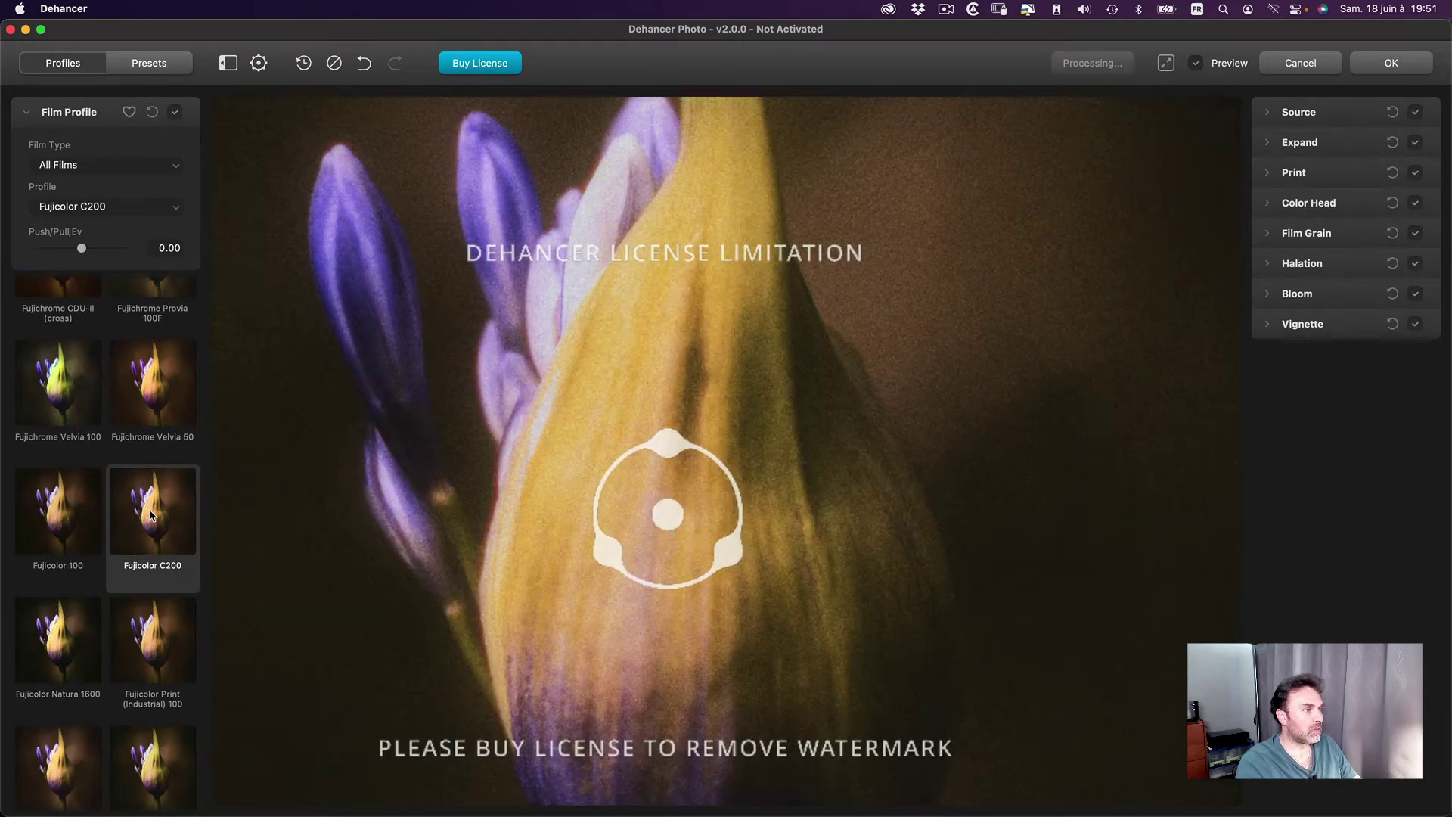
Try Fujifilm FP-100c and Instax, settle on Fujicolor Superia 200, and fit the photo to the window.
scroll(111, 603, "down", 3)
scroll(117, 600, "down", 2)
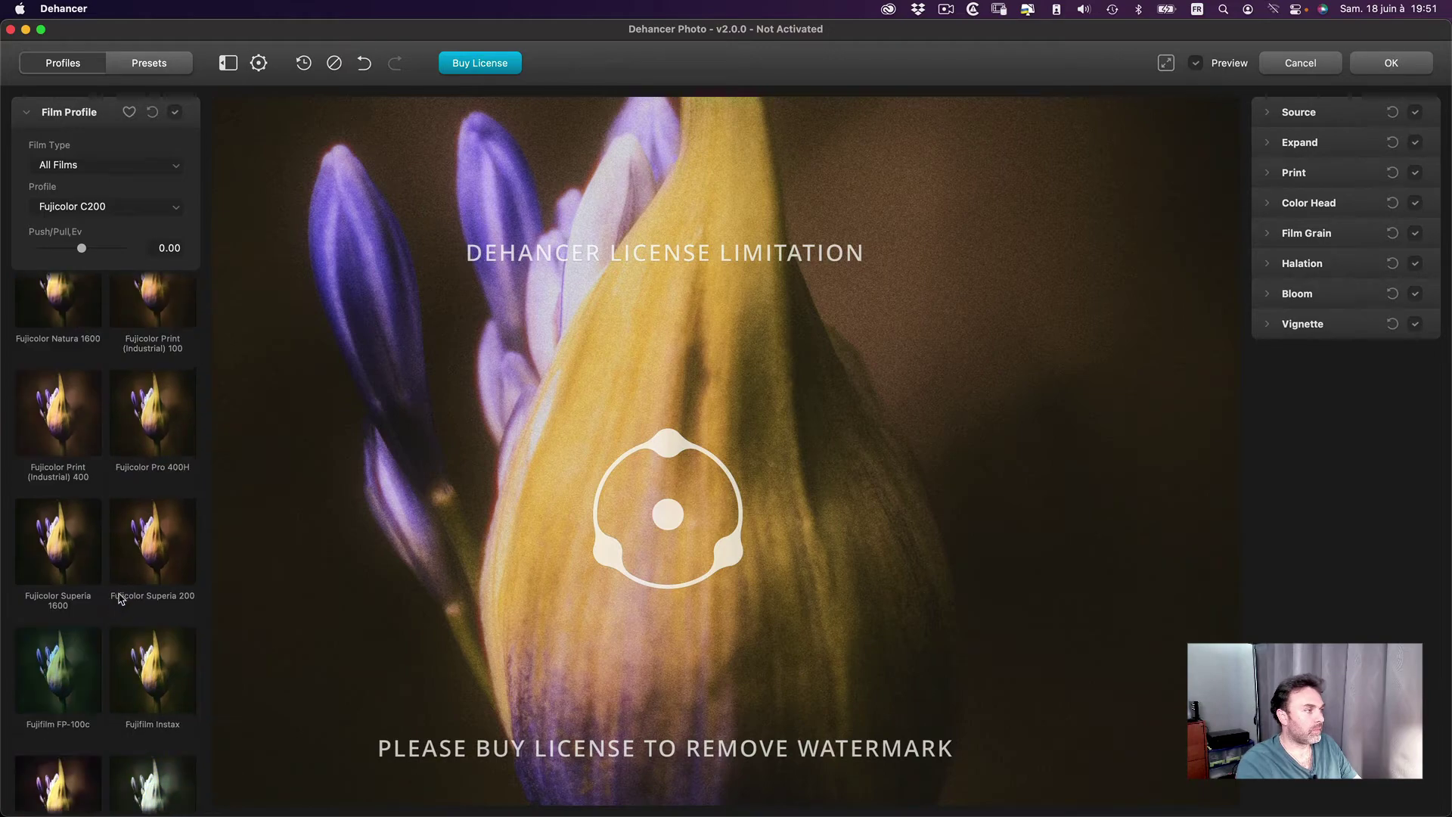
left_click(62, 670)
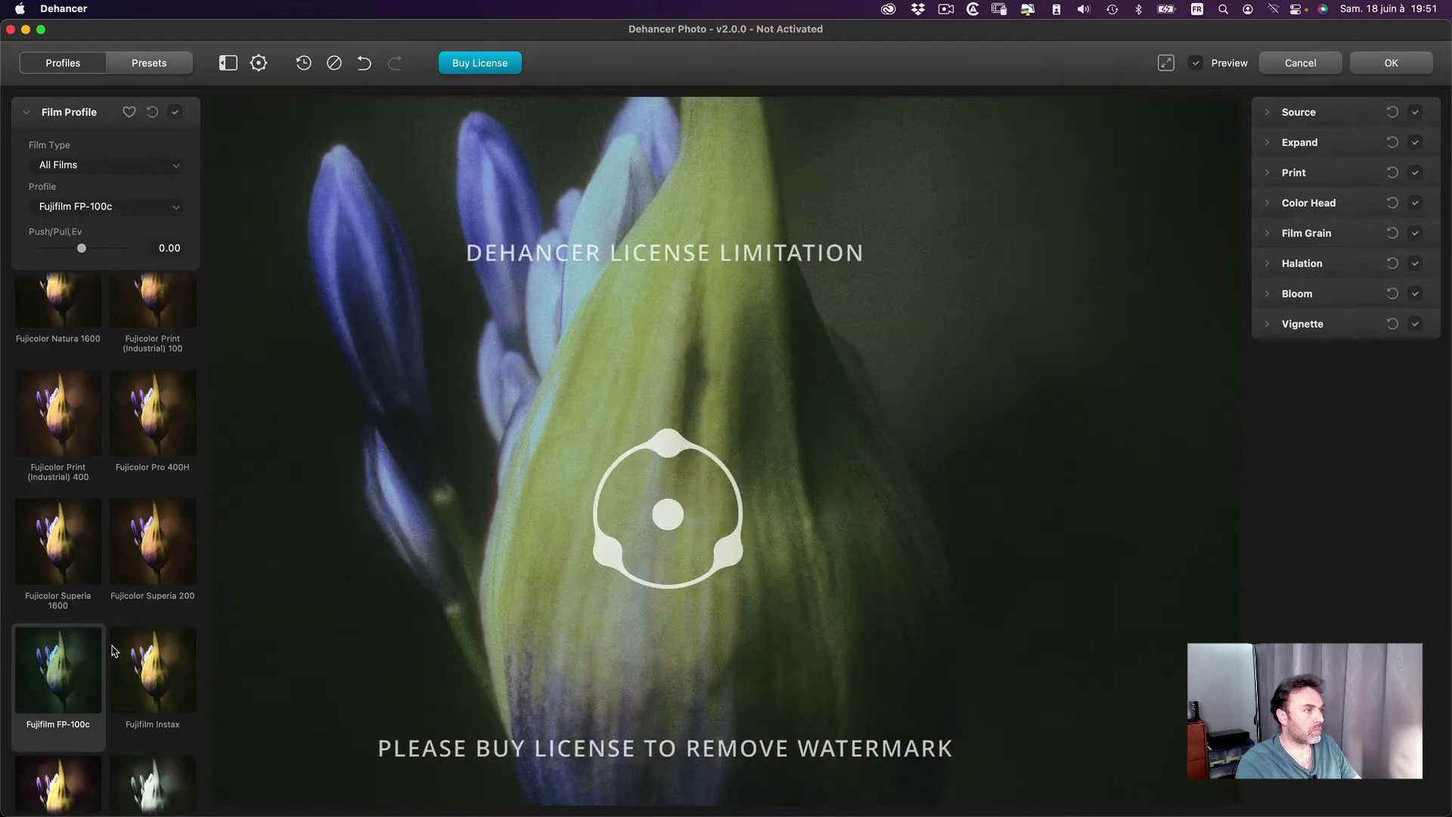
left_click(136, 668)
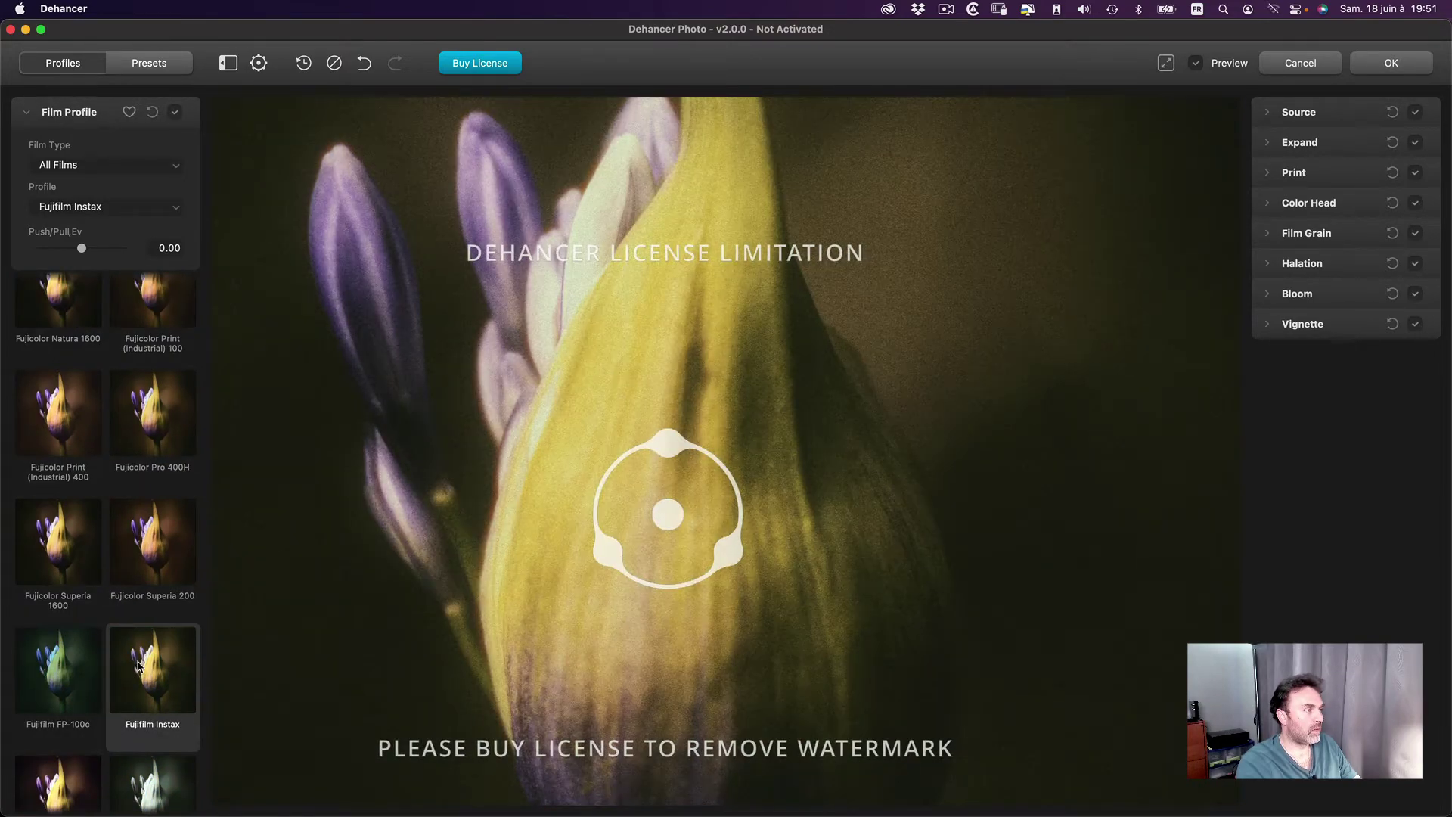
left_click(155, 542)
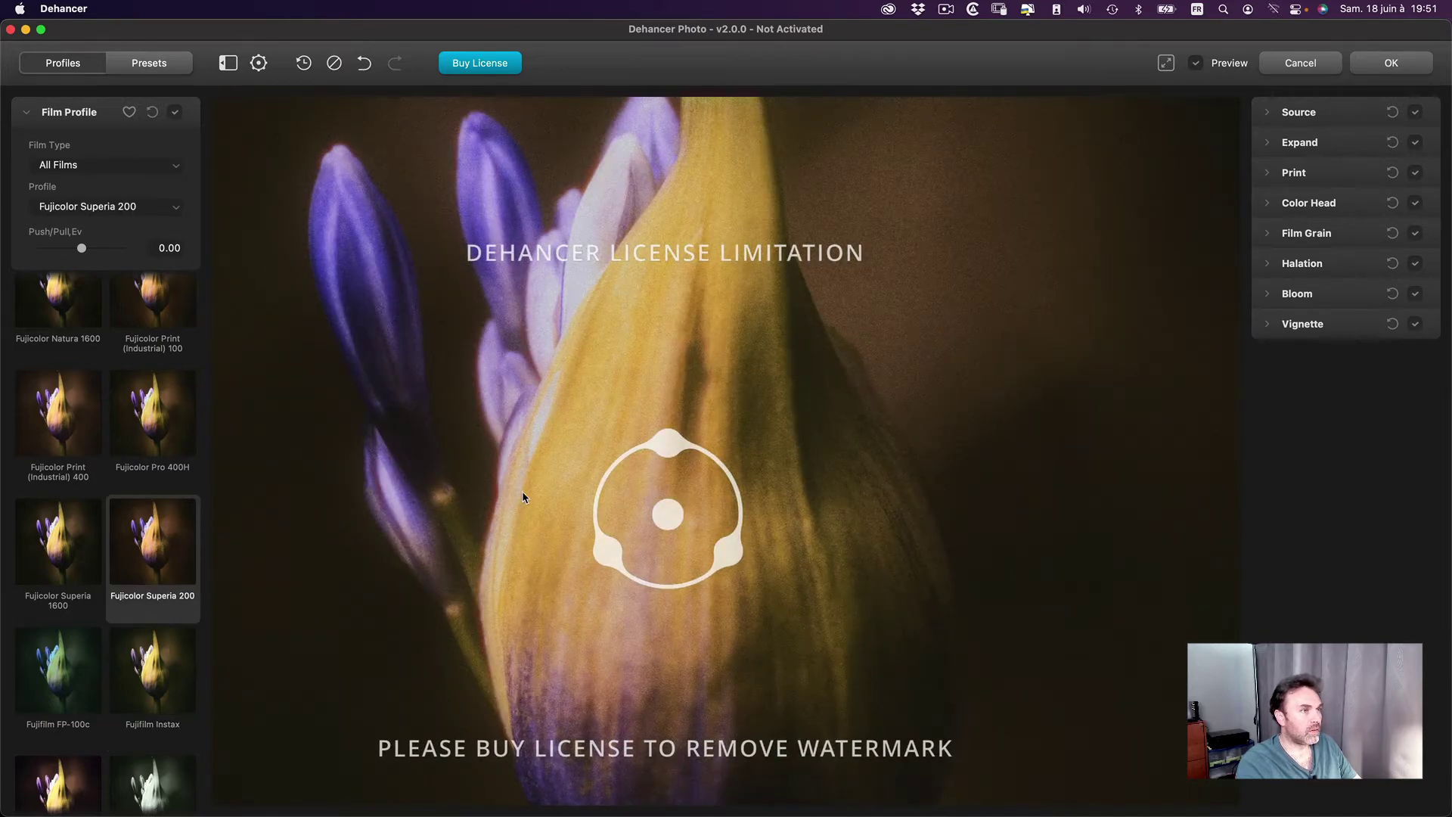
left_click_drag(766, 308, 1017, 250)
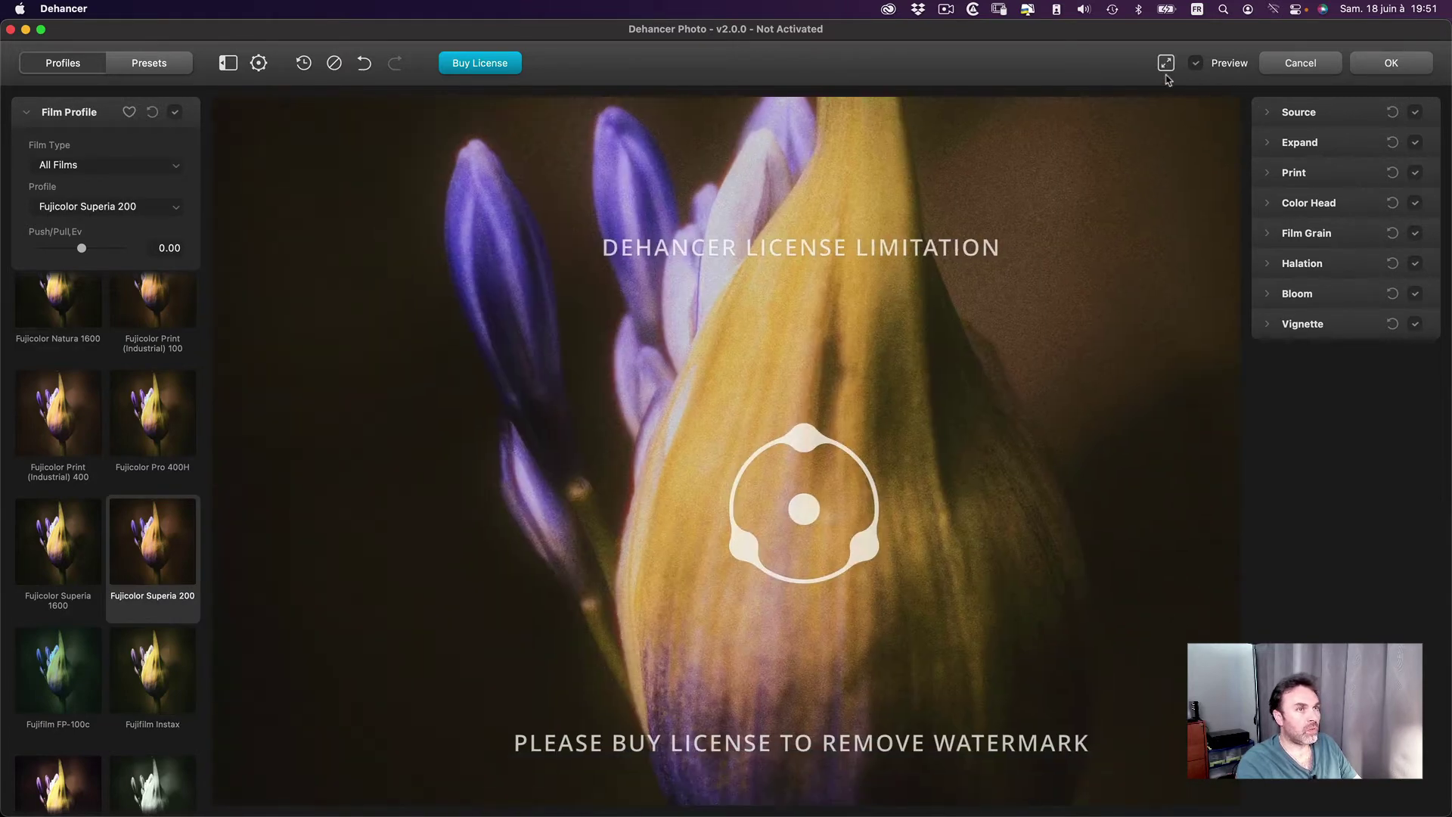
left_click(1165, 63)
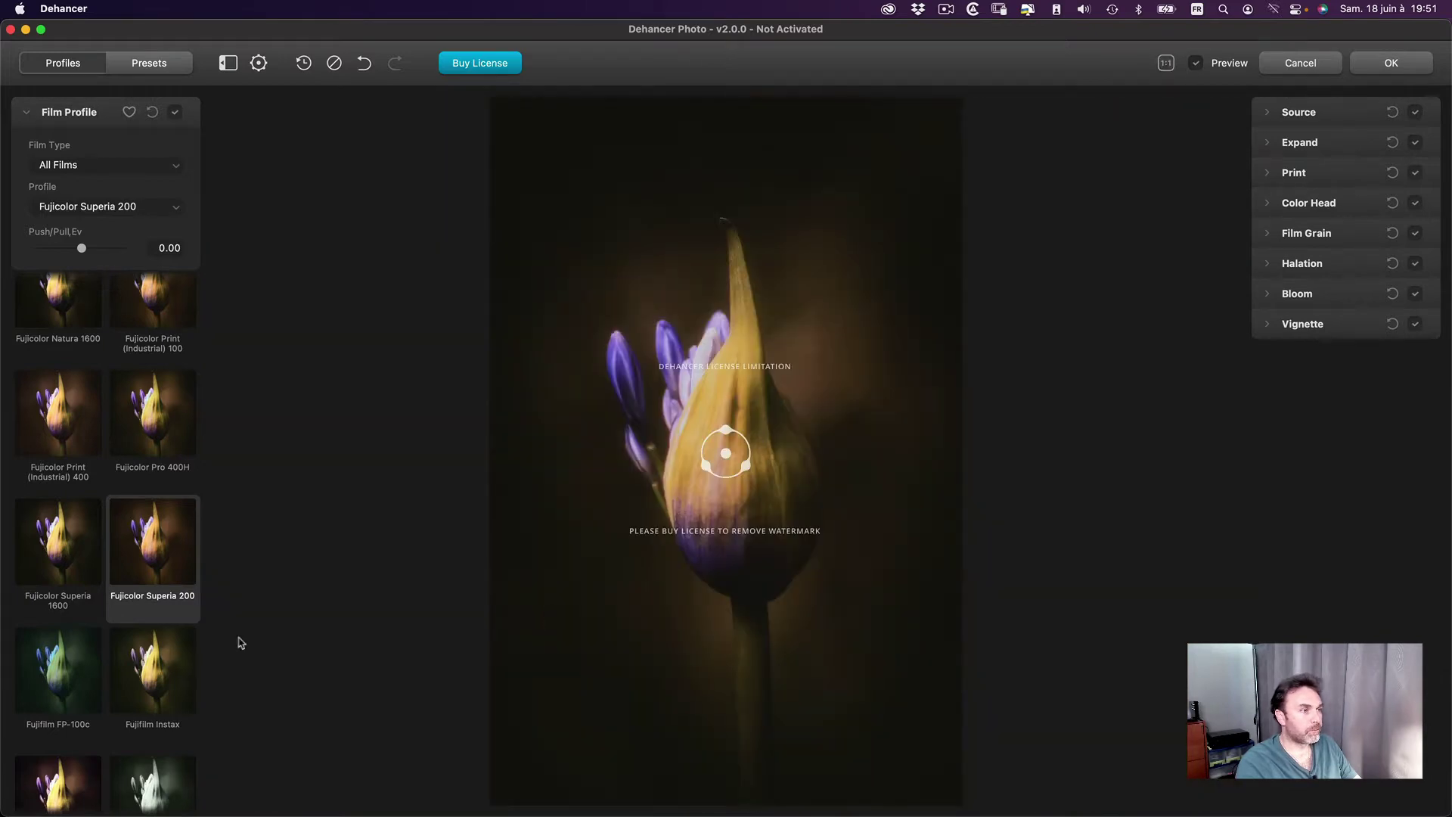
Try Instax (Digital Intermediate), Ilford XP2 Super 400, Kodak Color Plus 200 and Aerocolor IV 125.
left_click(64, 790)
scroll(72, 714, "down", 2)
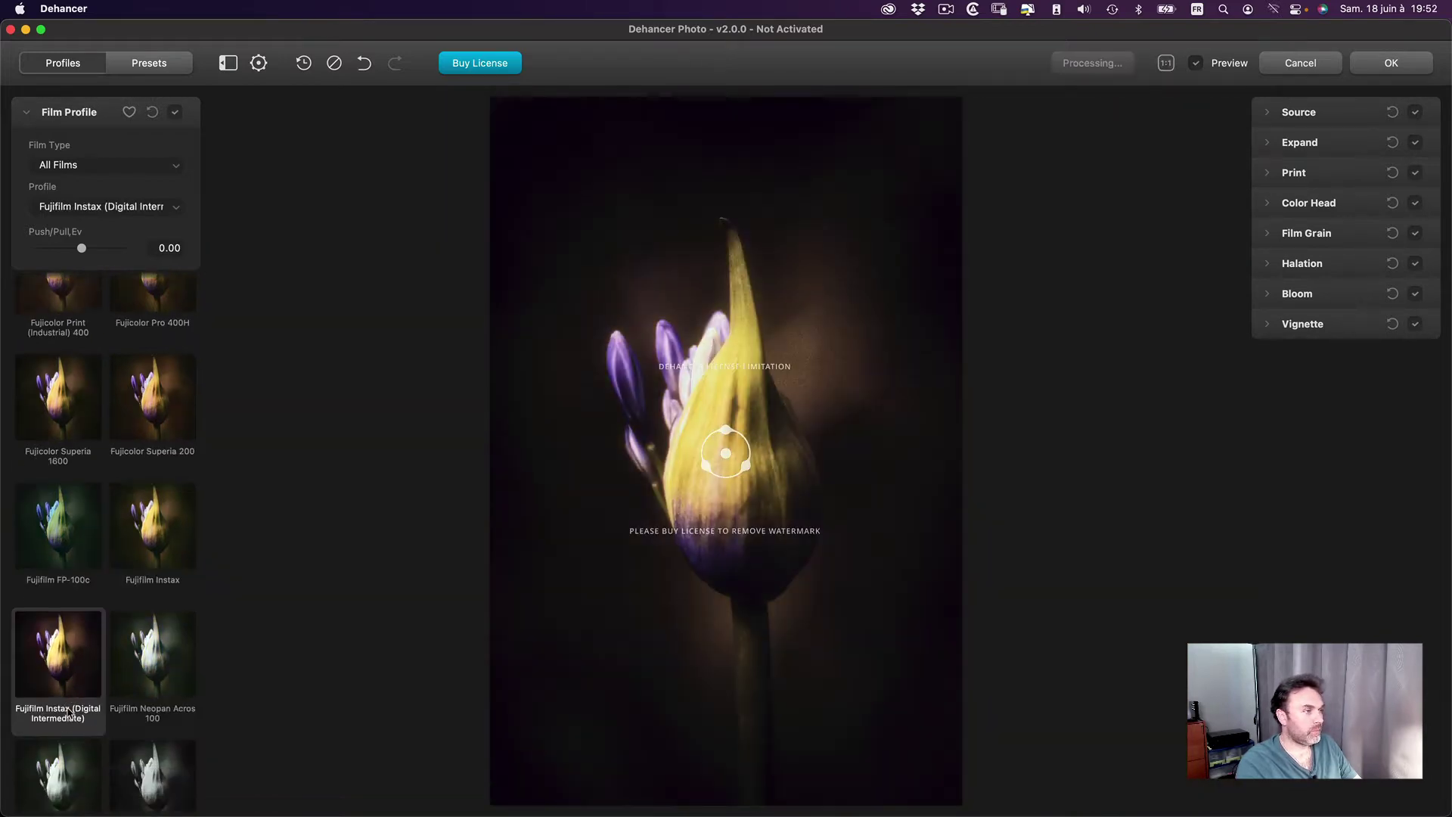
scroll(83, 716, "down", 3)
left_click(158, 628)
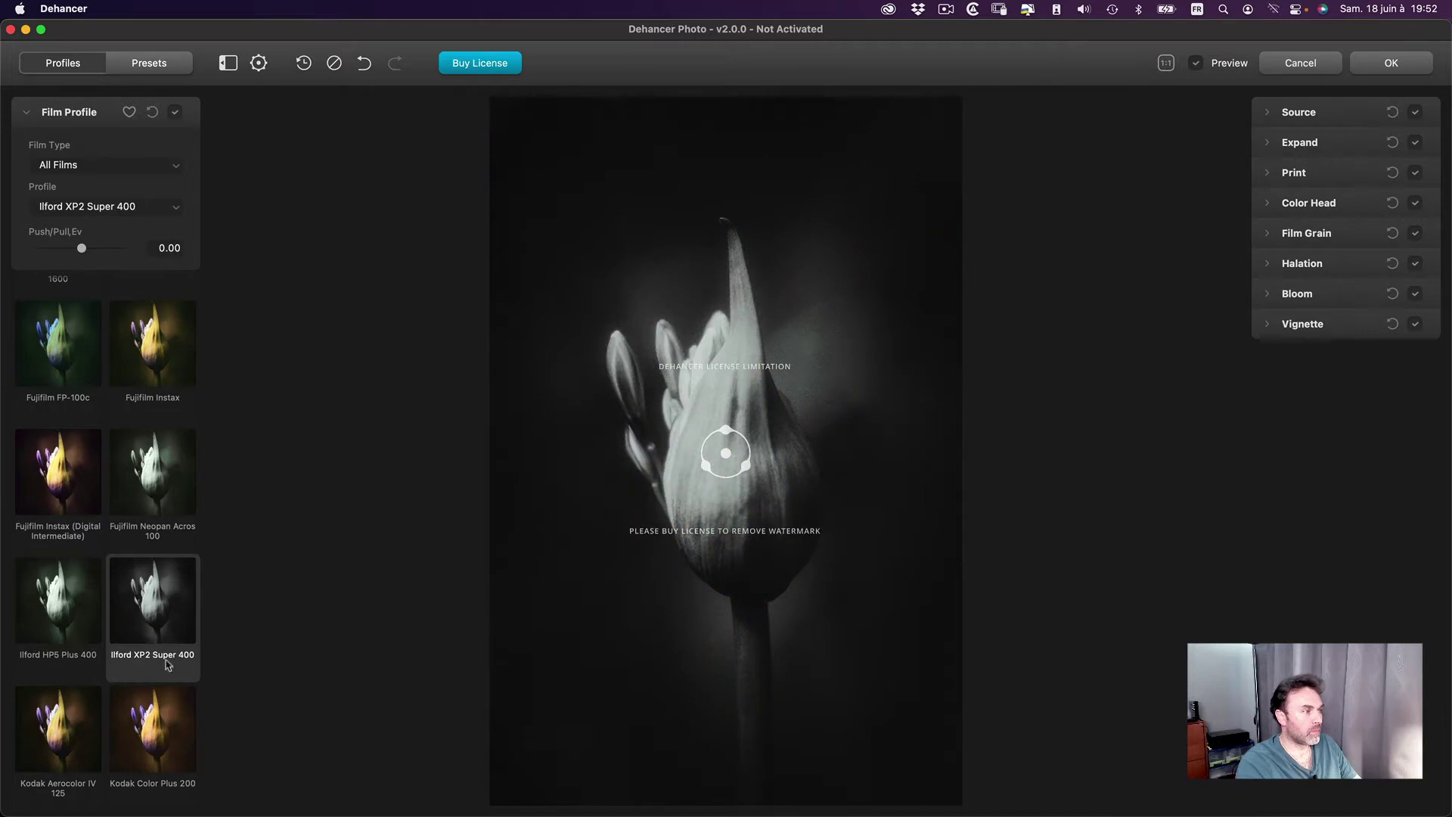
left_click(159, 718)
left_click(71, 735)
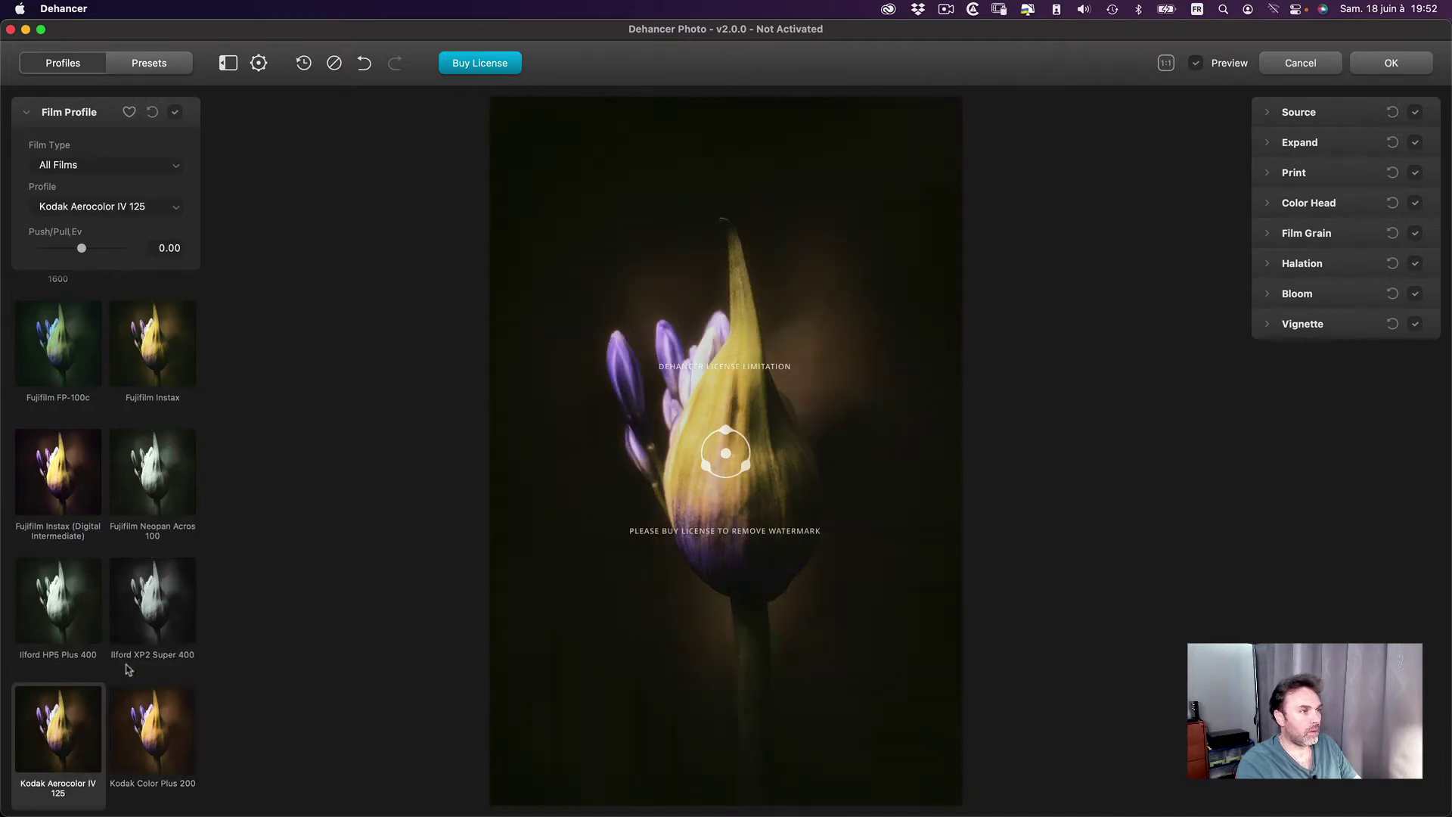
Go back through Fujicolor Print (Industrial) 100 and Natura 1600, ending on Fujicolor C200.
scroll(126, 647, "up", 3)
scroll(125, 647, "up", 2)
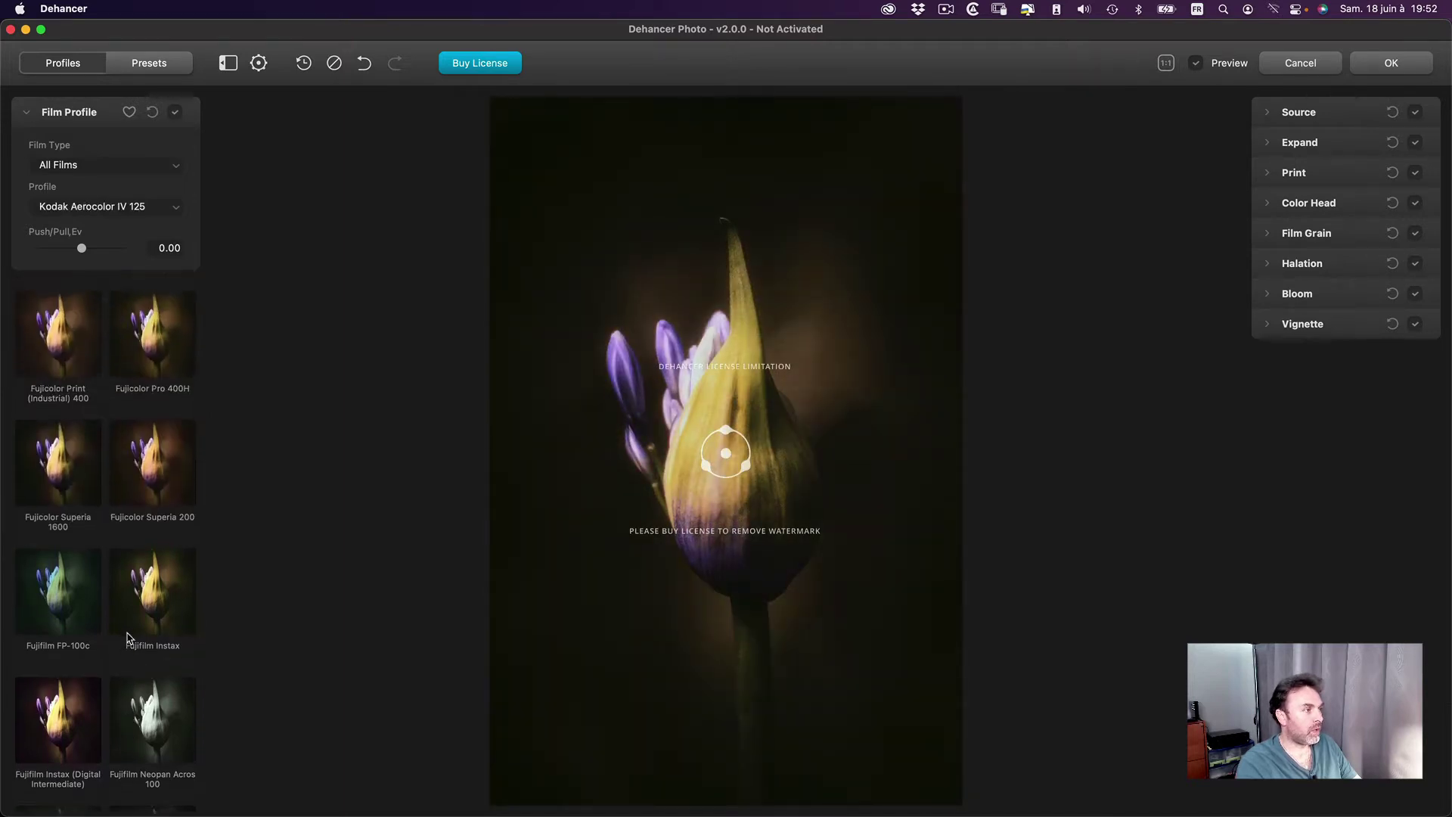
scroll(130, 632, "up", 2)
scroll(131, 619, "up", 3)
scroll(130, 619, "up", 2)
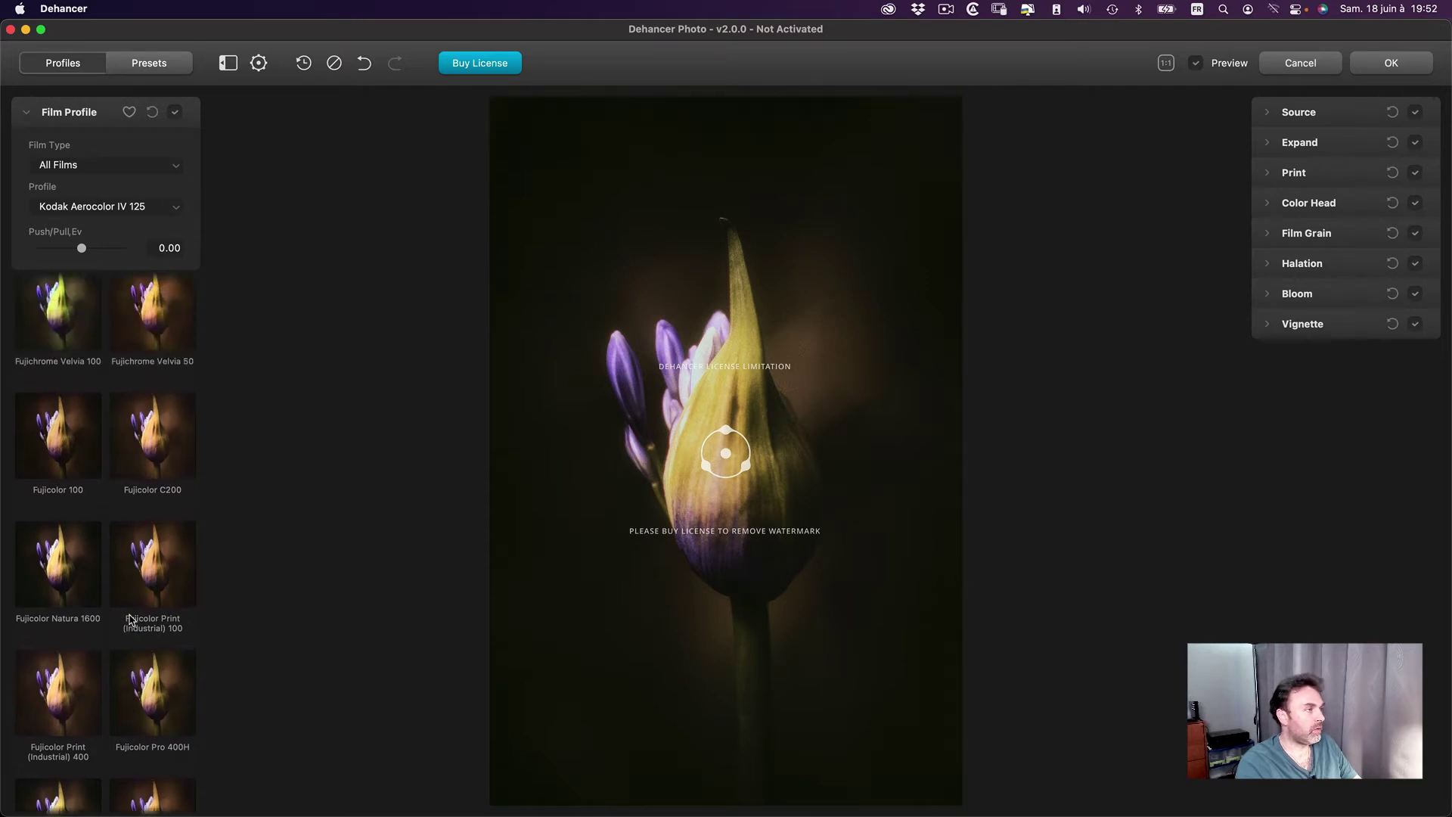
left_click(160, 581)
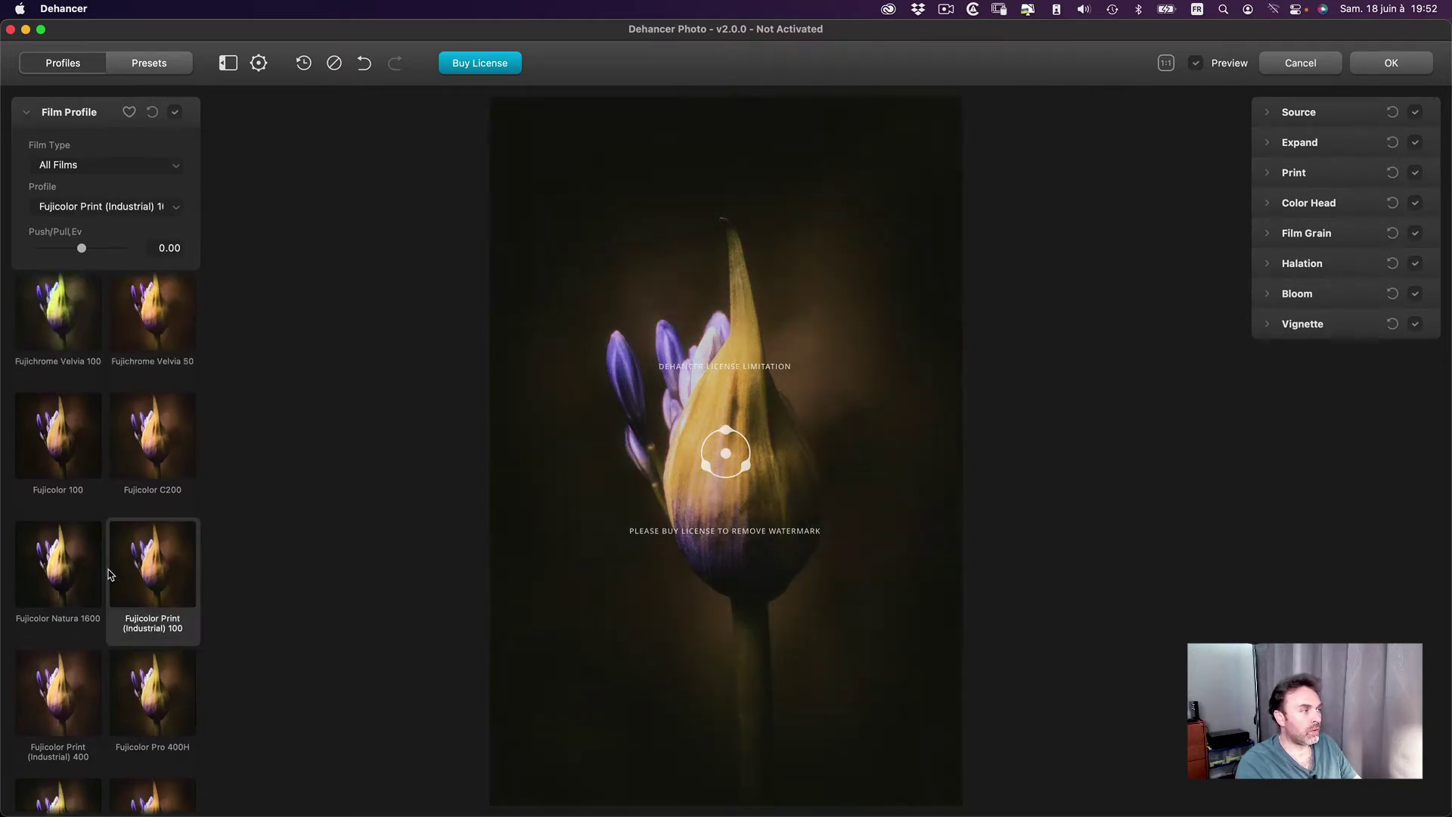
left_click(76, 569)
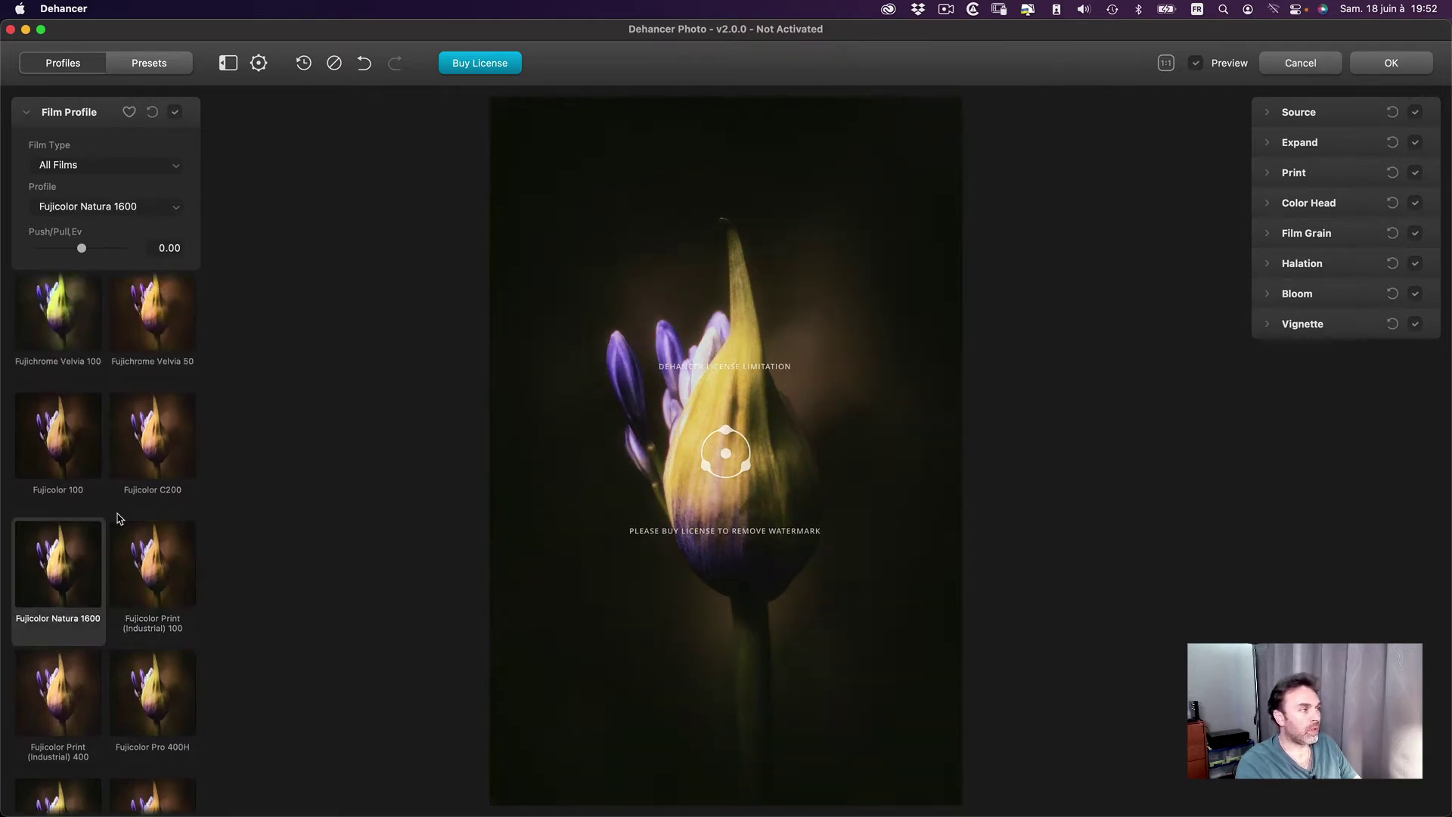
left_click(151, 462)
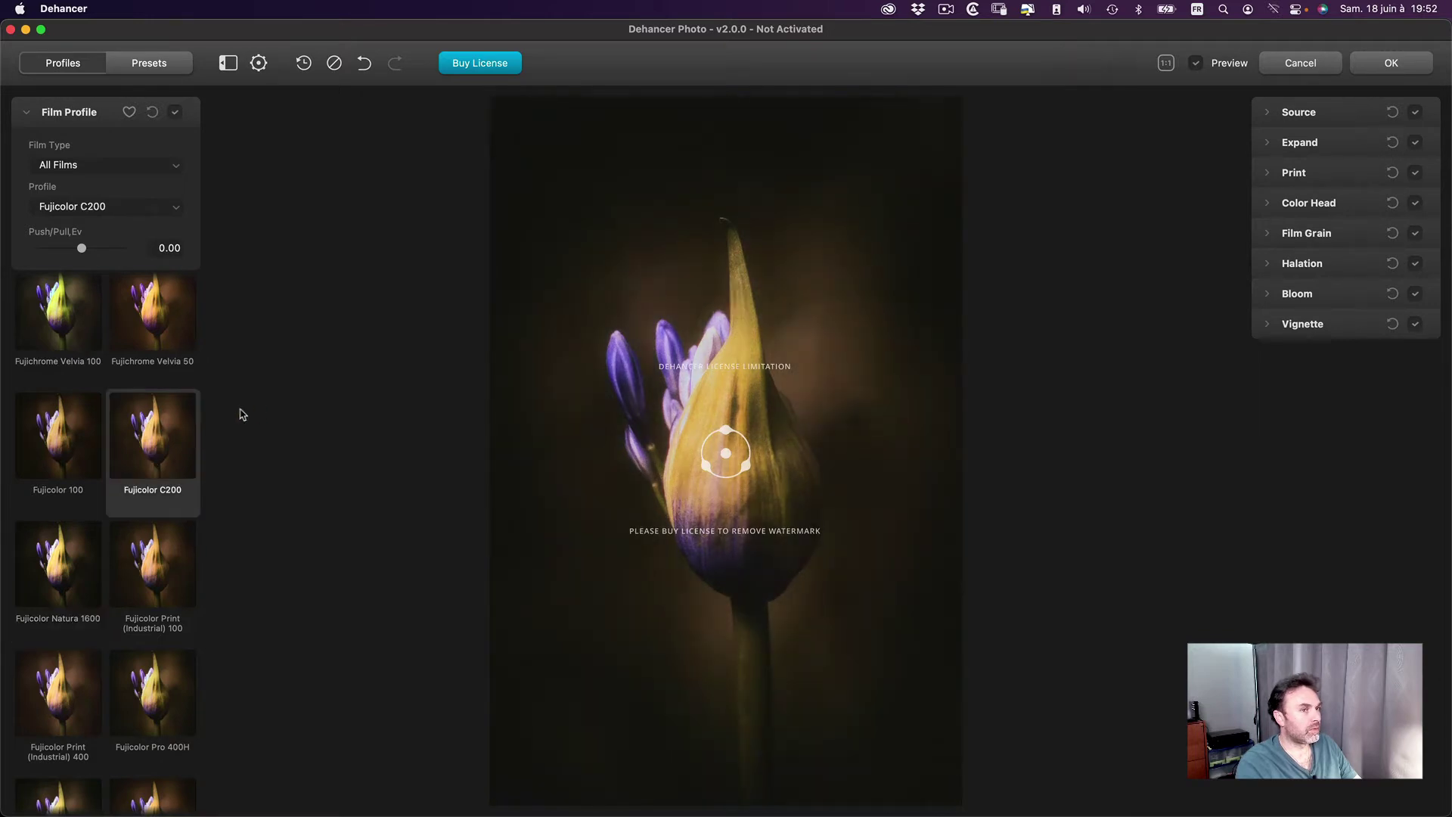
scroll(62, 411, "up", 5)
scroll(62, 411, "up", 5)
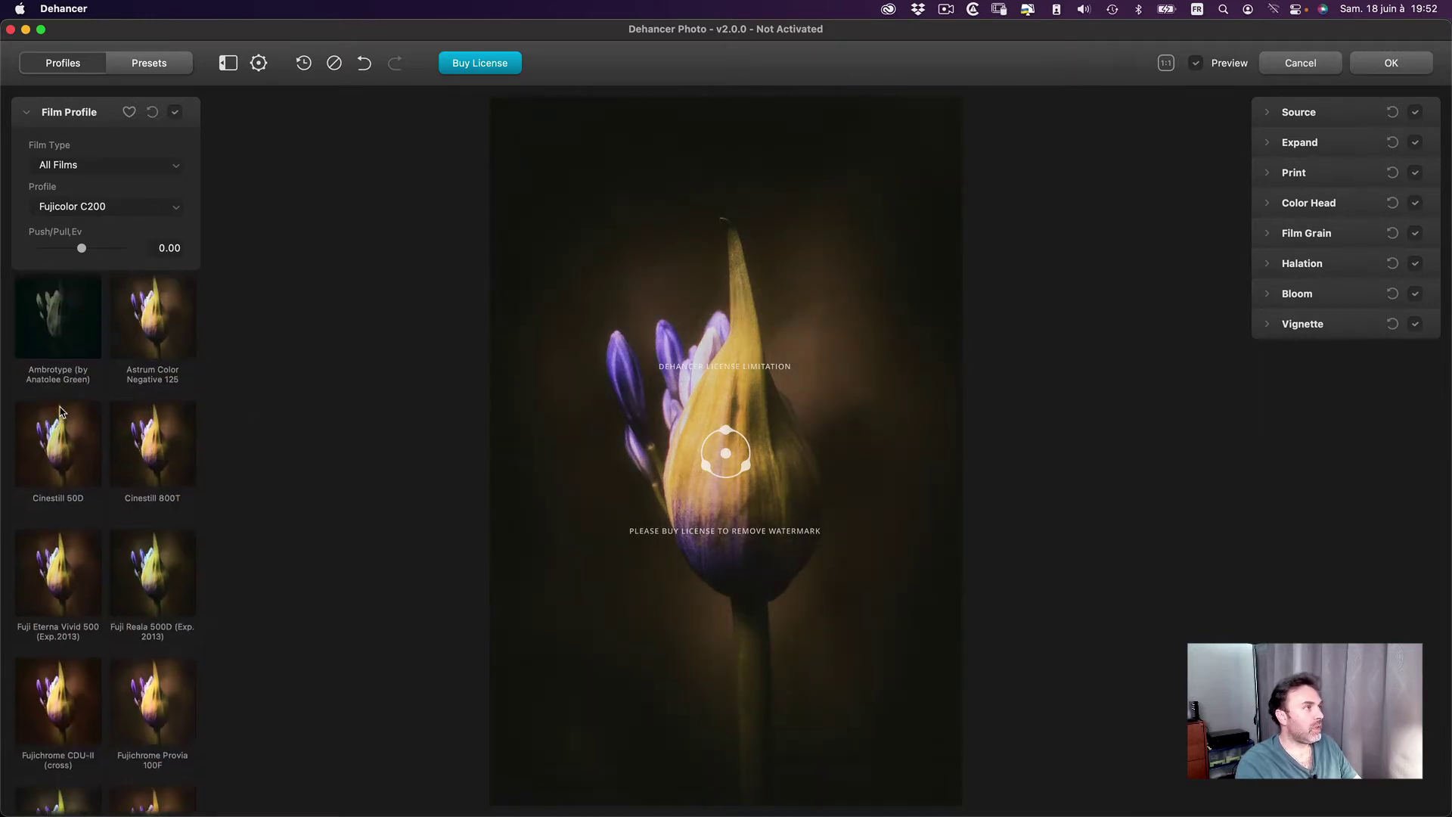
scroll(62, 411, "up", 5)
scroll(62, 412, "up", 2)
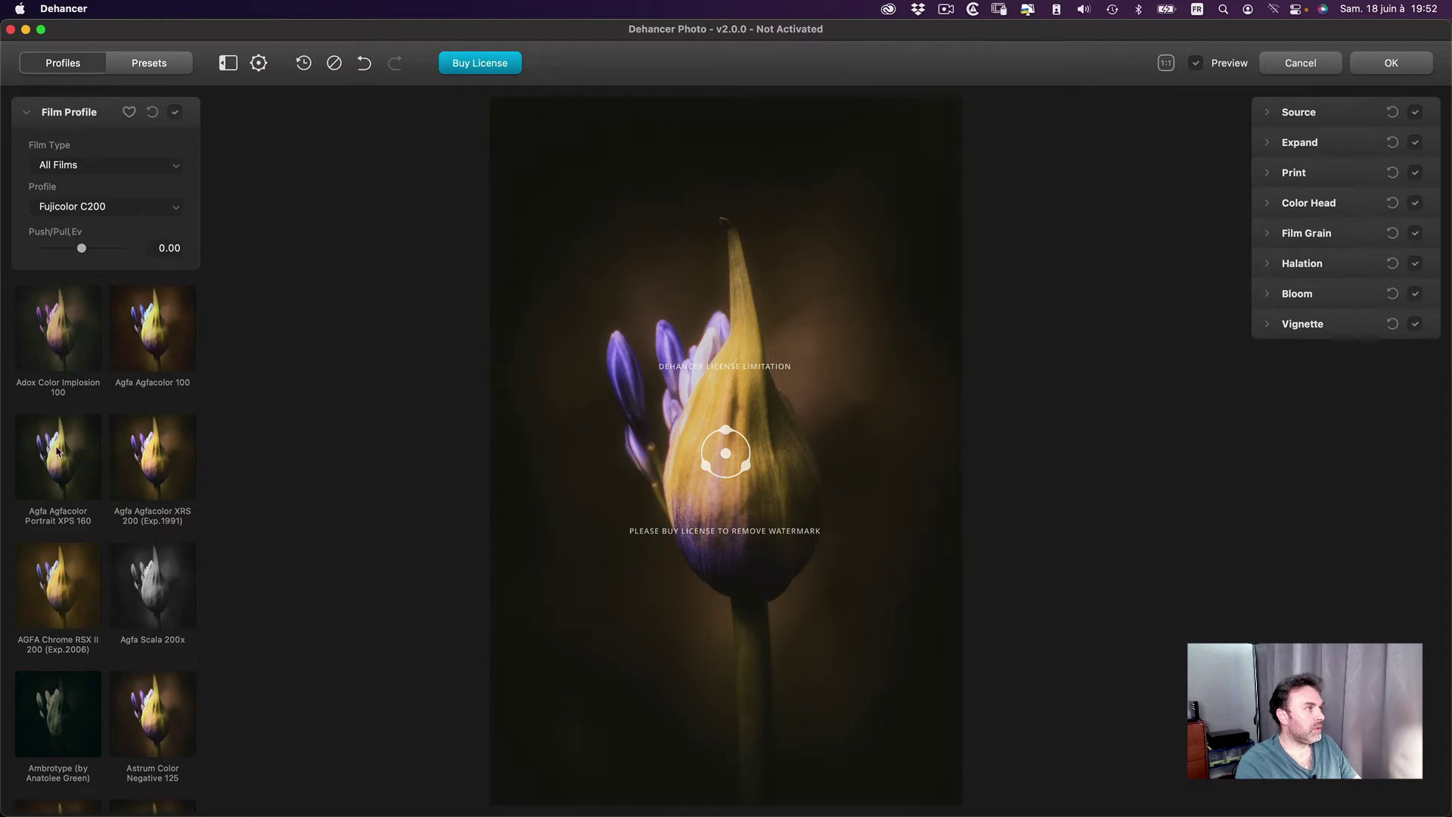
Apply Kodak Vision3 200T from the Profile list, then scroll the thumbnails back to the top.
left_click(88, 206)
scroll(87, 356, "down", 3)
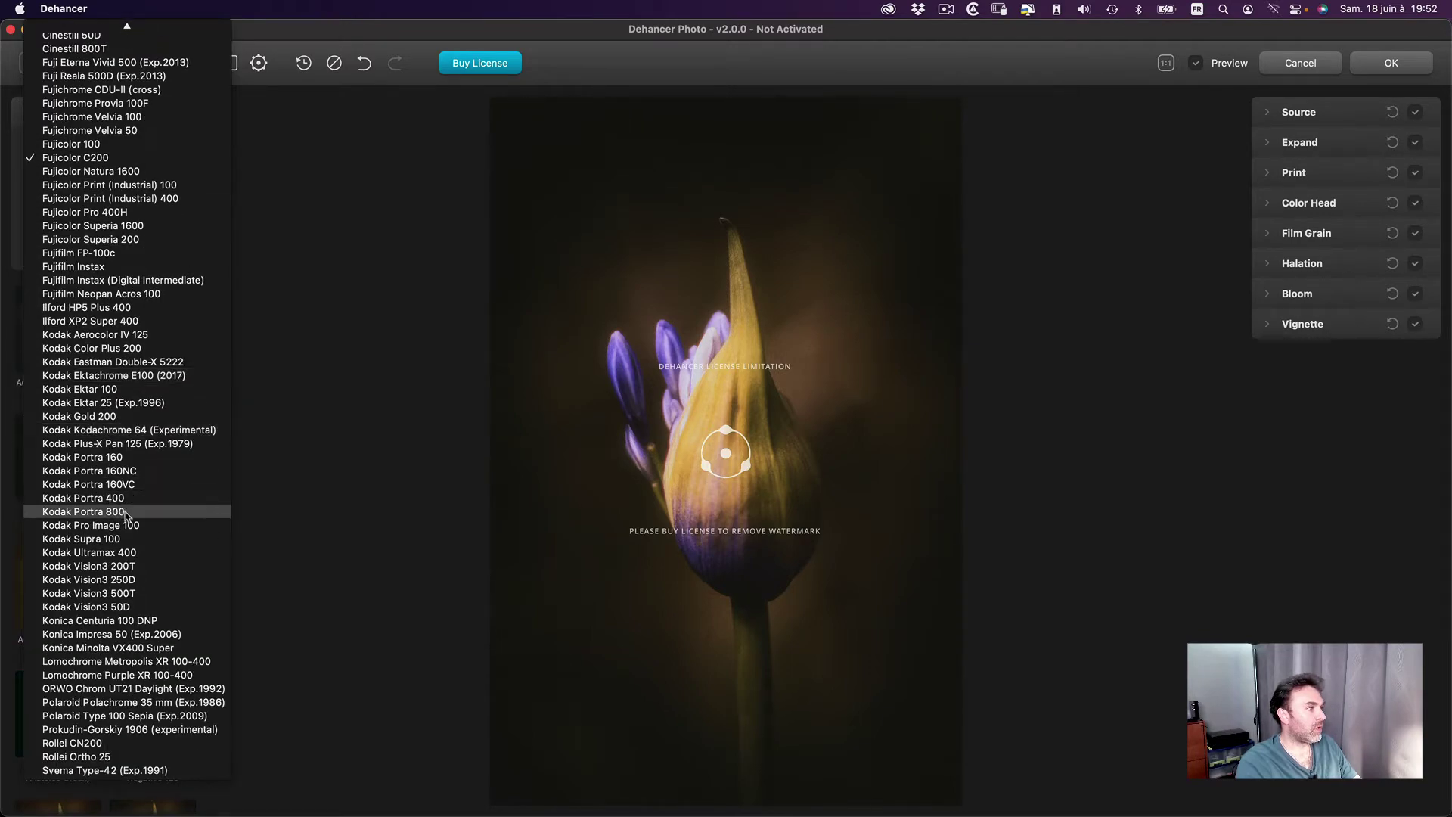
left_click(126, 567)
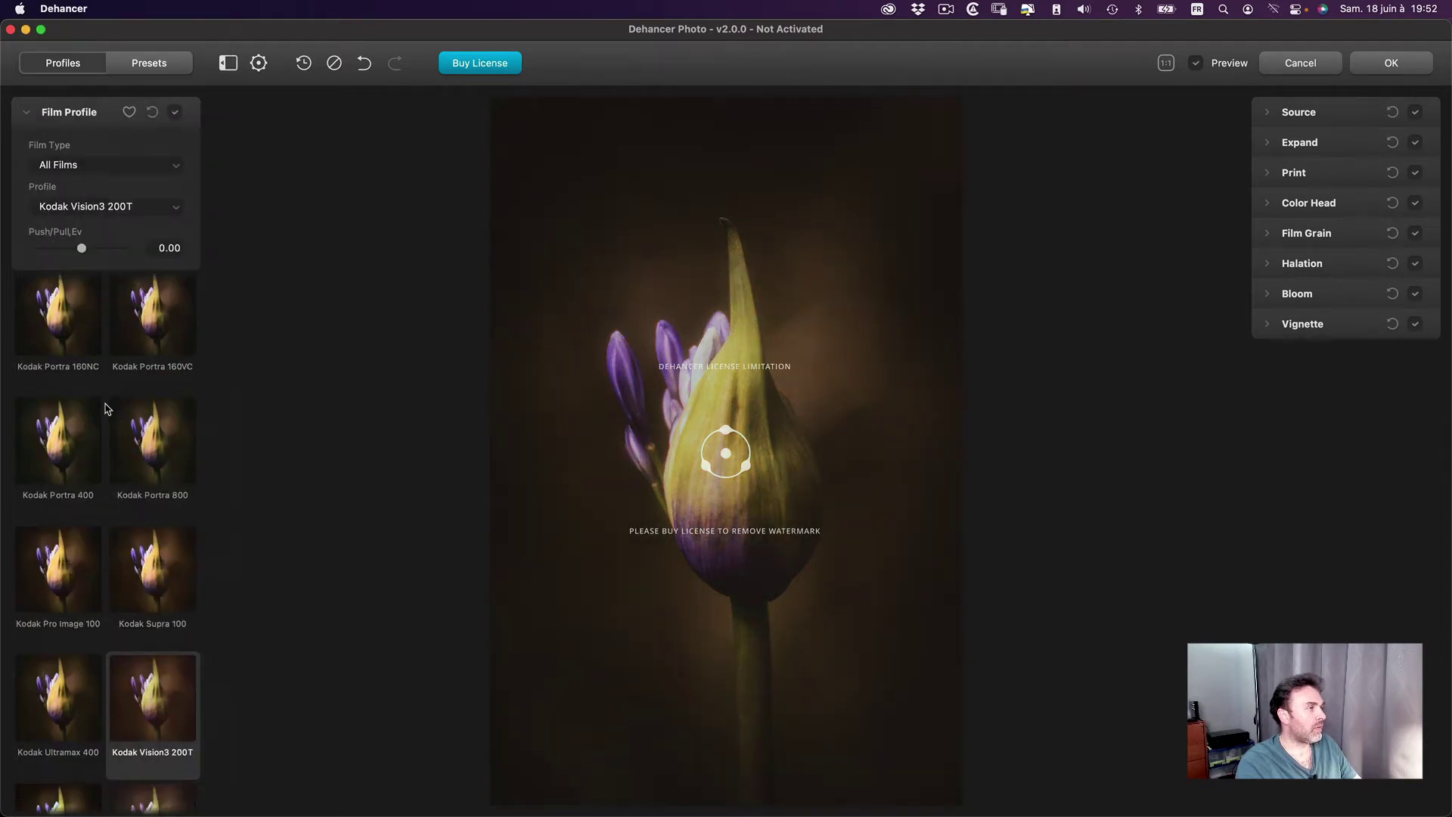
scroll(106, 405, "up", 5)
scroll(107, 405, "up", 5)
scroll(107, 409, "up", 5)
scroll(106, 409, "up", 5)
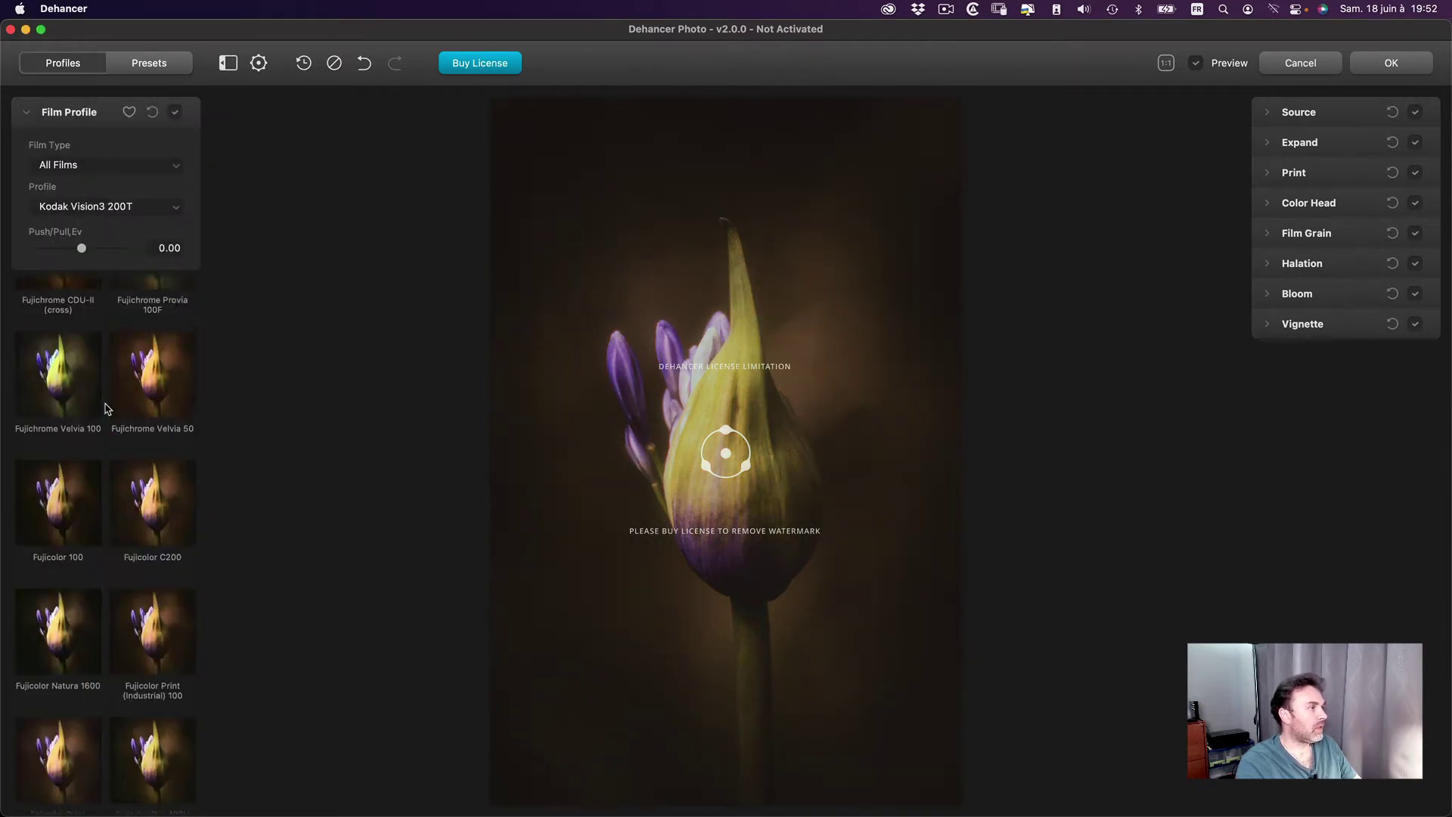
scroll(106, 409, "up", 5)
scroll(106, 409, "up", 5)
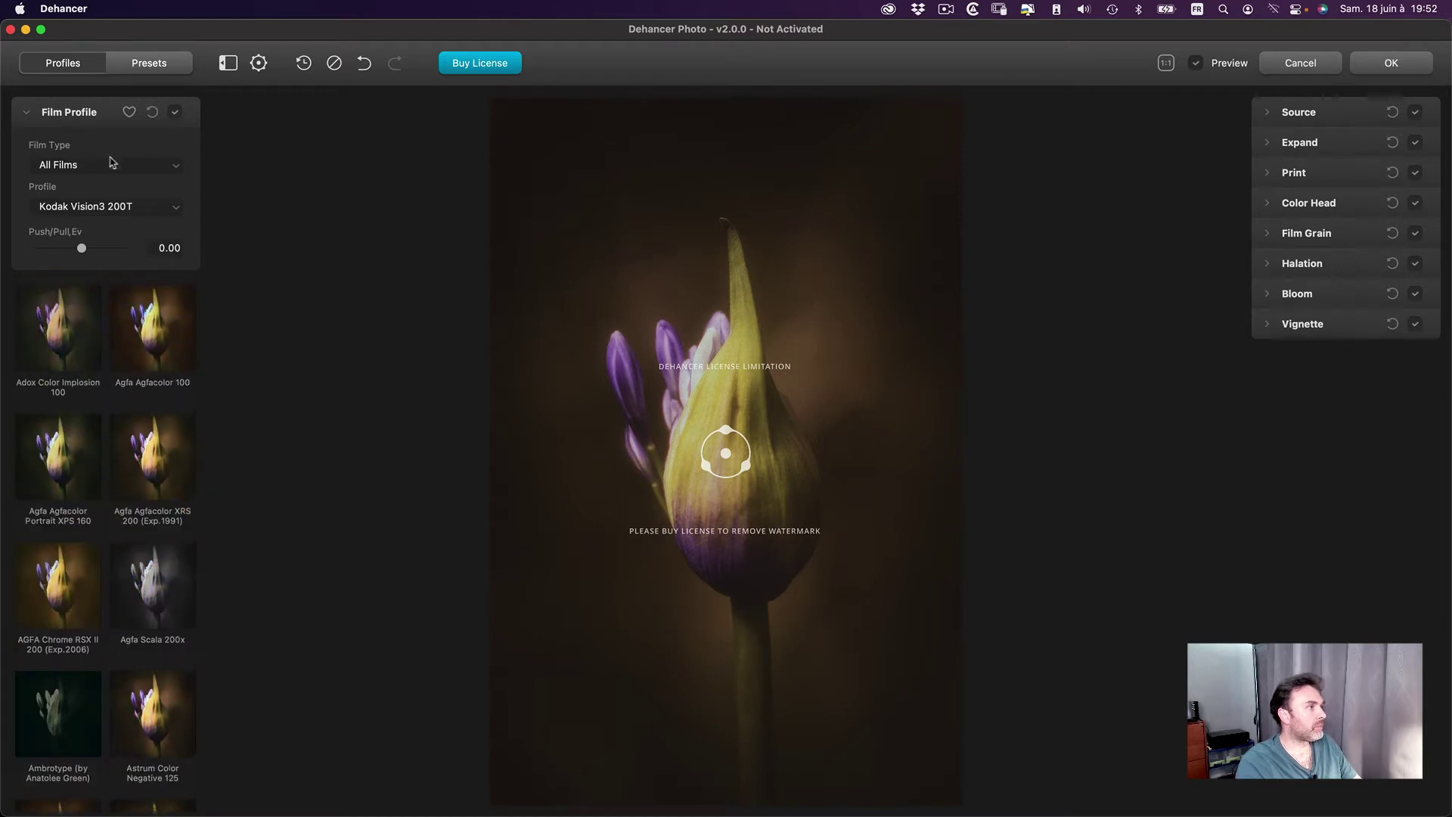
scroll(65, 408, "down", 3)
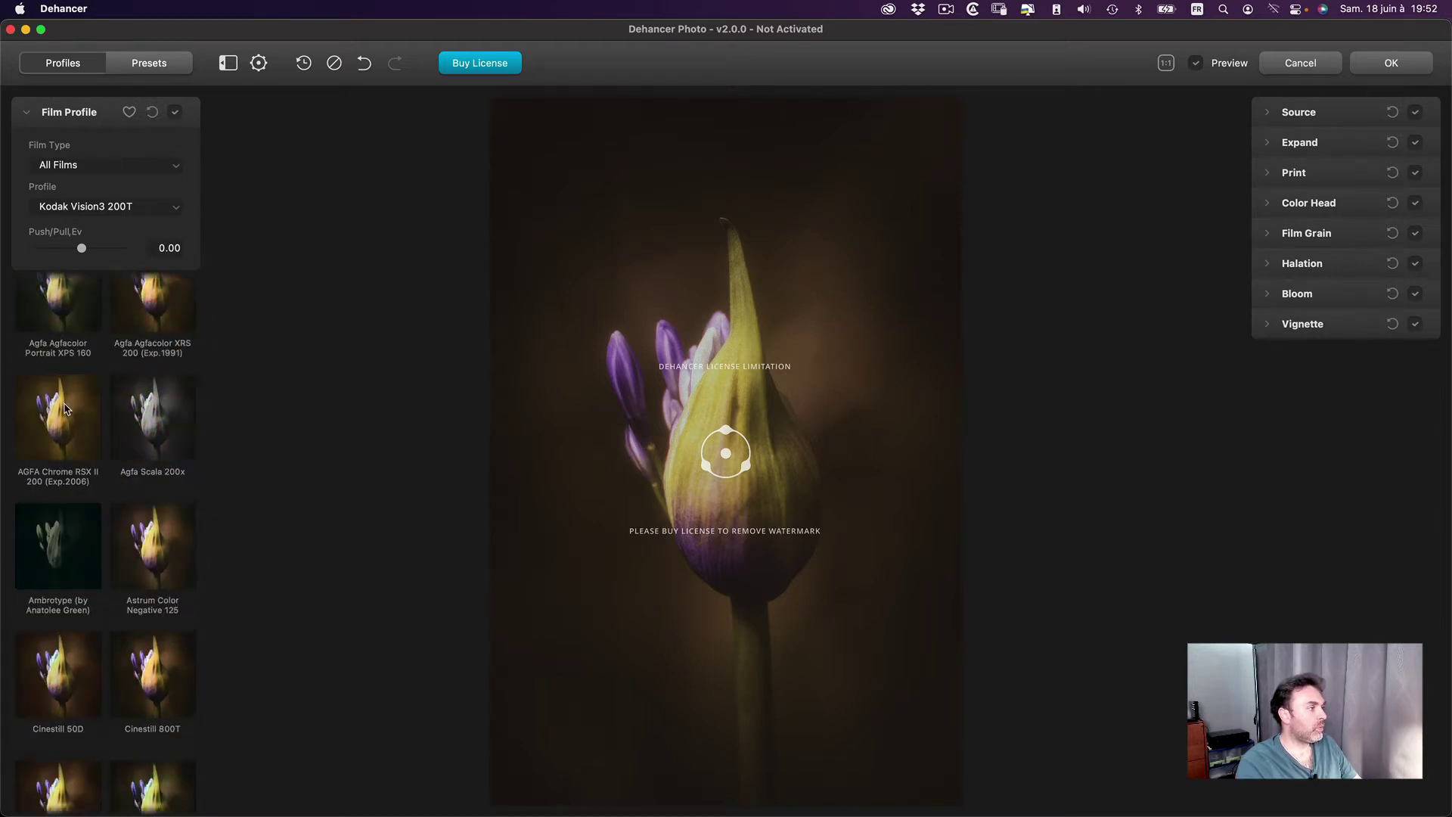
scroll(65, 408, "up", 3)
Apply Agfa Agfacolor Portrait XPS 160, test it as a favourite, then un-favourite it and return to All Films.
left_click(76, 443)
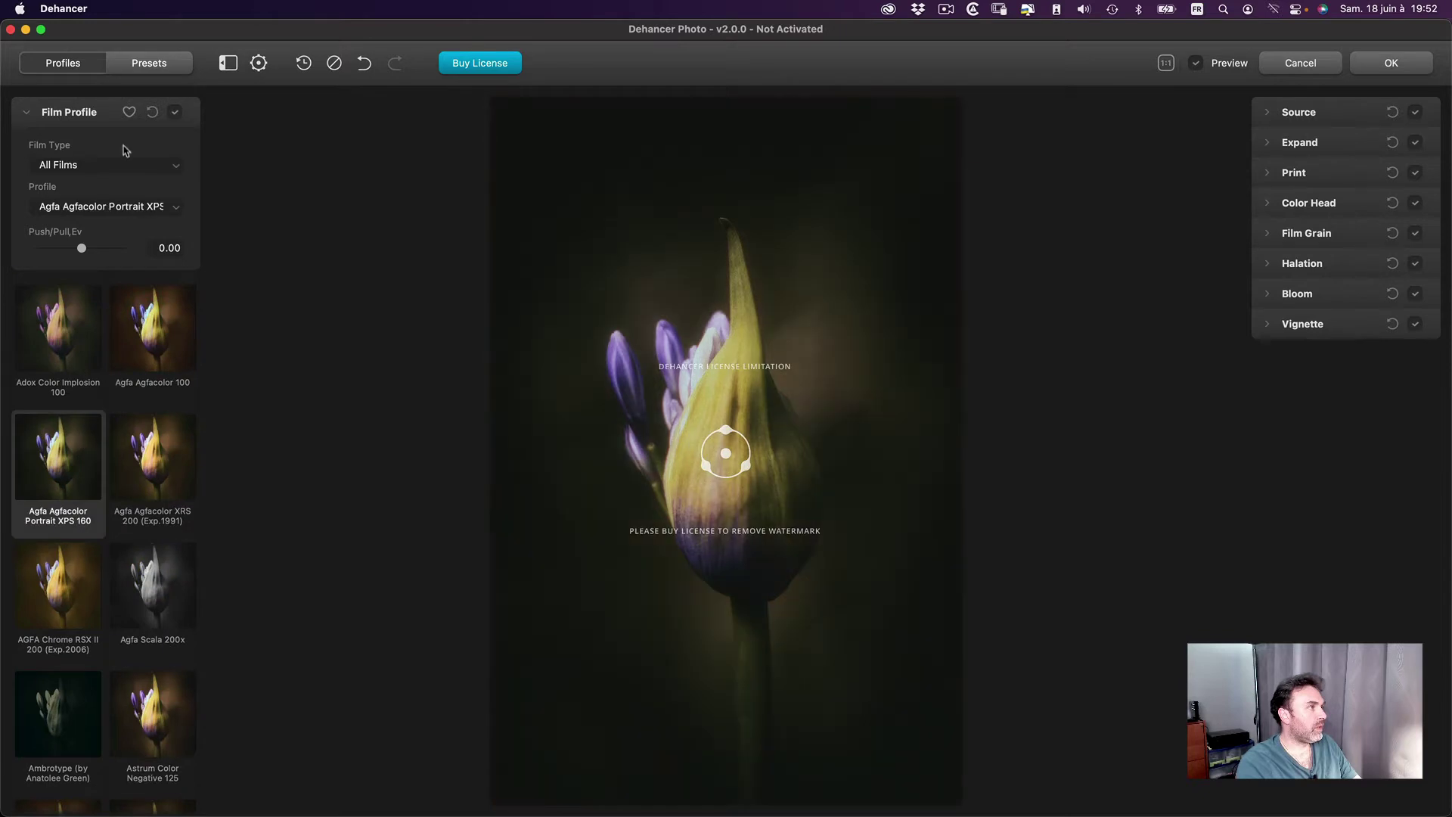
left_click(129, 112)
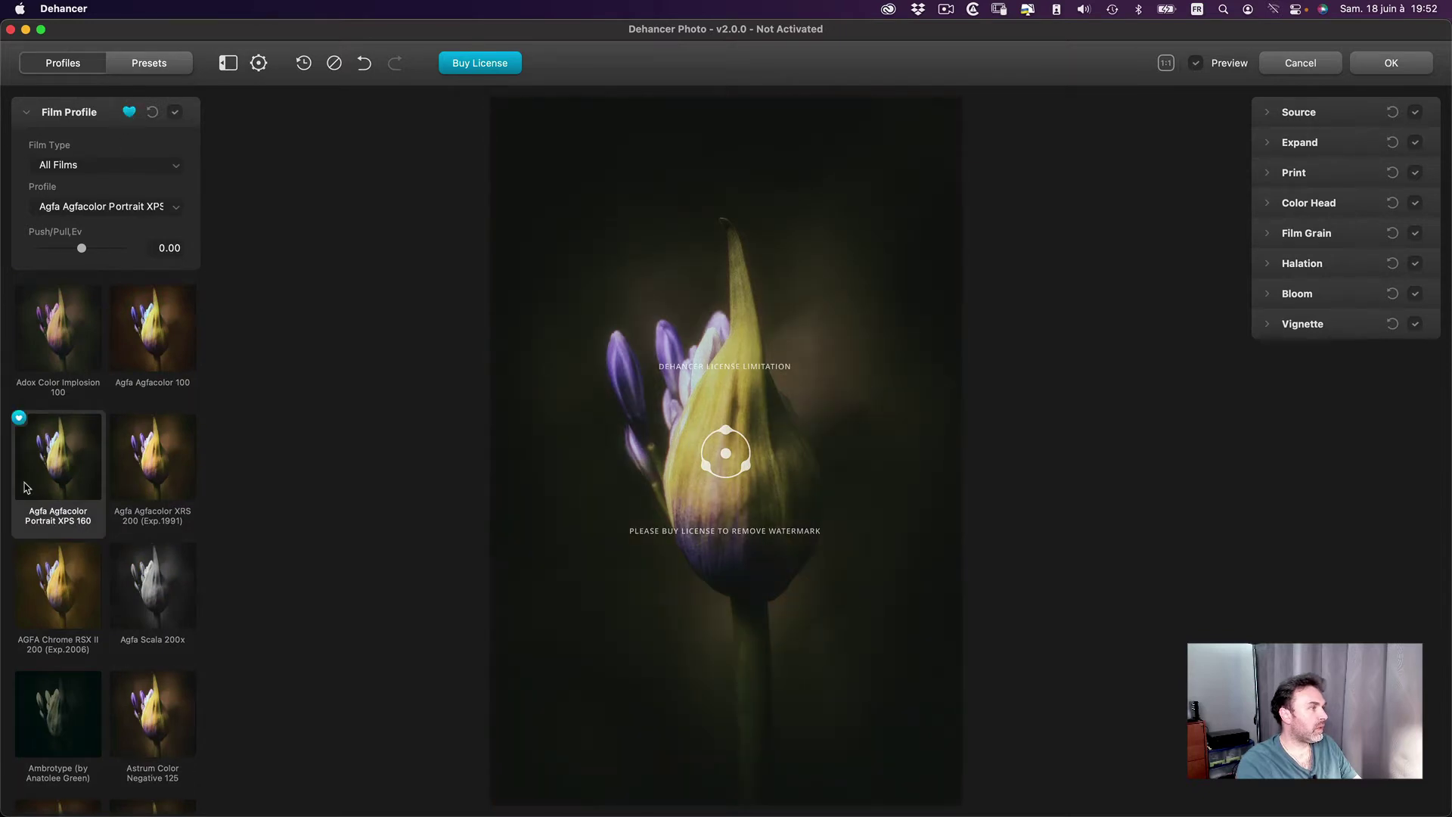
left_click(89, 165)
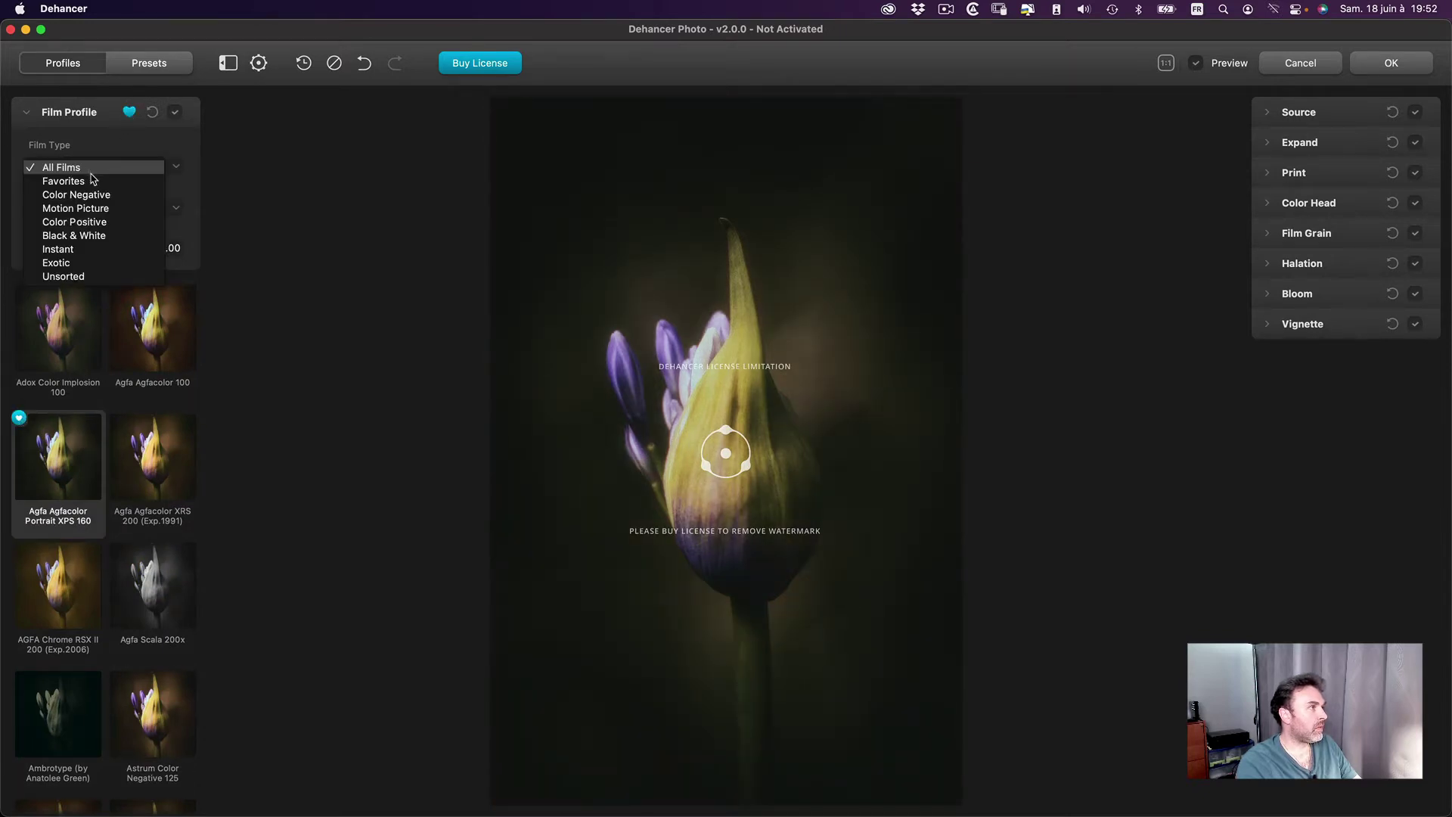
left_click(92, 181)
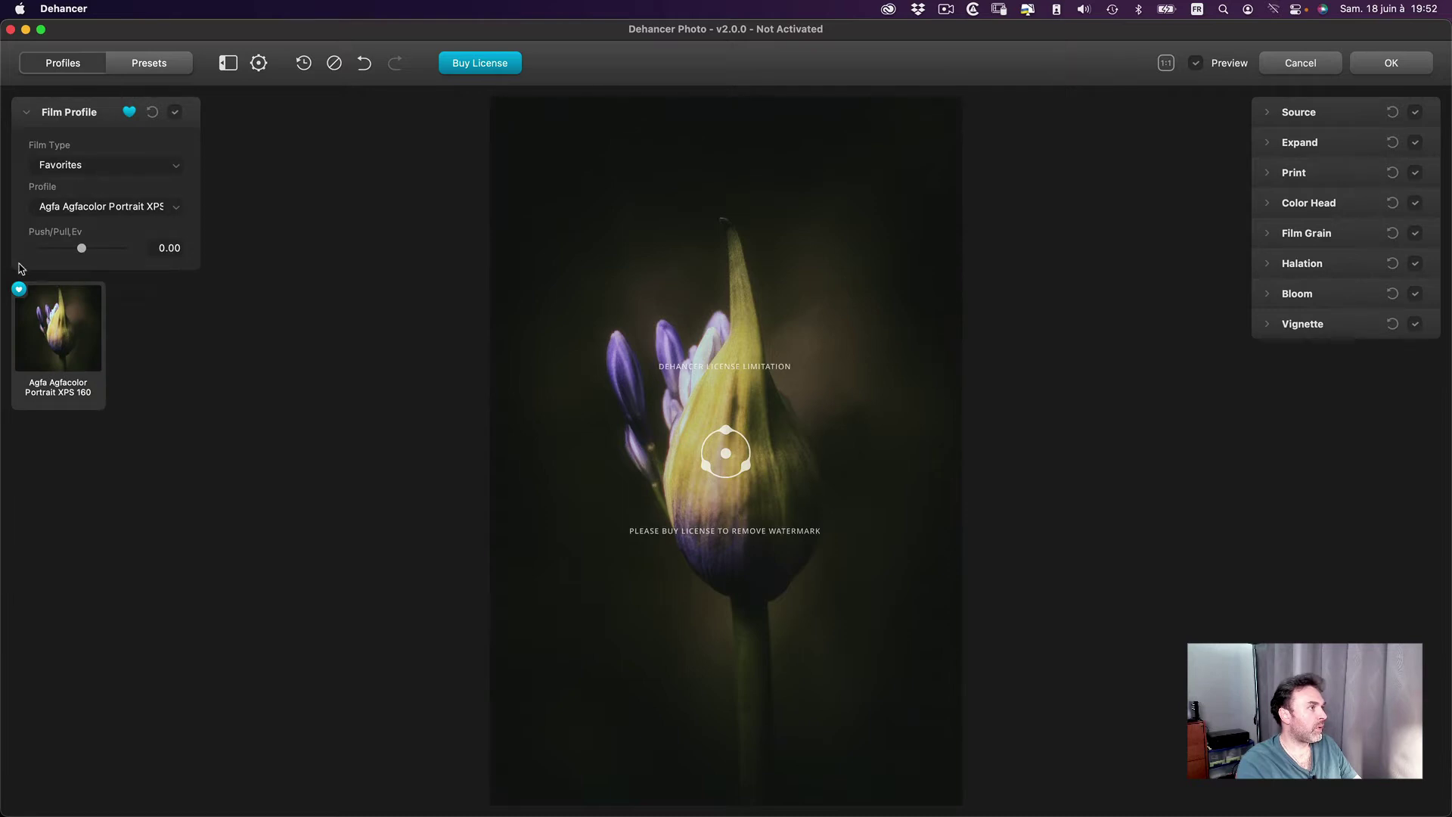
left_click(129, 112)
left_click(94, 169)
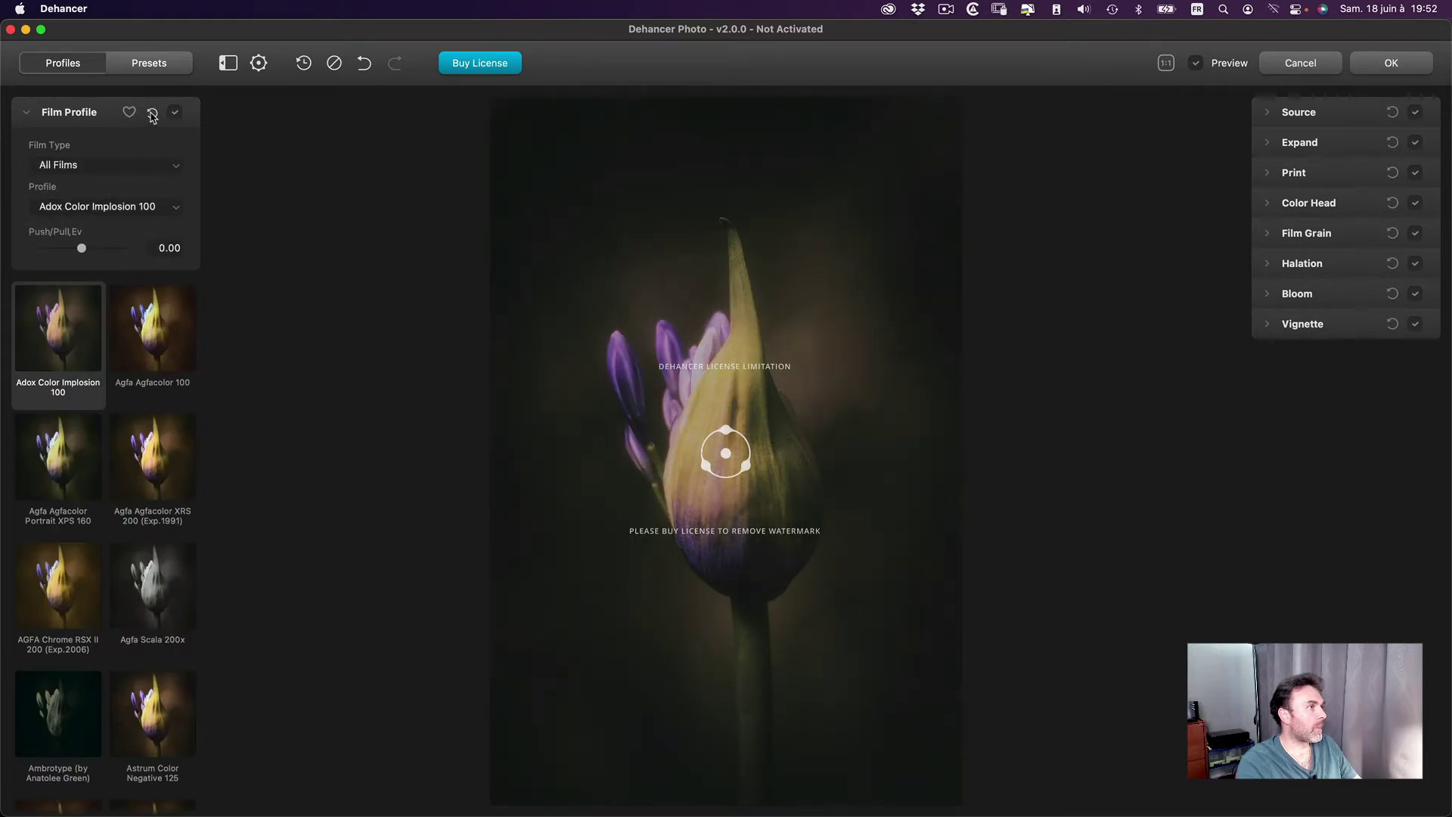
Toggle the Film Profile effect off and on, then turn Preview off to show the original photo.
left_click(174, 113)
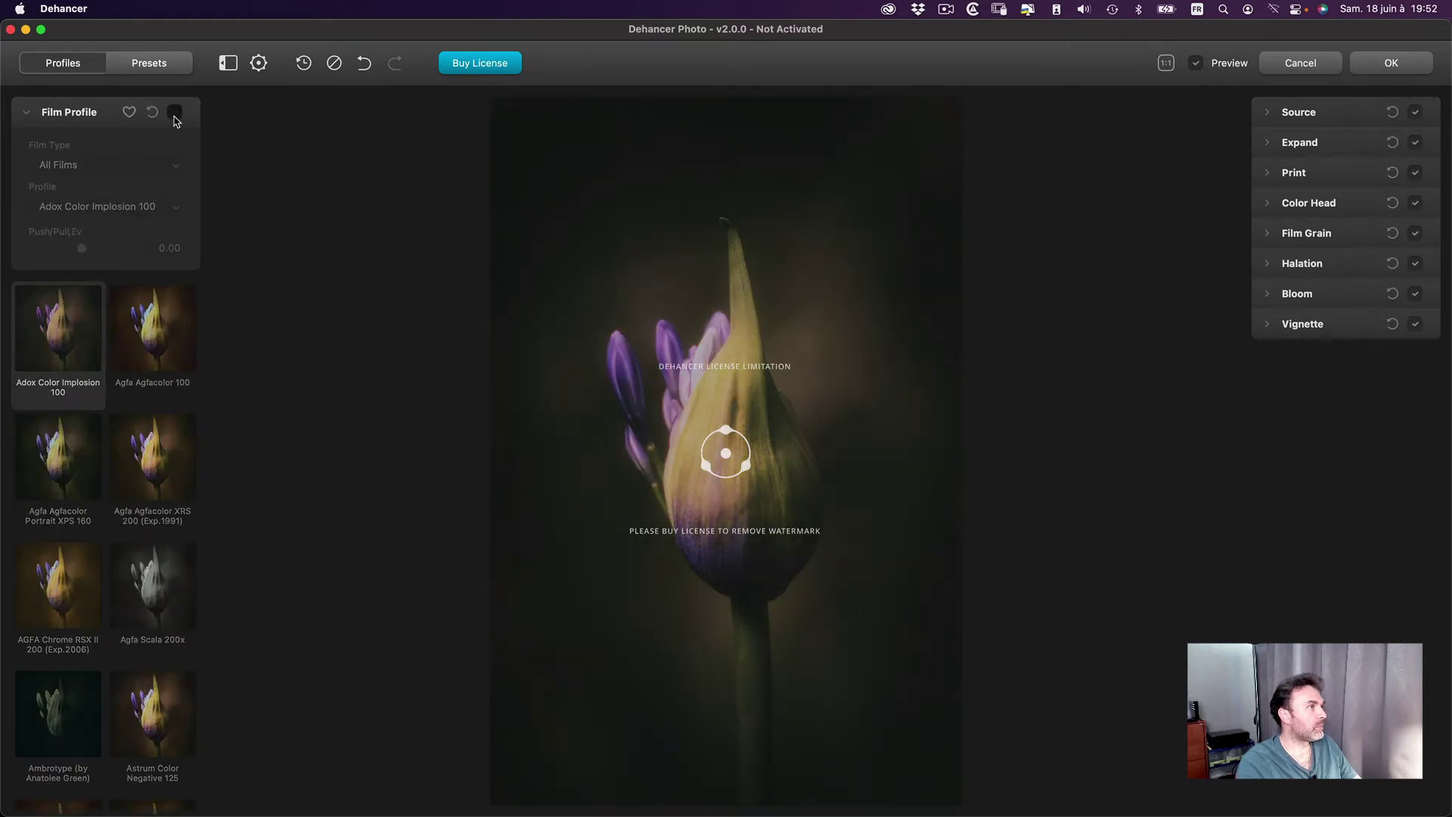
left_click(174, 113)
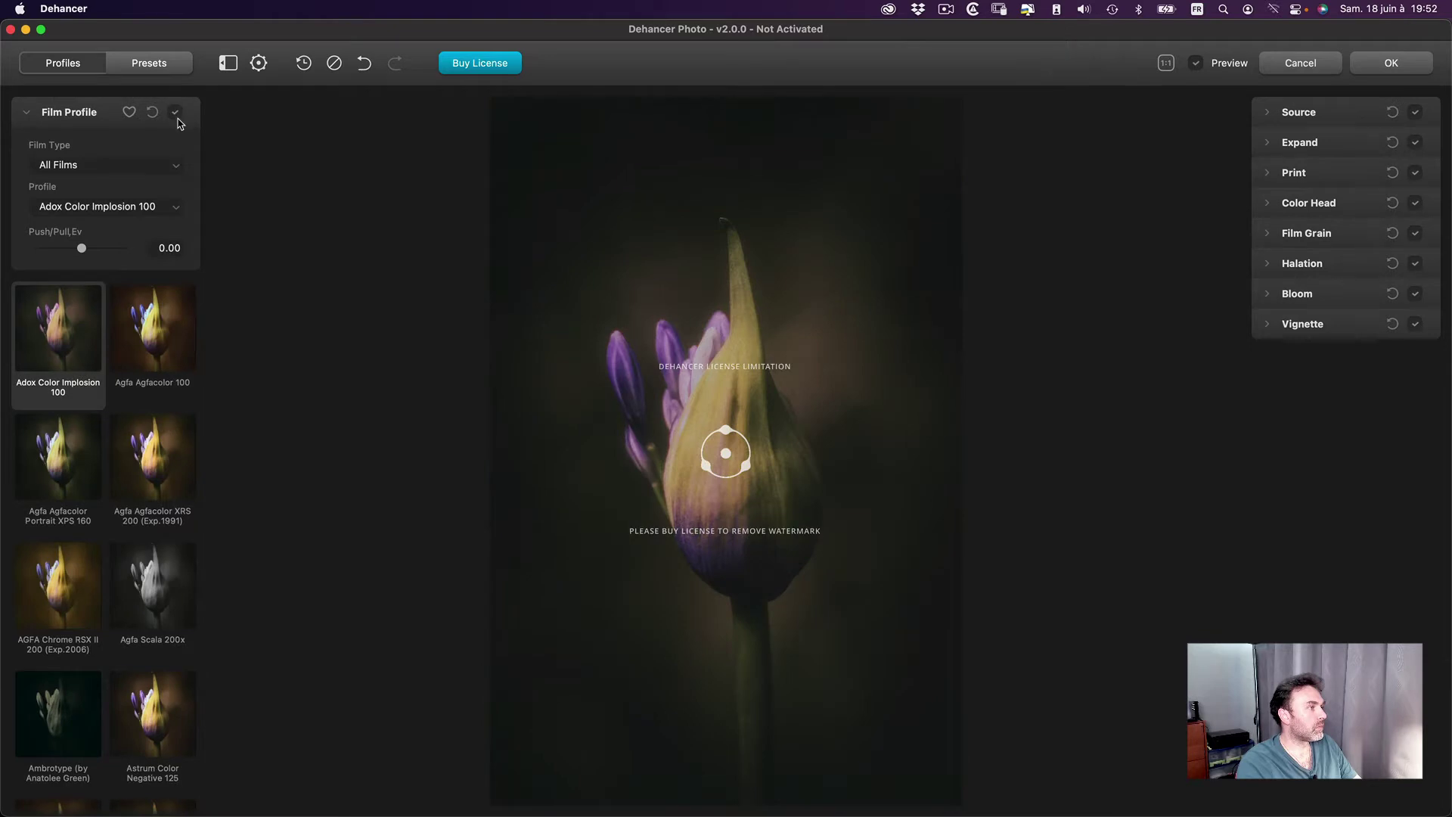
left_click(176, 114)
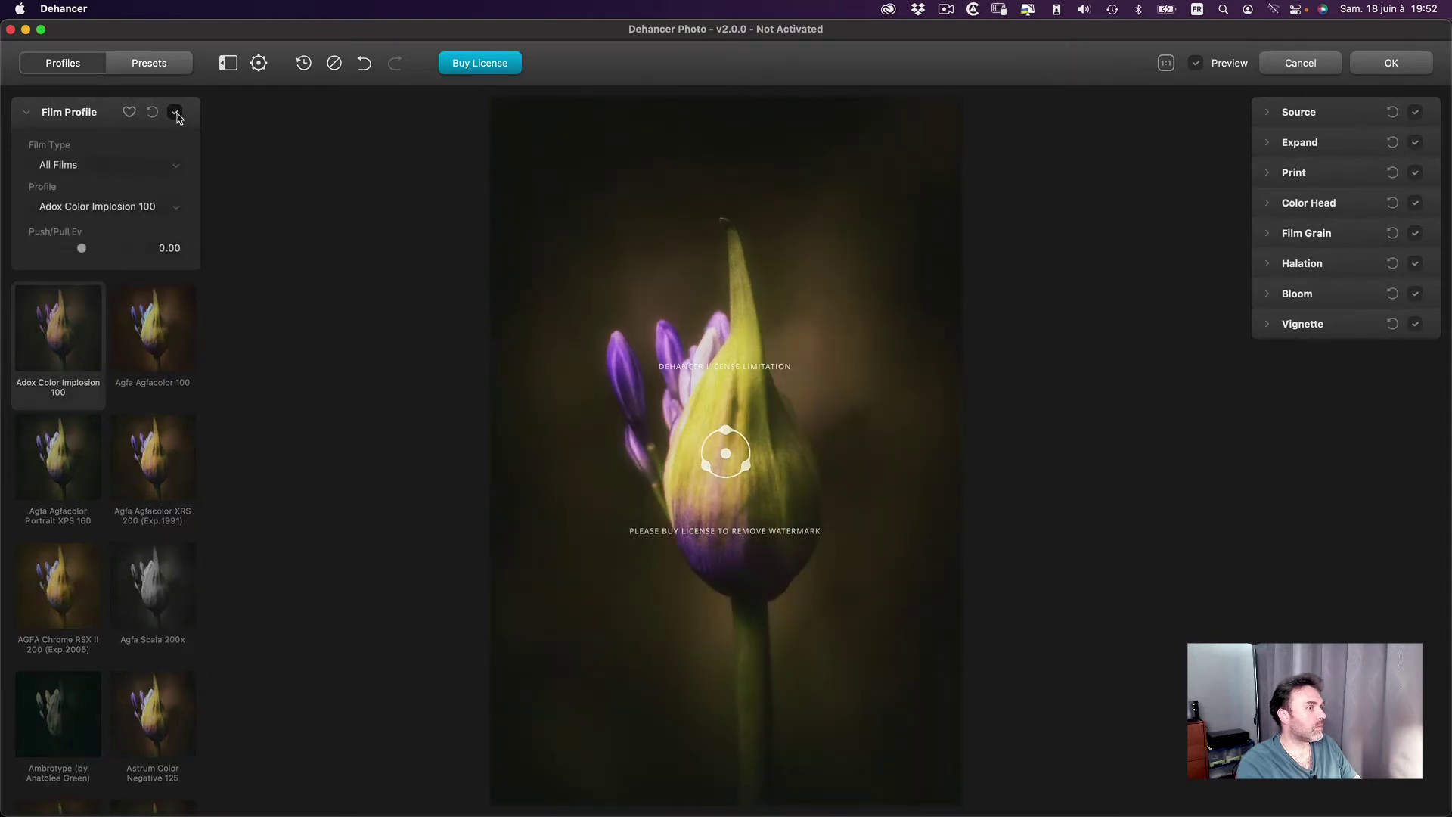
left_click(177, 114)
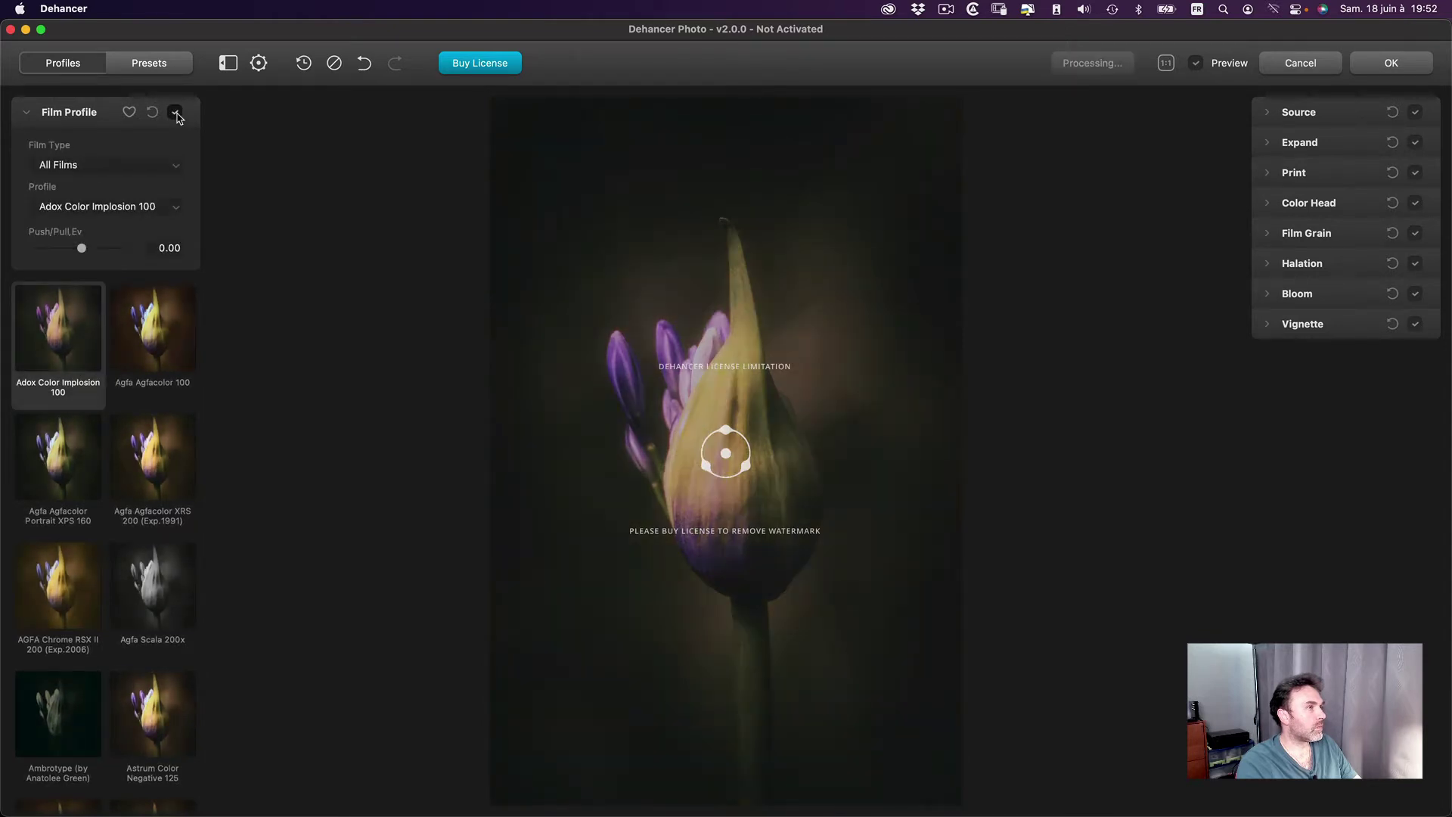
left_click(1196, 65)
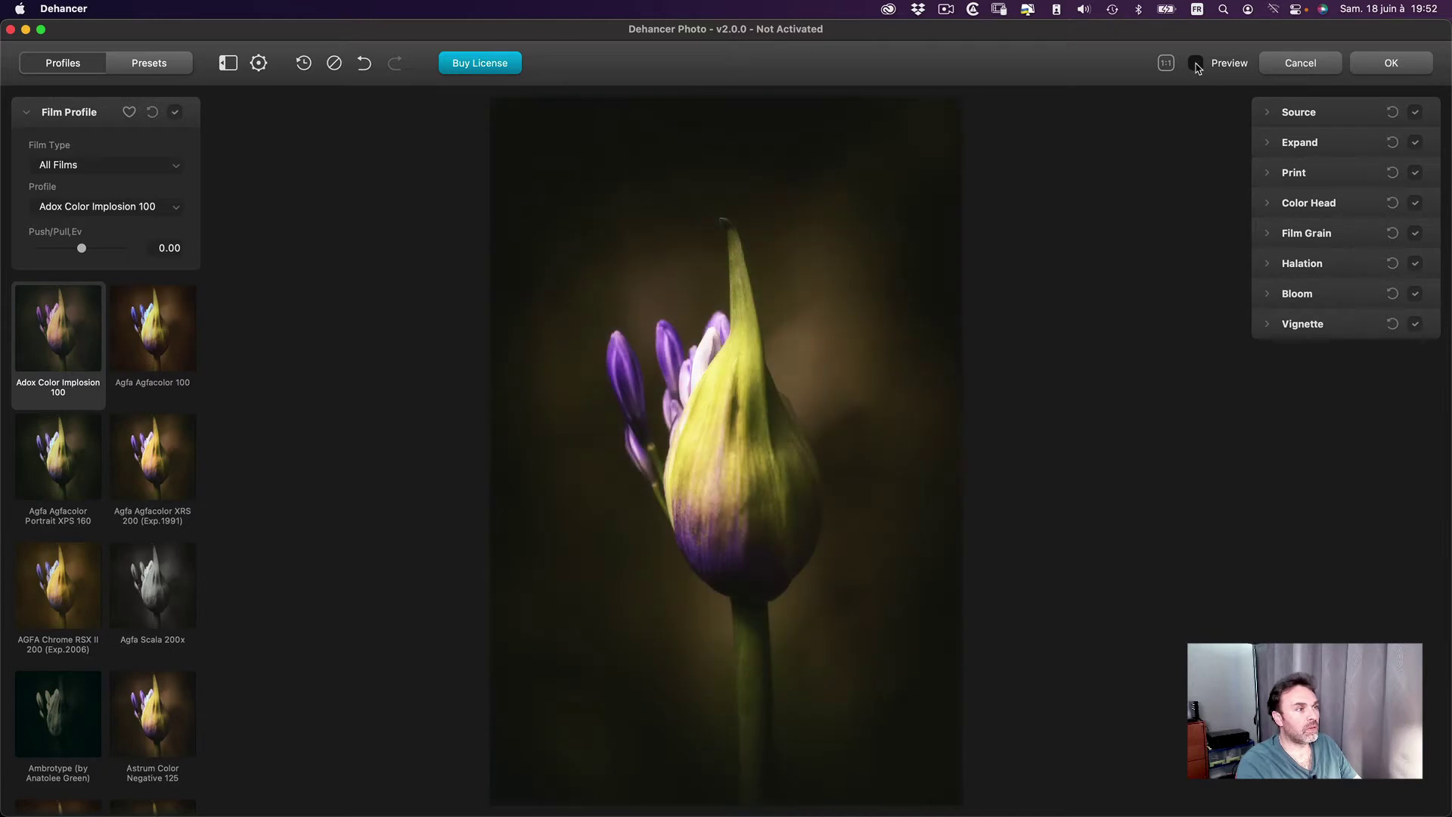
left_click(1196, 65)
Zoom into the bud tip and petals, re-enable the graded preview to compare, then fit the photo.
scroll(701, 393, "up", 2)
scroll(751, 392, "up", 2)
scroll(796, 466, "up", 2)
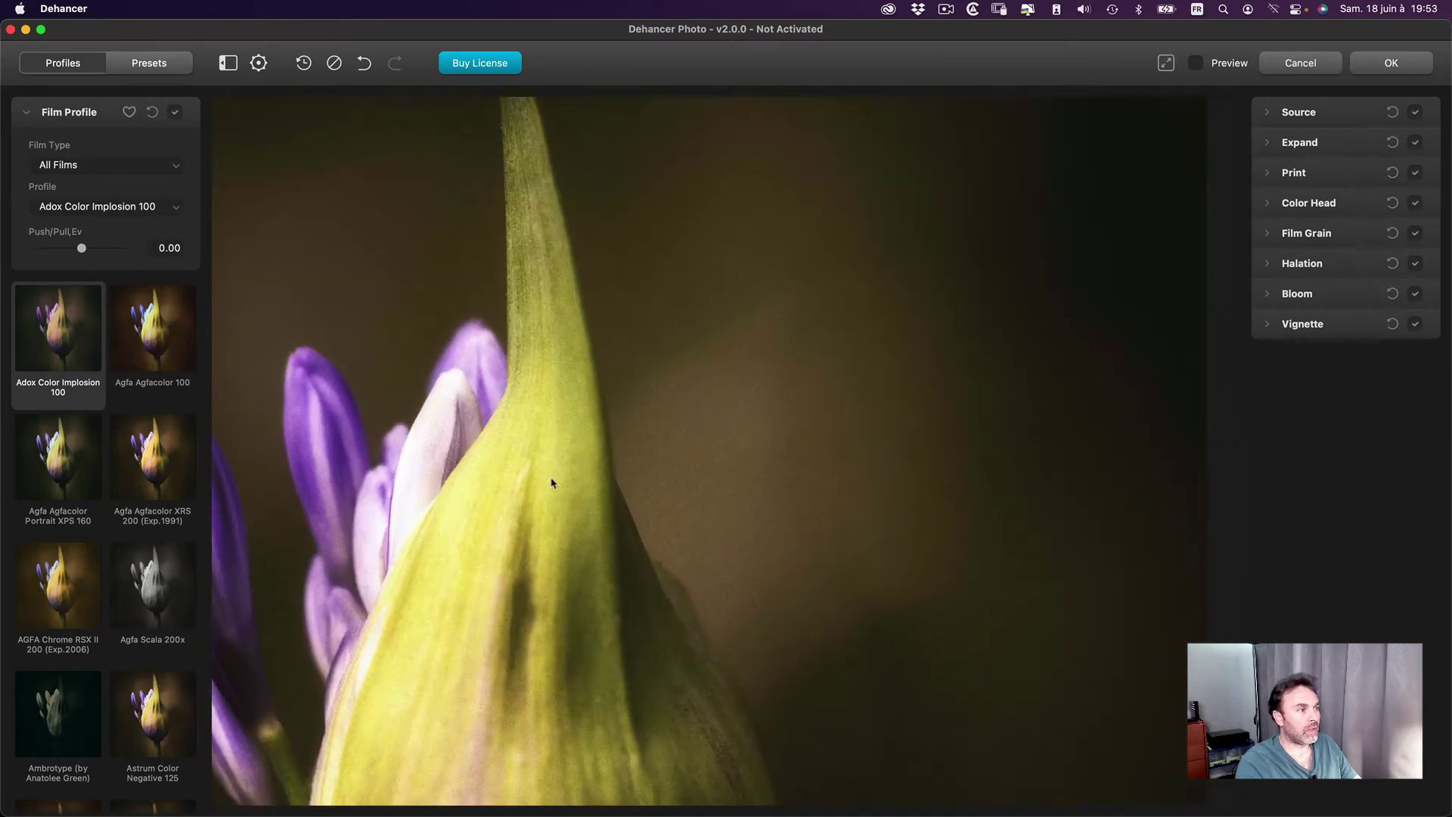
left_click_drag(454, 688, 655, 431)
left_click_drag(558, 382, 600, 495)
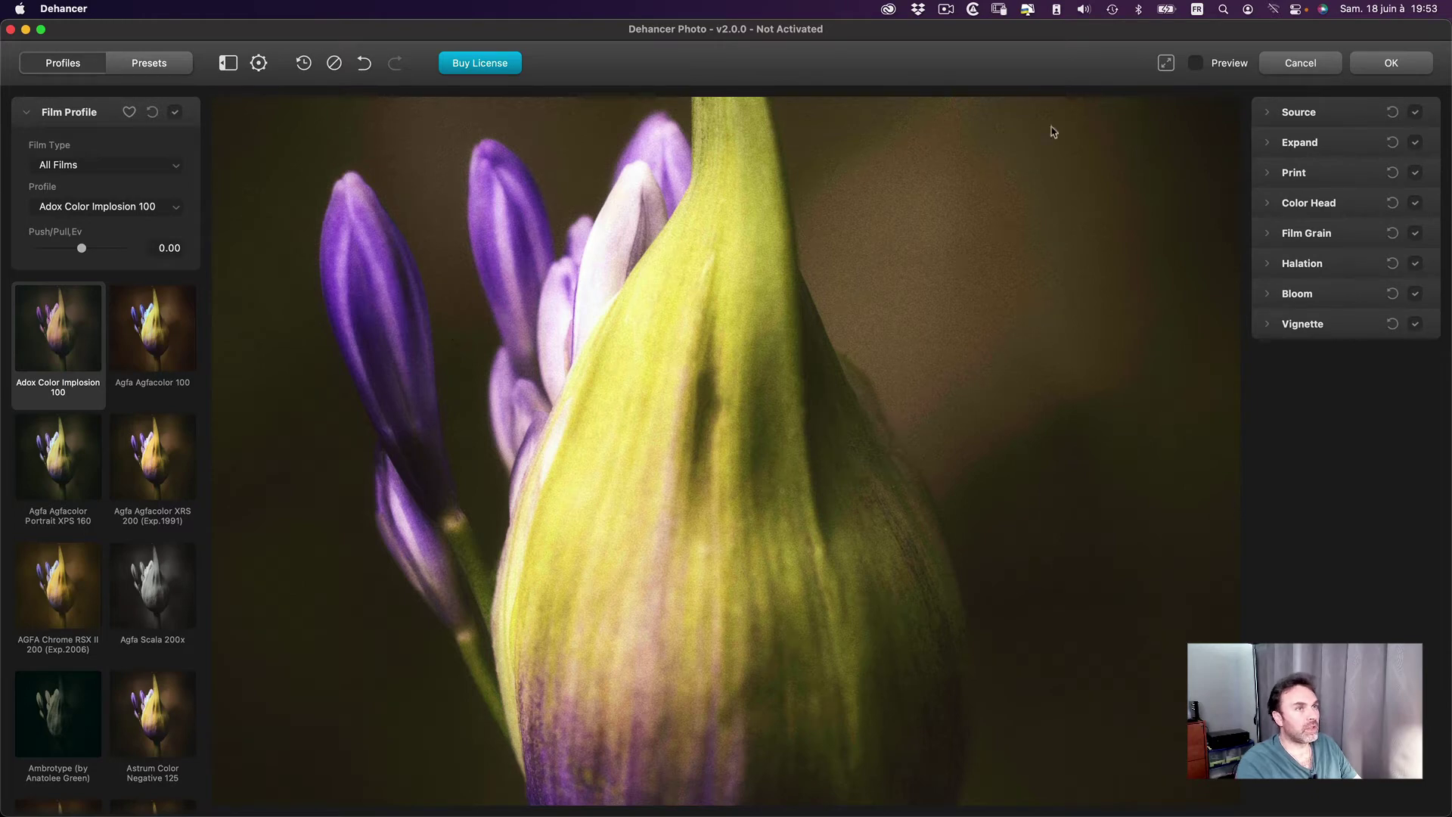
left_click(1196, 62)
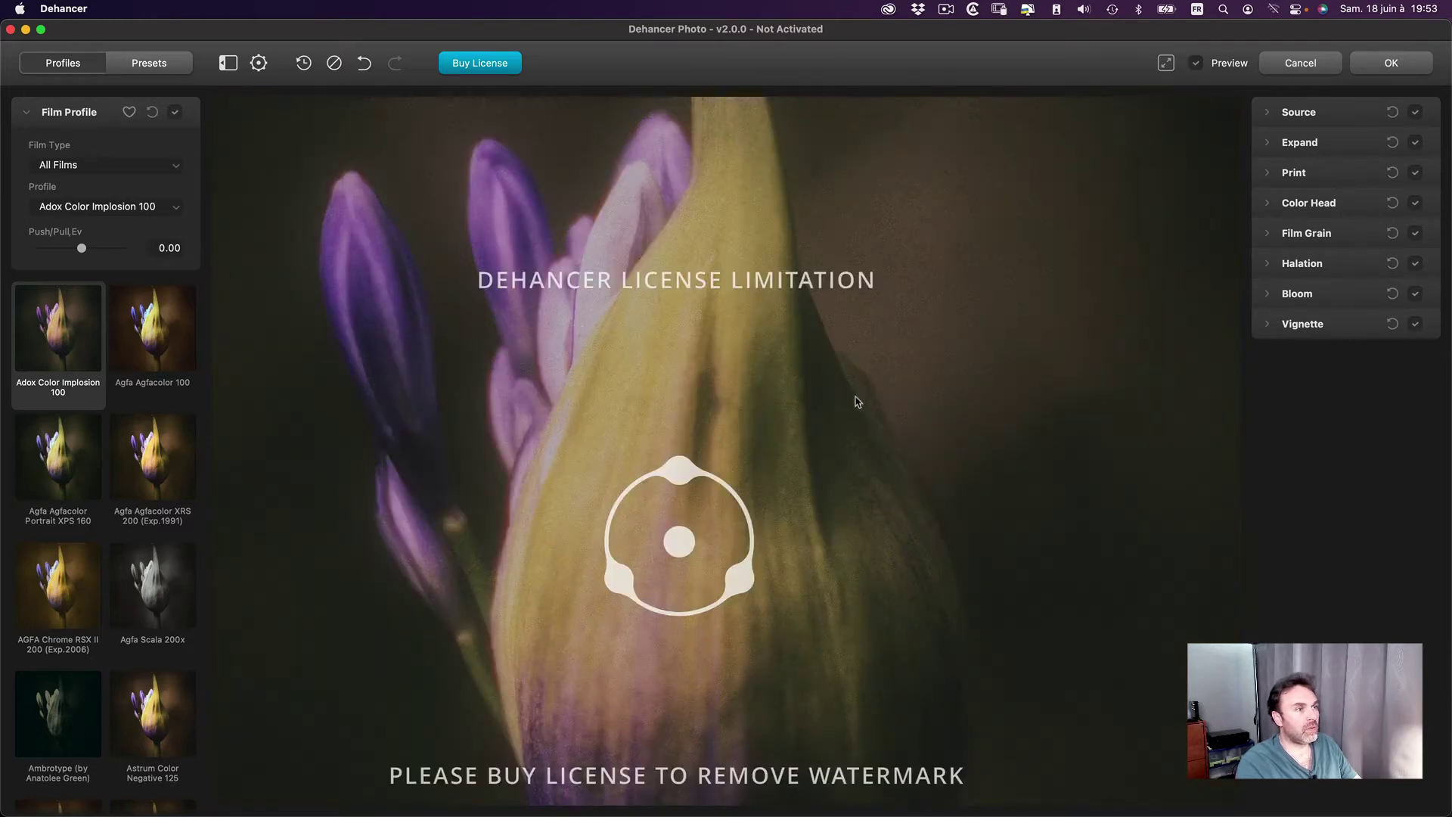
left_click_drag(858, 402, 752, 512)
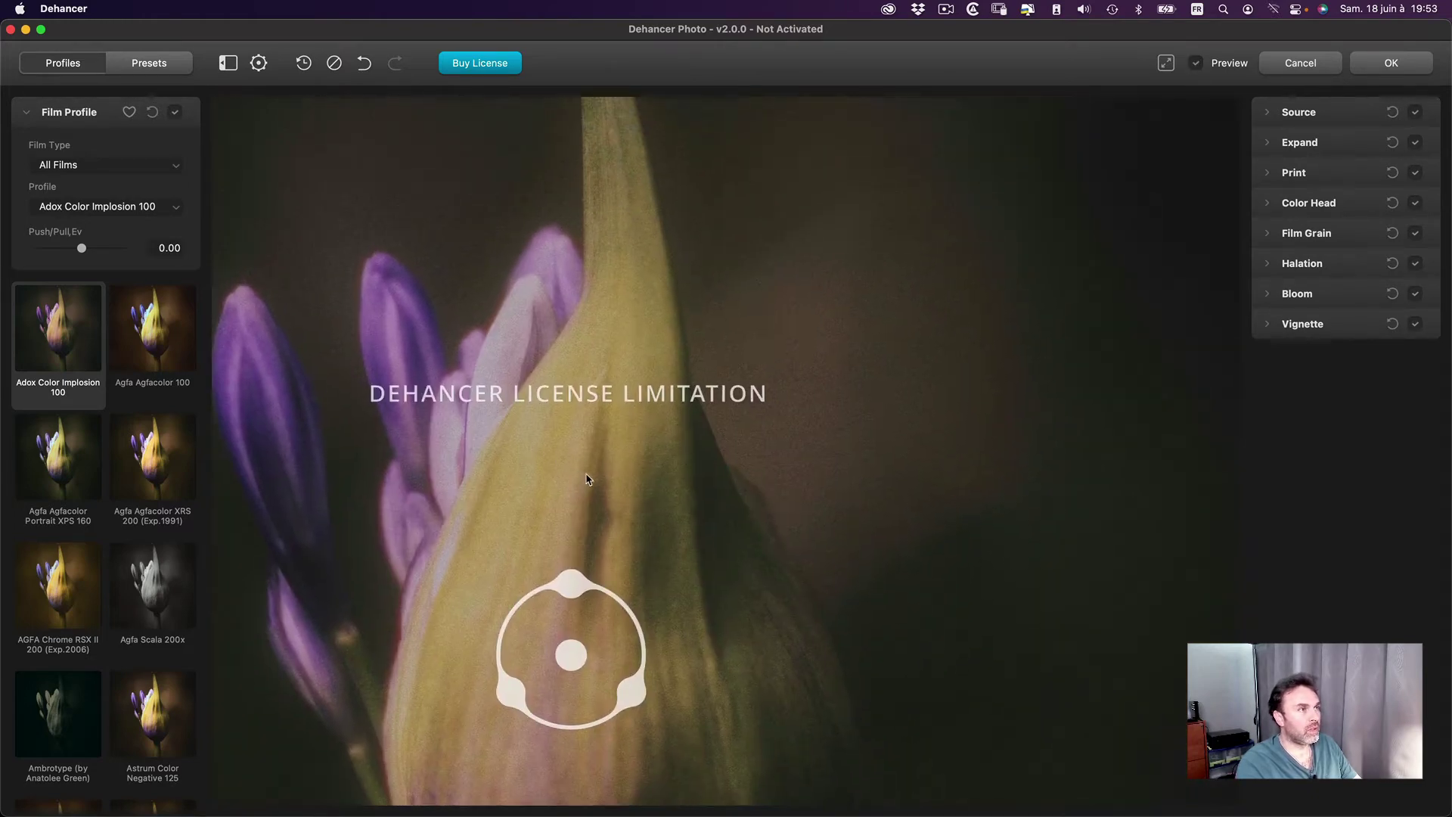
left_click(1198, 64)
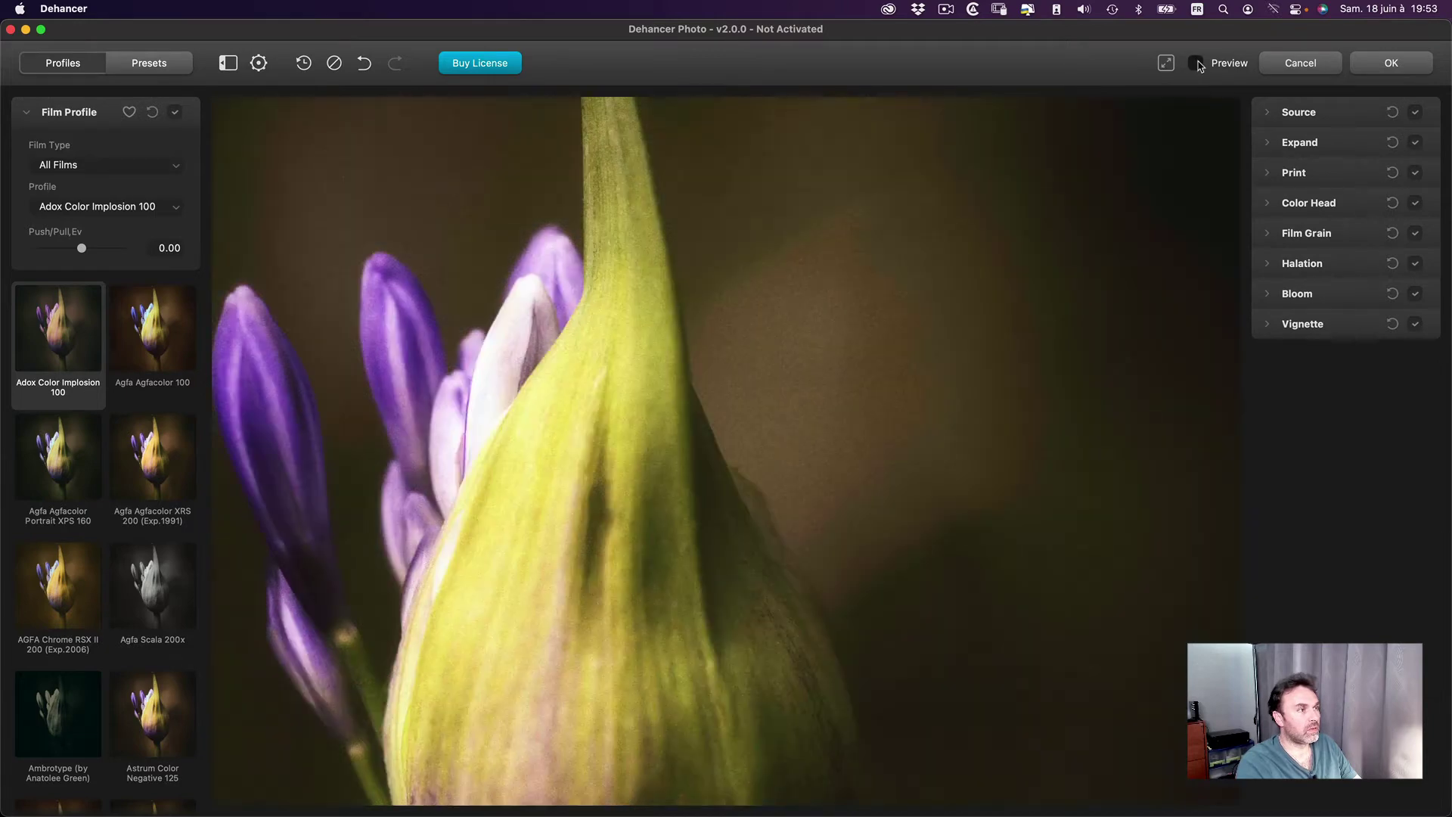
left_click(732, 519)
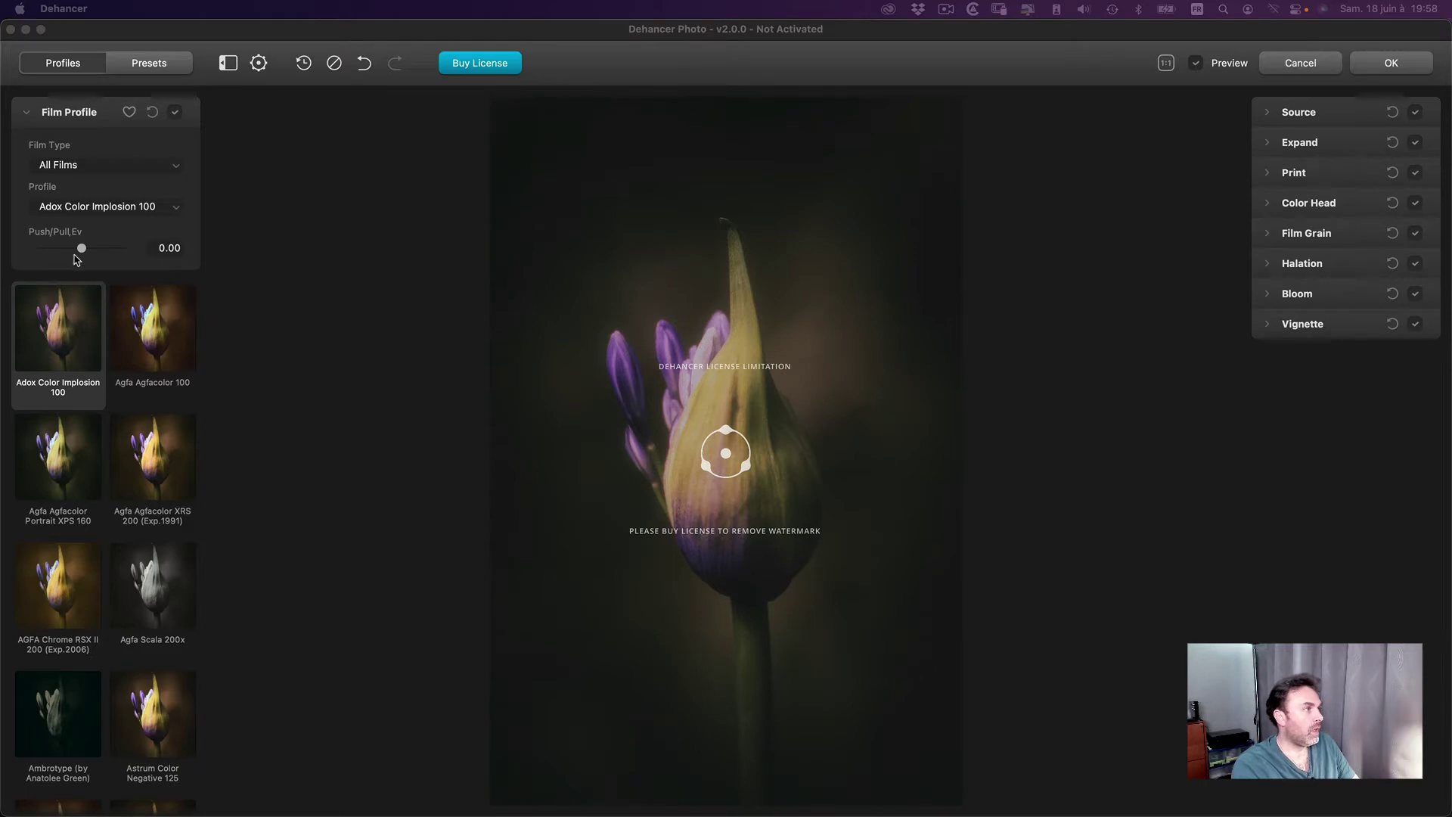
mouse_move(82, 250)
left_mouse_down()
mouse_move(42, 249)
mouse_move(104, 251)
mouse_move(34, 249)
mouse_move(82, 250)
left_mouse_up()
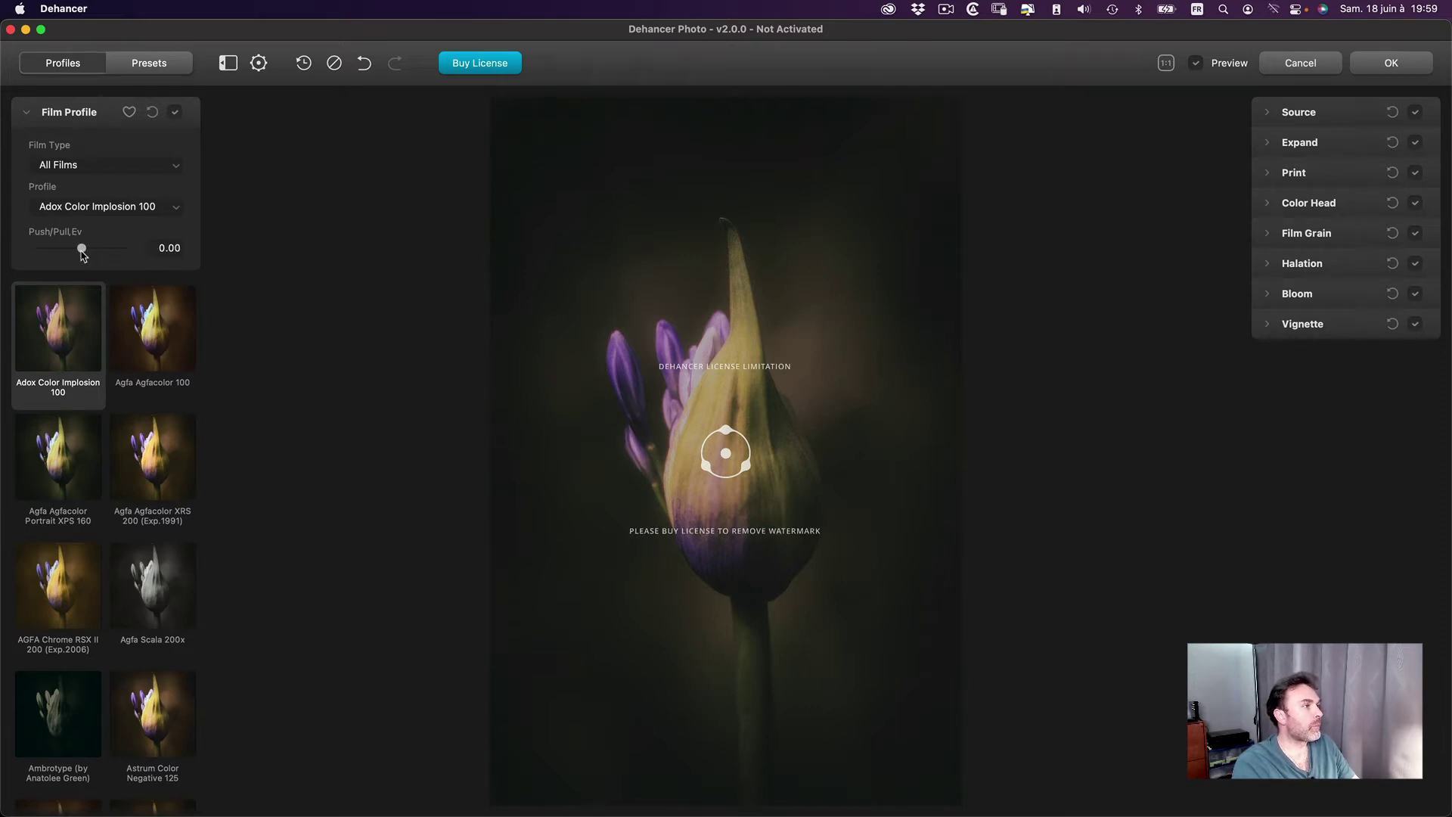
left_click(227, 65)
left_click(228, 65)
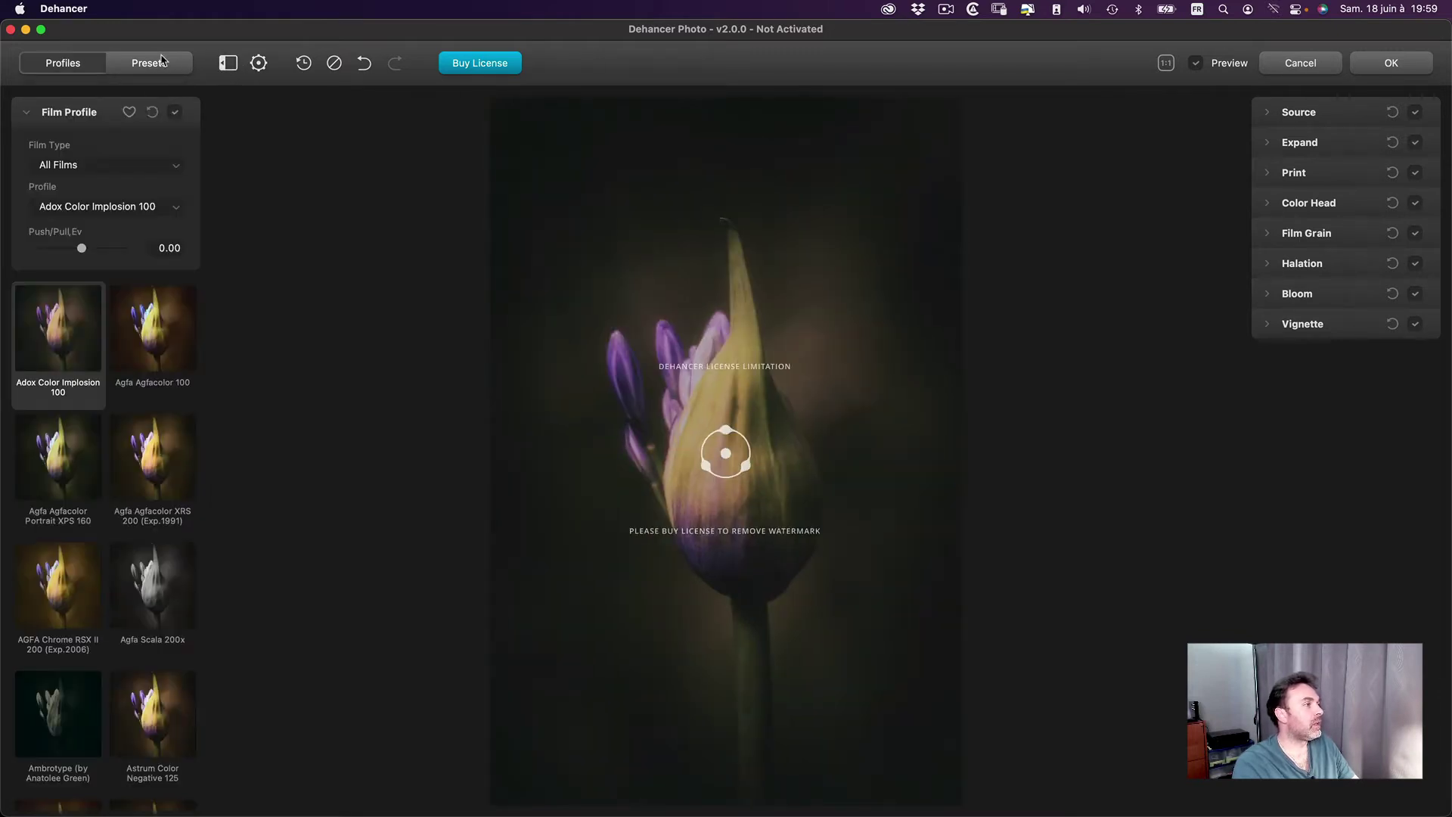
left_click(158, 65)
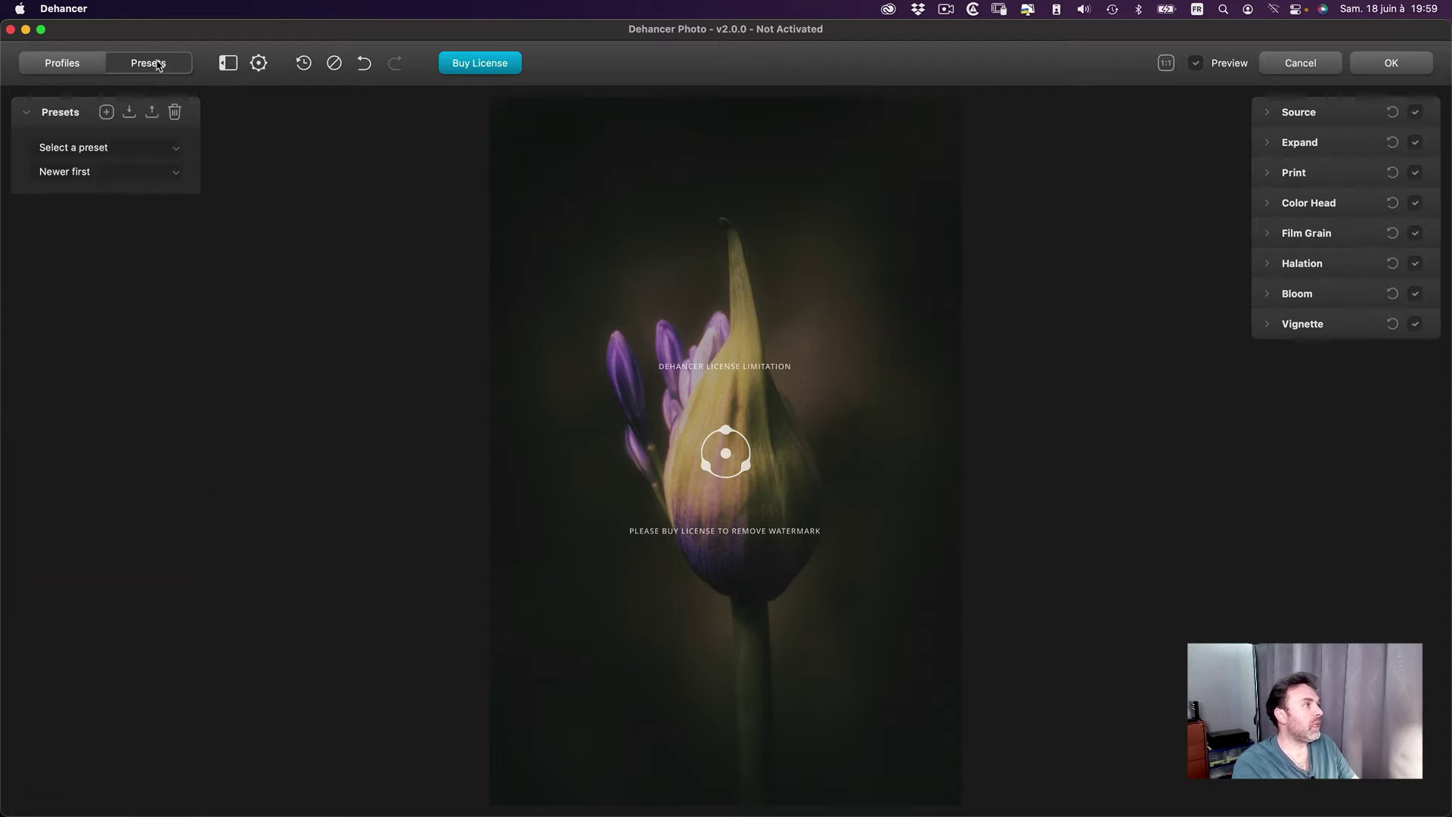
left_click(107, 112)
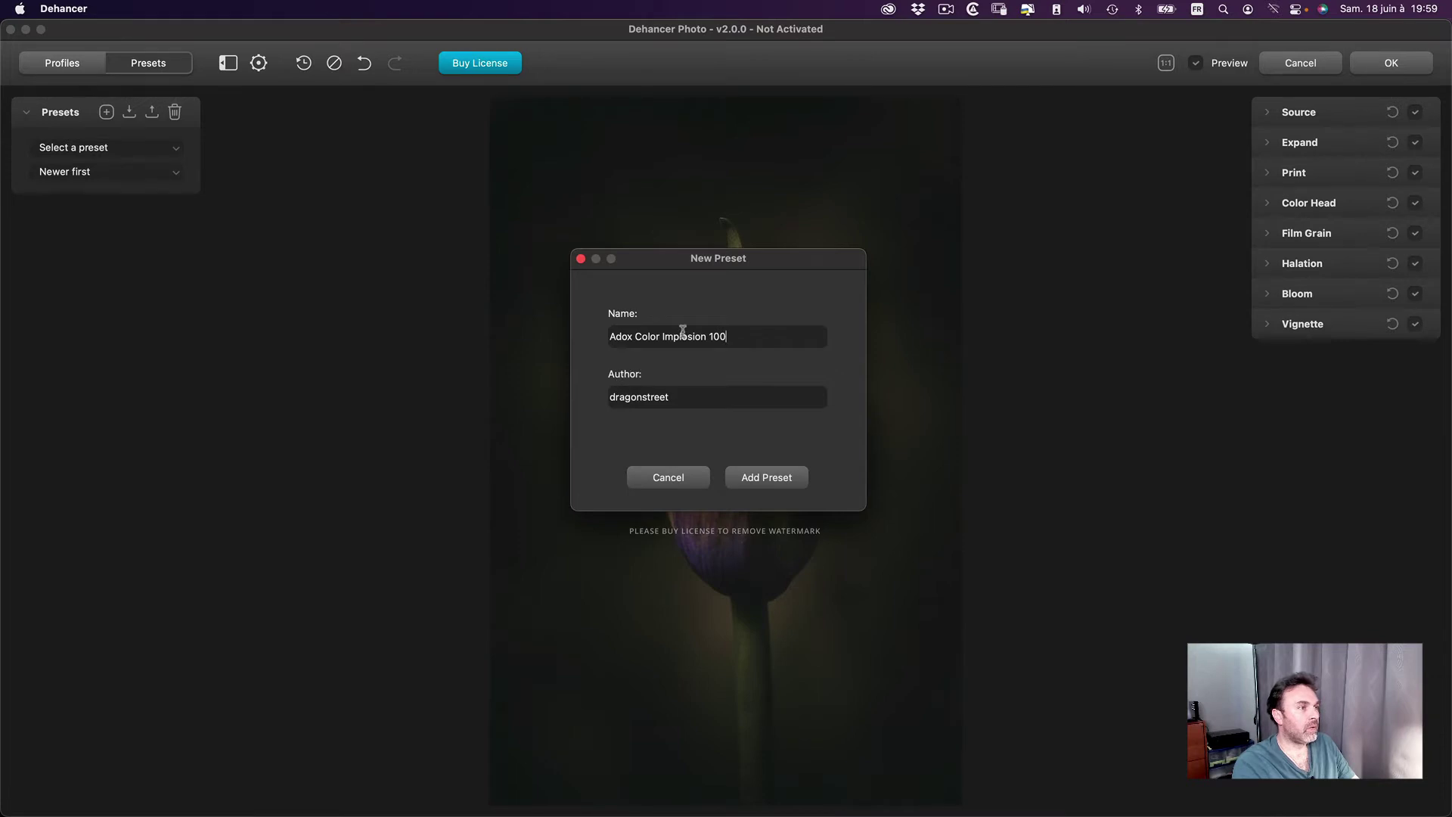
left_click(673, 478)
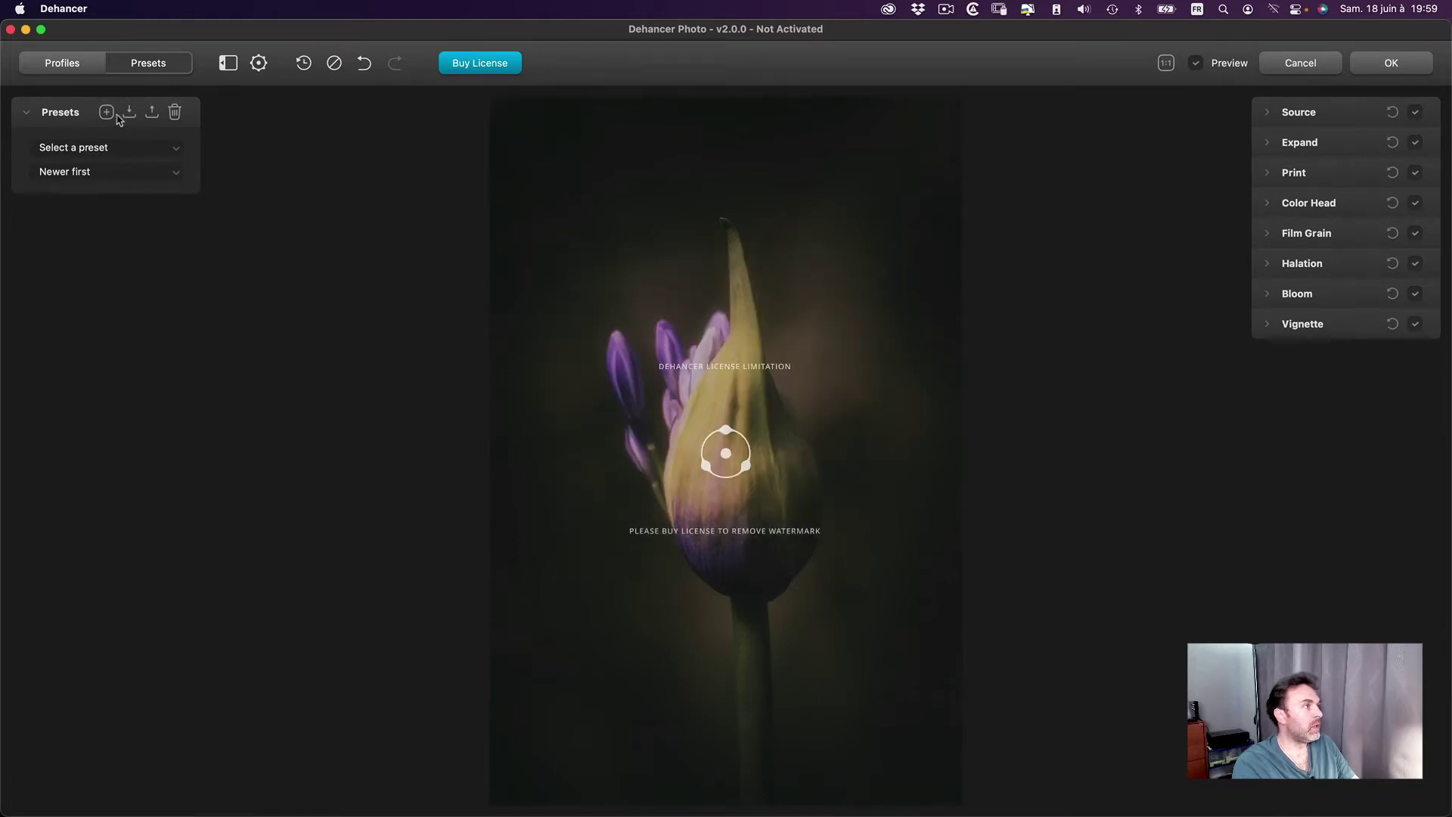
left_click(153, 173)
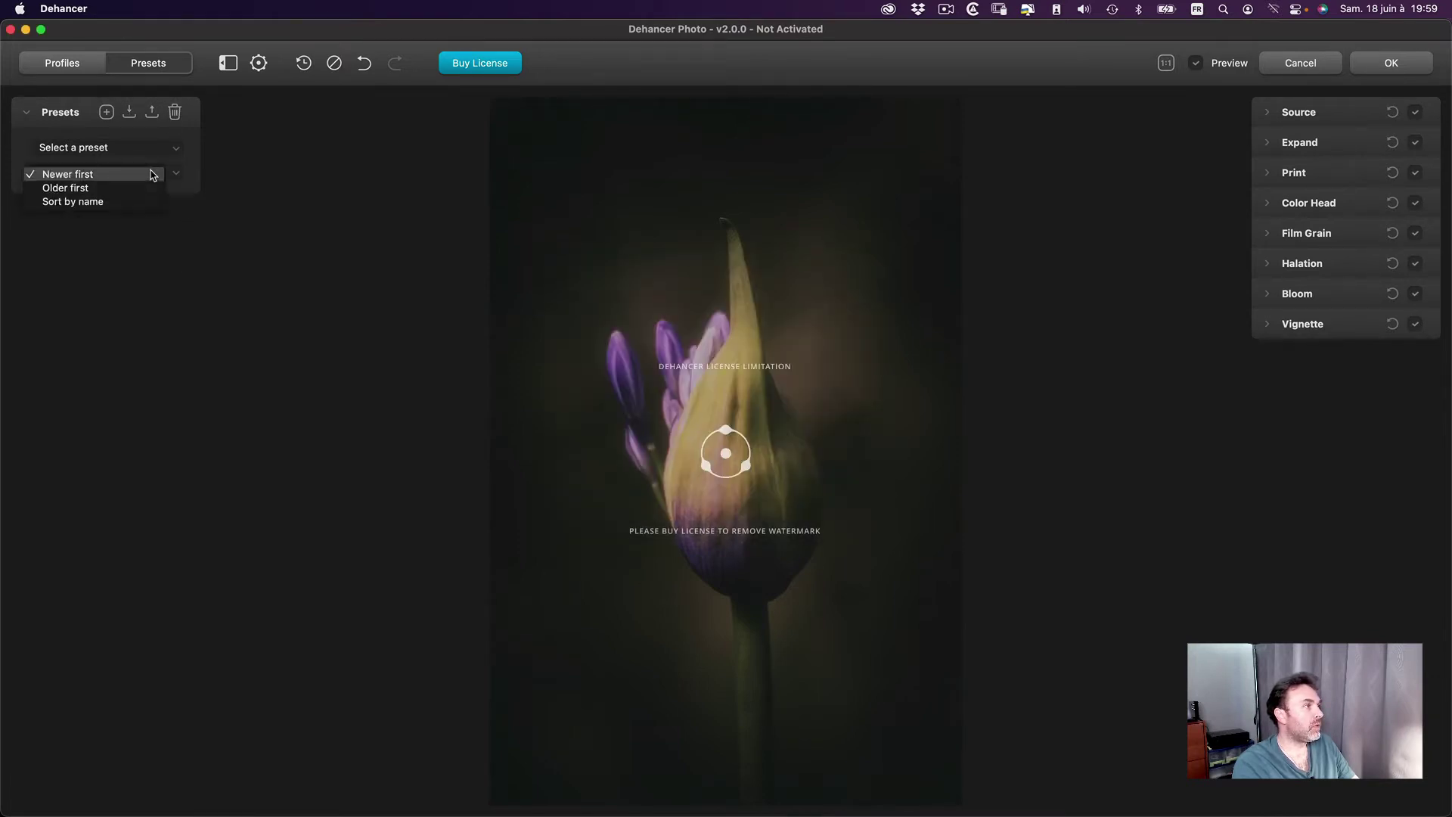
left_click(205, 180)
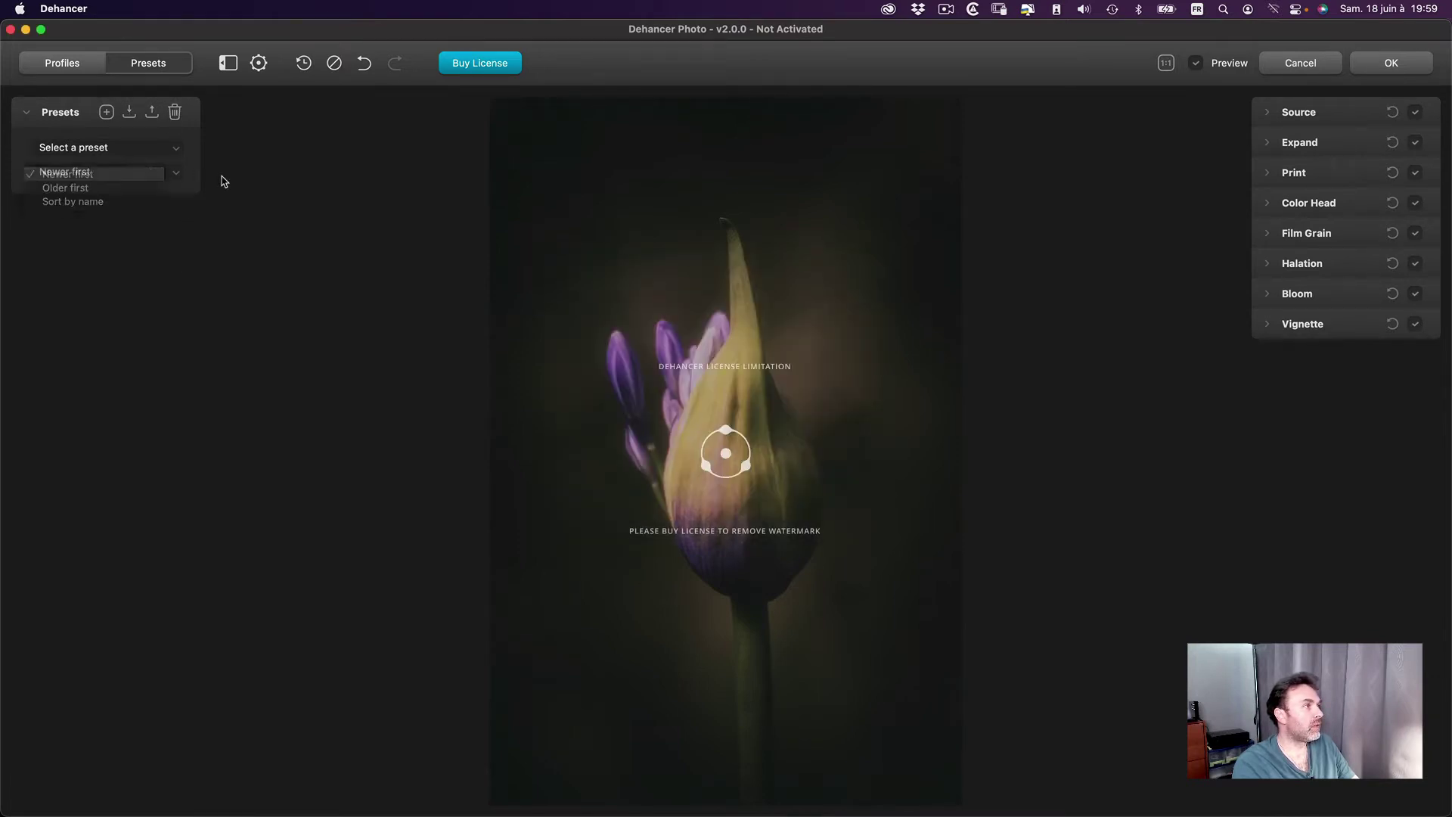
left_click(68, 66)
Update the film profiles from the plug-in settings and dismiss the update report.
left_click(258, 63)
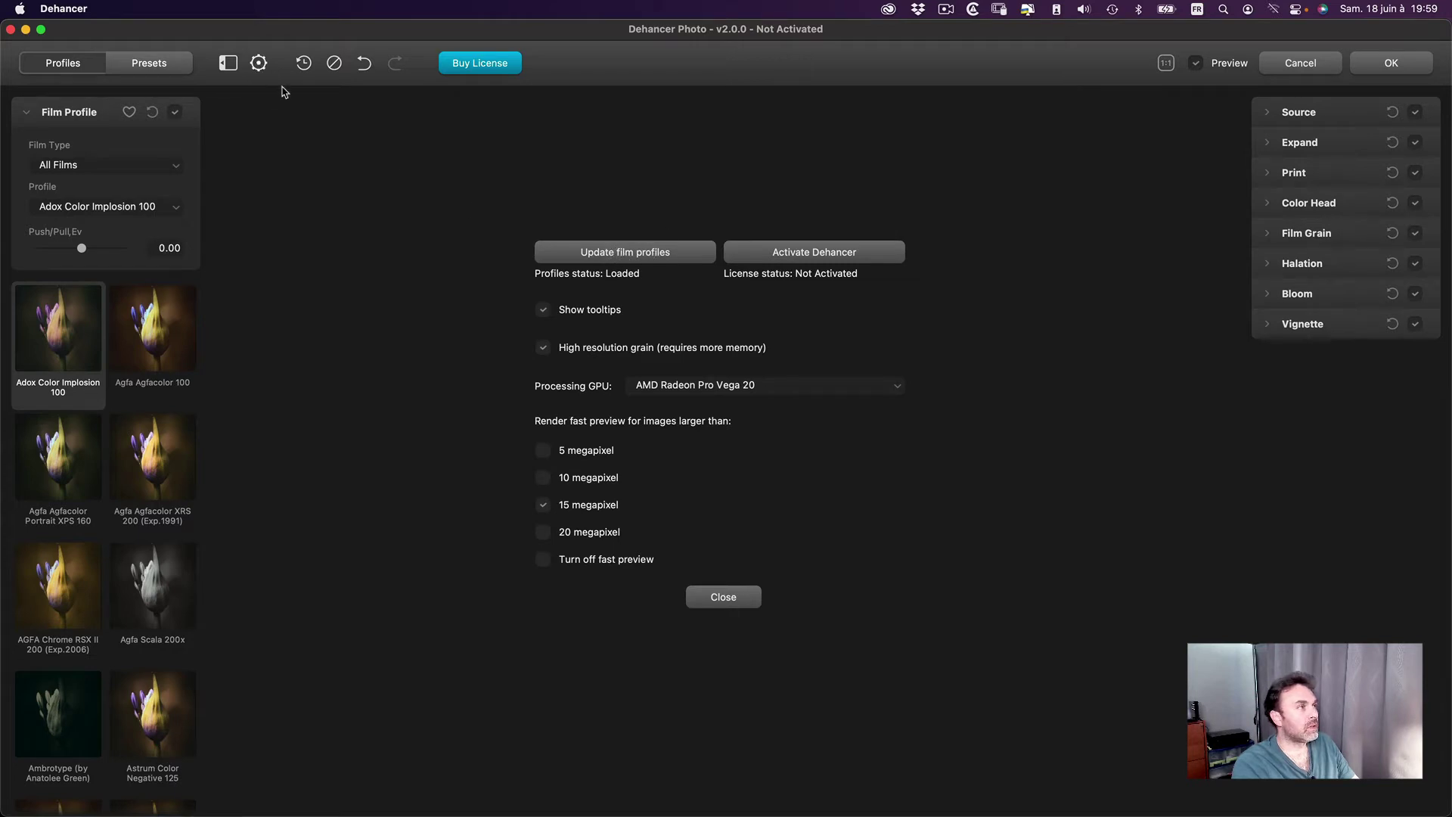
left_click(612, 259)
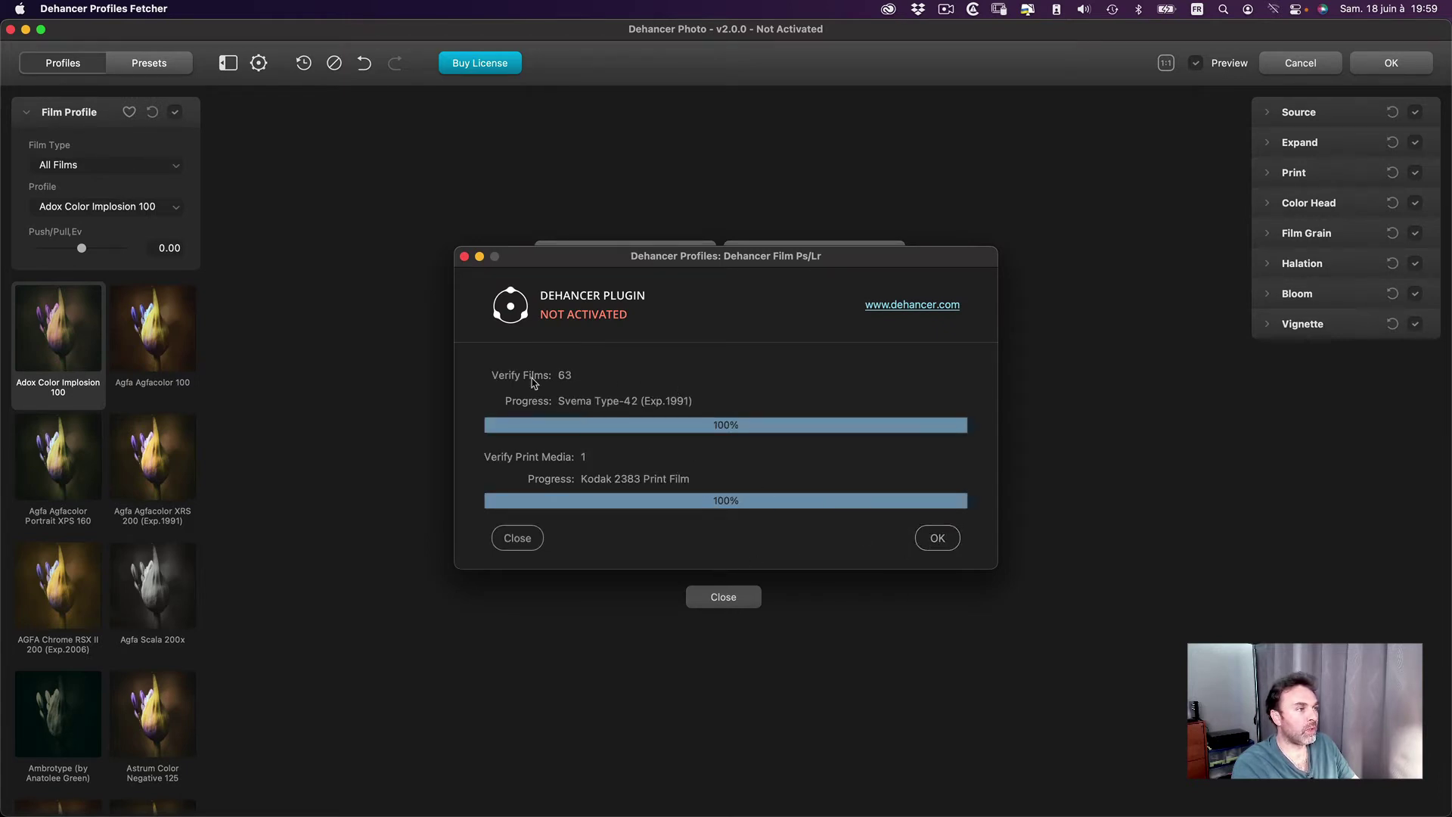
left_click(941, 540)
Keep AMD Radeon Pro Vega 20 as the processing GPU and close the settings.
left_click(258, 63)
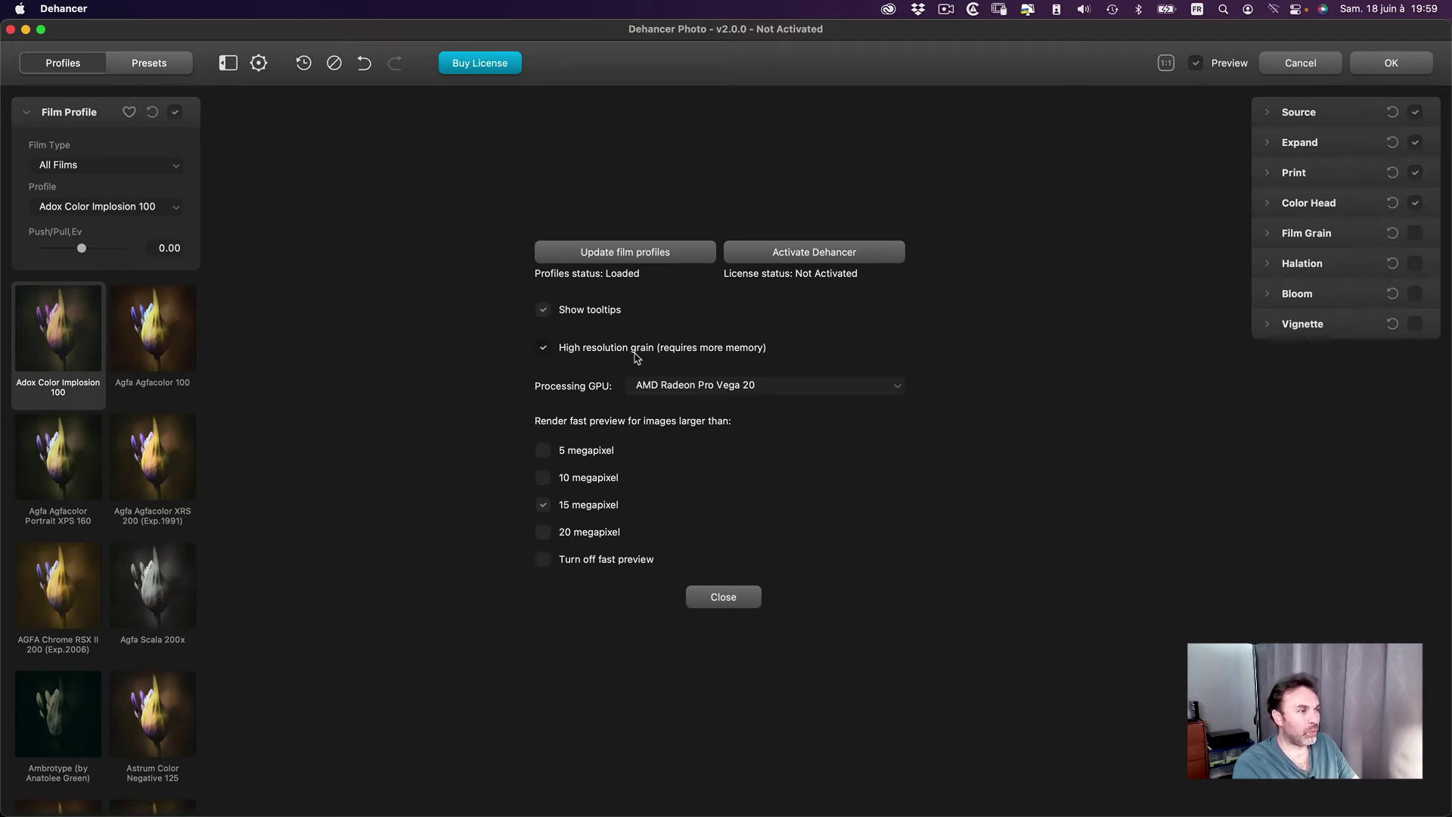
left_click(669, 387)
left_click(653, 392)
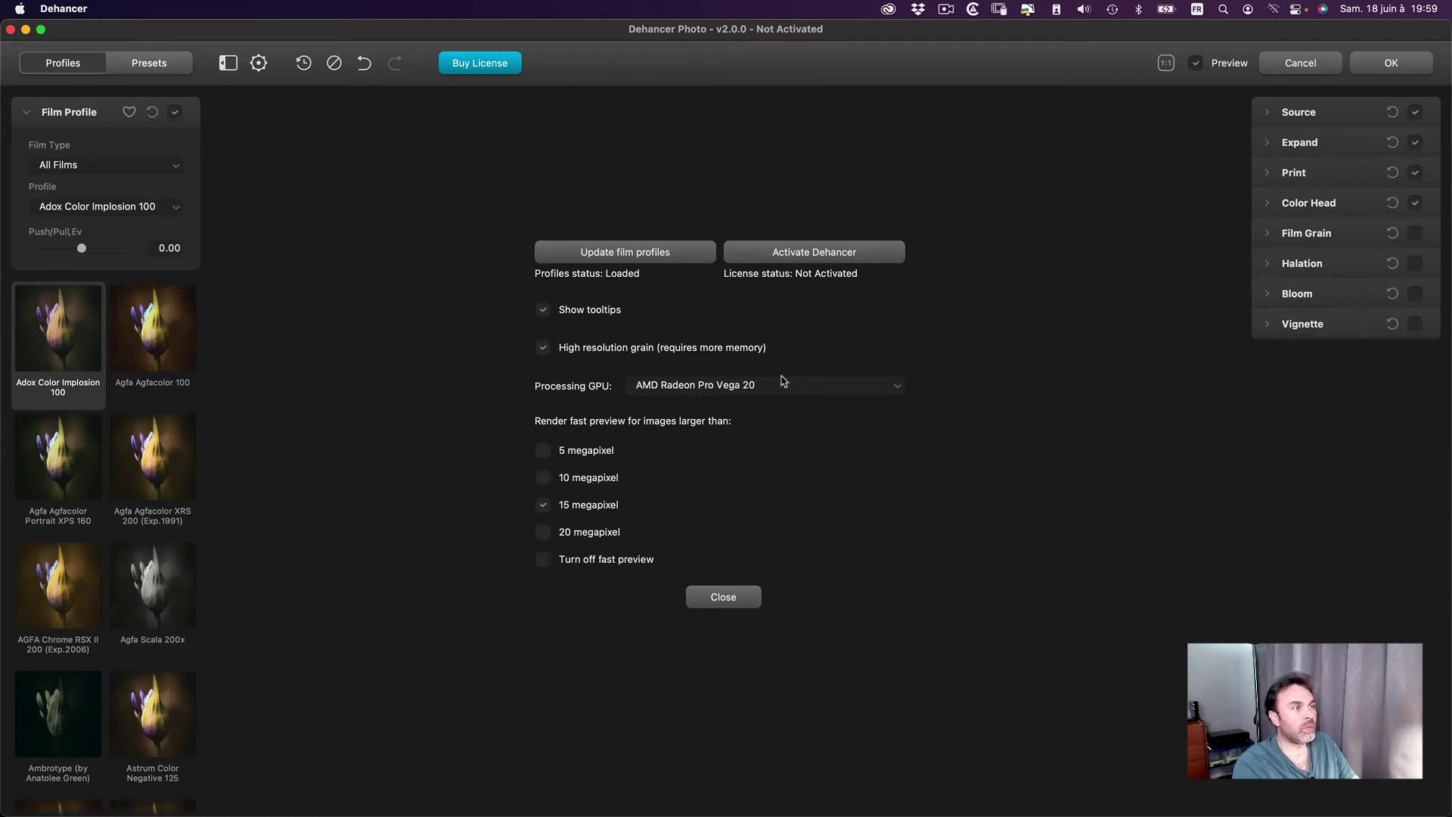
left_click(726, 603)
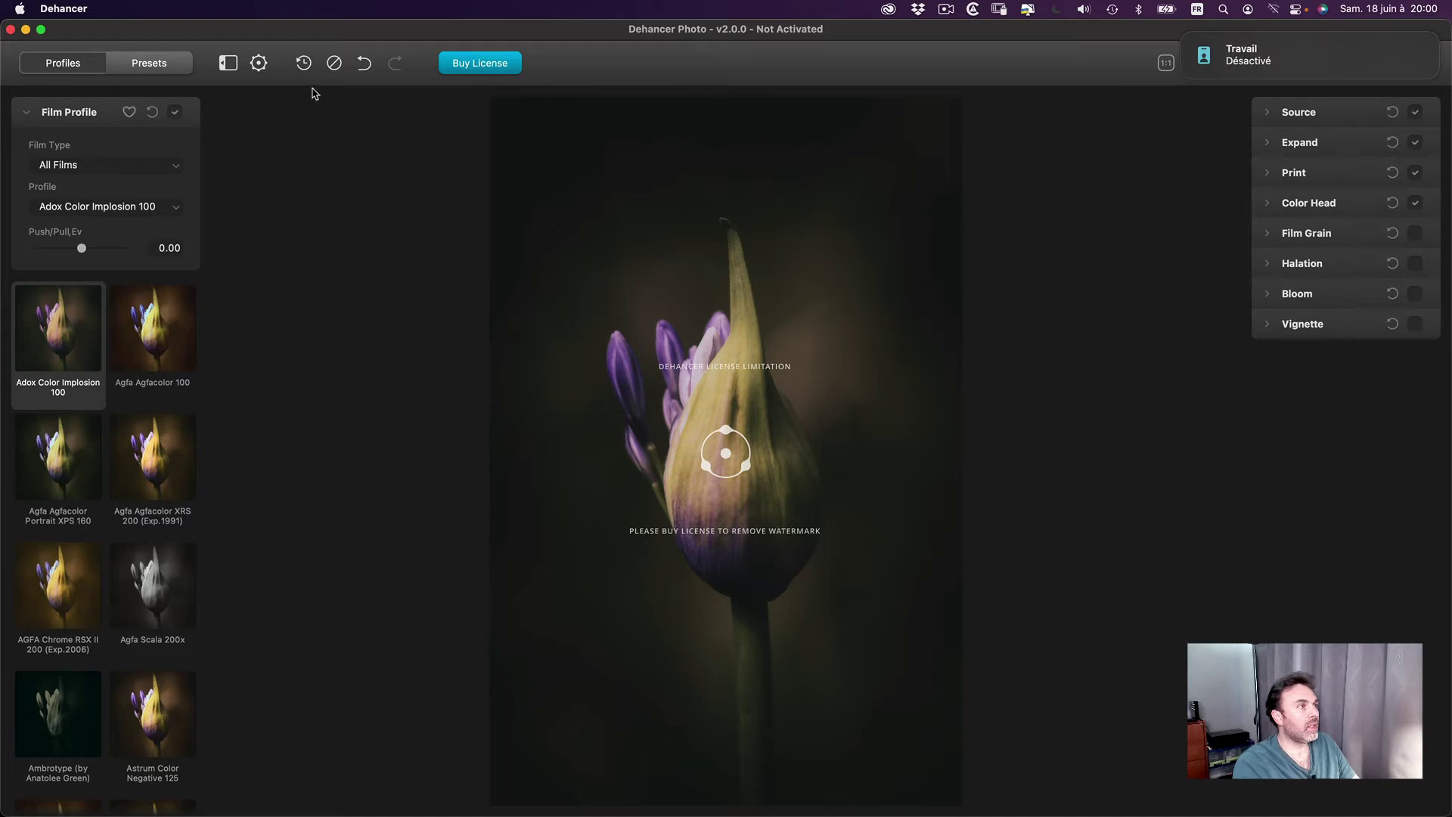
Try Kodak Color Plus 200, undoing and redoing the profile change.
left_click(304, 65)
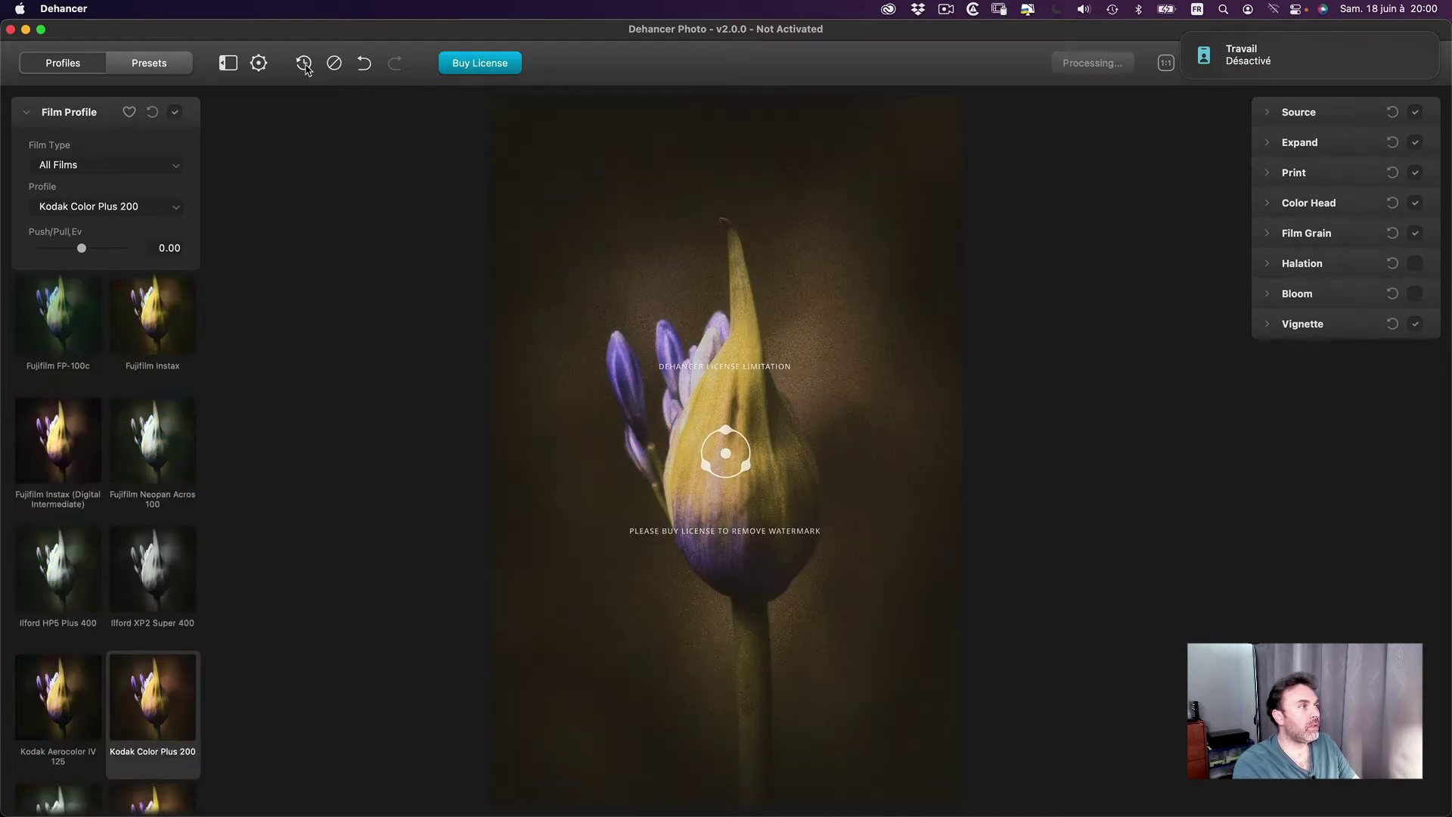
left_click(364, 64)
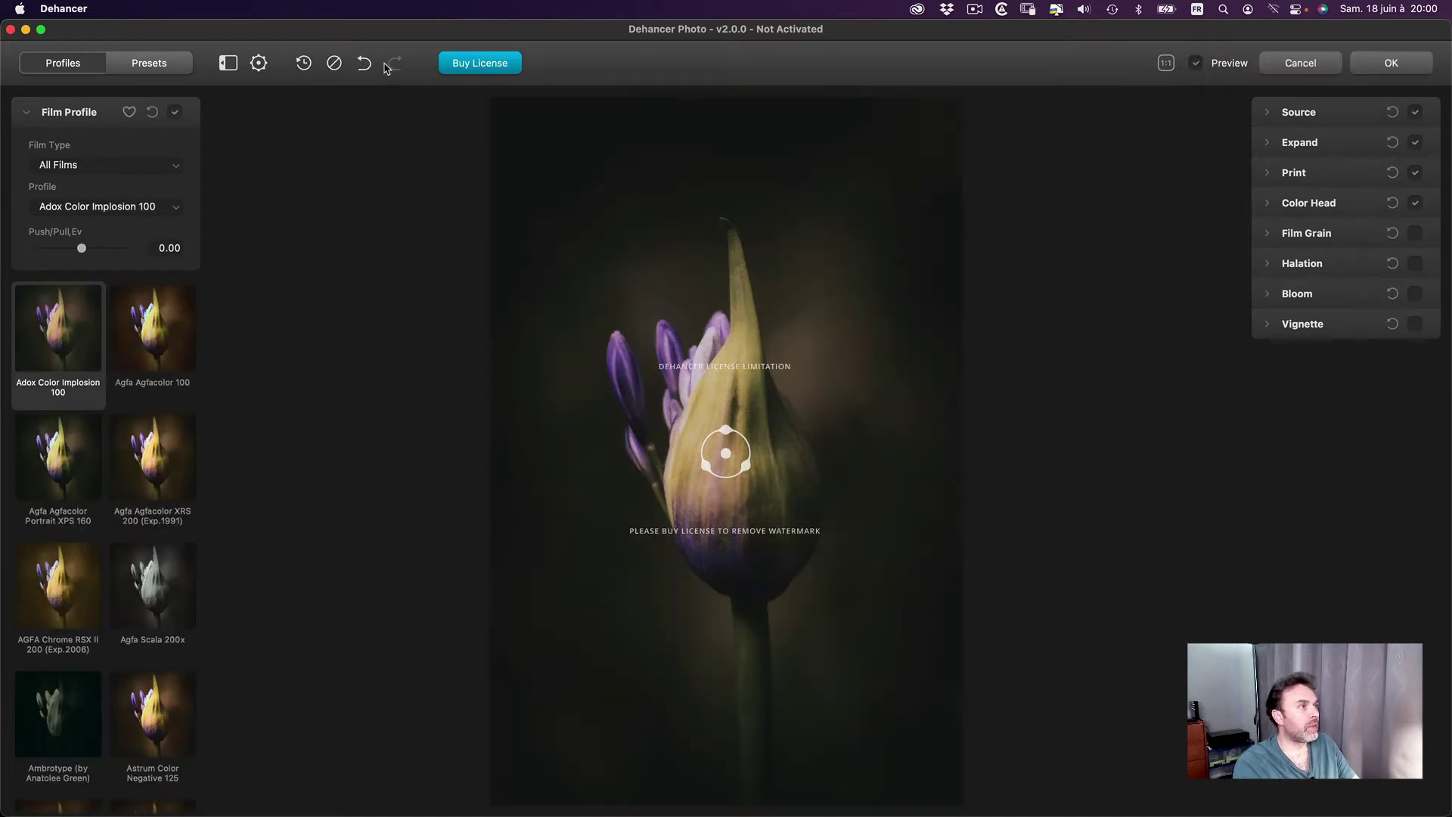
left_click(393, 64)
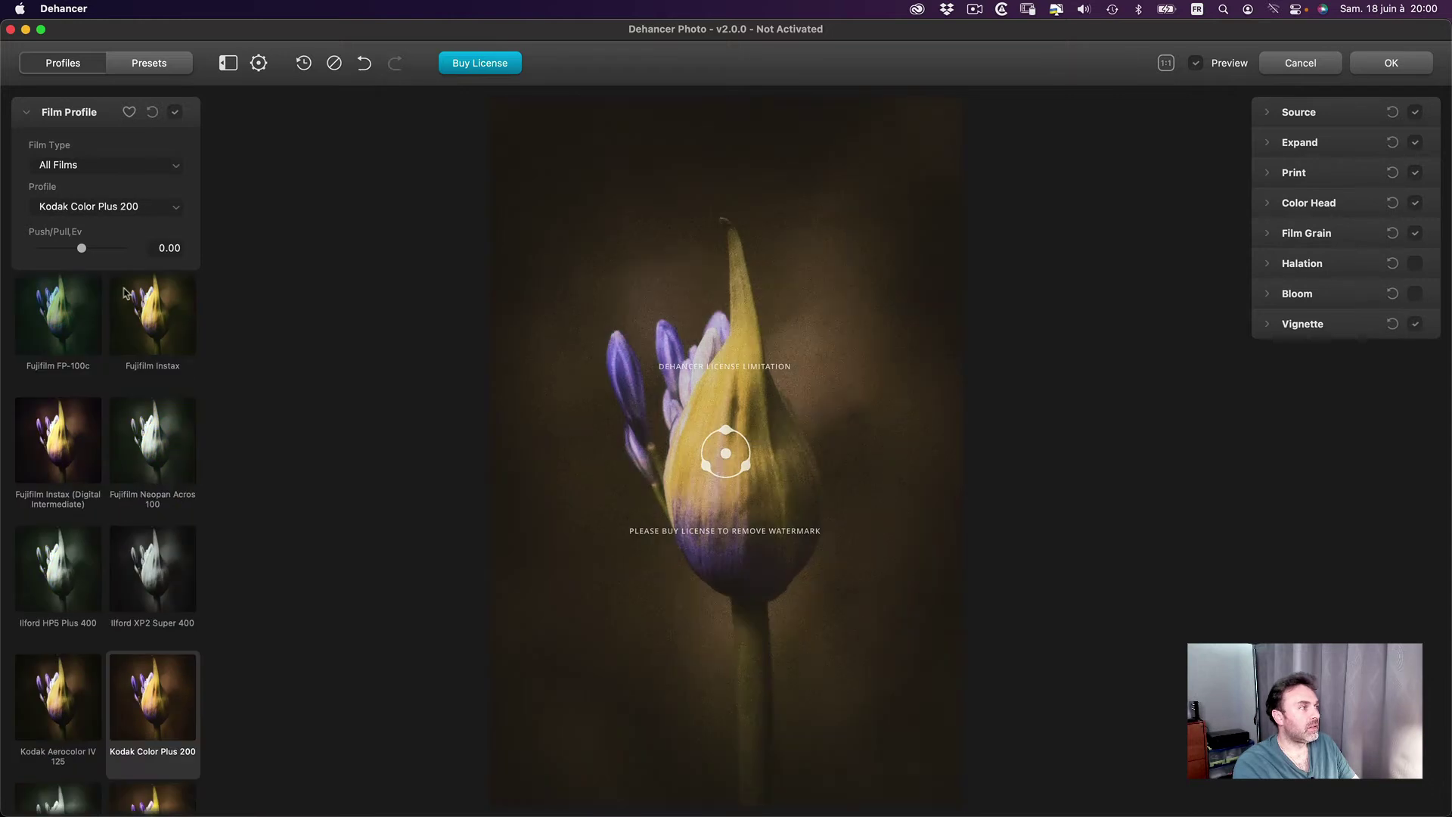
Apply Agfa Agfacolor 100, check it at 1:1, and compare against the original.
scroll(97, 336, "up", 10)
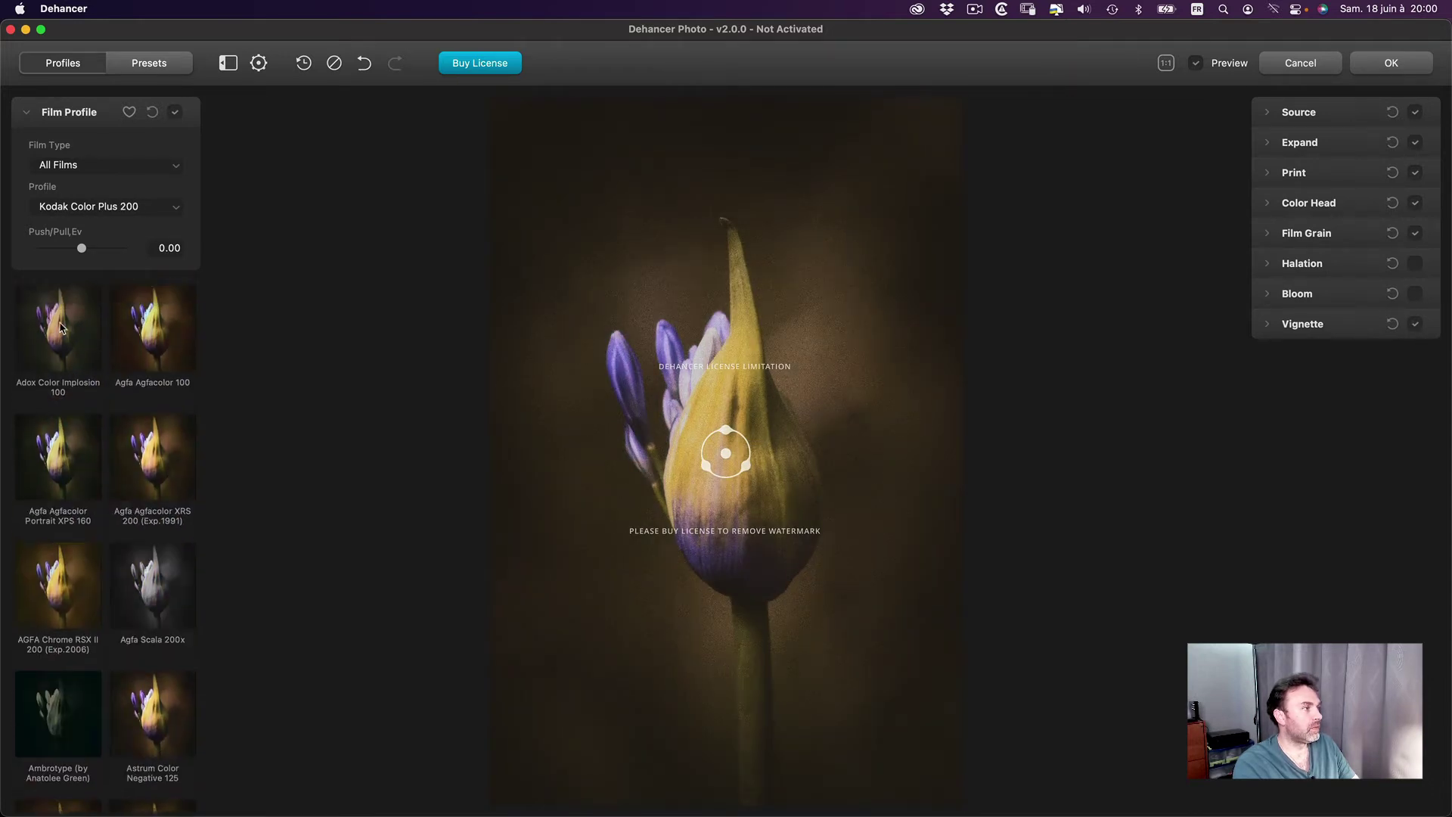
left_click(62, 328)
left_click(170, 357)
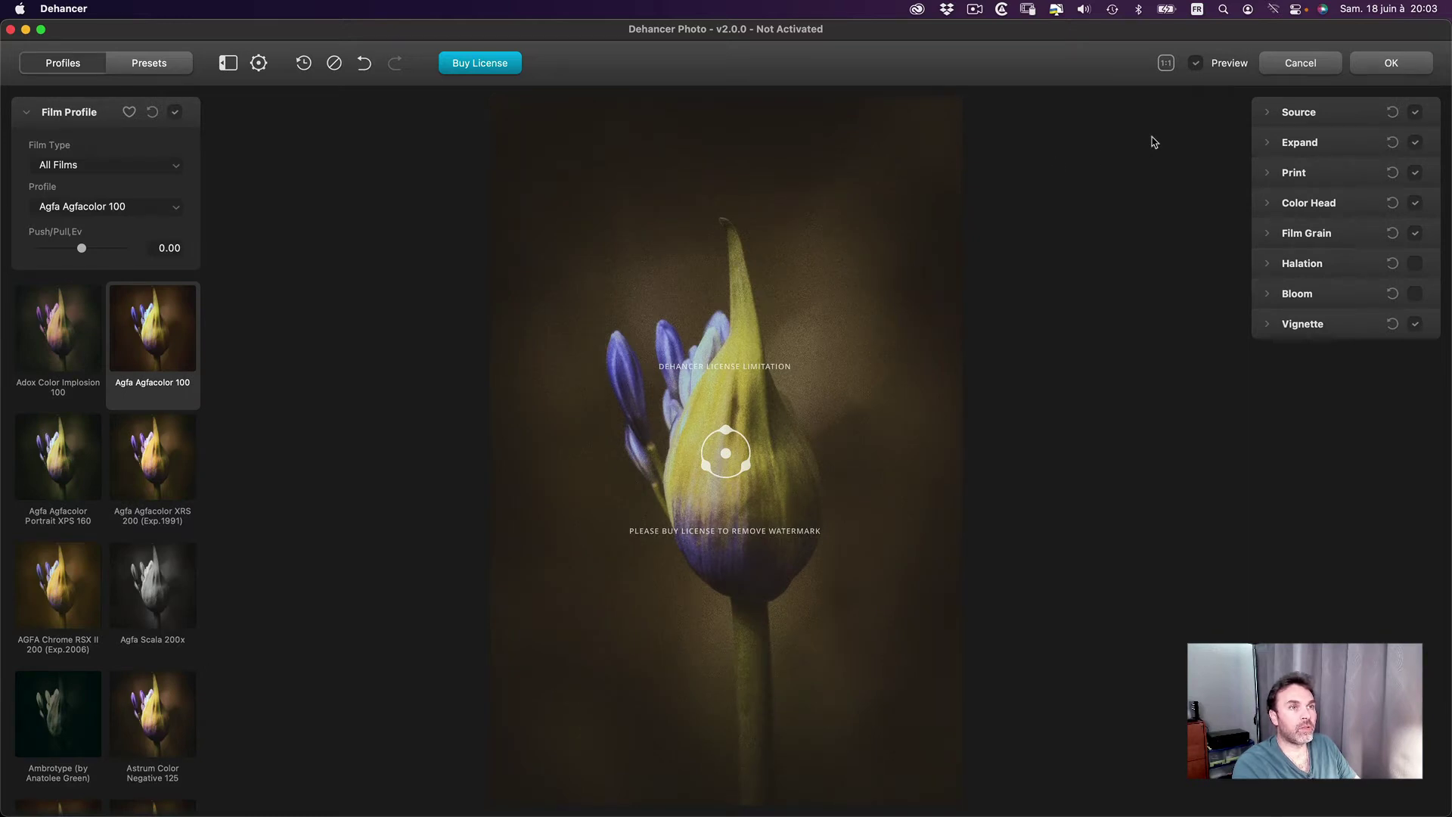
left_click(1166, 64)
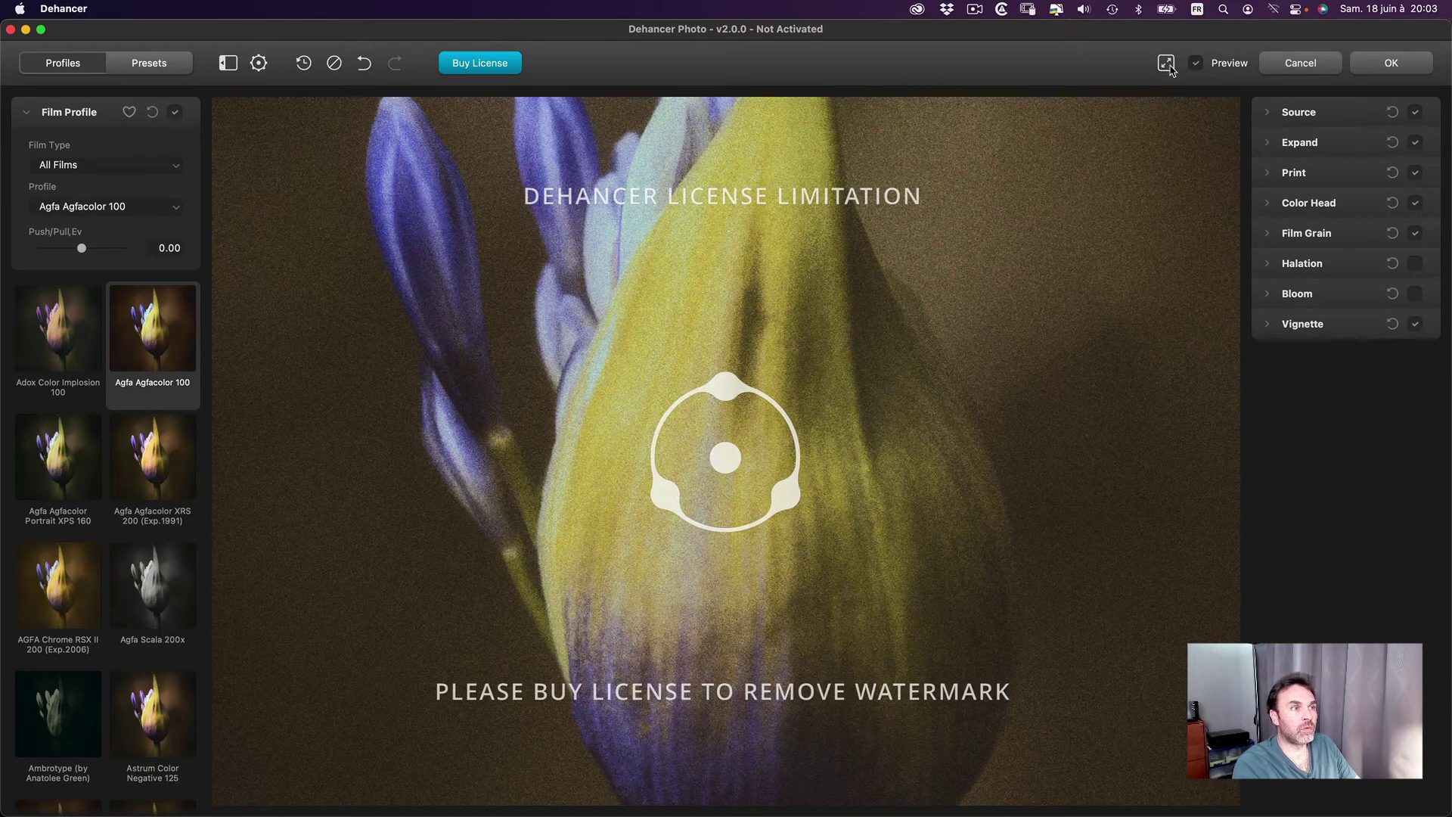
left_click(1169, 66)
left_click(1195, 64)
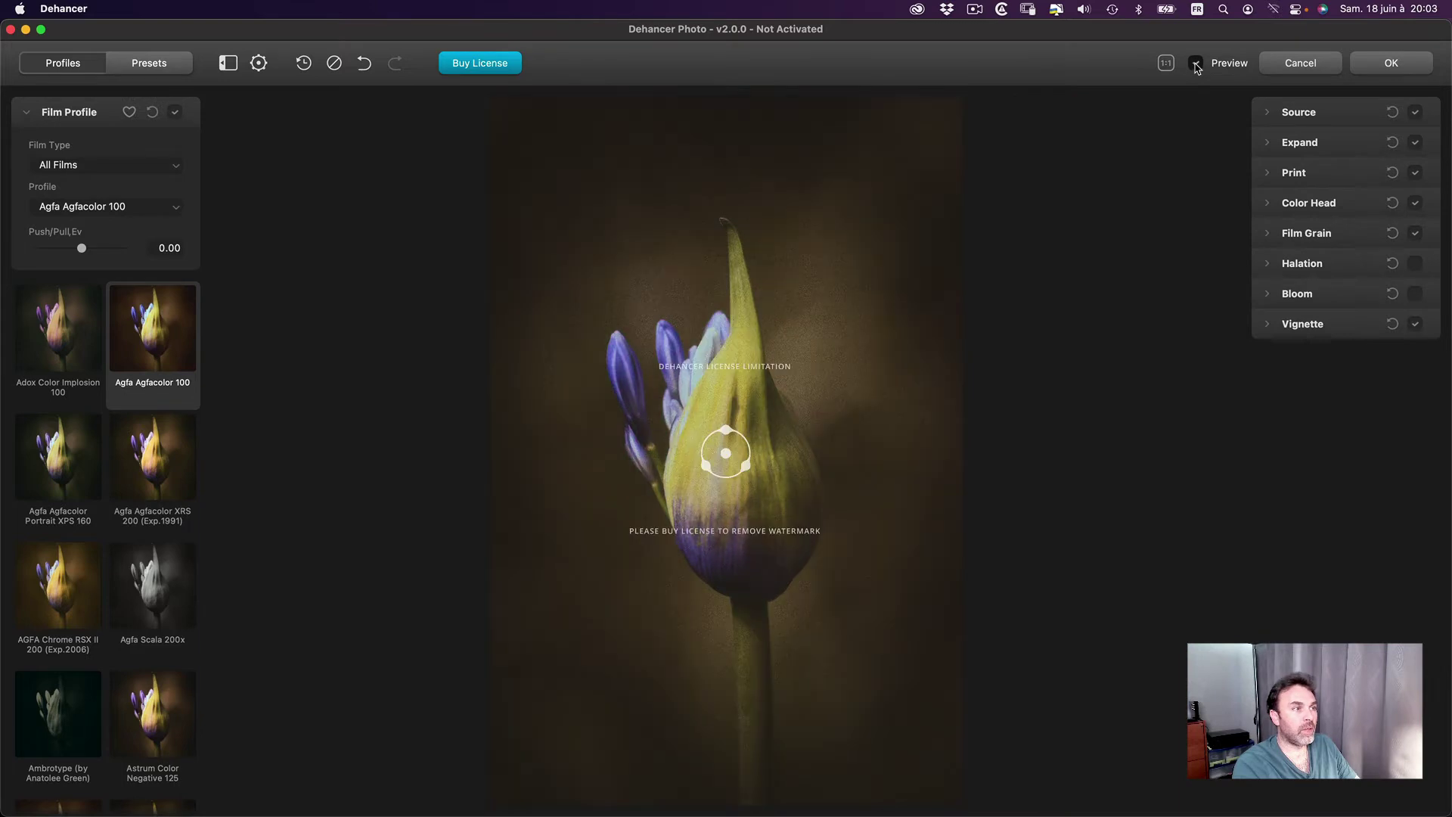
Expand Source, compare it off and on, then set Tint Comp. 3.49 and Temperature Comp. 0.00.
left_click(1267, 115)
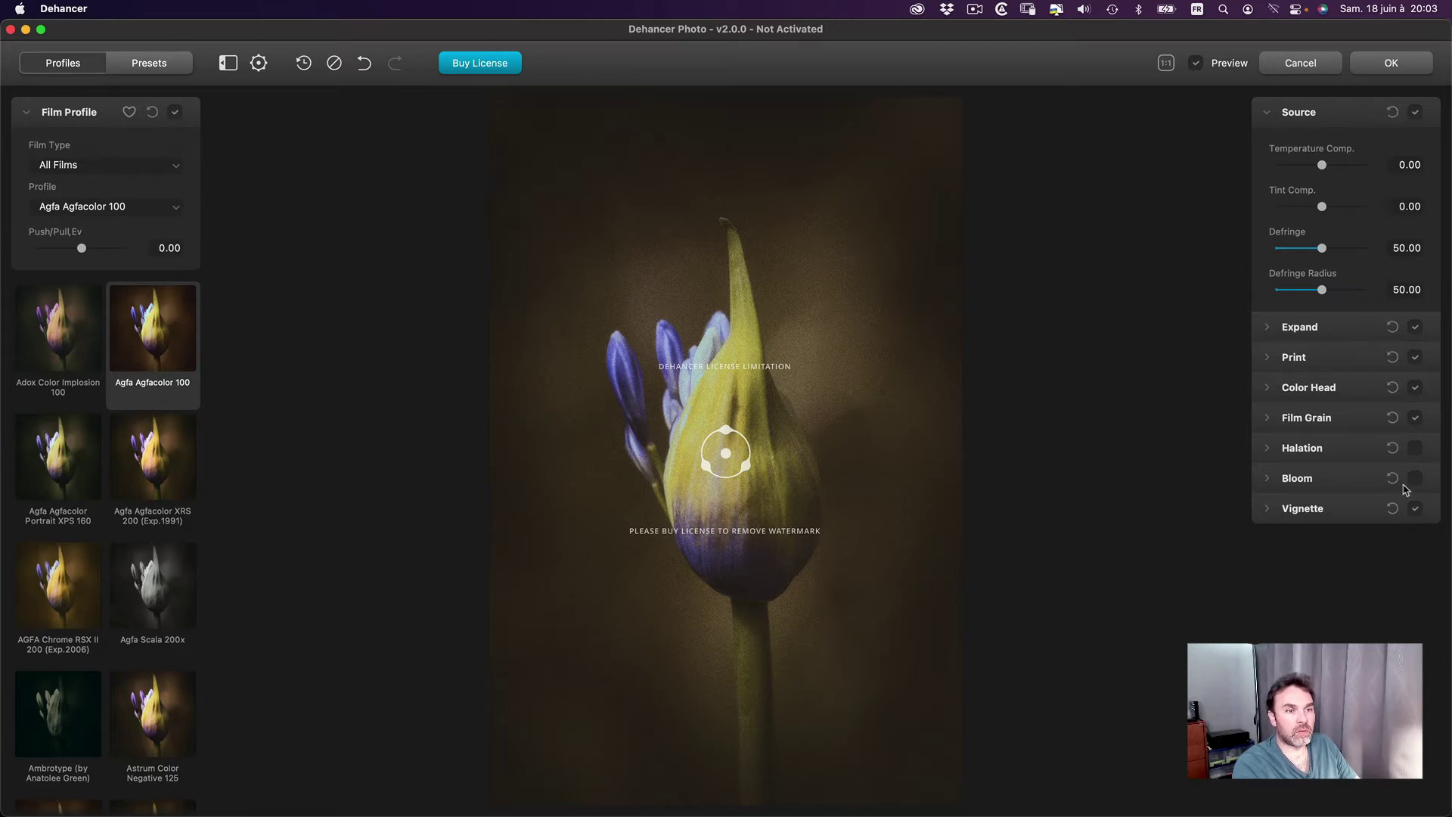
left_click(1415, 113)
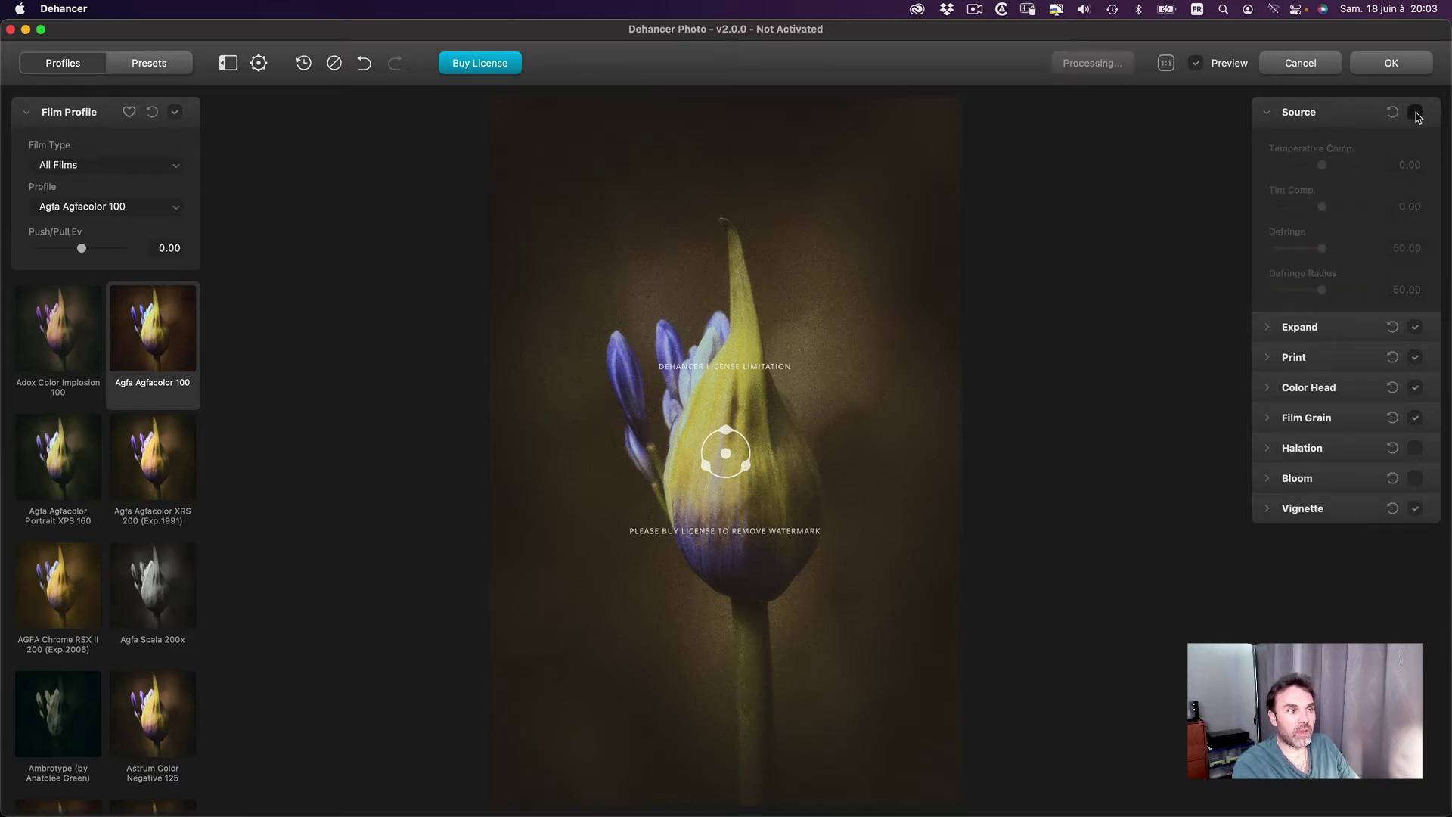
left_click(1415, 113)
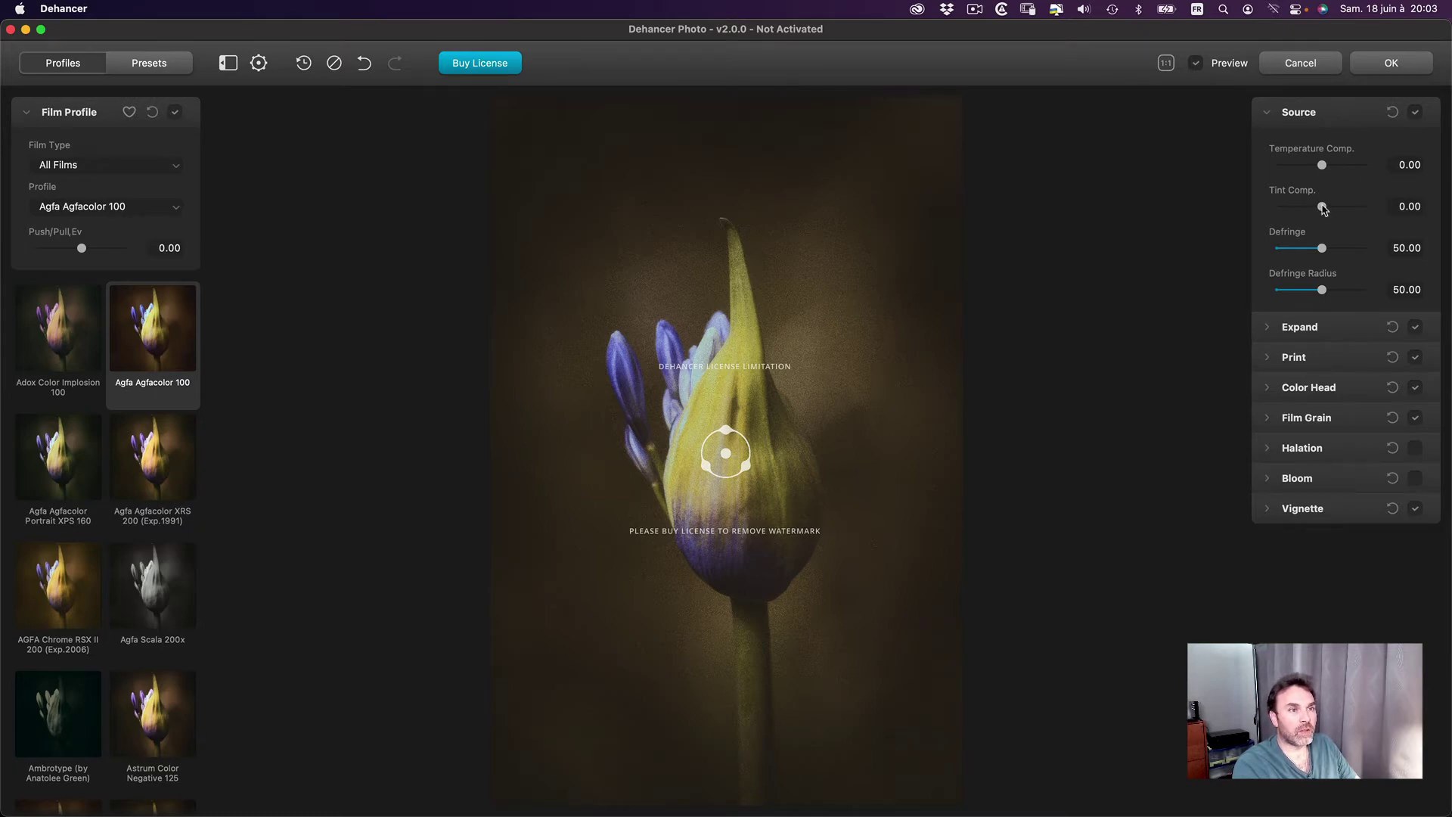
mouse_move(1323, 210)
left_mouse_down()
mouse_move(1340, 215)
mouse_move(1328, 212)
mouse_move(1335, 168)
mouse_move(1352, 173)
mouse_move(1277, 174)
mouse_move(1424, 178)
mouse_move(1320, 175)
mouse_move(1320, 208)
mouse_move(1251, 214)
mouse_move(1390, 213)
left_mouse_up()
double_click(1329, 165)
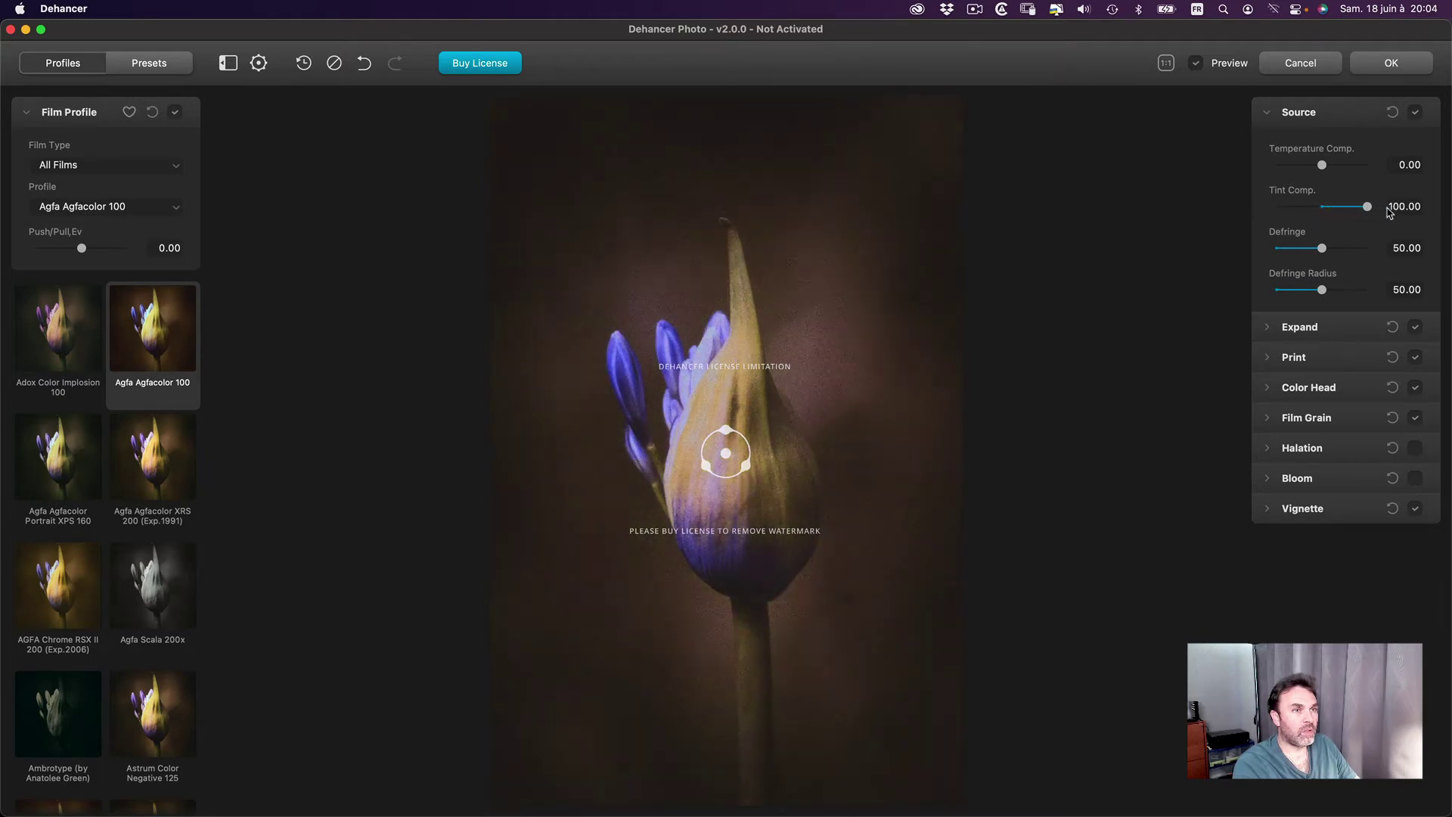
left_click(1325, 209)
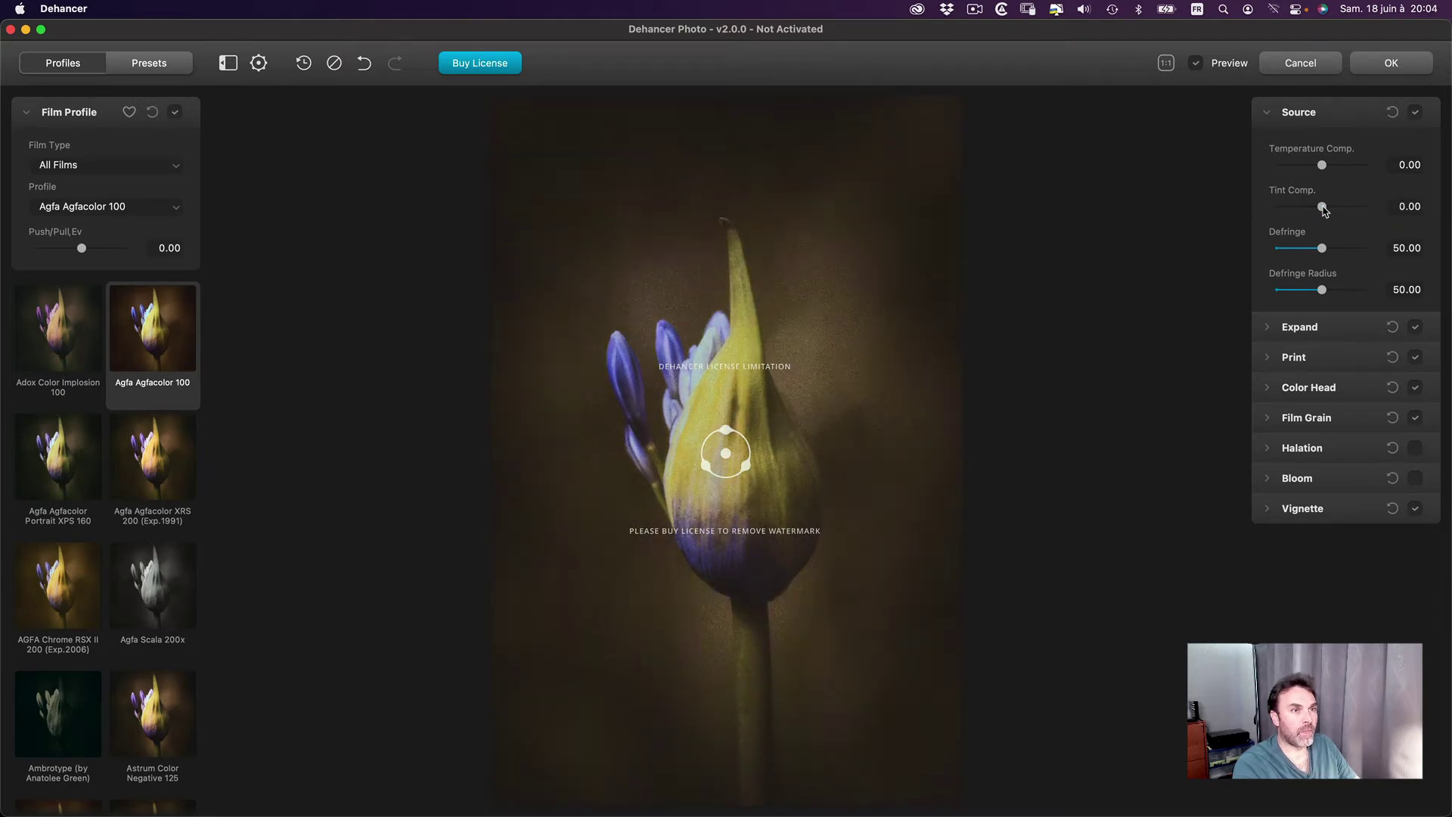
left_click(1321, 166)
double_click(1322, 166)
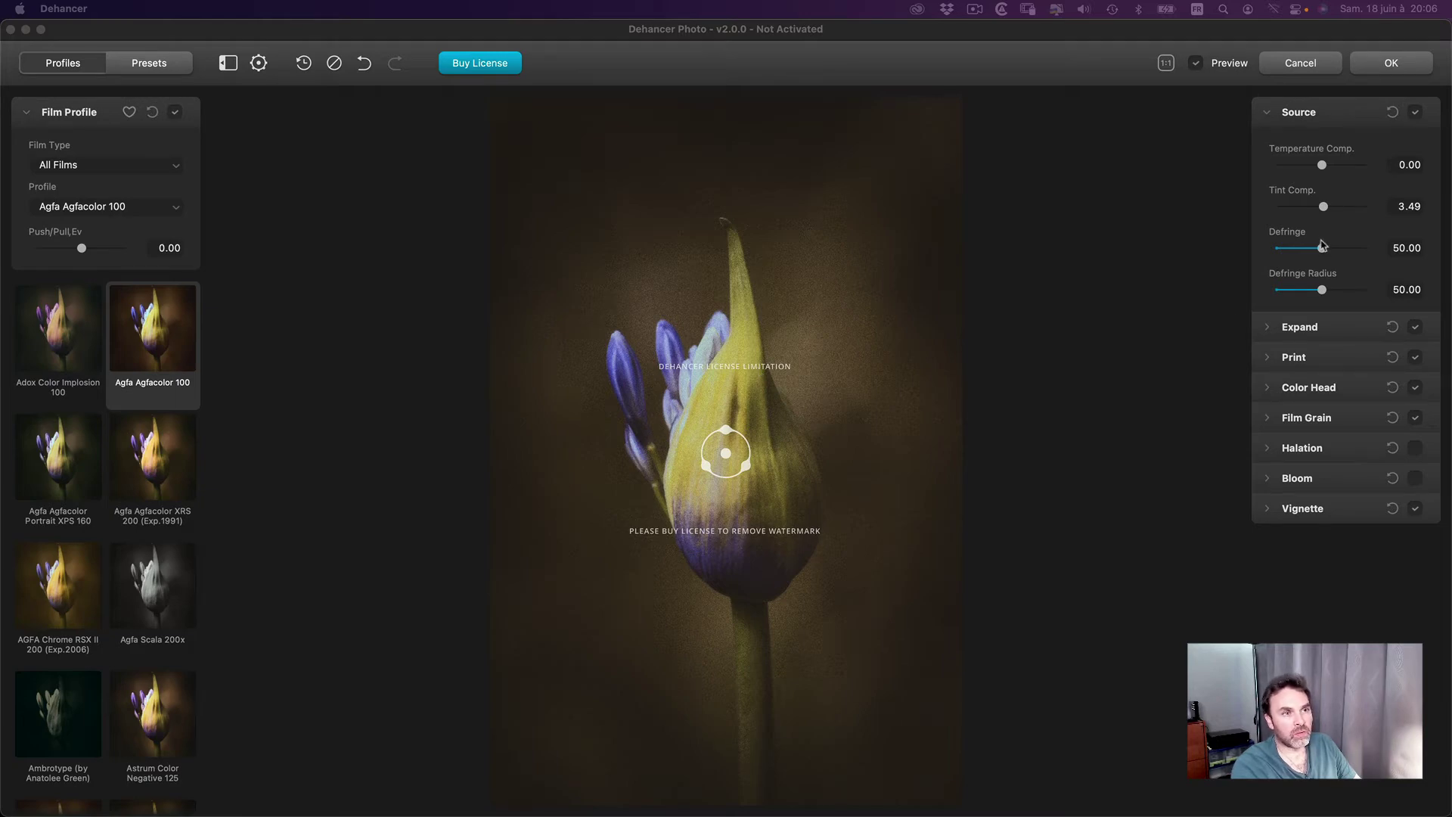
Expand the Expand section, test Black and White Point, then reset them to defaults.
left_click(1268, 328)
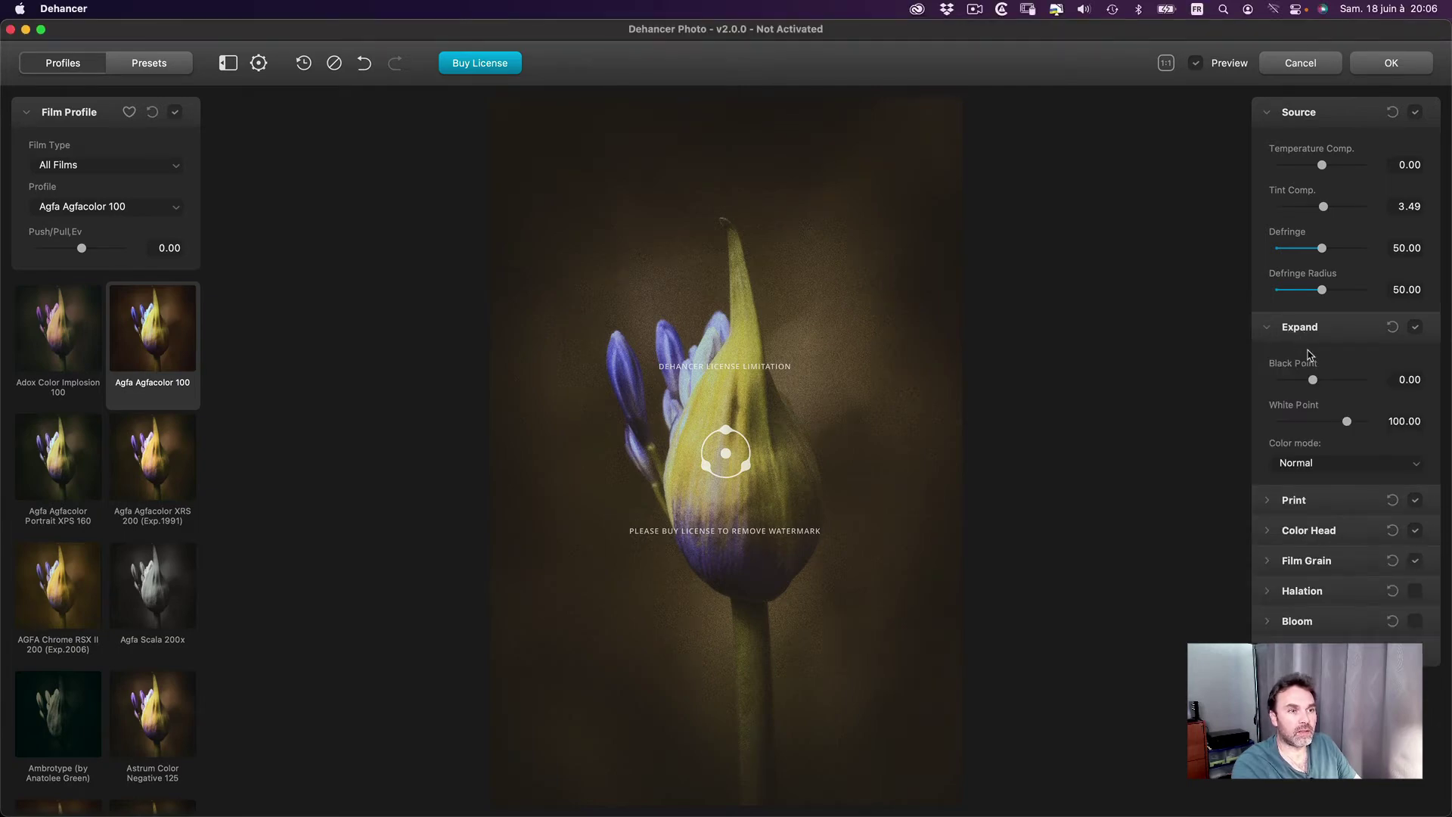
mouse_move(1313, 381)
left_mouse_down()
mouse_move(1278, 381)
mouse_move(1364, 379)
mouse_move(1336, 380)
left_mouse_up()
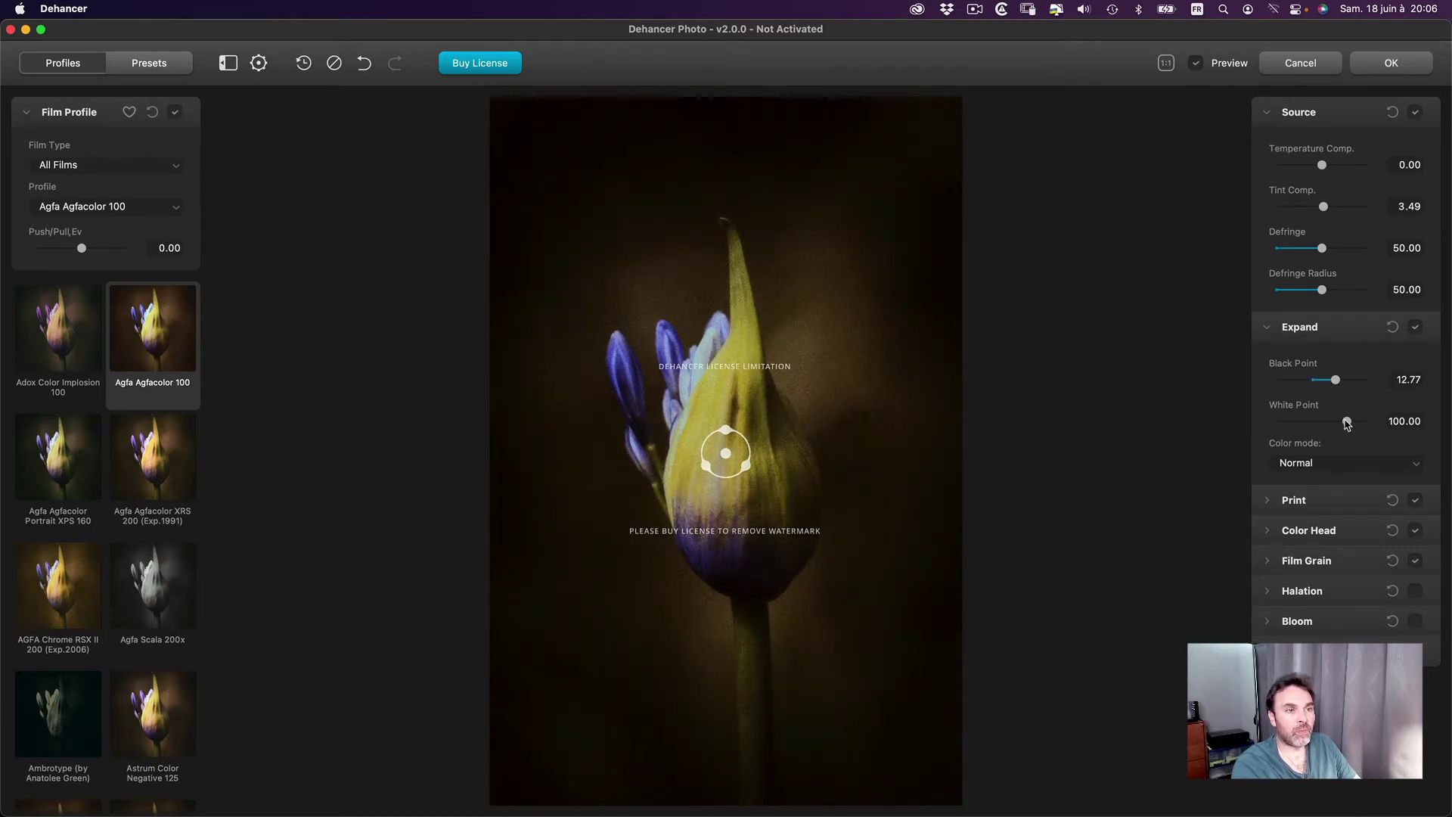
left_click_drag(1347, 424, 1344, 421)
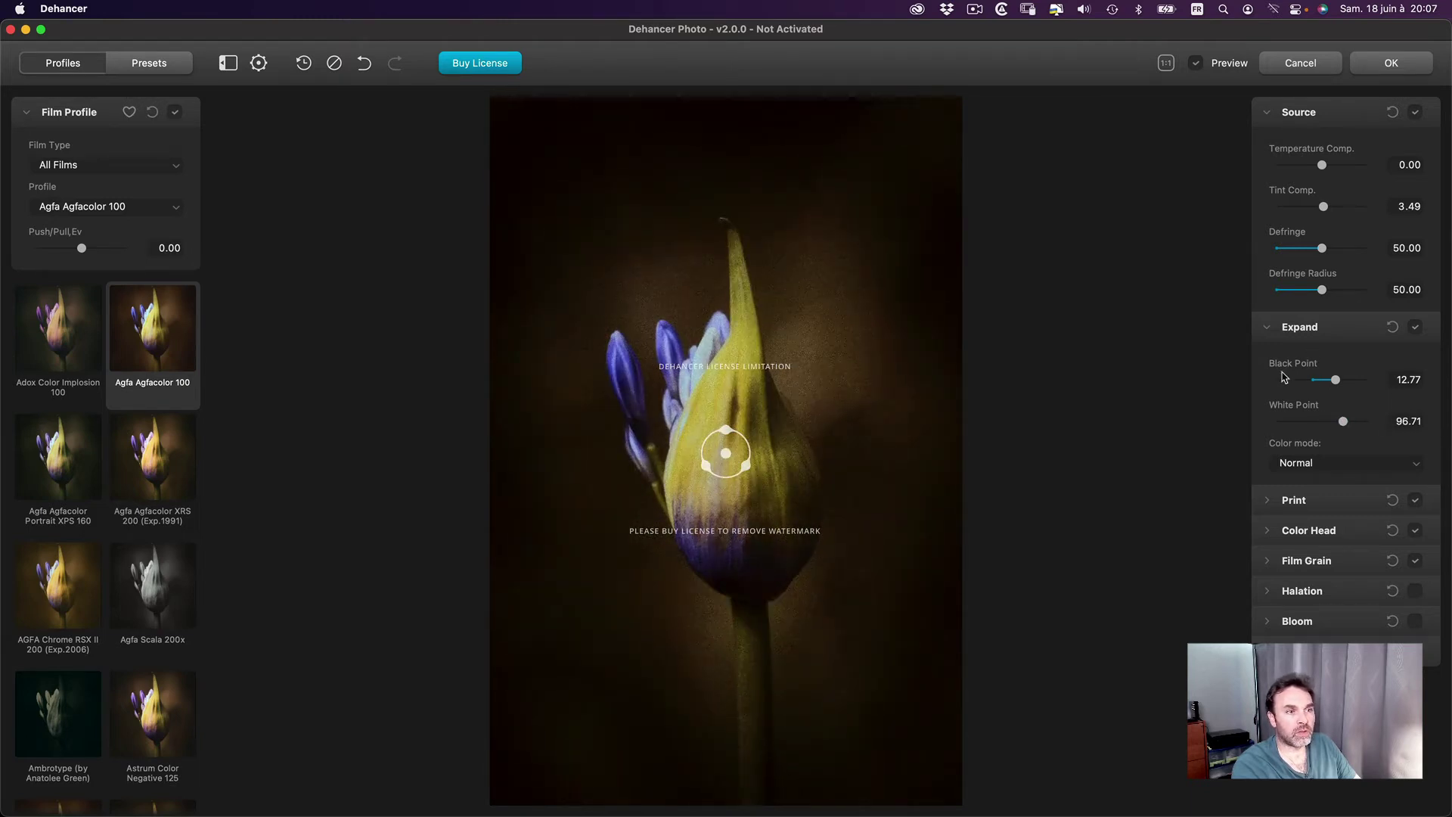
left_click(1393, 330)
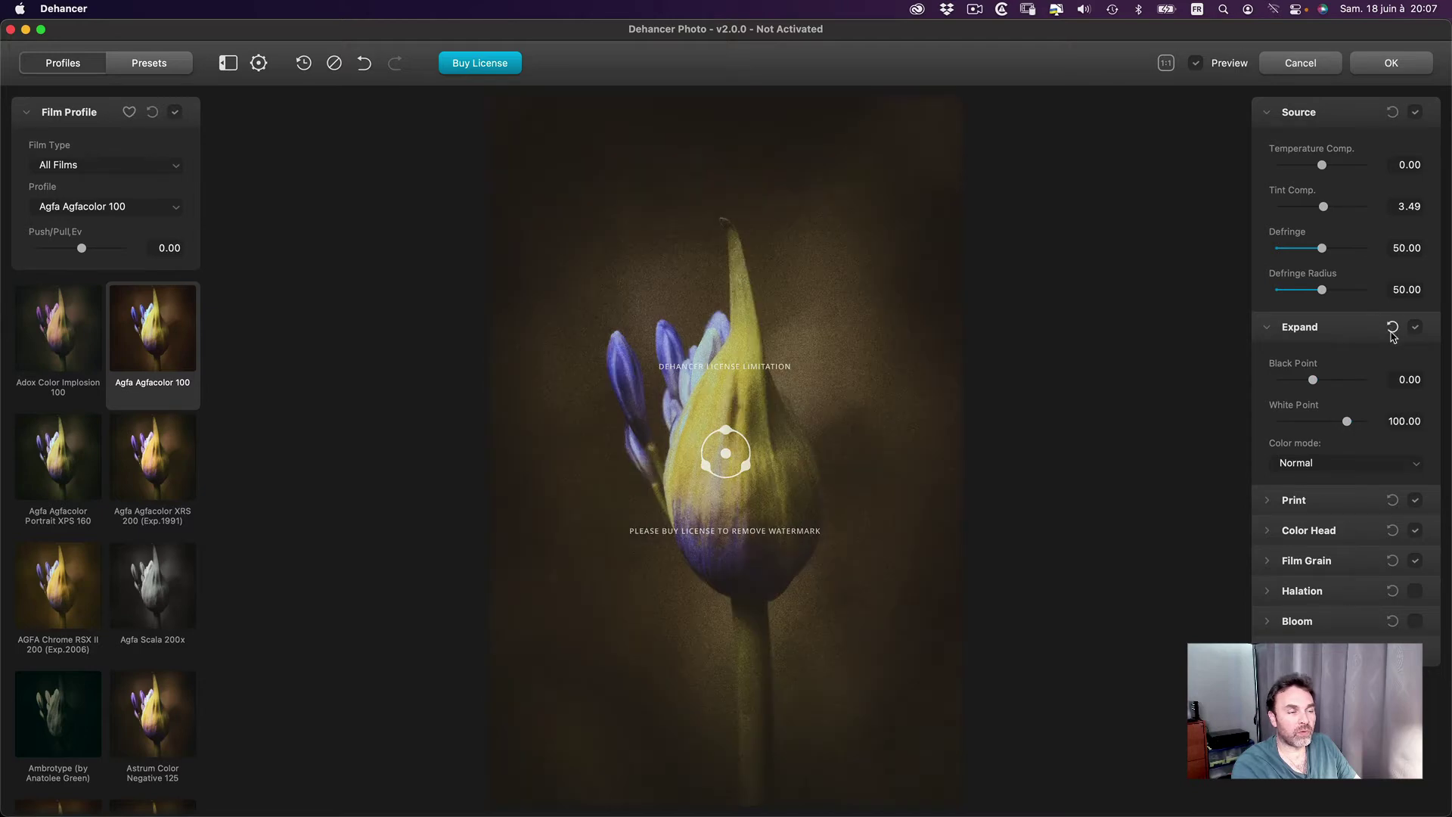
left_click(1338, 329)
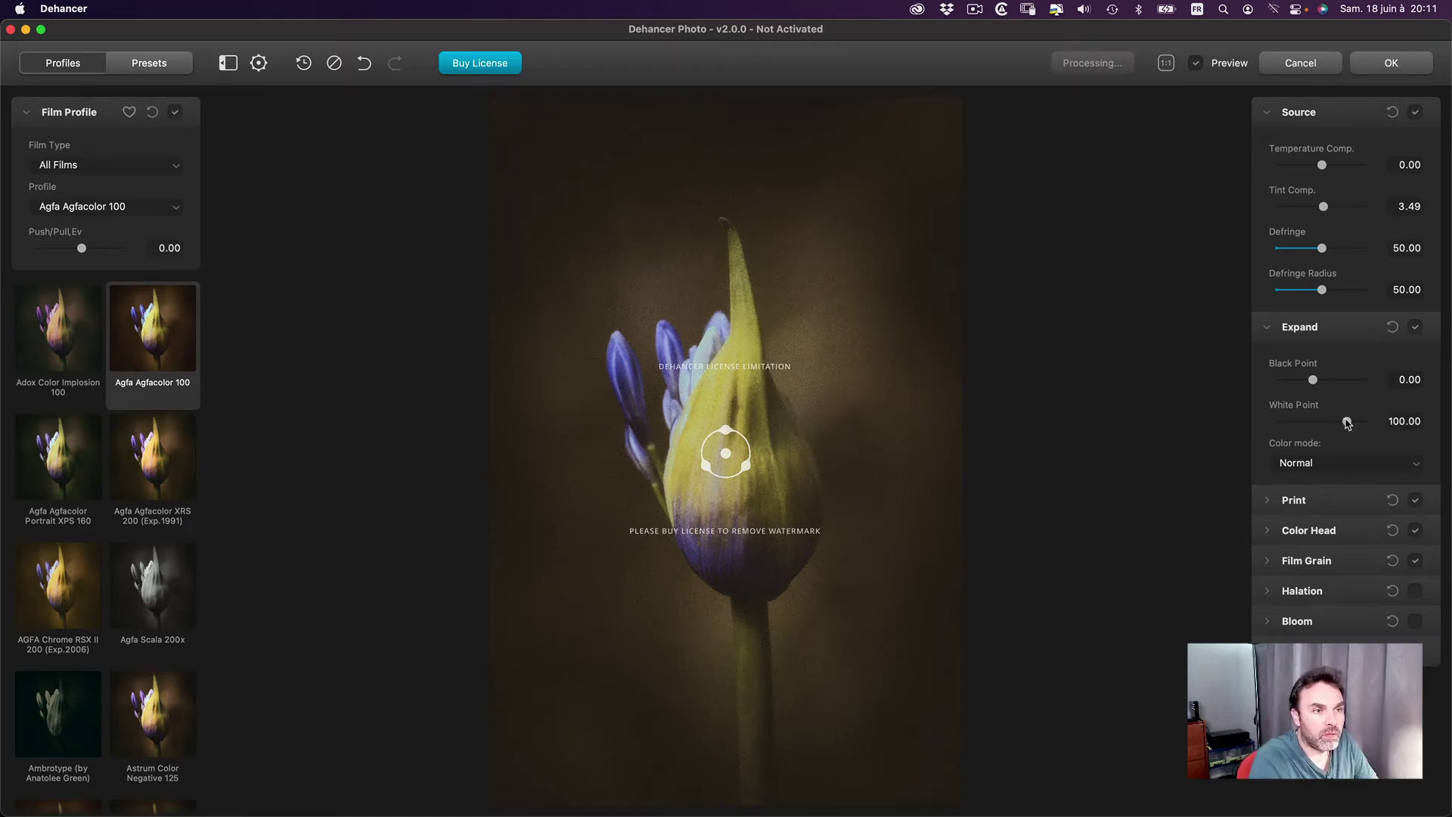
Try Luma colour mode, settle on Normal, set Black Point to 1.33 and collapse Expand.
left_click(1314, 464)
left_click(1314, 464)
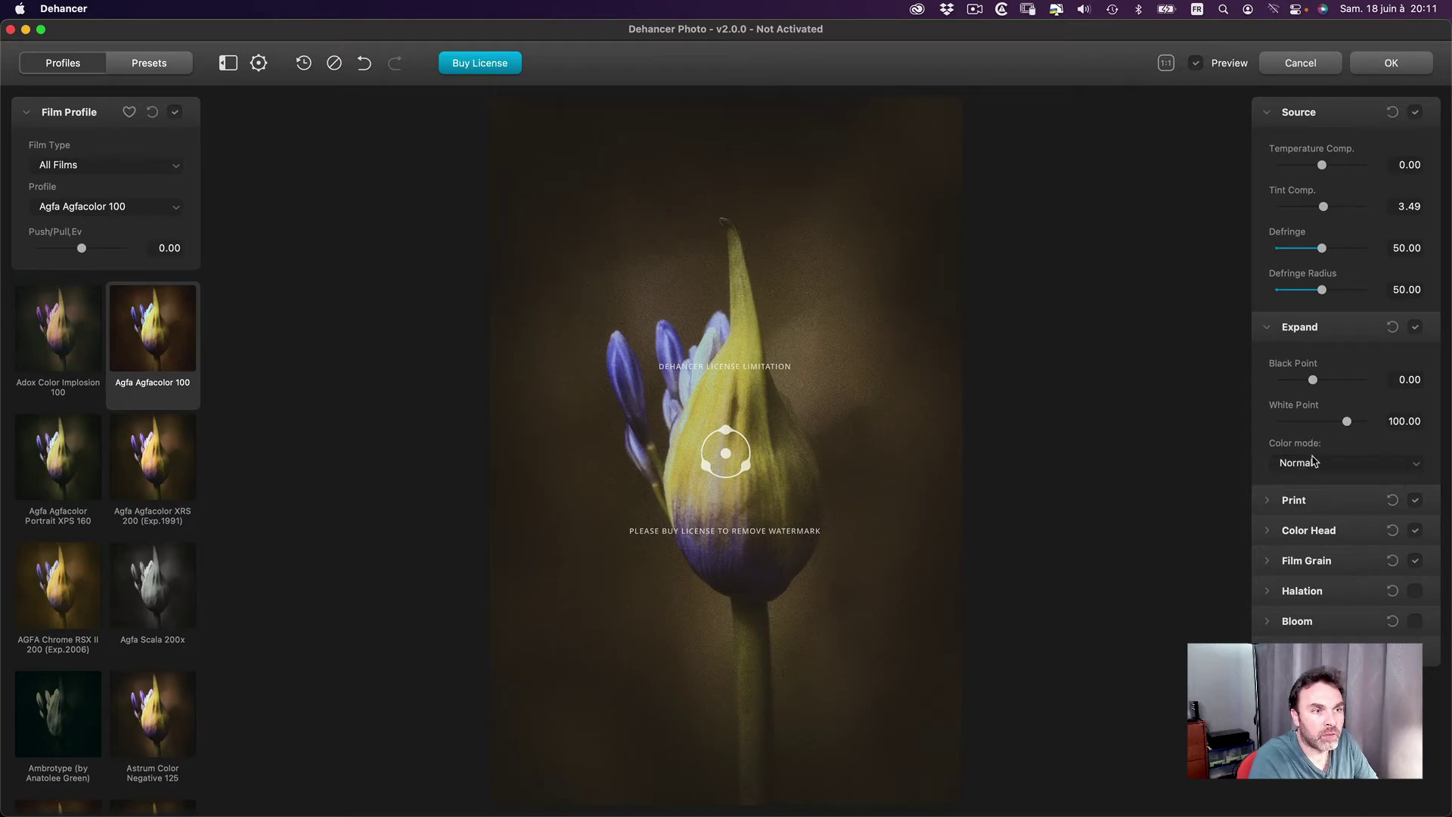
left_click(1317, 466)
left_click(1314, 484)
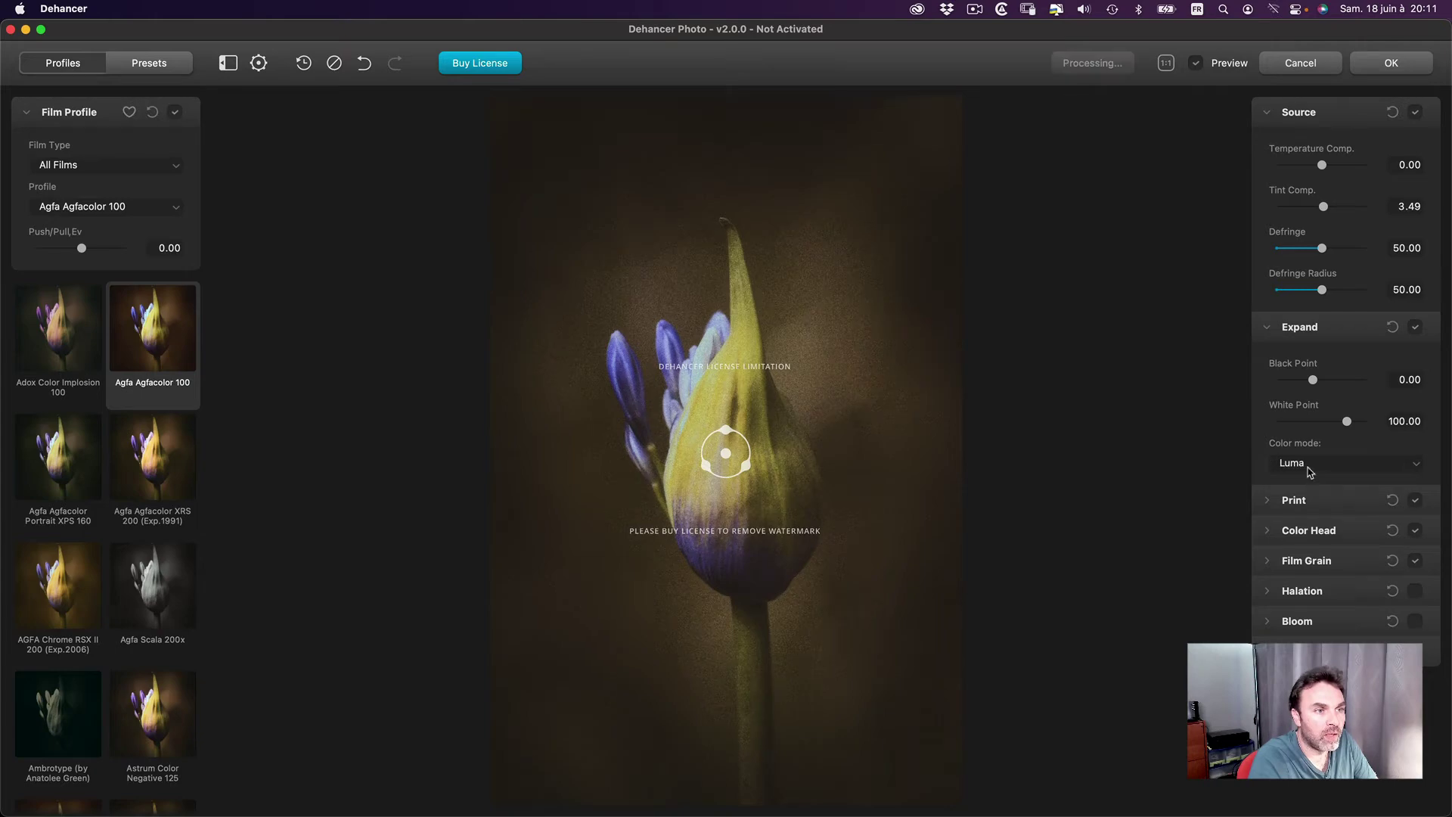
left_click(1313, 464)
left_click(1308, 453)
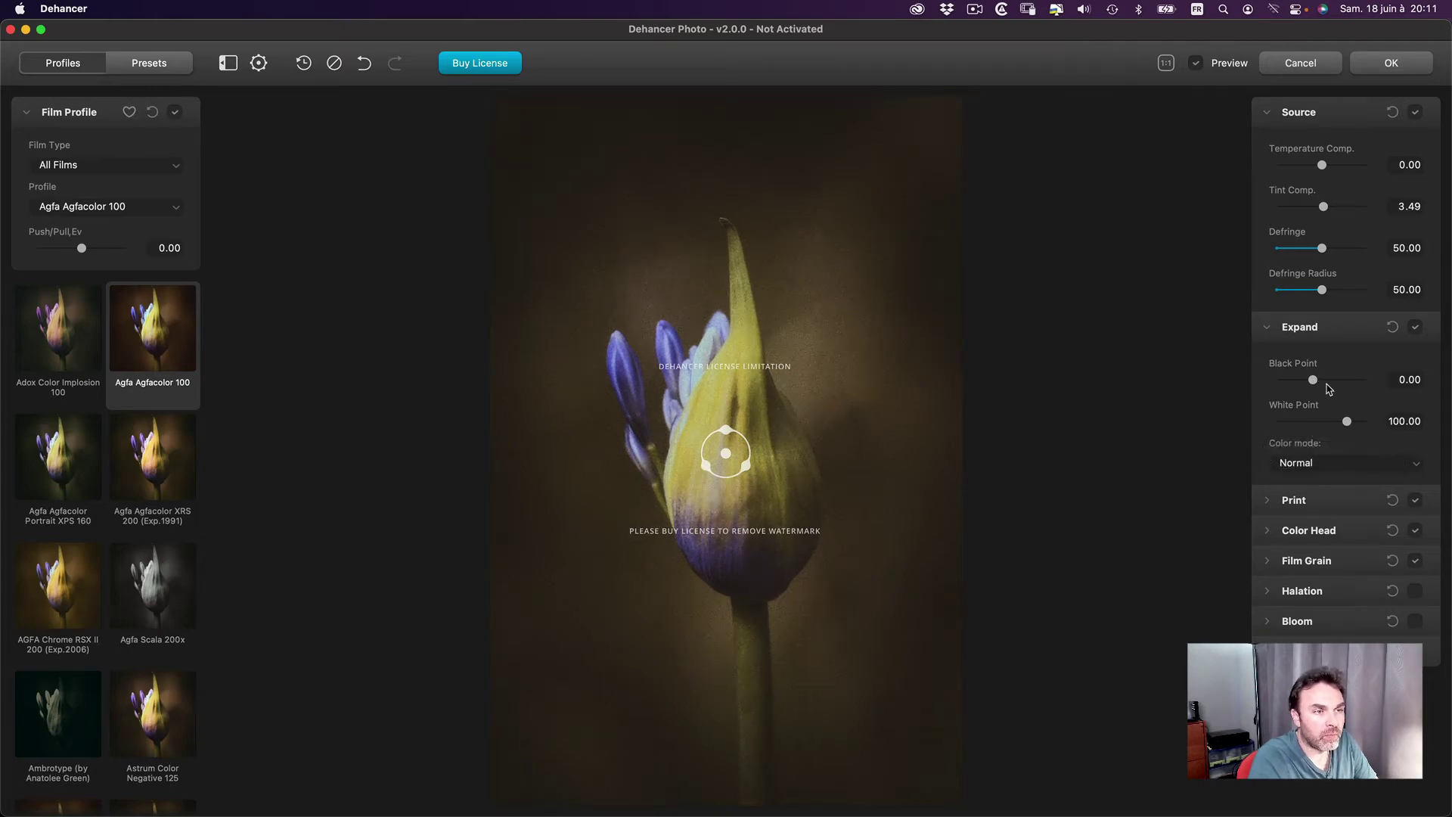
mouse_move(1314, 381)
left_mouse_down()
mouse_move(1334, 381)
mouse_move(1314, 380)
left_mouse_up()
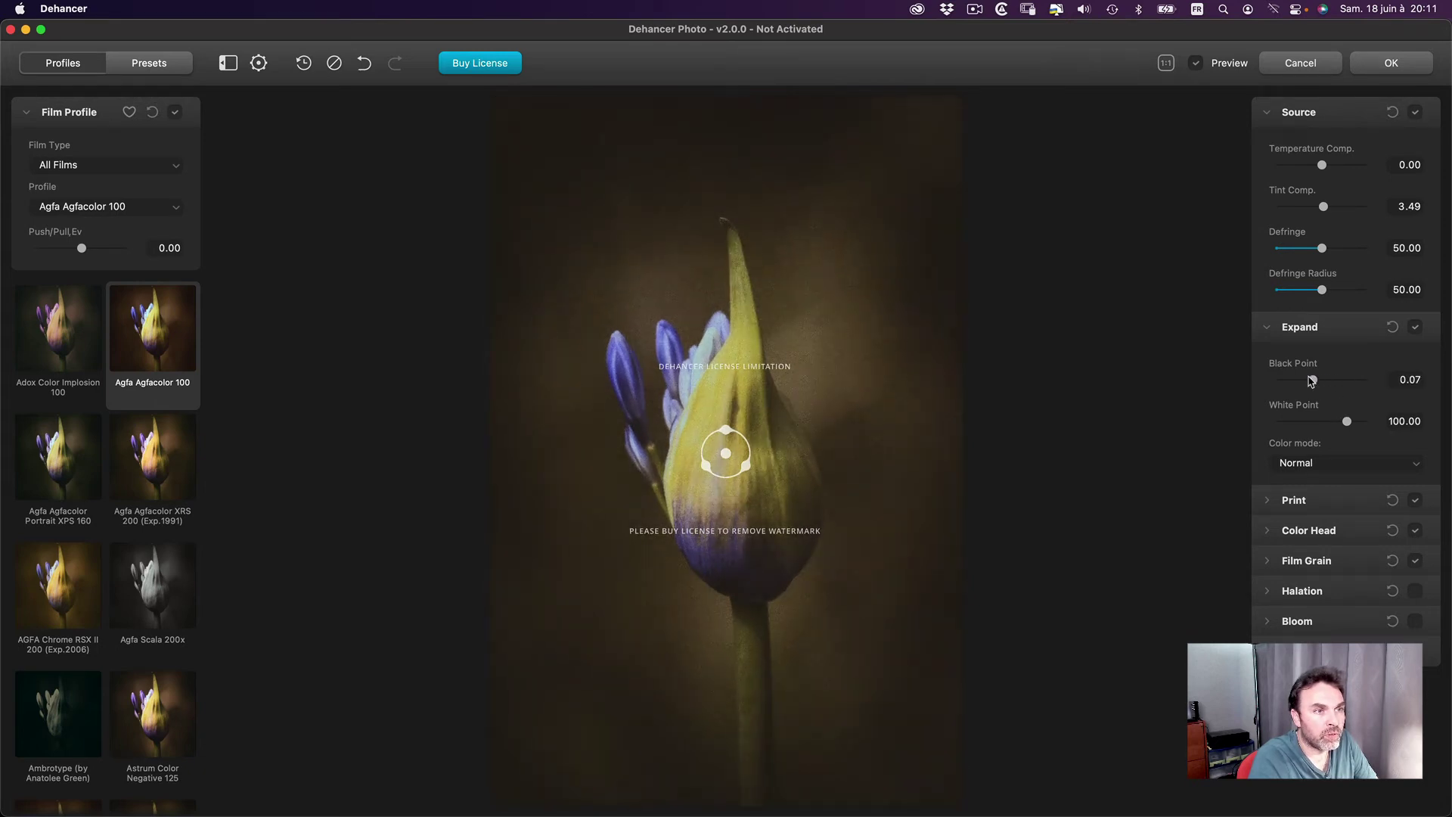
left_click_drag(1314, 381, 1345, 422)
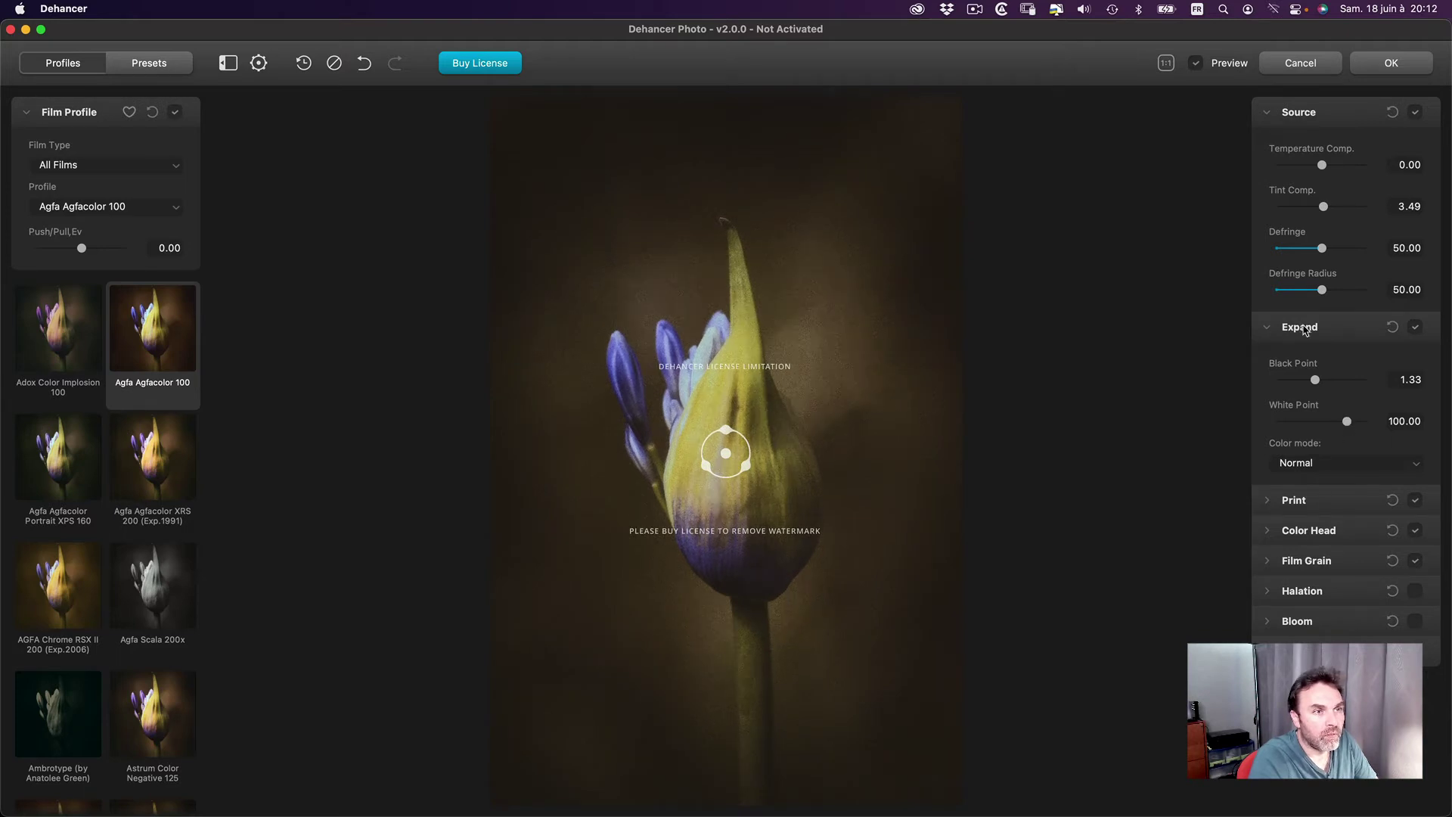
left_click(1304, 329)
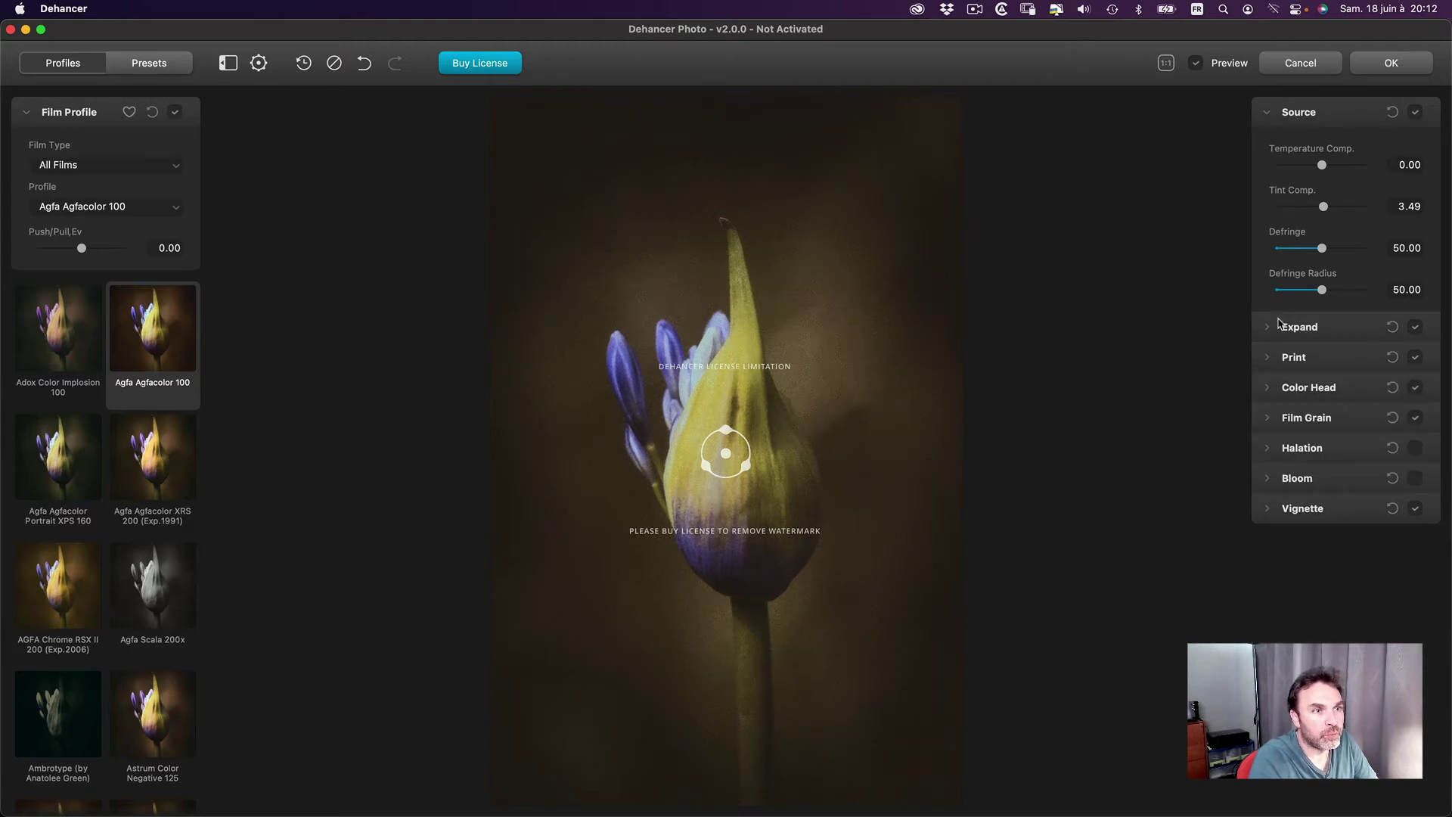
Show Print settings, collapse Source, keep the Linear profile and lower print saturation.
left_click(1294, 359)
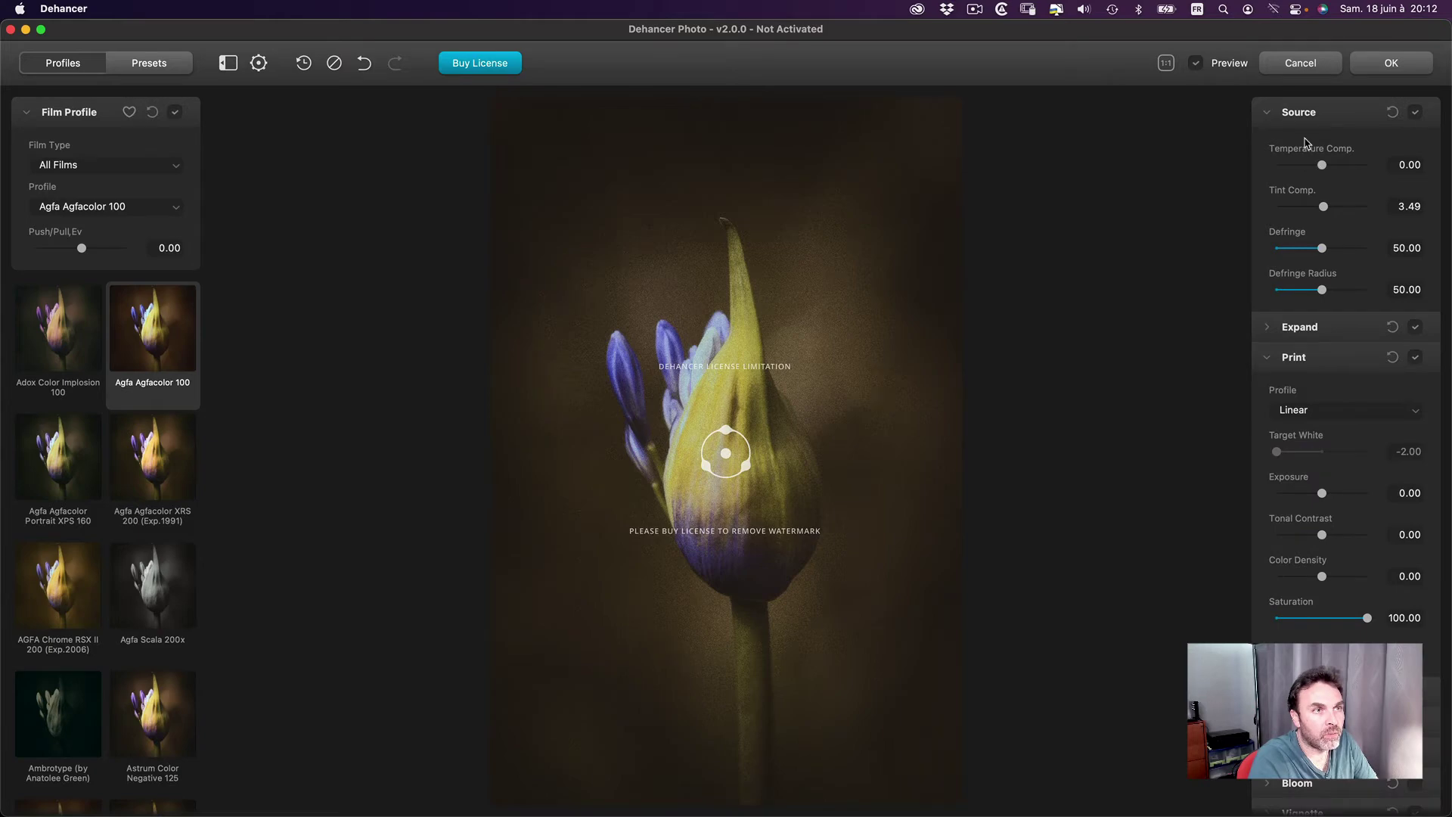
left_click(1299, 113)
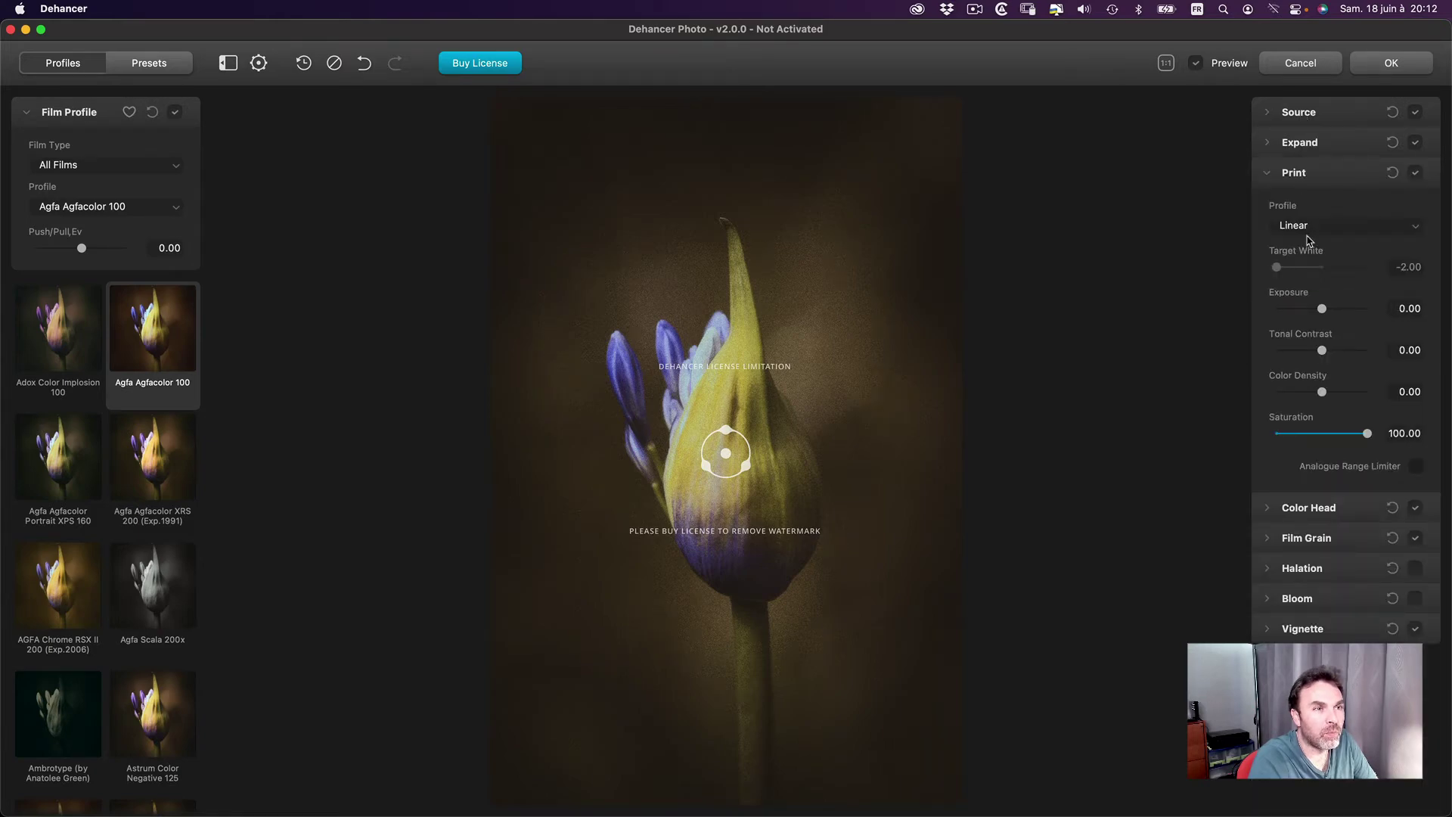
left_click(1307, 230)
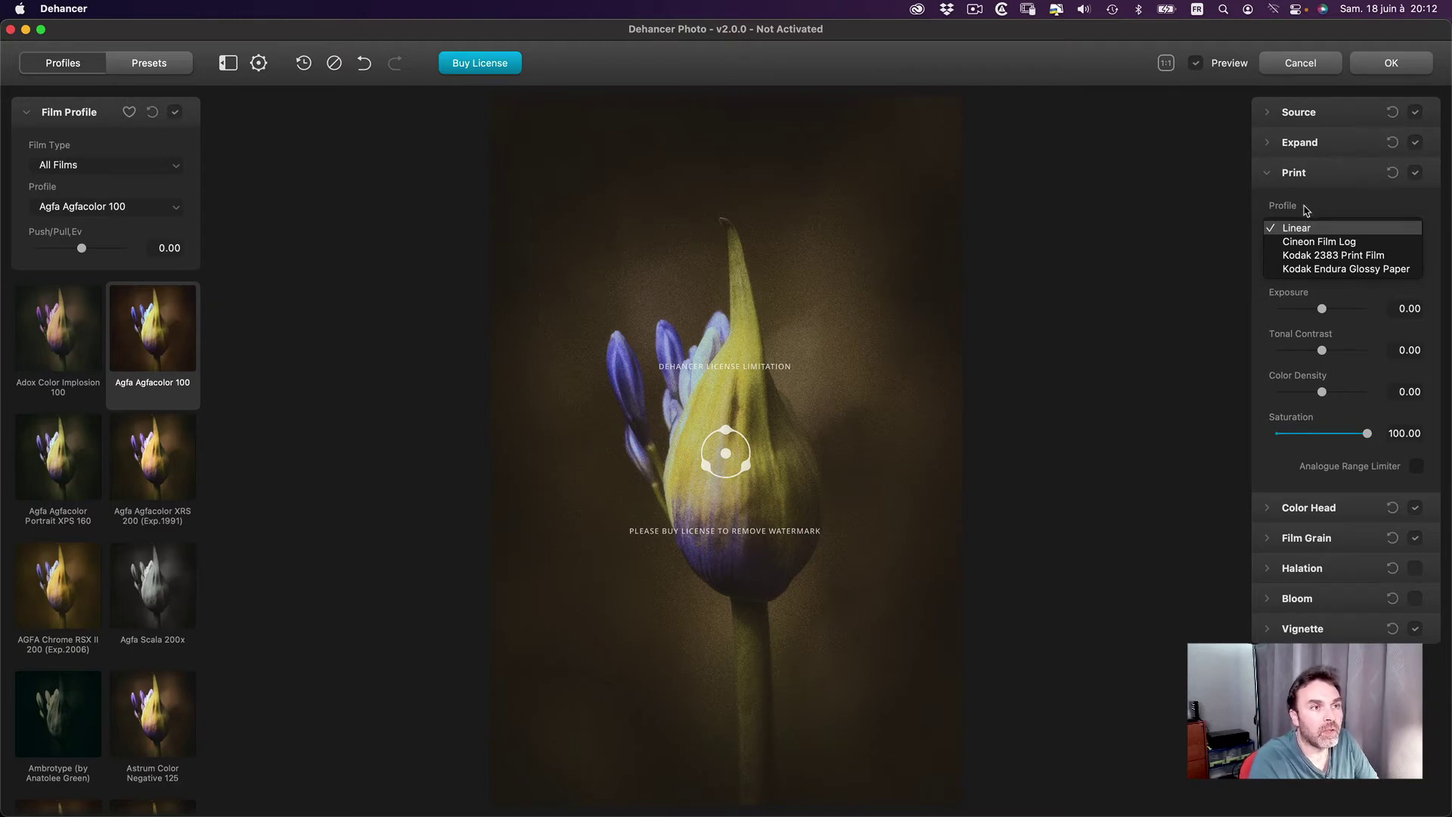
left_click(1311, 209)
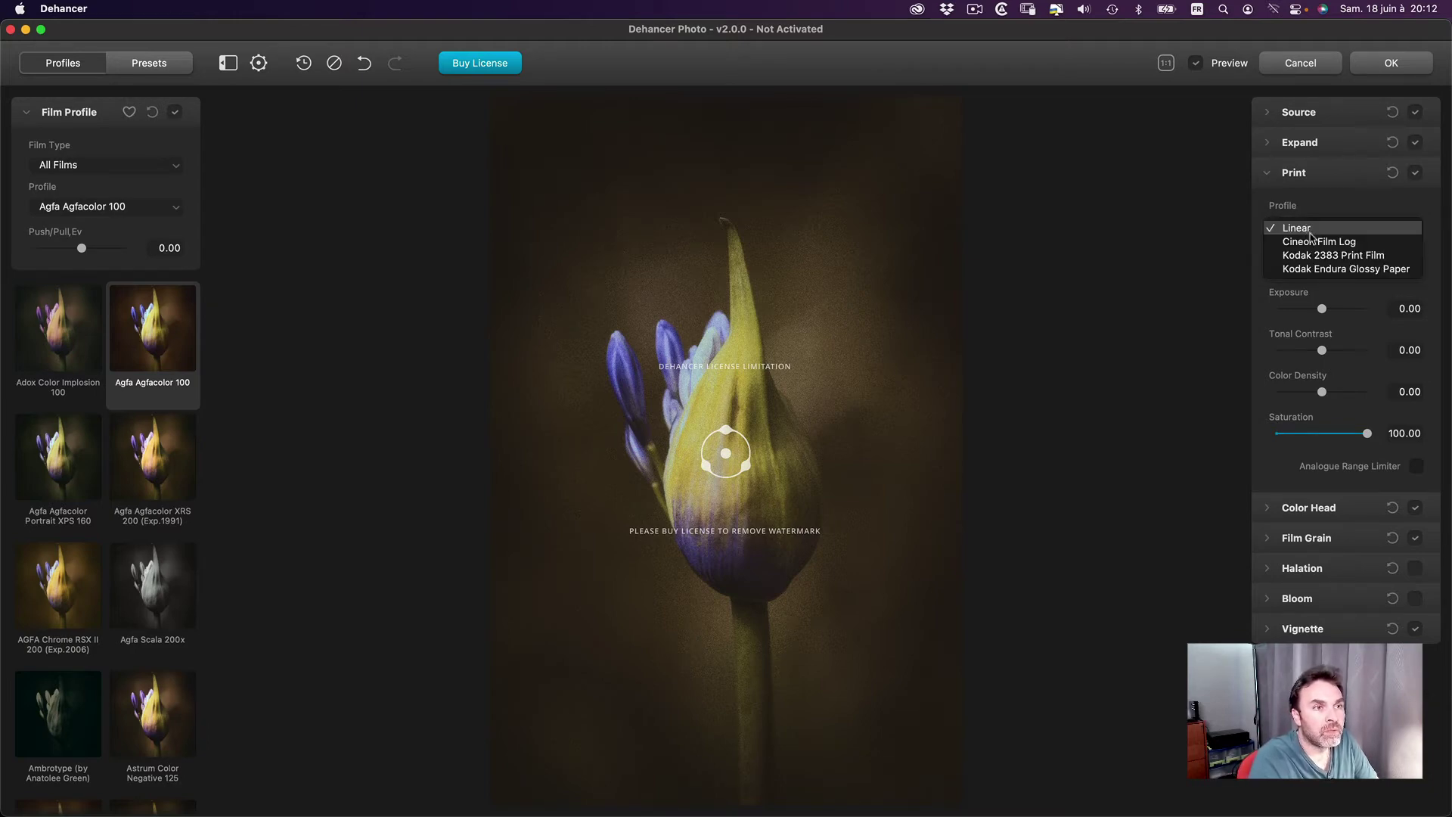
left_click(1306, 228)
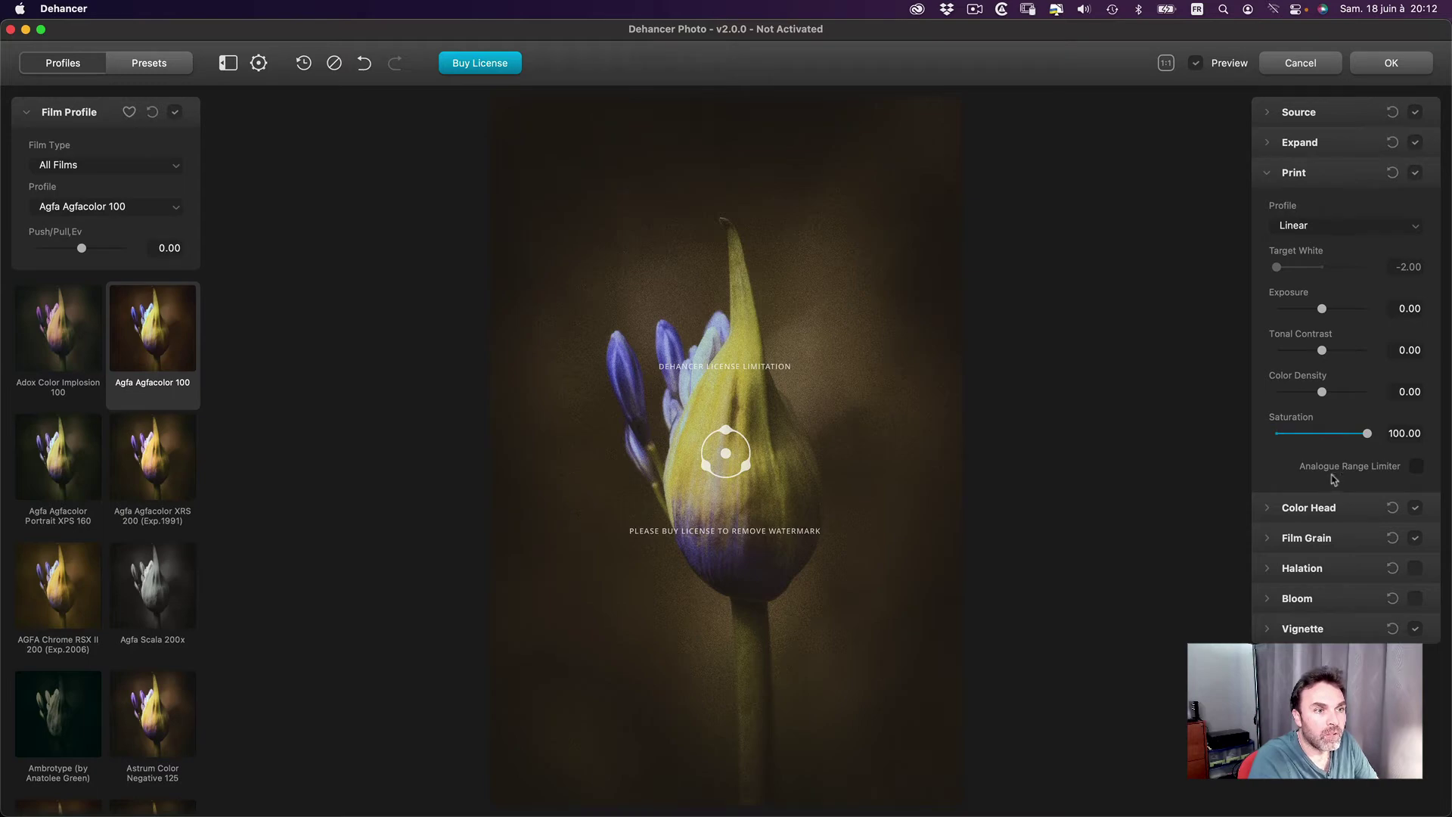
mouse_move(1365, 434)
left_mouse_down()
mouse_move(1300, 432)
mouse_move(1377, 436)
left_mouse_up()
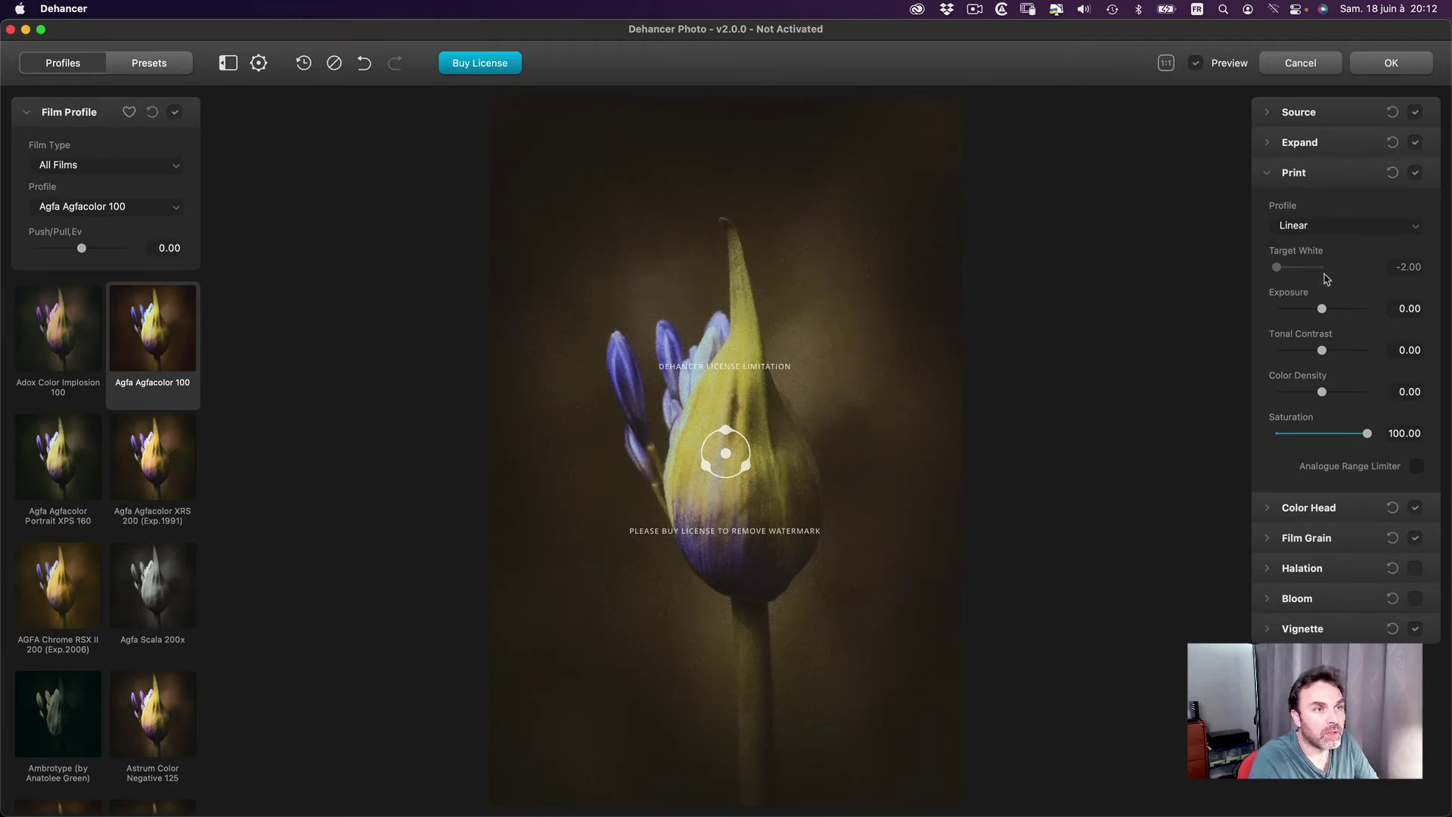
Choose Kodak 2383 Print Film, raise Target White to 0.77, and zero Exposure and Tonal Contrast.
left_click(1322, 228)
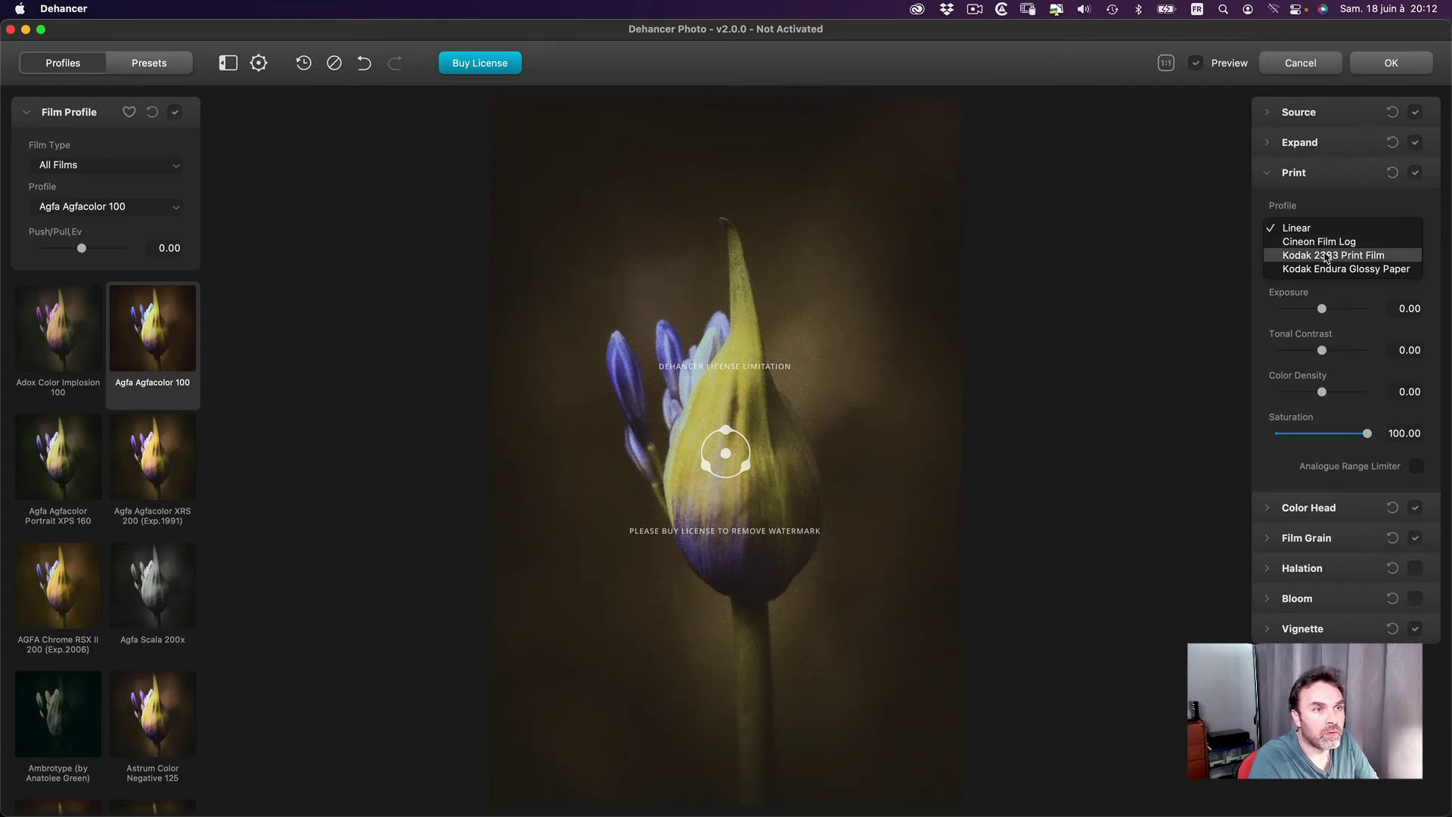
left_click(1327, 256)
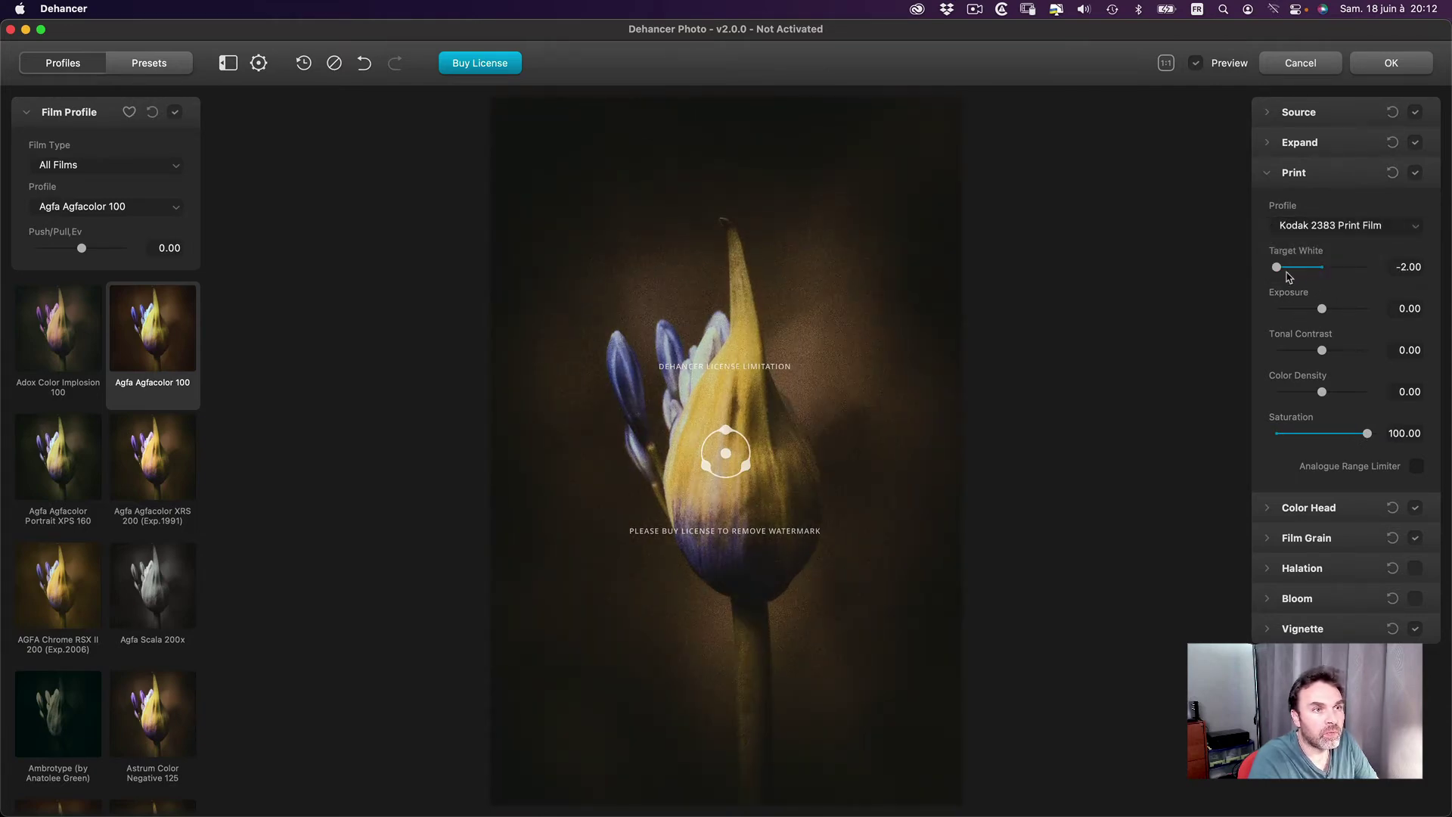
mouse_move(1279, 268)
left_mouse_down()
mouse_move(1400, 269)
mouse_move(1339, 267)
mouse_move(1342, 309)
mouse_move(1308, 308)
mouse_move(1332, 351)
mouse_move(1349, 349)
mouse_move(1291, 348)
mouse_move(1318, 393)
mouse_move(1300, 391)
mouse_move(1337, 390)
mouse_move(1293, 392)
mouse_move(1333, 392)
left_mouse_up()
double_click(1317, 307)
double_click(1313, 351)
At actual pixel size on the buds, lower Color Density to 0.34 and Tonal Contrast to -18.24.
left_click(1167, 62)
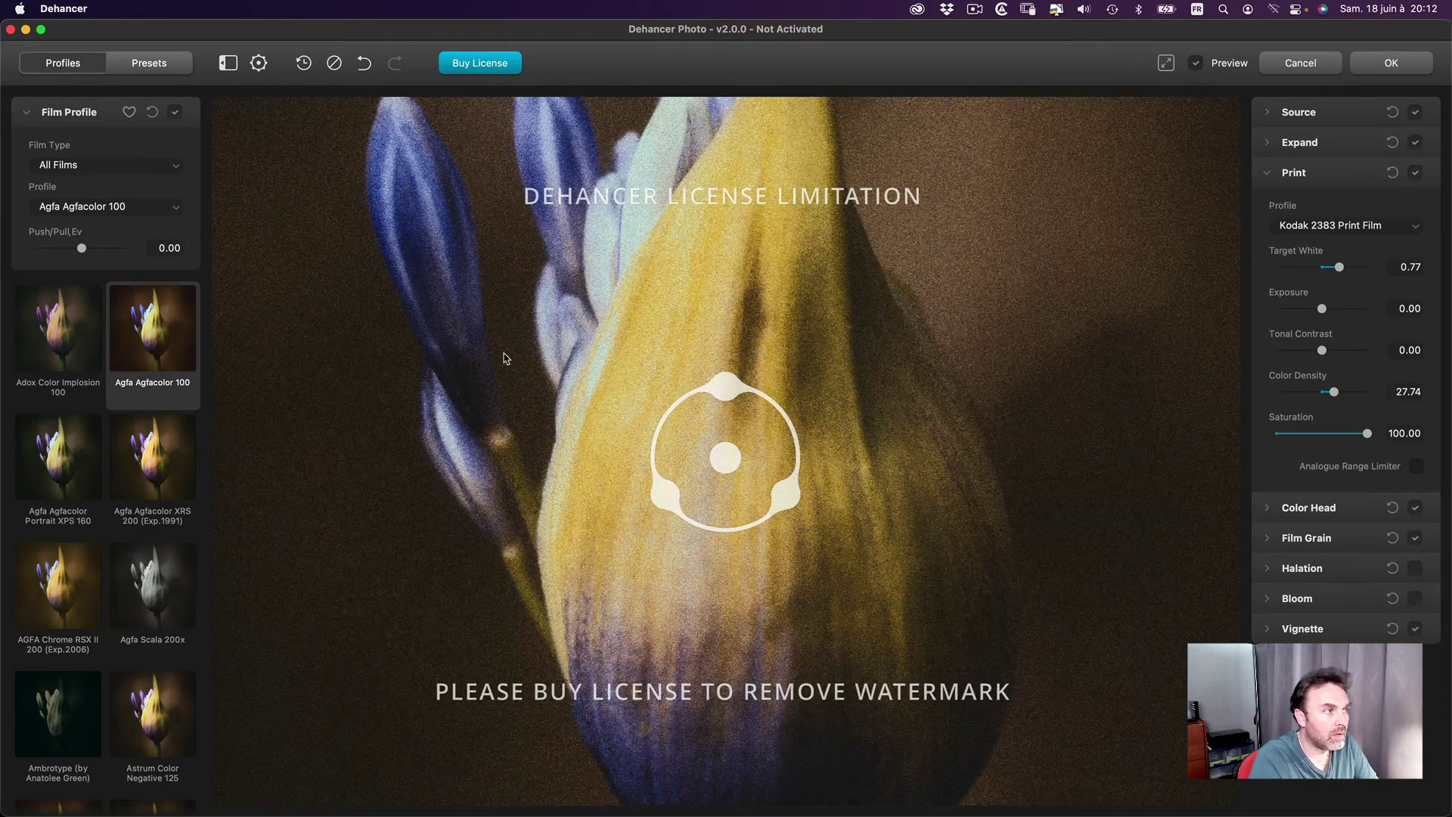
left_click_drag(505, 358, 800, 489)
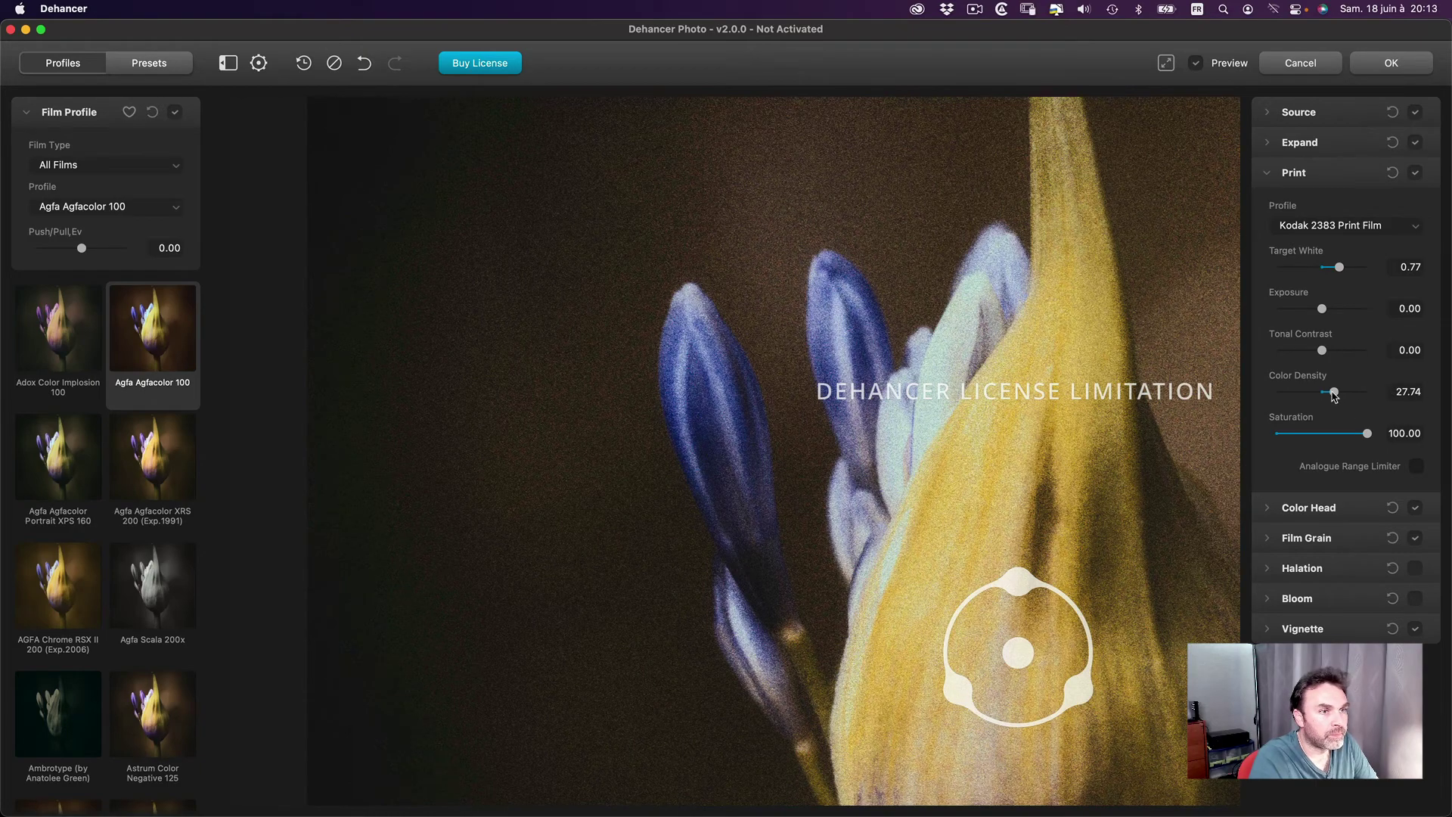
mouse_move(1334, 392)
left_mouse_down()
mouse_move(1277, 387)
mouse_move(1369, 393)
mouse_move(1322, 392)
mouse_move(1337, 351)
left_mouse_up()
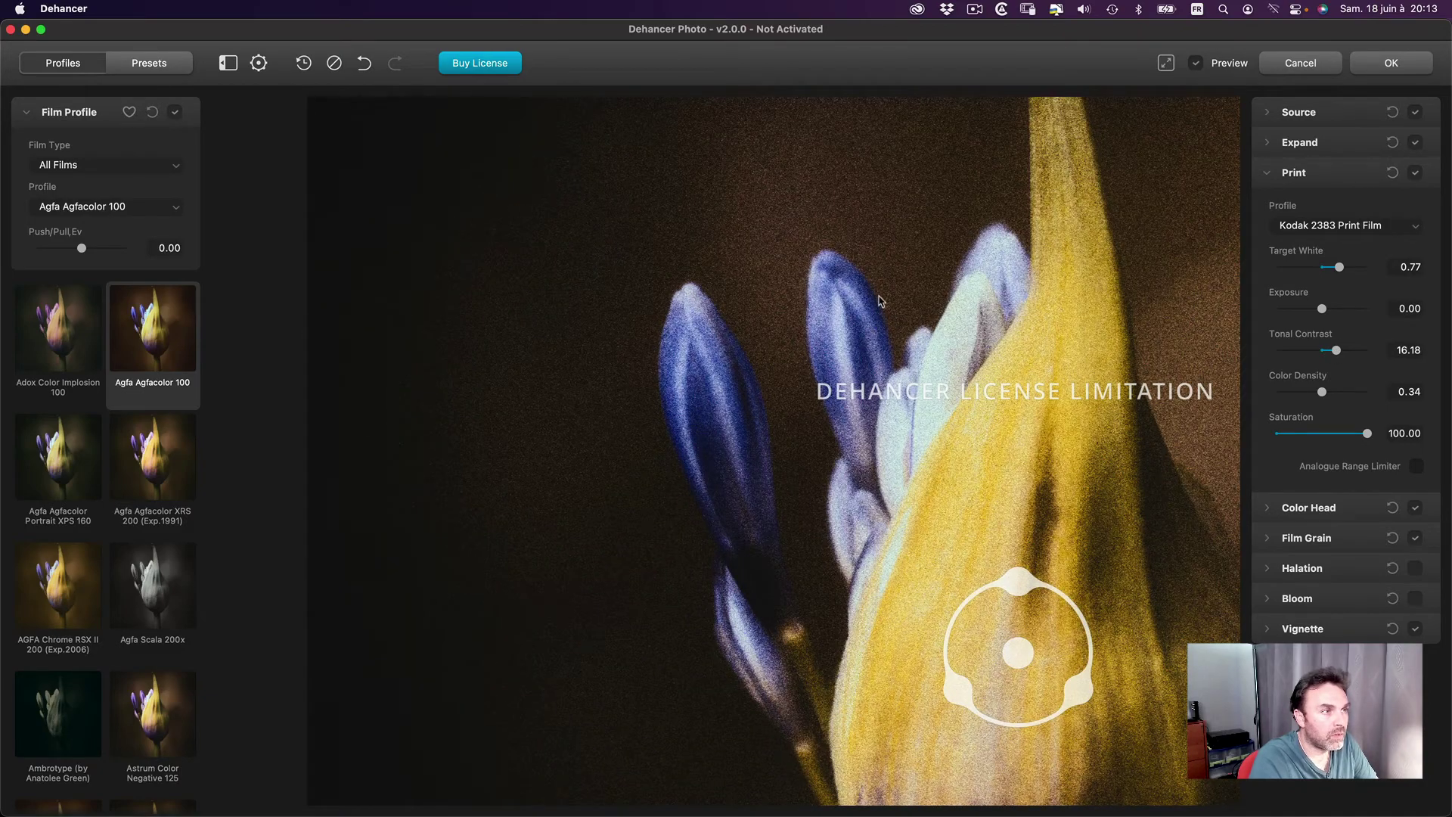
scroll(877, 304, "right", 2)
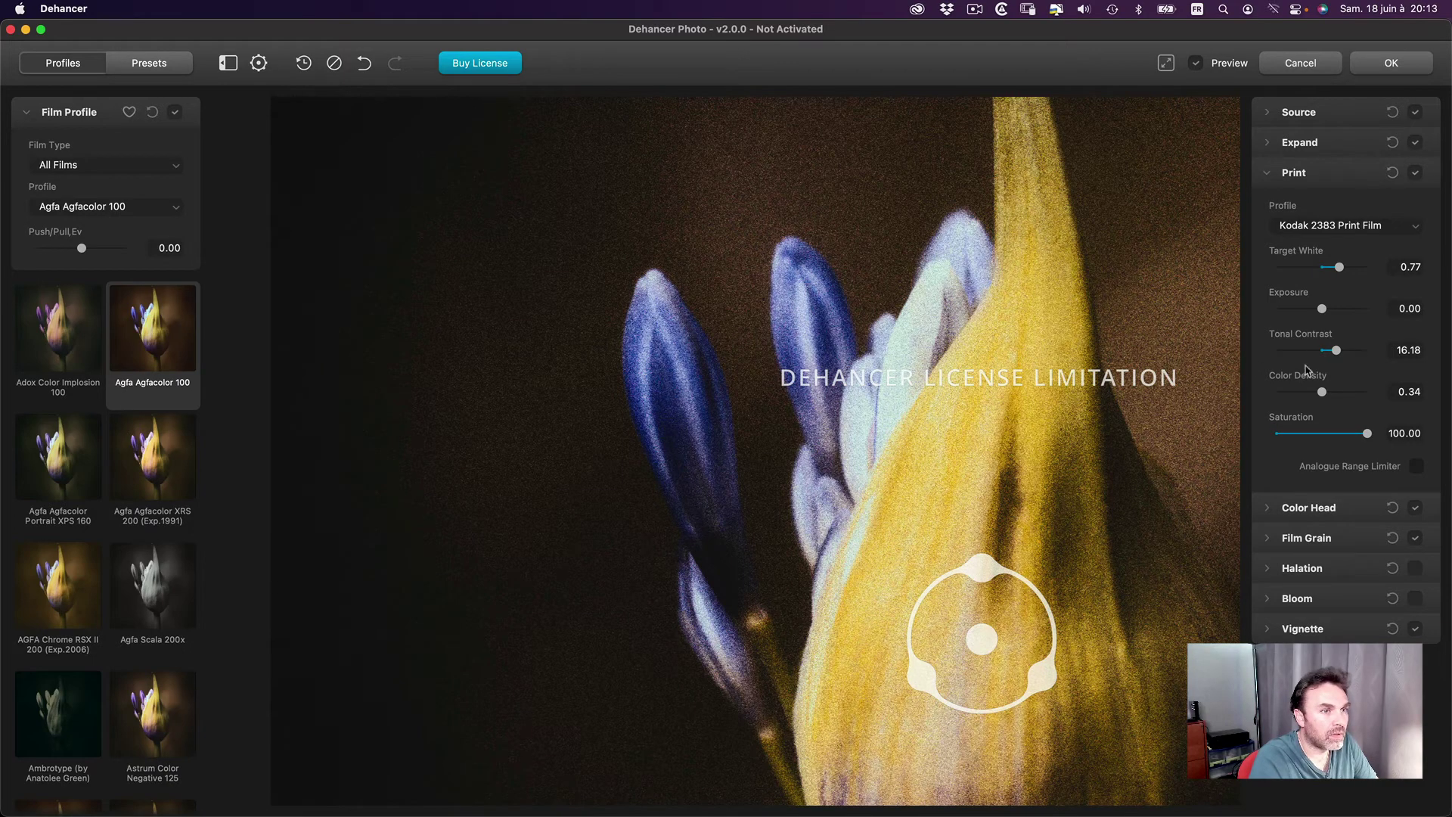
mouse_move(1337, 353)
left_mouse_down()
mouse_move(1295, 357)
mouse_move(1313, 353)
left_mouse_up()
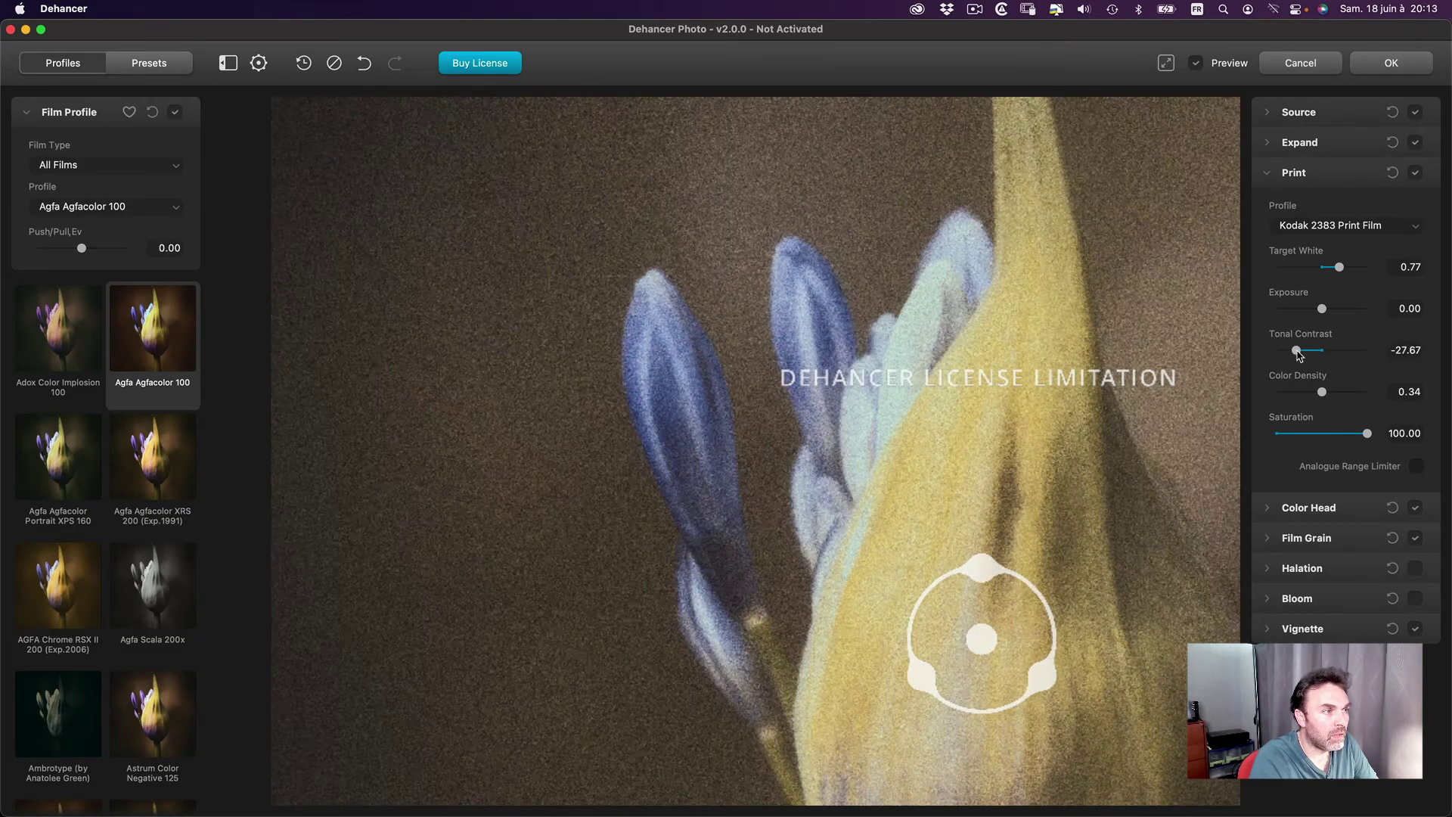
double_click(1312, 352)
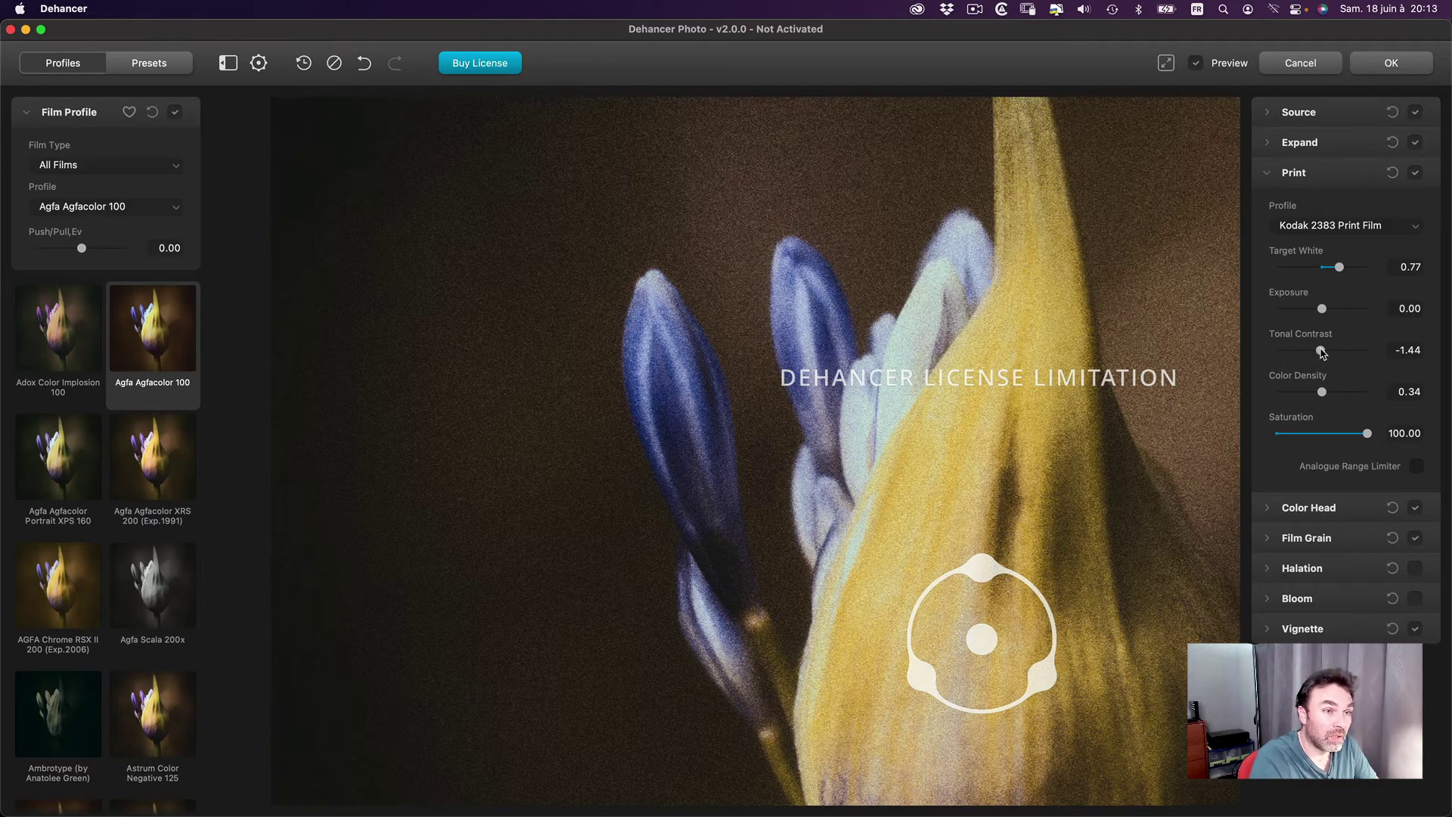
left_click_drag(1322, 352, 1307, 354)
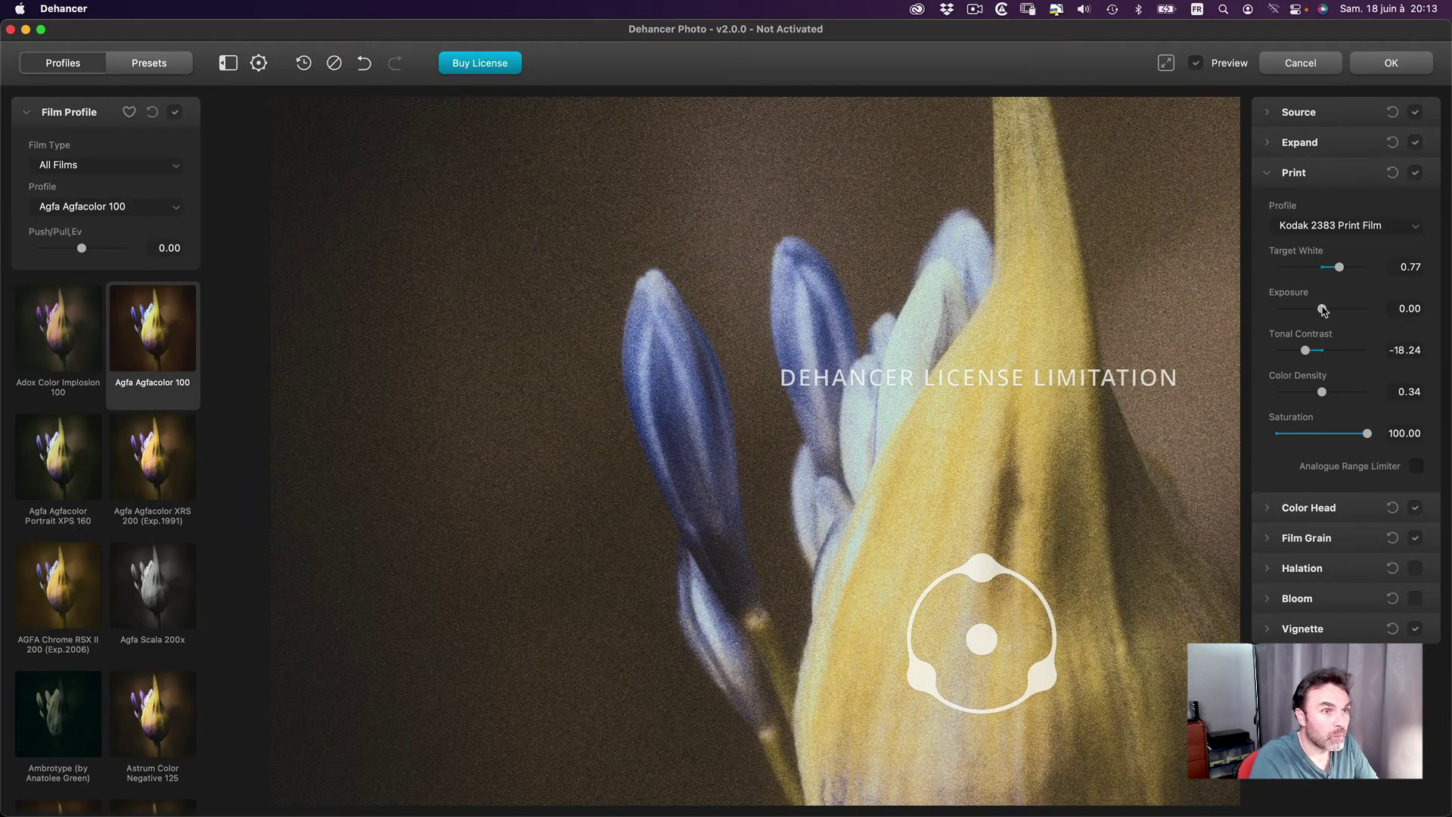
Set Exposure to -0.59, test Target White then reset it to 0.00, and fit the photo.
left_click_drag(1324, 311, 1268, 272)
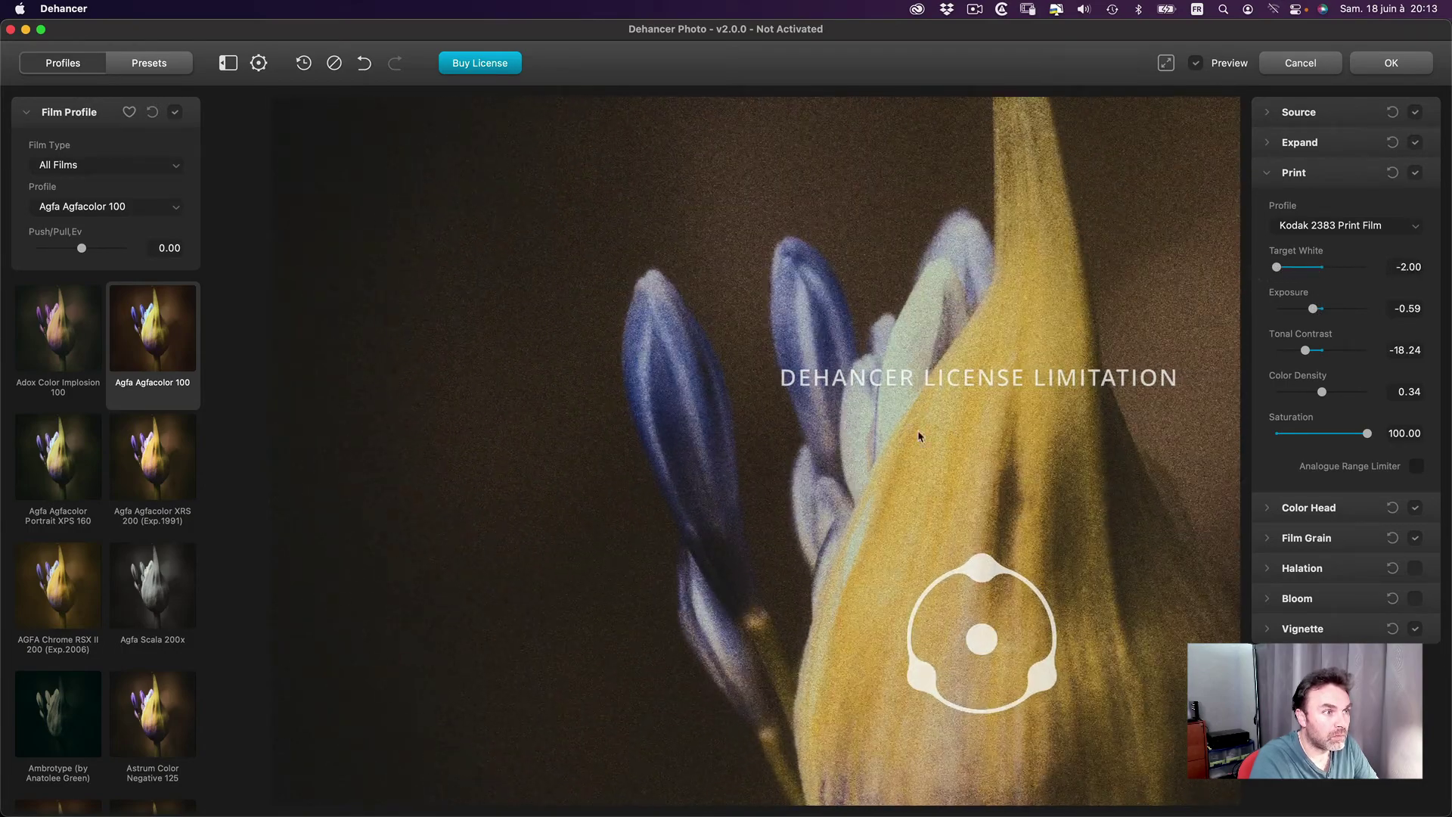
left_click_drag(1313, 269, 1367, 267)
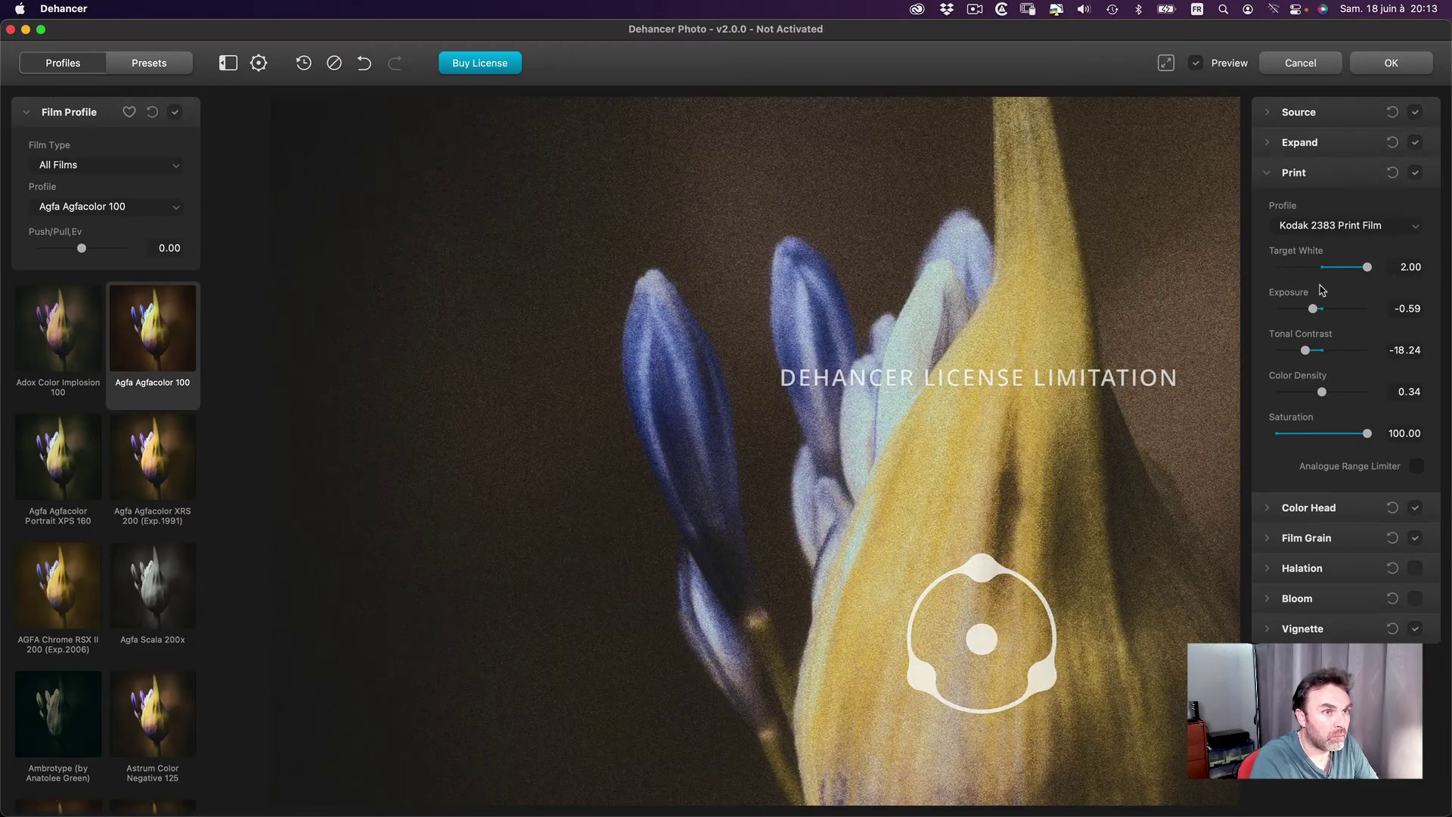
left_click_drag(1368, 268, 1320, 268)
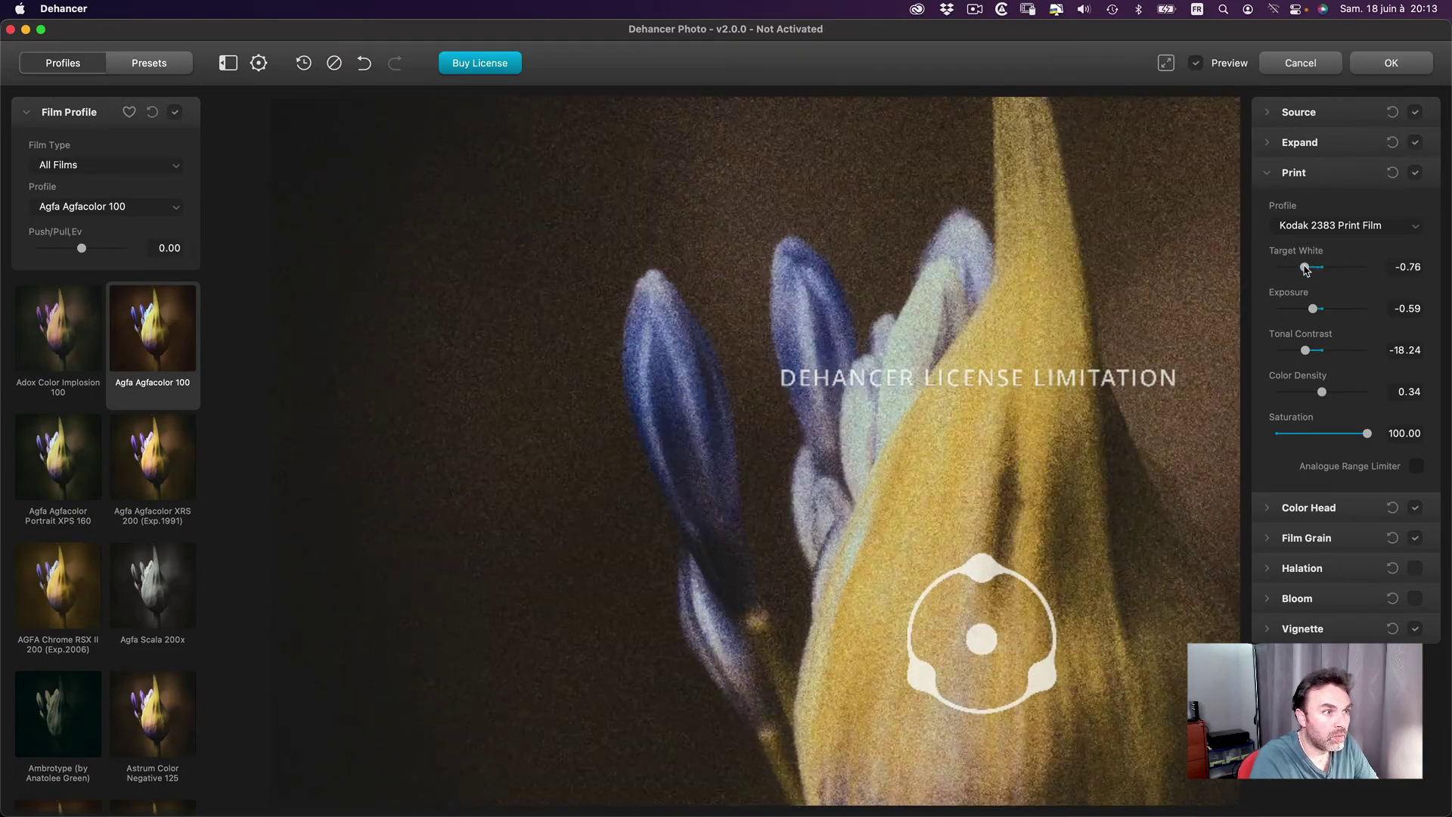
double_click(1320, 268)
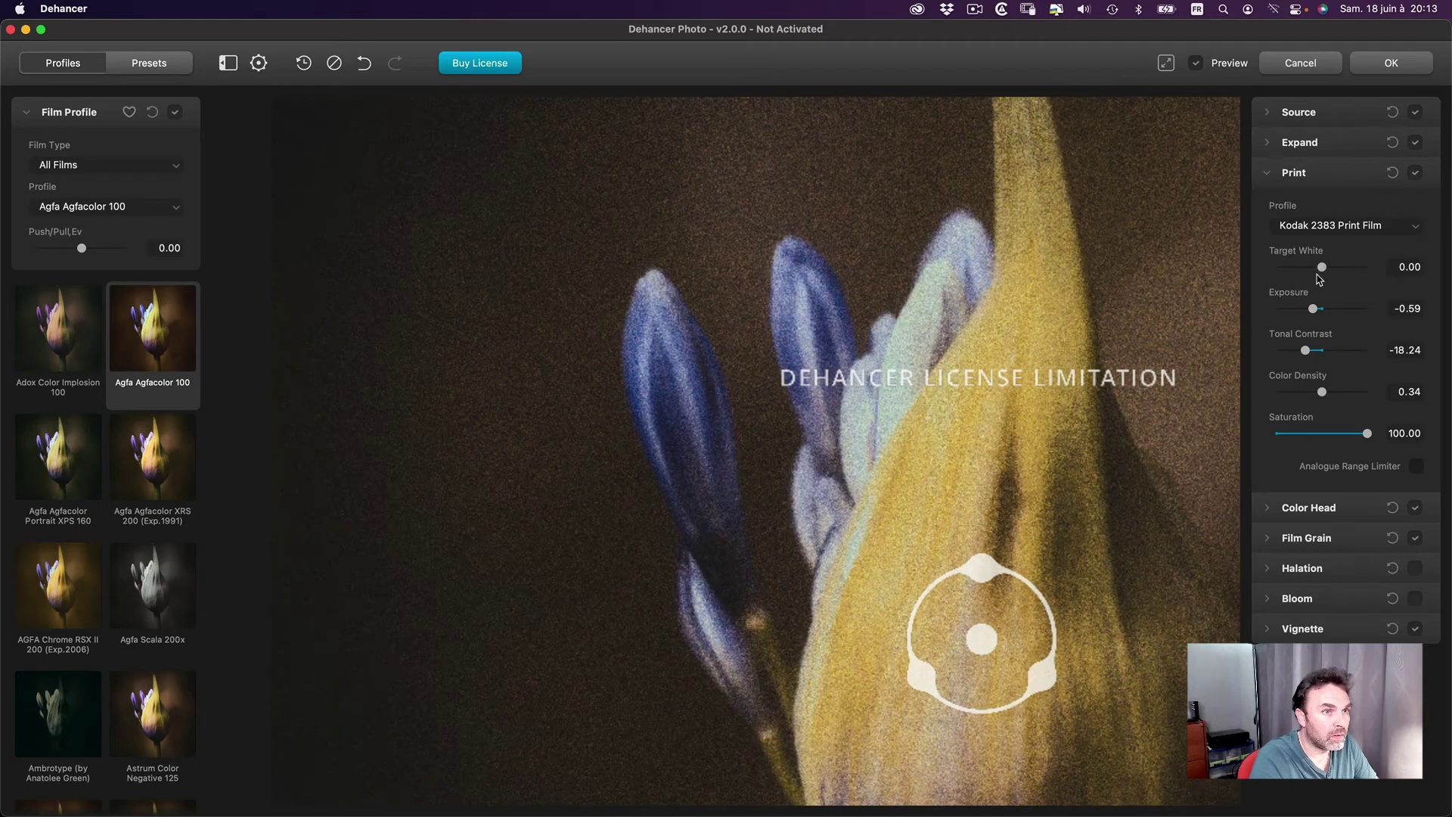
left_click(963, 327)
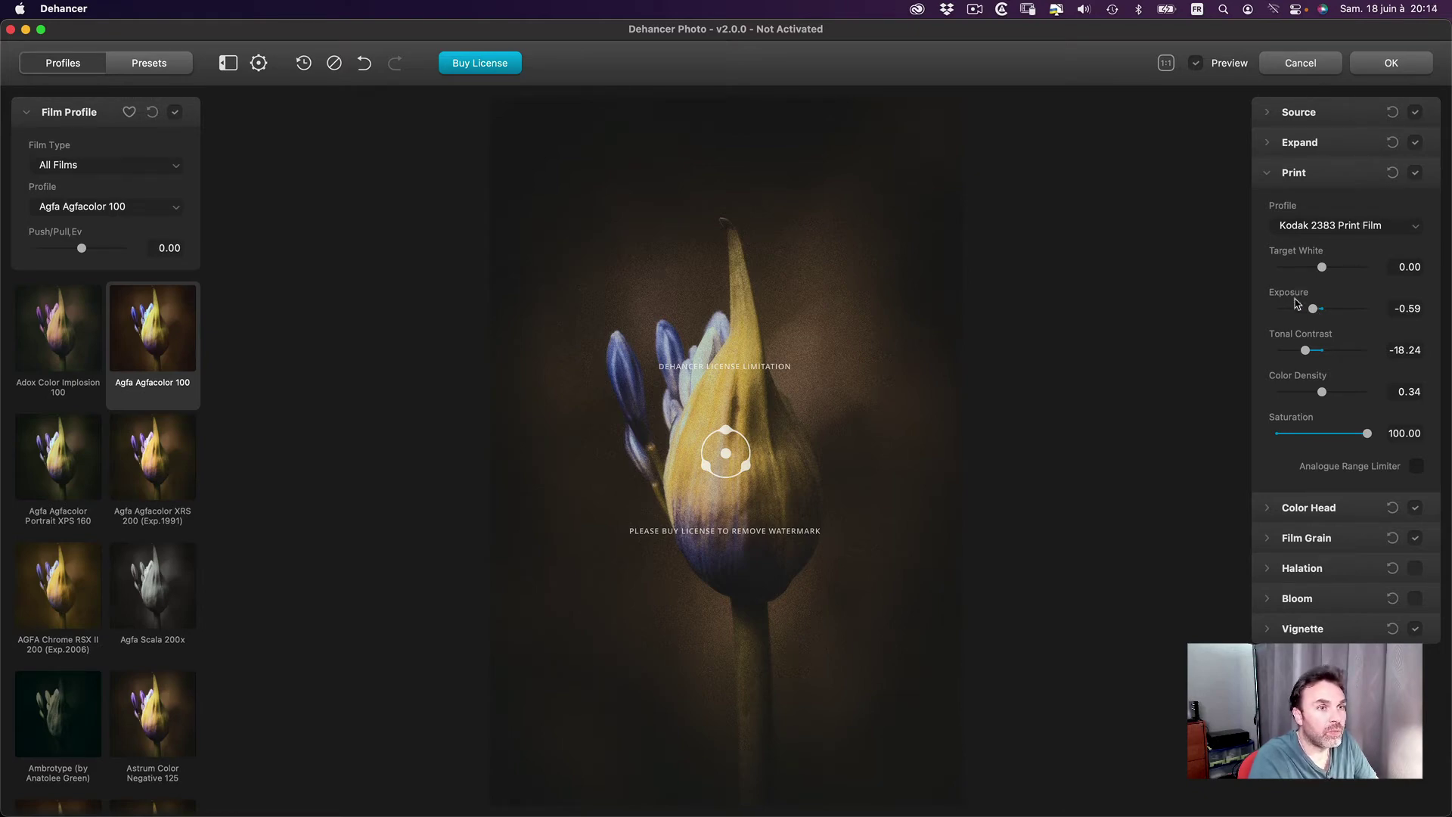
Collapse Print, expand Color Head, and try Cyan-Red shifts and a lower Impact.
left_click(1292, 174)
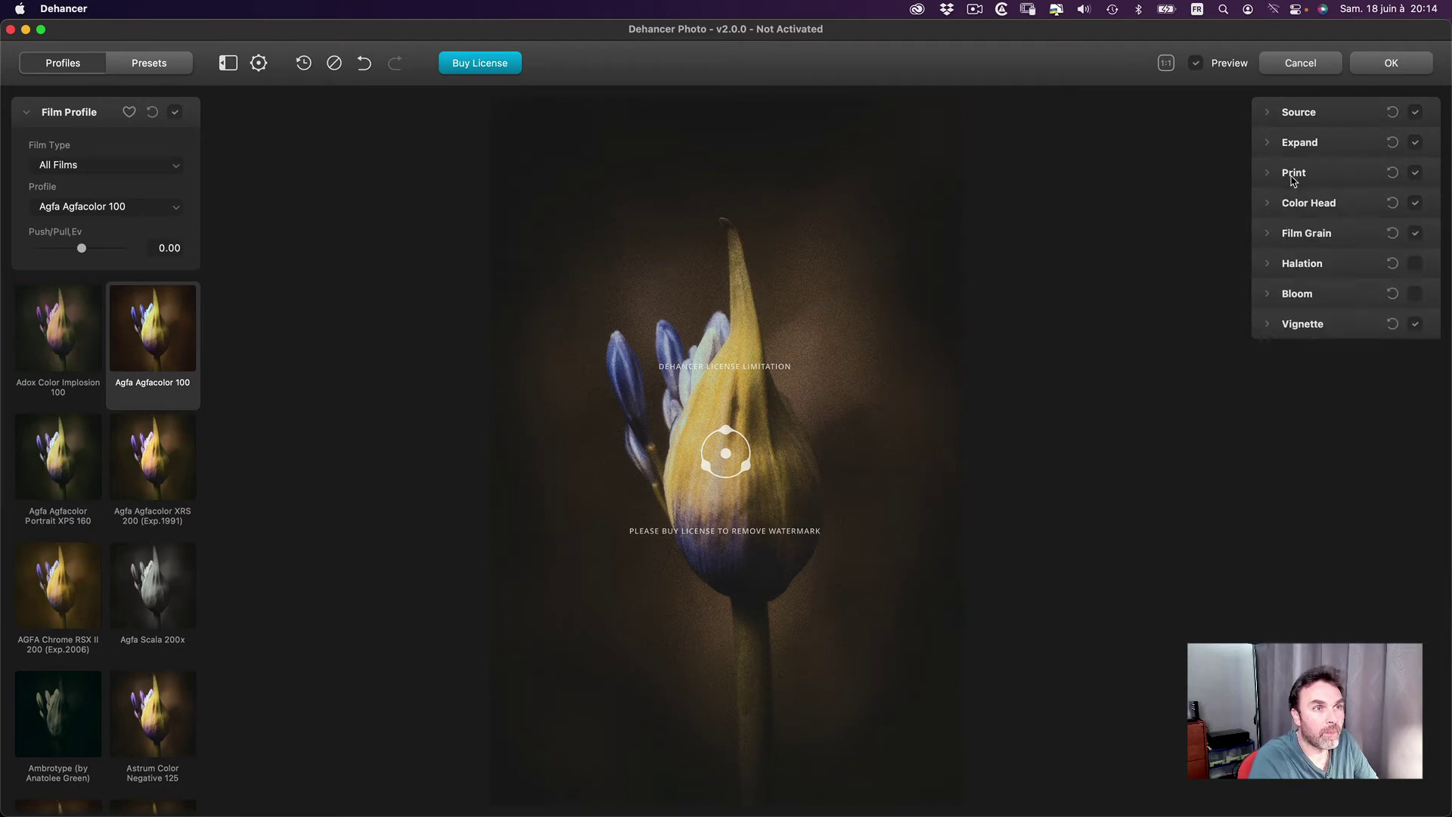
left_click(1278, 204)
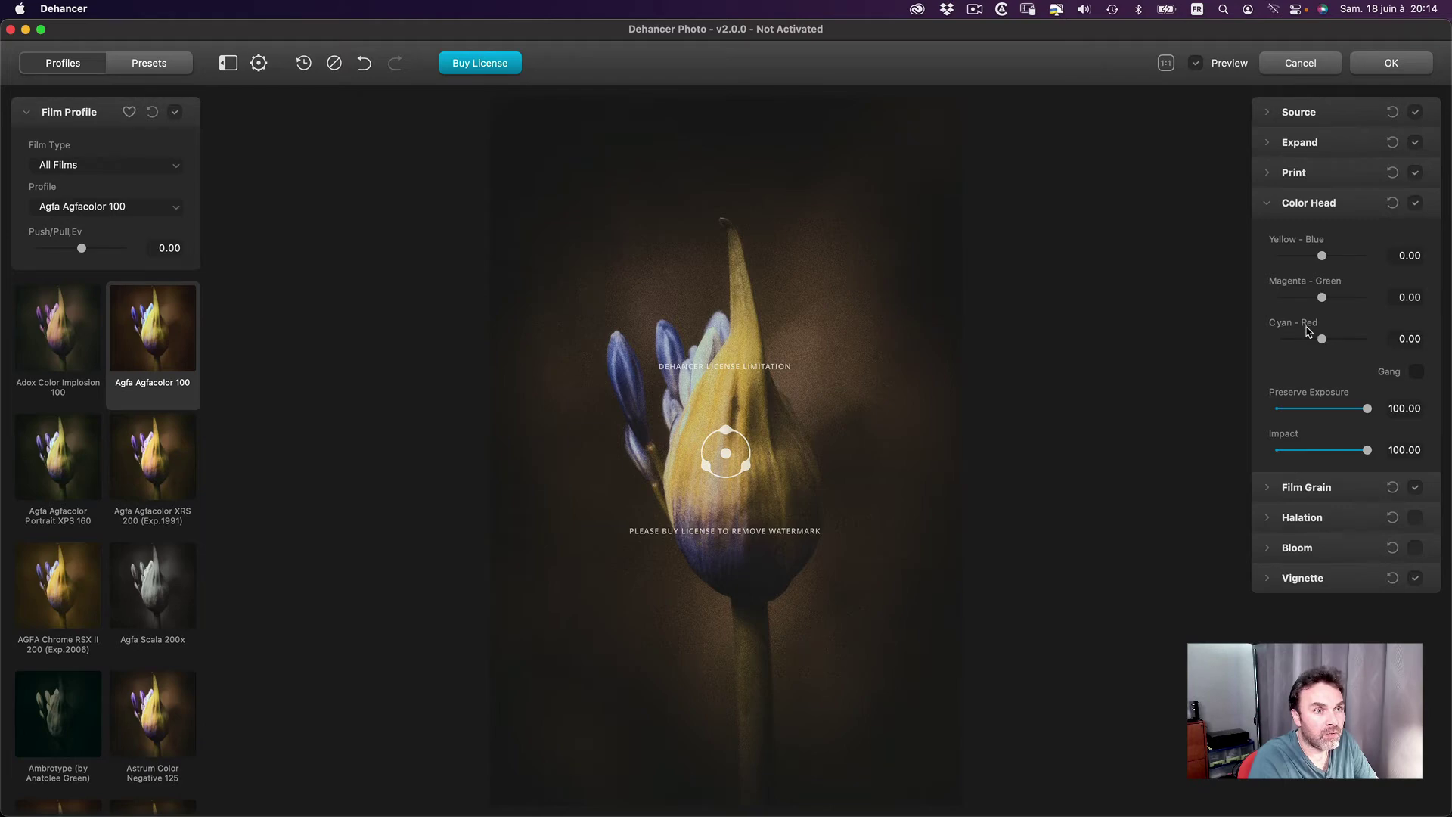
left_click_drag(1321, 342, 1321, 342)
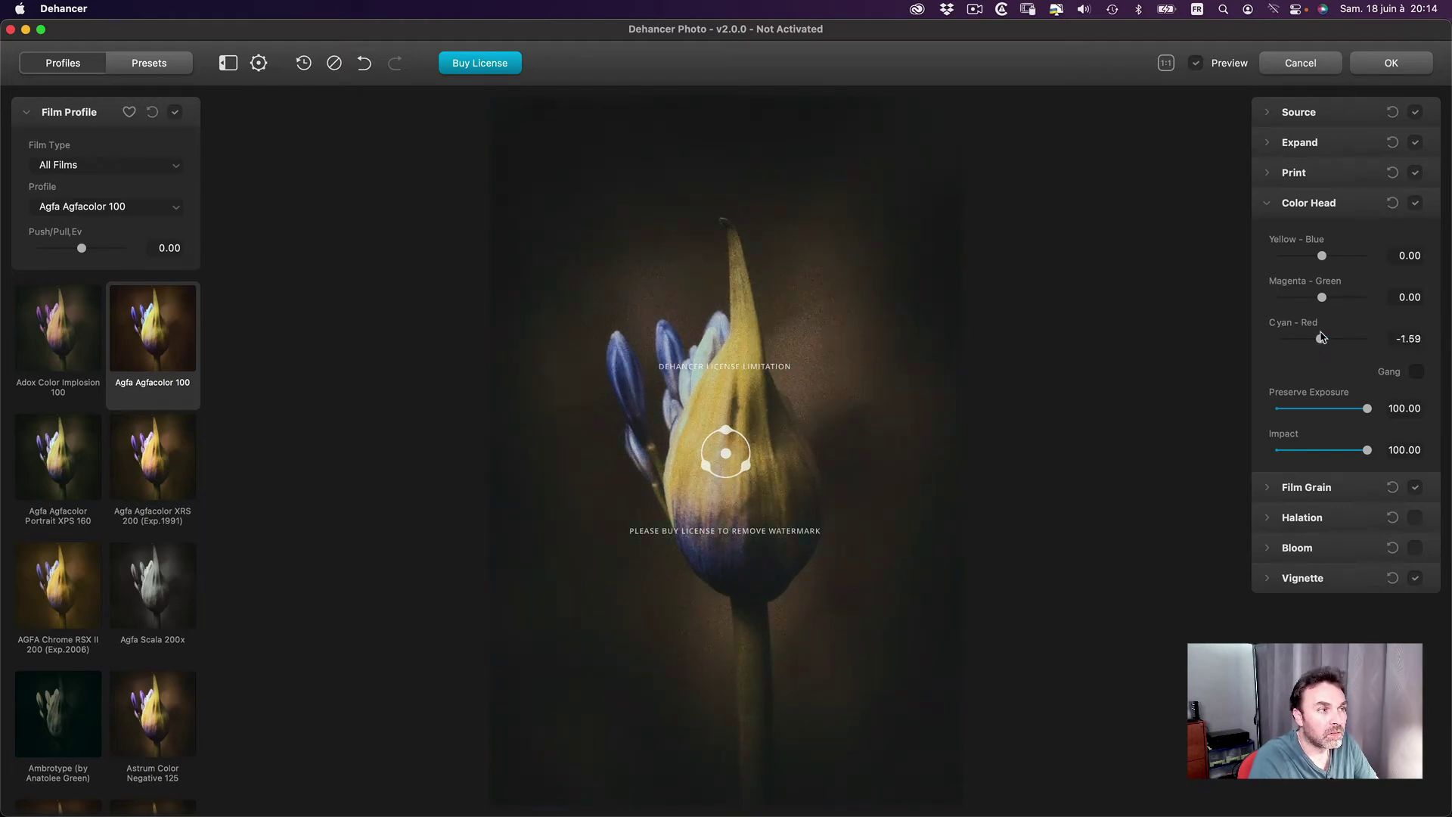
left_click_drag(1310, 338, 1313, 340)
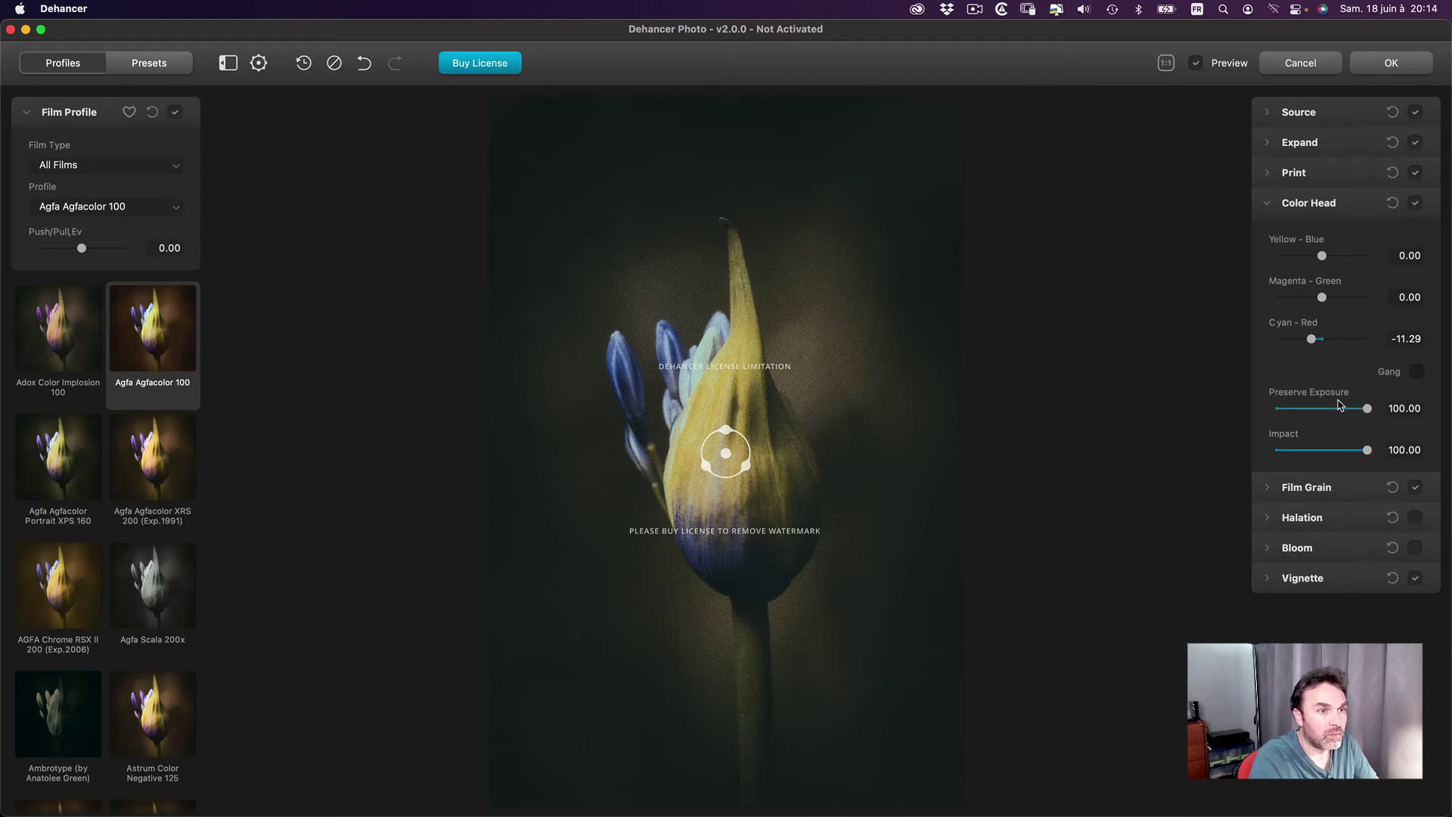
mouse_move(1366, 452)
left_mouse_down()
mouse_move(1326, 451)
mouse_move(1373, 450)
left_mouse_up()
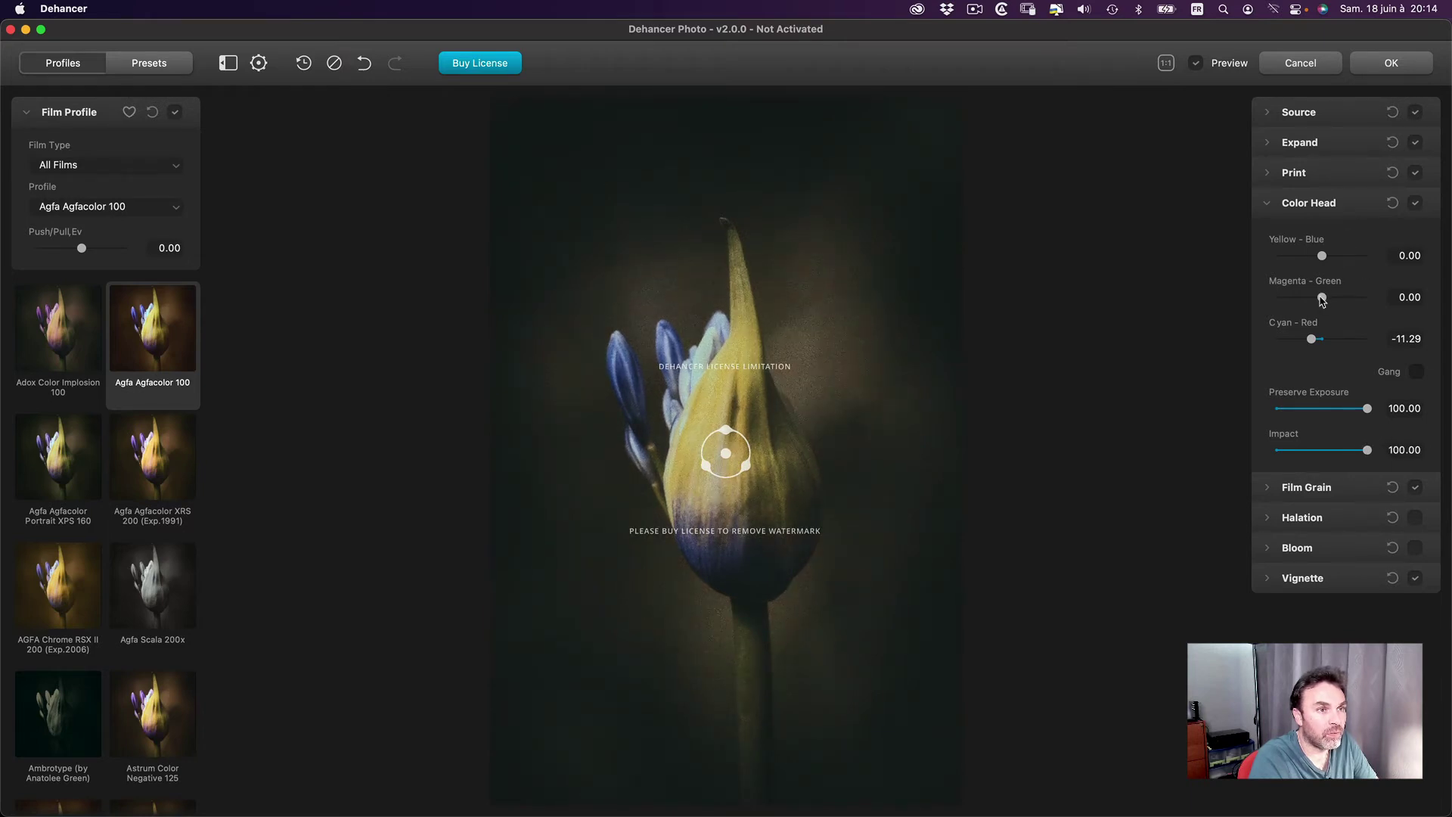
Shift toward magenta, compare Color Head off and on, then move ganged axes to 15.27.
left_click_drag(1321, 297, 1318, 297)
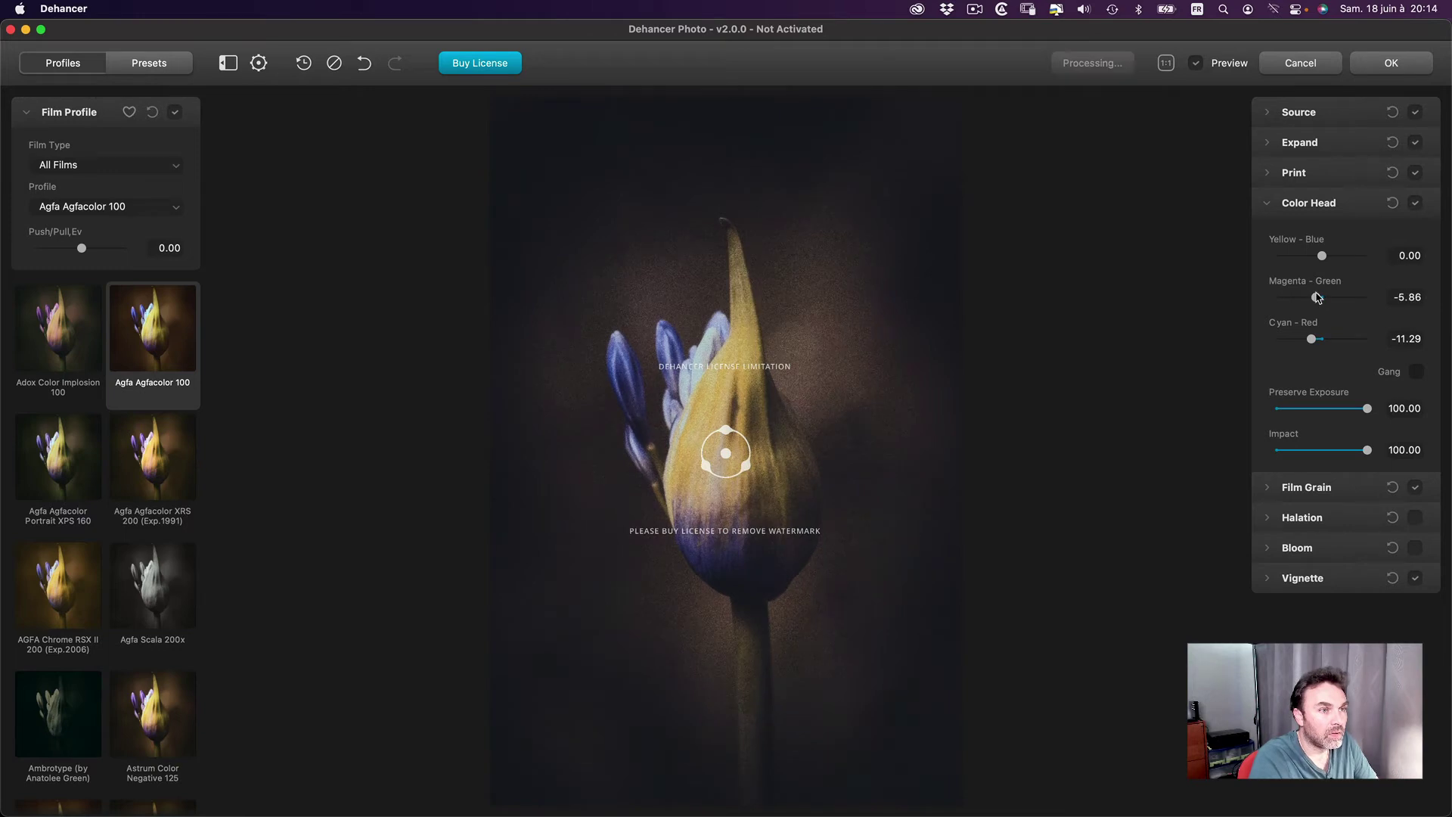
left_click(1415, 204)
left_click(1415, 205)
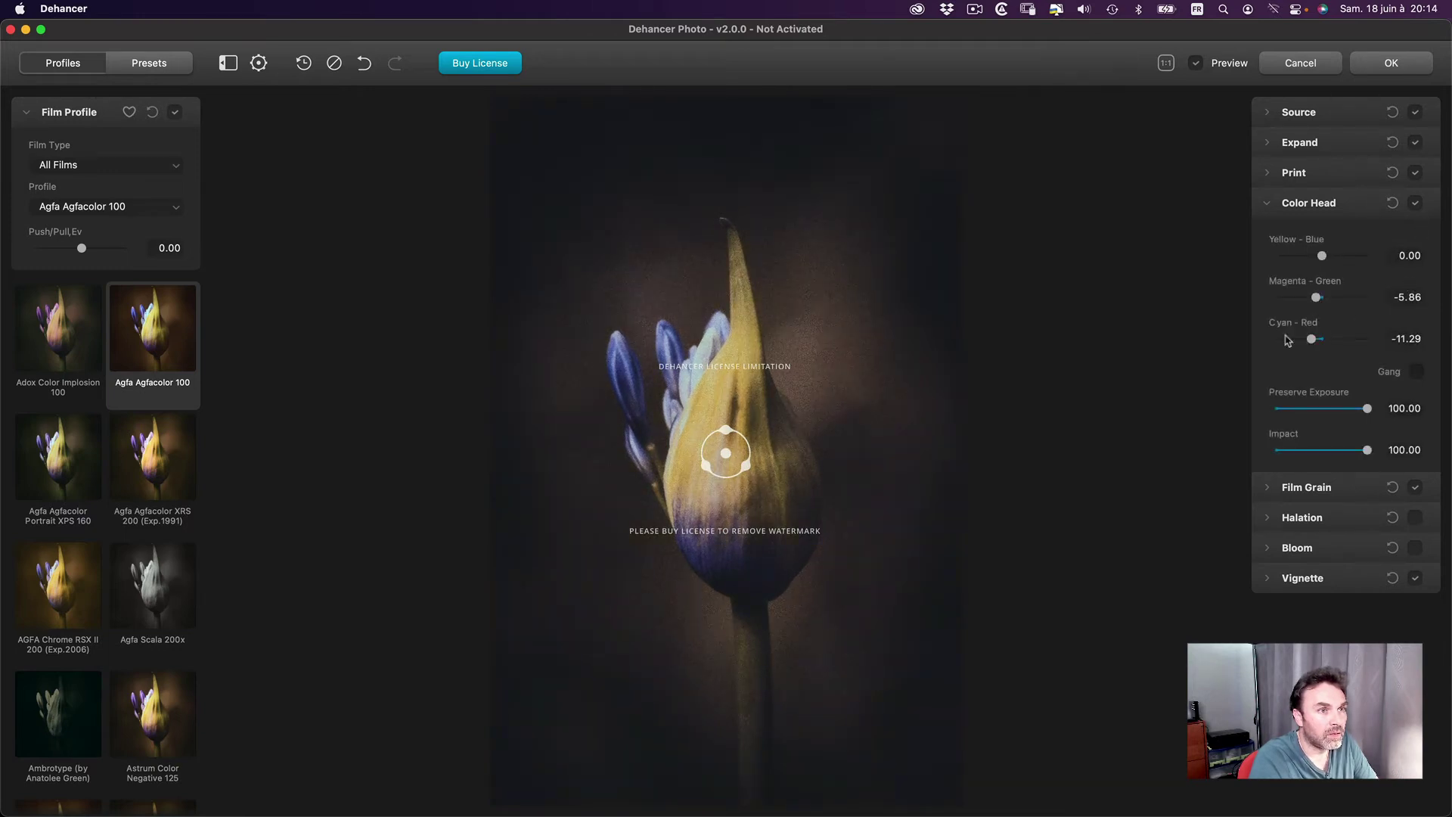
left_click_drag(1321, 256, 1325, 257)
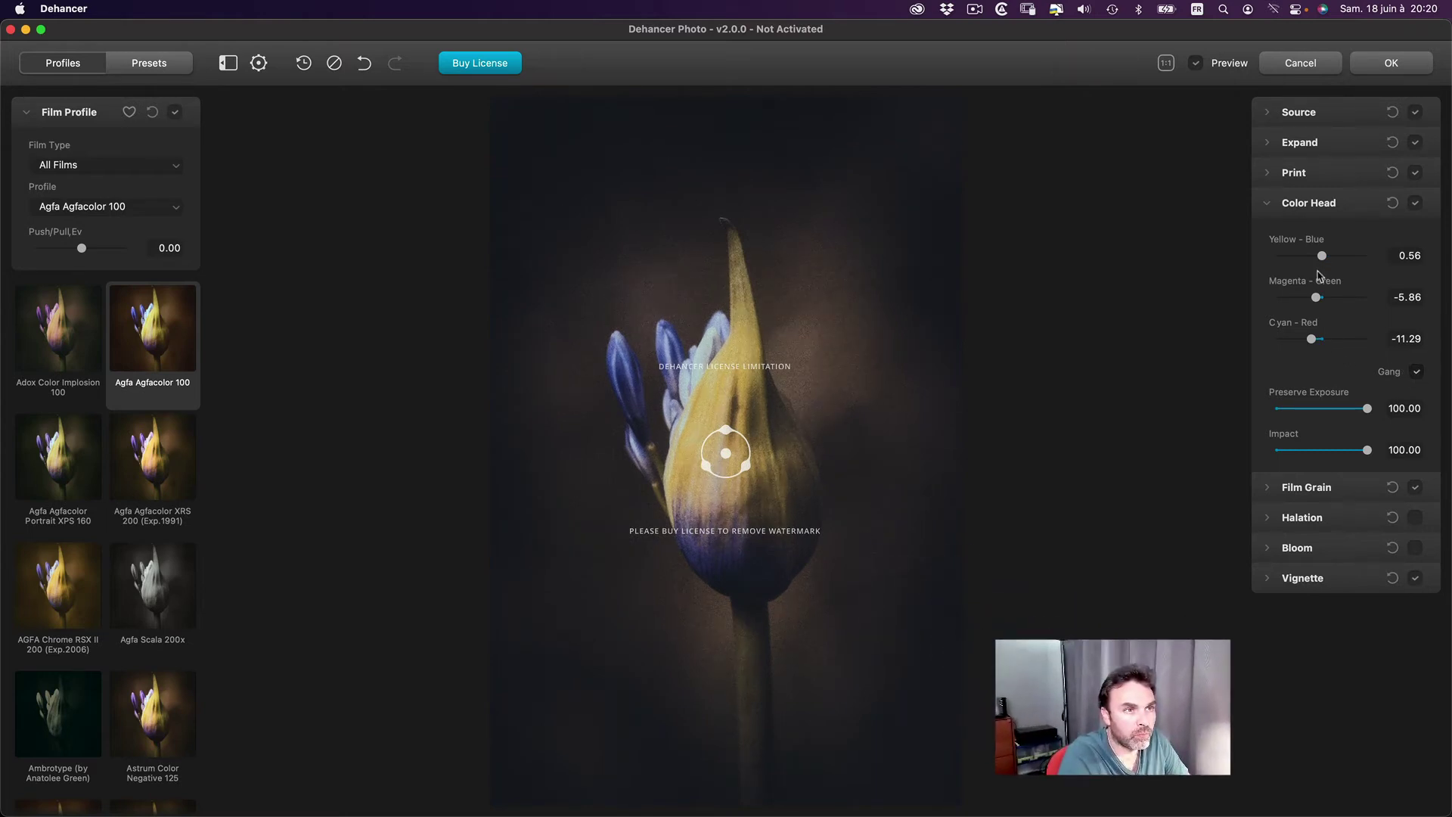
mouse_move(1322, 257)
left_mouse_down()
mouse_move(1285, 257)
mouse_move(1346, 254)
mouse_move(1333, 255)
left_mouse_up()
Reset Color Head then redo to restore 0.56, -5.86 and -11.29, and expand Film Grain.
left_click(1393, 203)
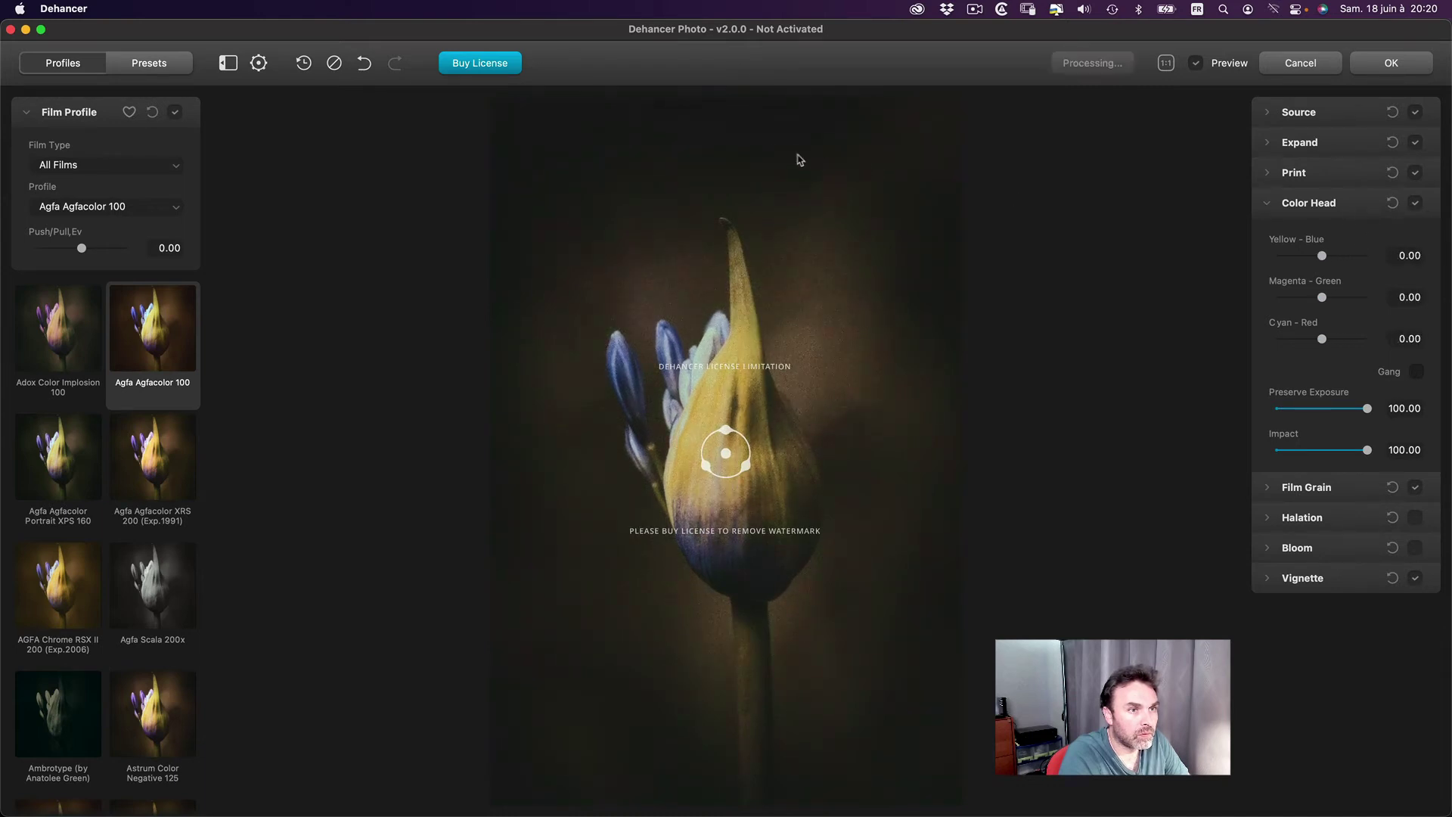
left_click(365, 67)
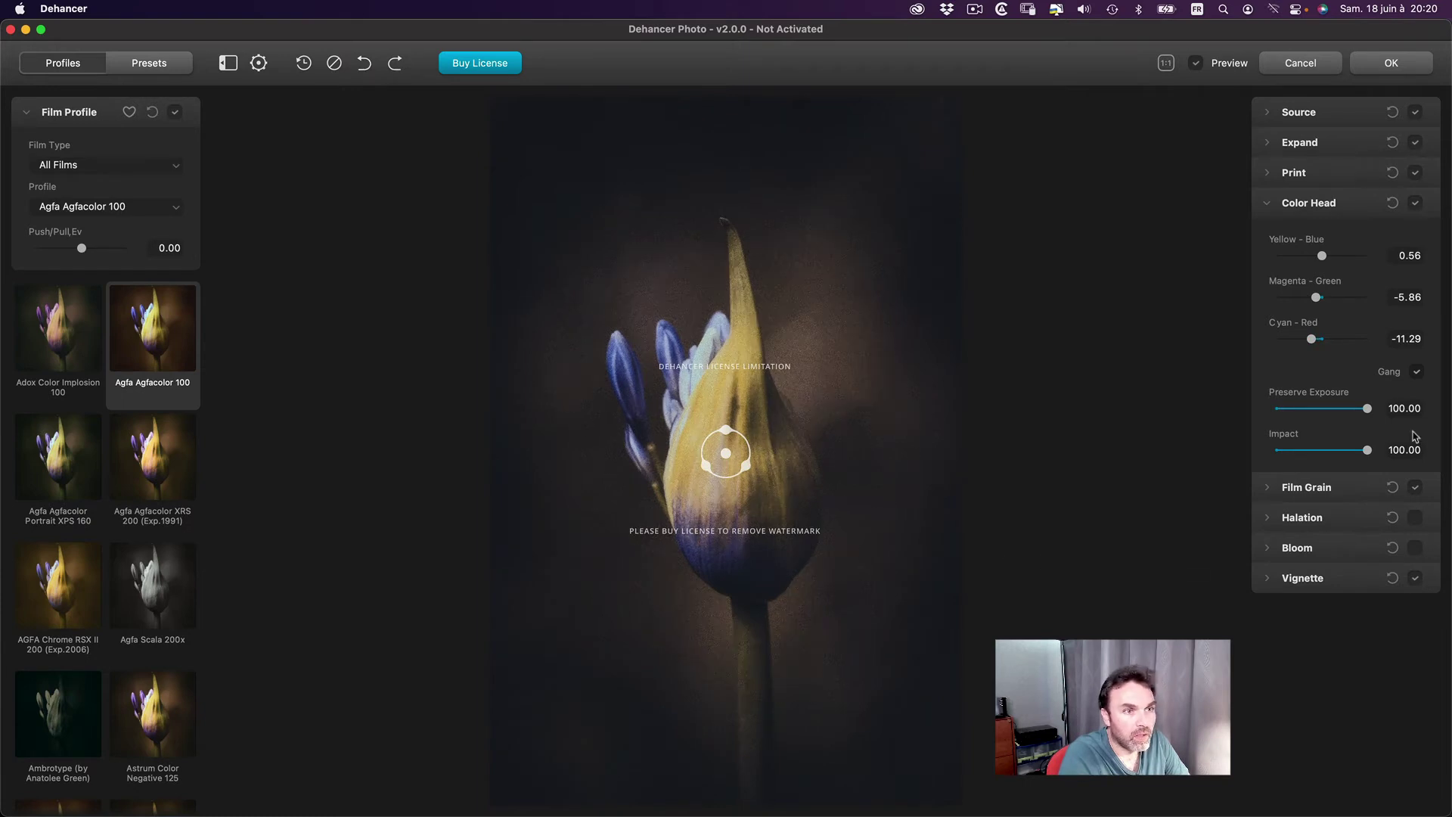
left_click(1337, 210)
left_click(1269, 235)
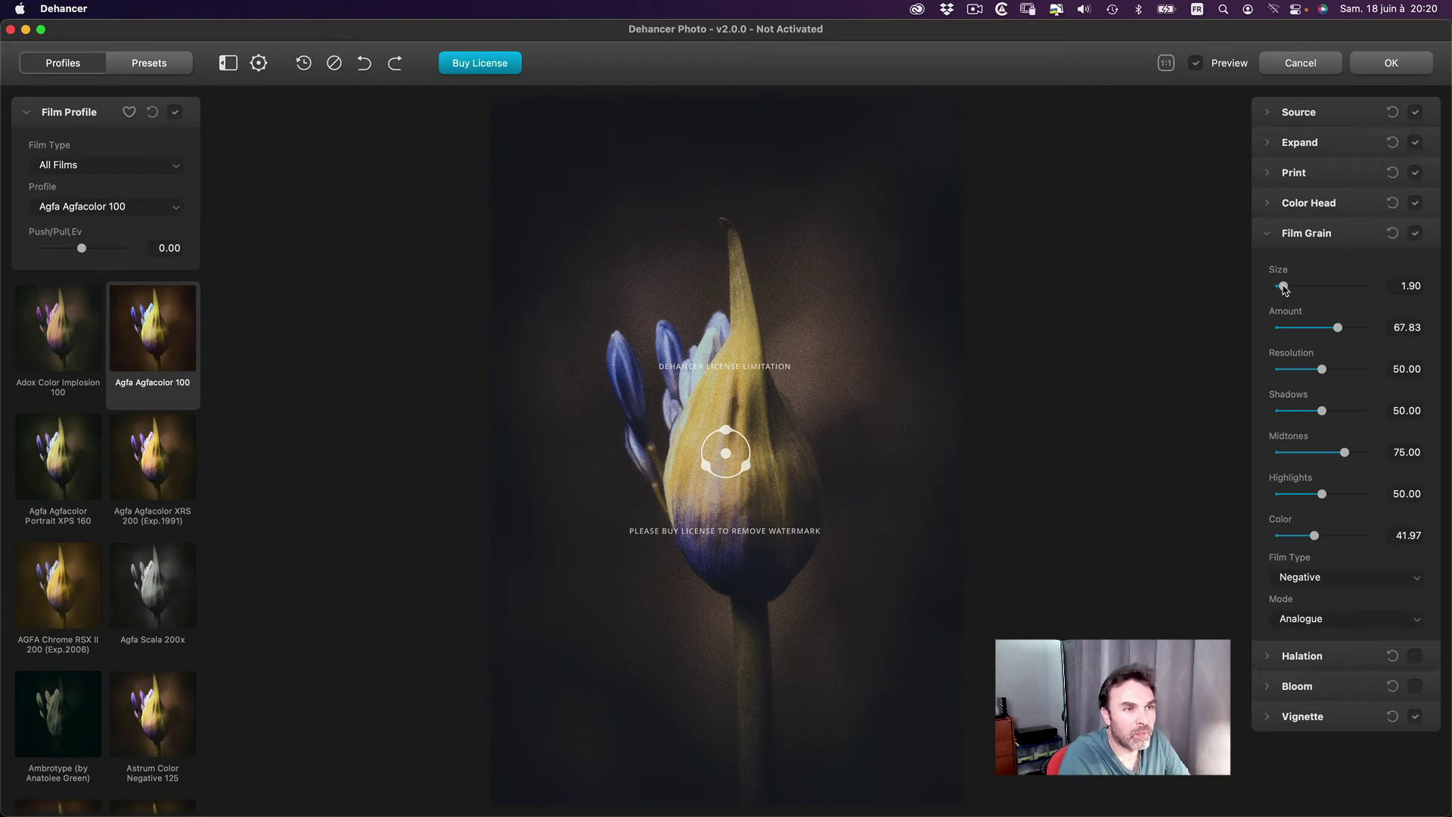
Test coarser grain Size and higher Amount at actual pixel size, returning Amount to 20.
mouse_move(1305, 287)
left_mouse_down()
mouse_move(1376, 289)
mouse_move(1314, 290)
mouse_move(1364, 333)
mouse_move(1311, 329)
mouse_move(1325, 329)
left_mouse_up()
left_click(791, 355)
left_click(913, 344)
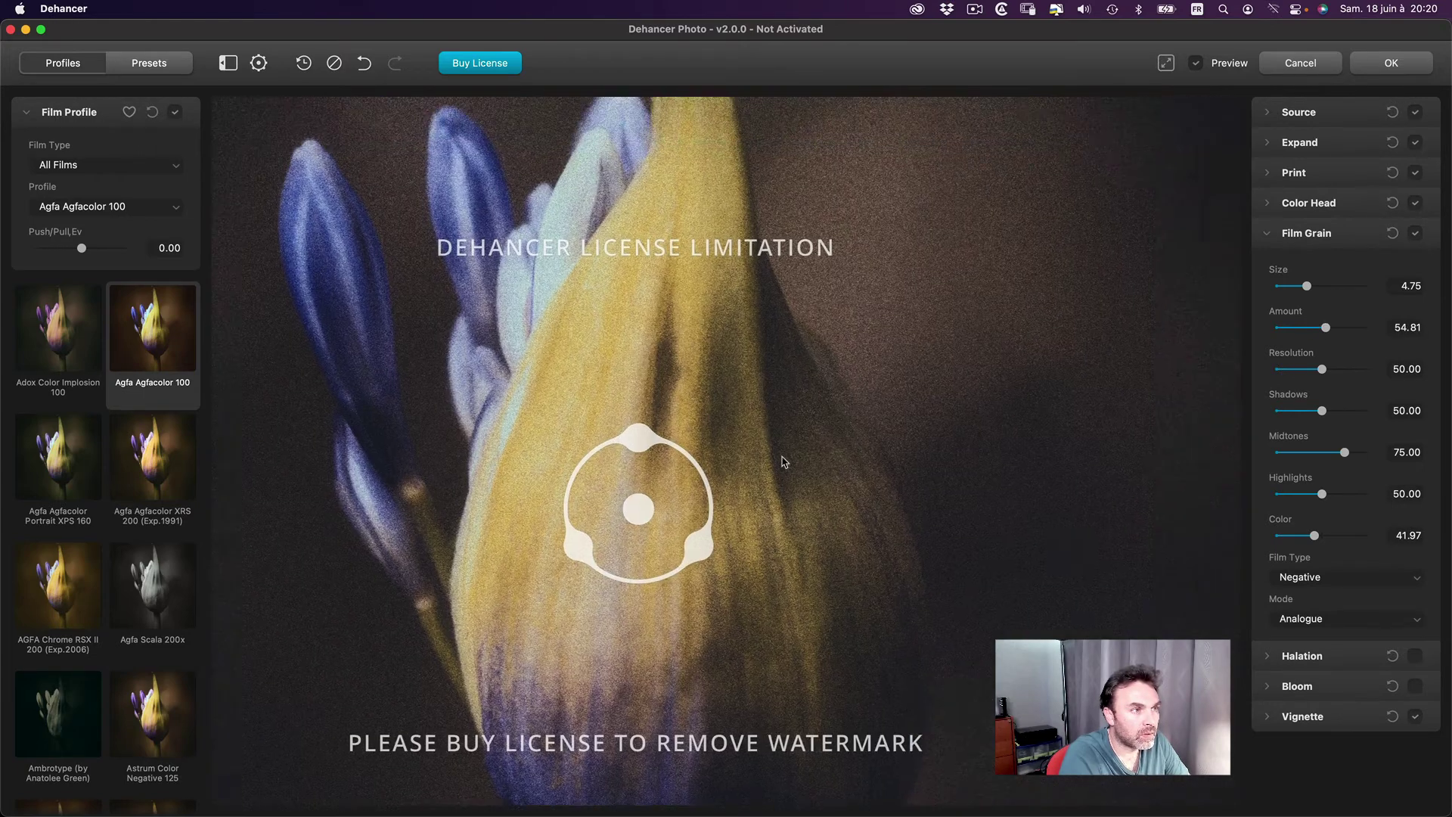
left_click(1132, 532)
mouse_move(1307, 286)
left_mouse_down()
mouse_move(1369, 286)
mouse_move(1274, 286)
mouse_move(1318, 286)
left_mouse_up()
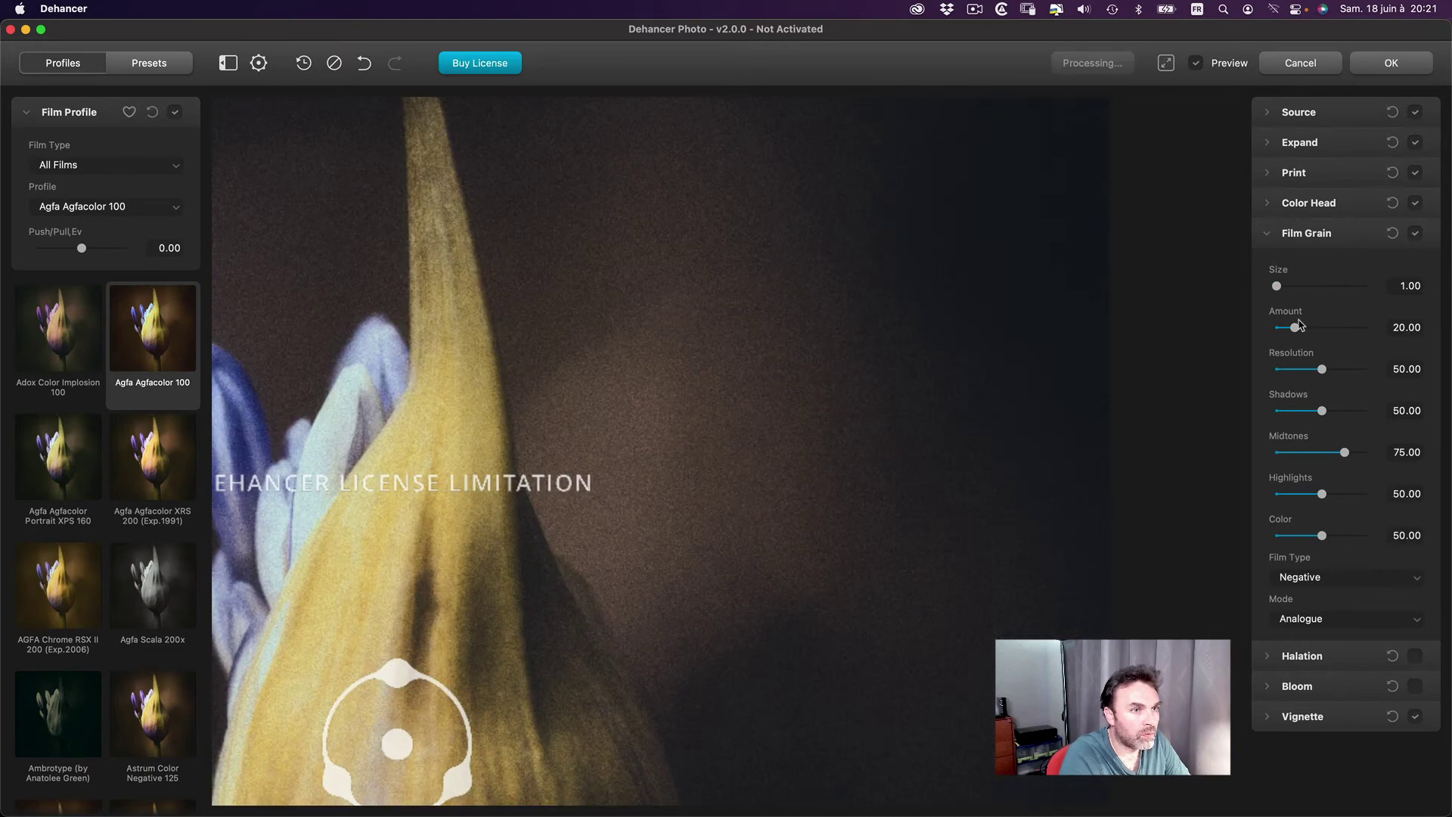
left_click_drag(1294, 328, 1304, 329)
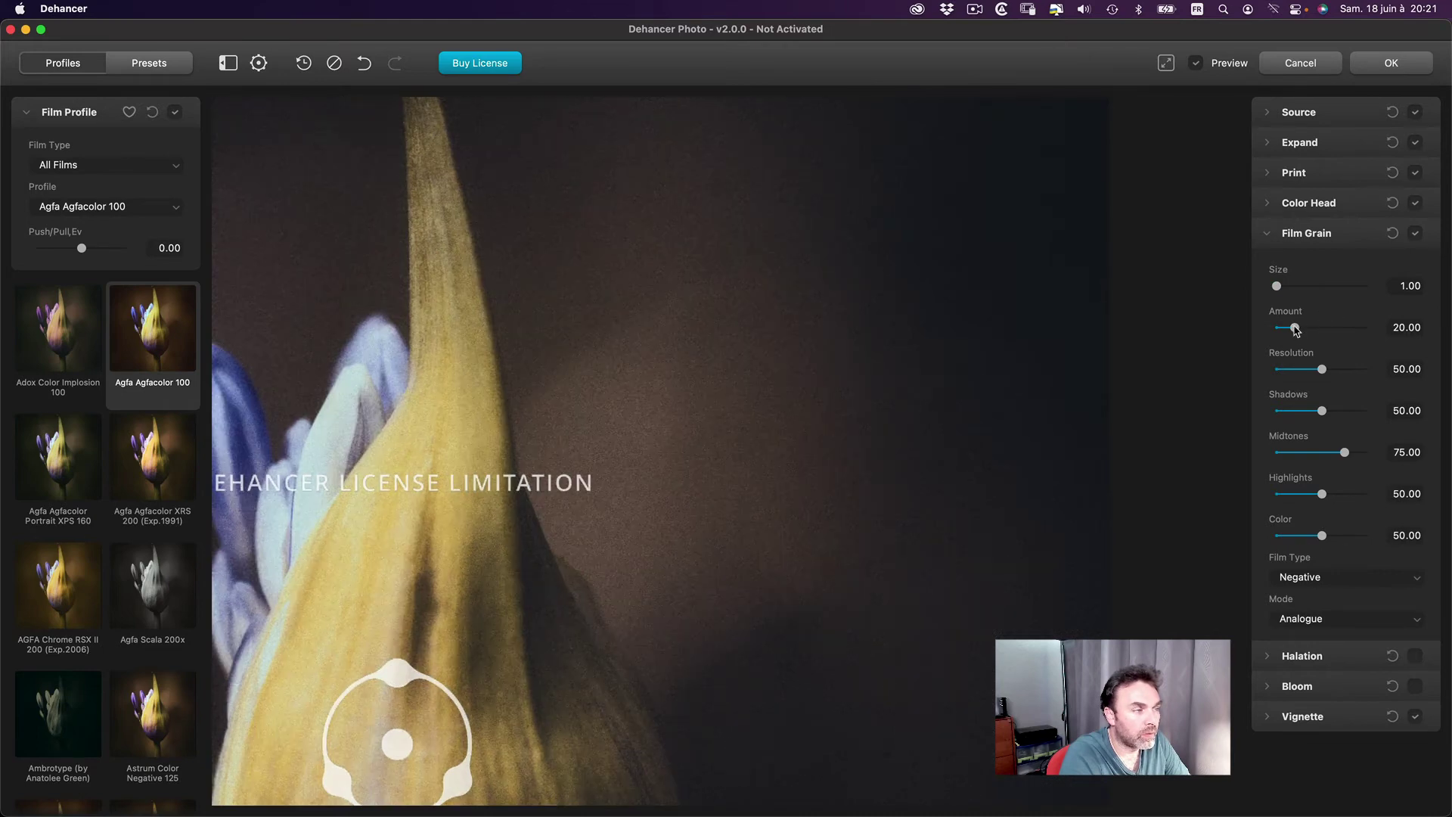
left_click(1392, 233)
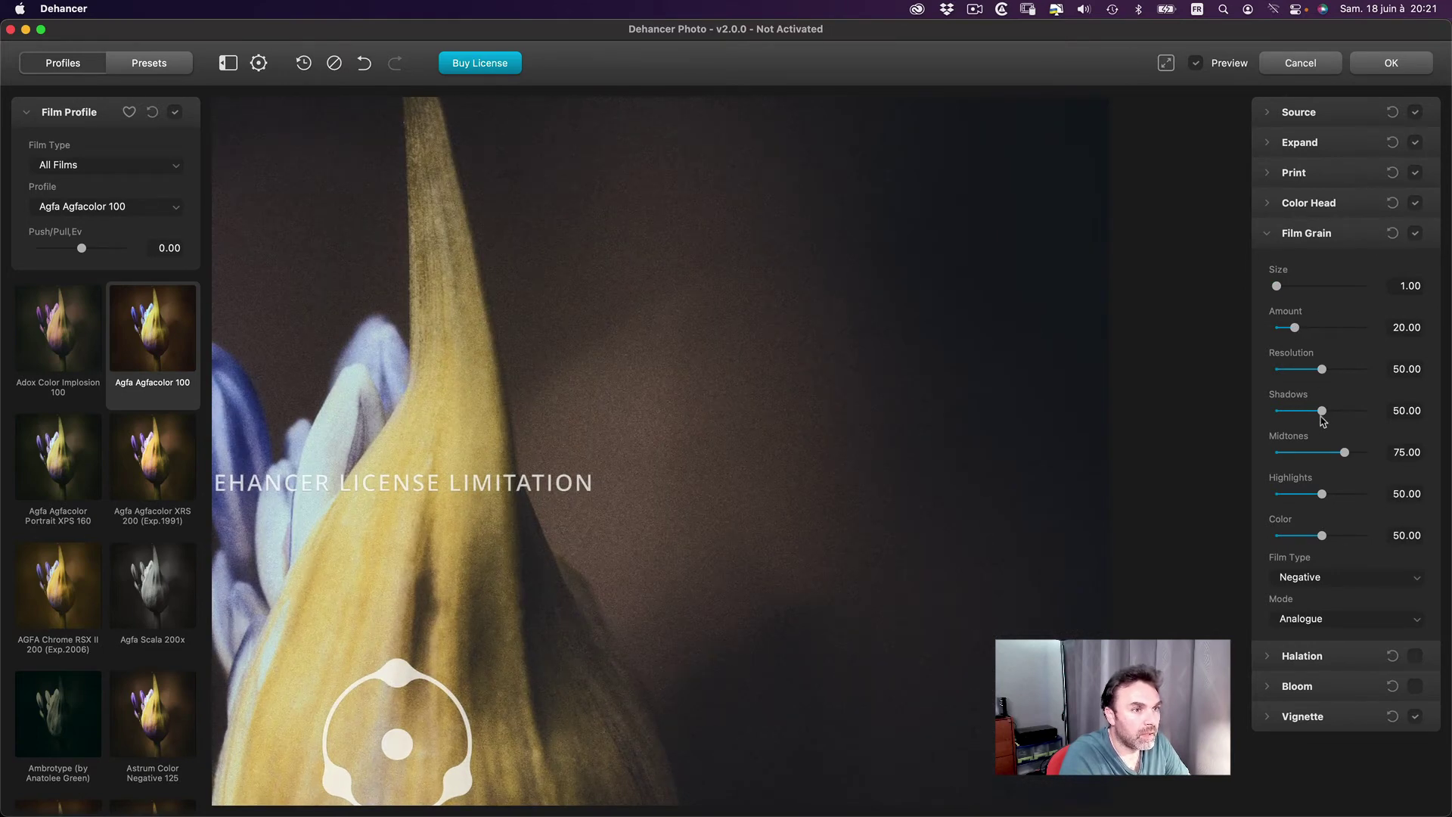
left_click_drag(1053, 334, 984, 540)
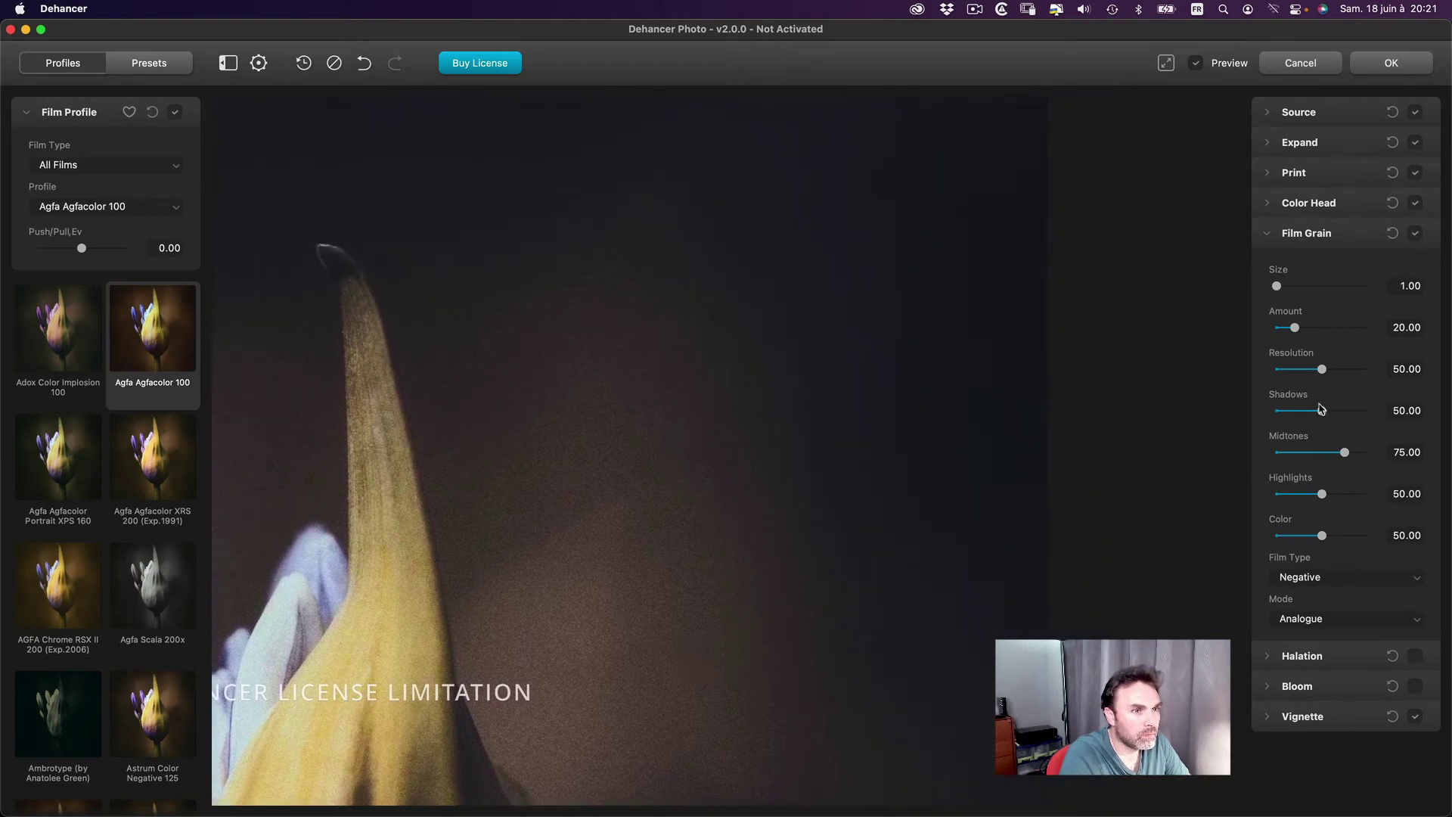
Reset shadow grain to 50 and lower Midtones grain to 59.39.
left_click_drag(1321, 409, 1257, 406)
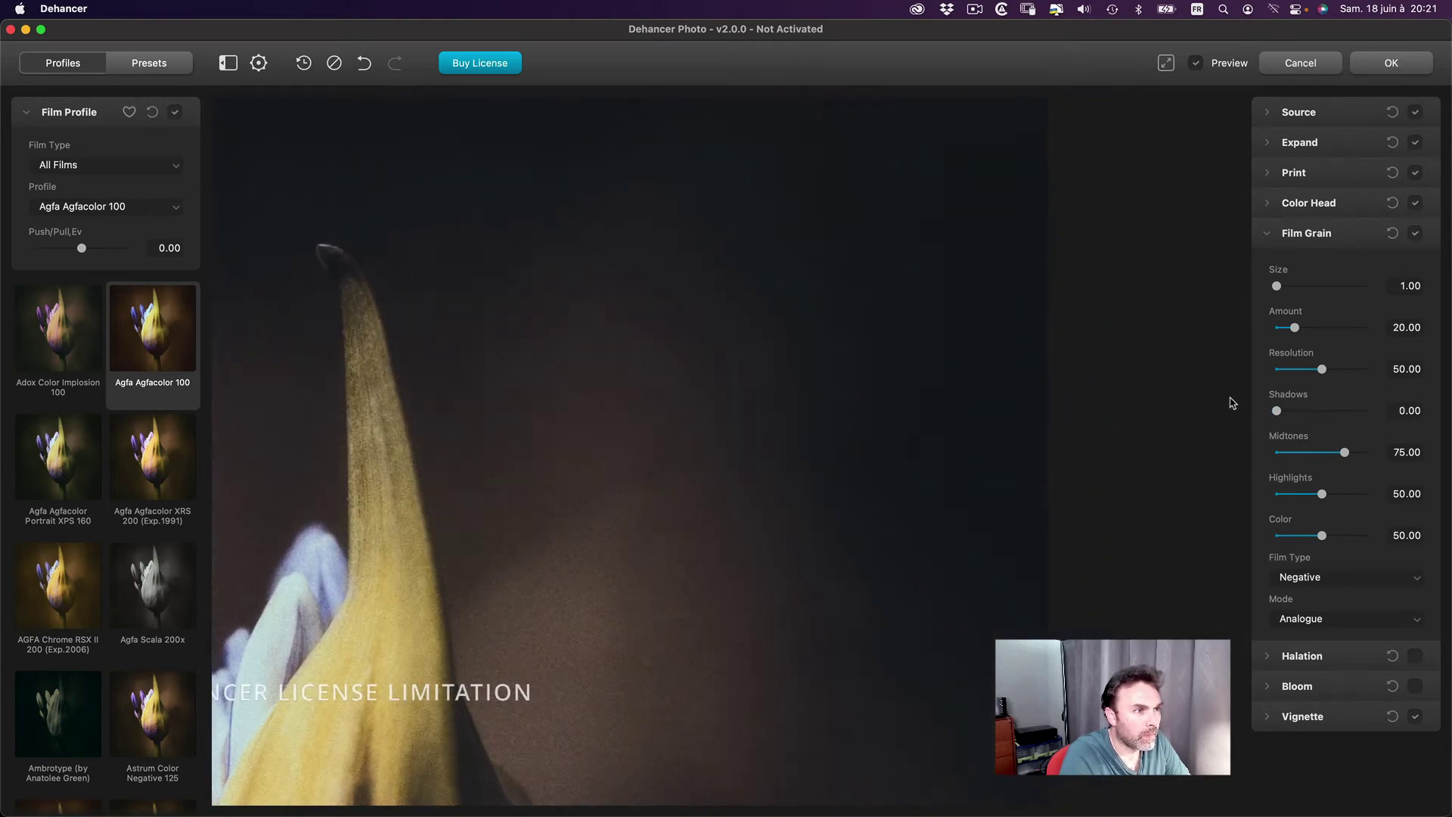
left_click(1278, 411)
double_click(1278, 411)
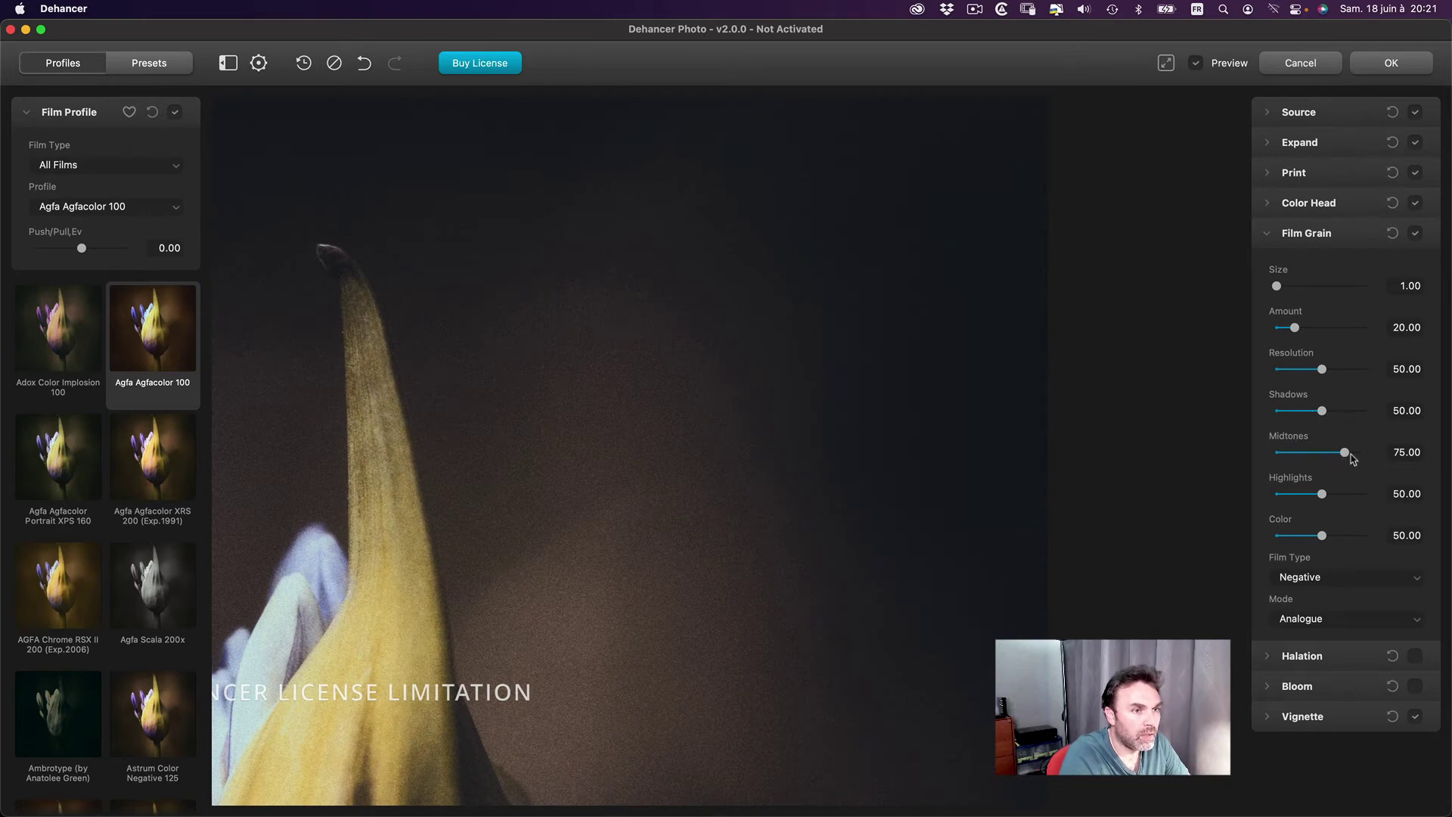
mouse_move(1347, 453)
left_mouse_down()
mouse_move(1328, 453)
mouse_move(1368, 494)
left_mouse_up()
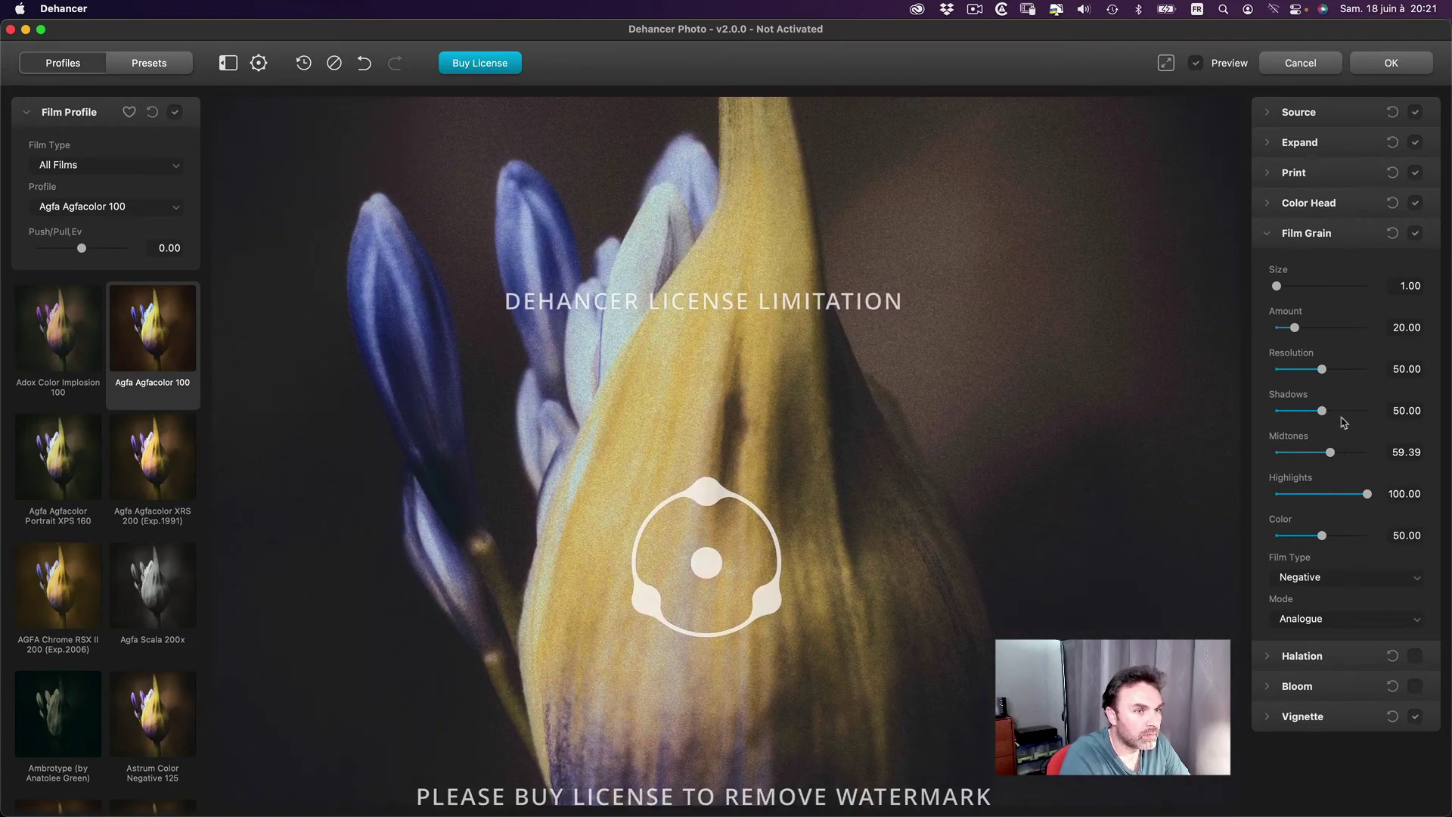
Test Highlights and Color grain extremes, then reset both back to 50.
left_click_drag(1367, 494, 1218, 492)
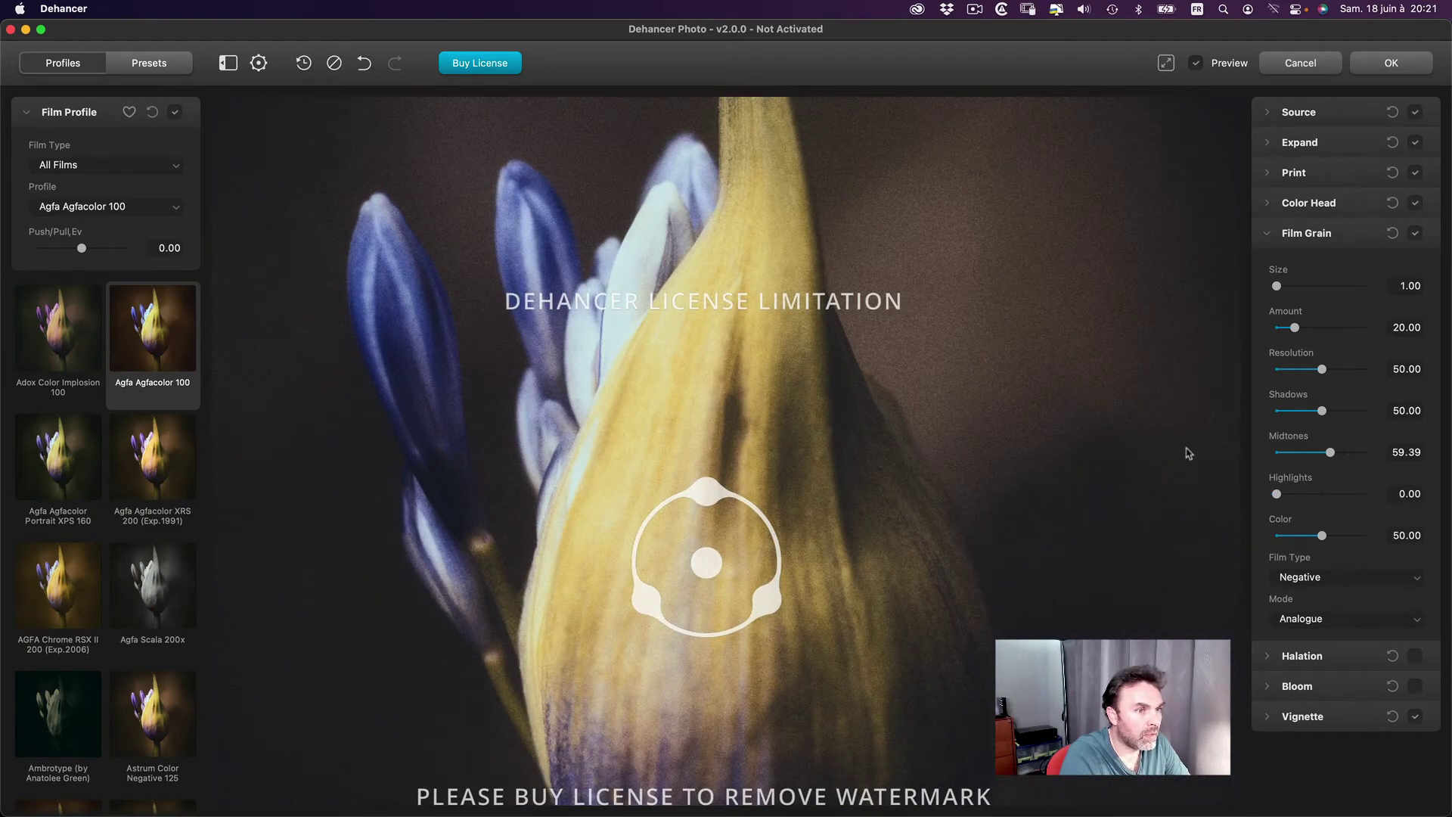
left_click_drag(1277, 494, 1373, 496)
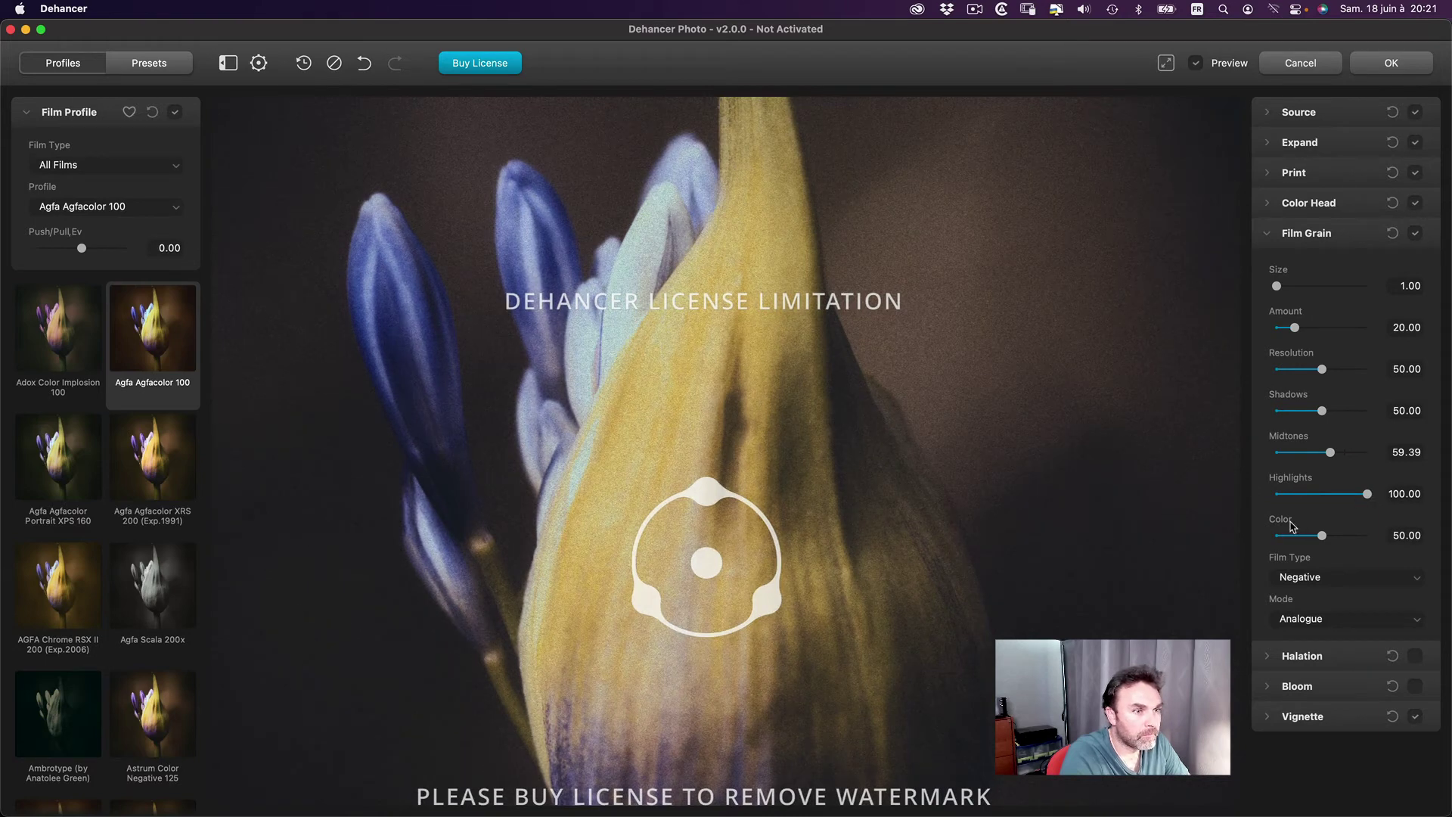
left_click_drag(1322, 535, 1236, 532)
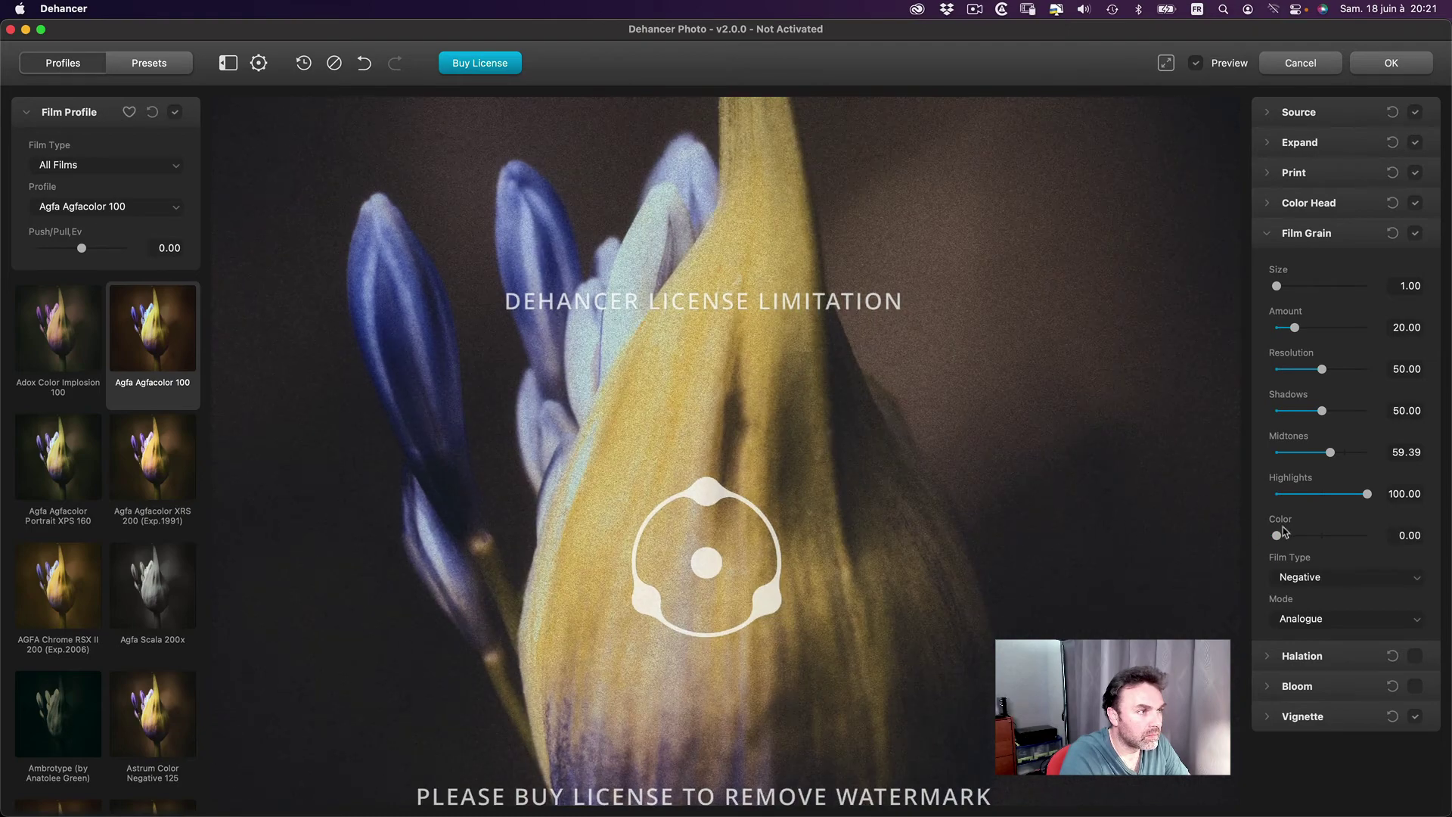
left_click_drag(1325, 535, 1365, 537)
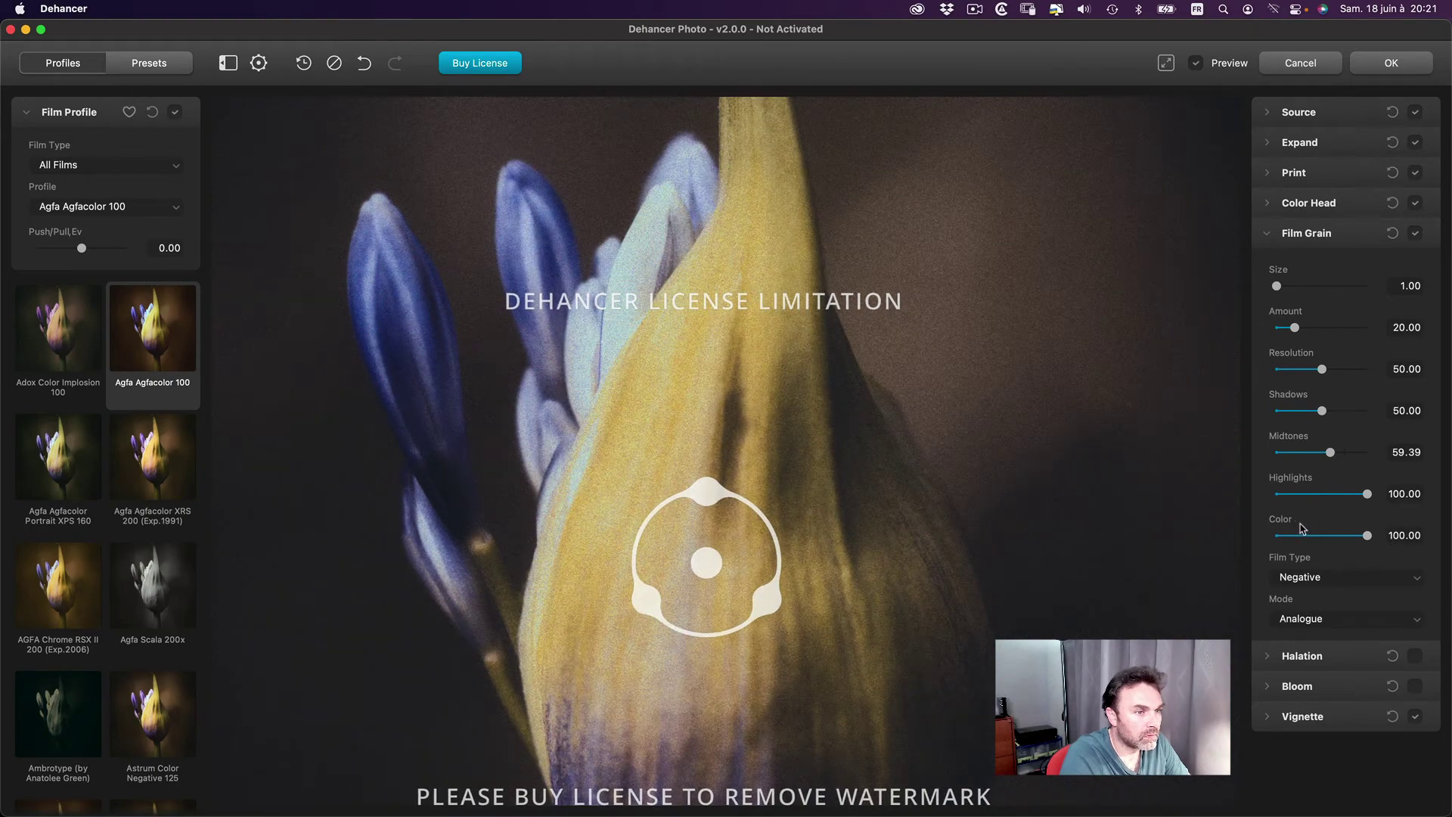
double_click(1367, 535)
double_click(1367, 494)
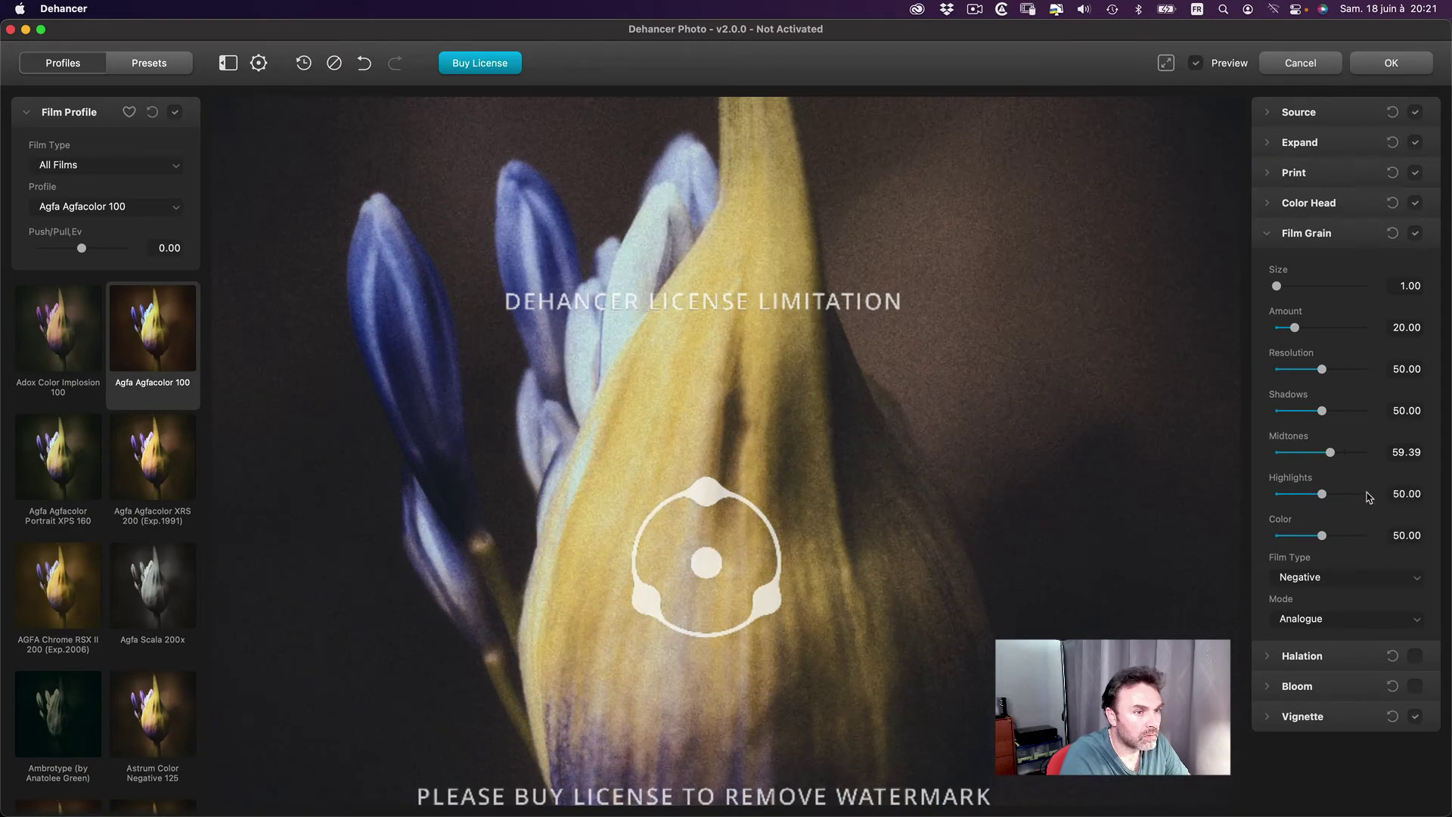
Keep Negative film type and Analogue grain mode, then collapse Film Grain.
left_click(1318, 581)
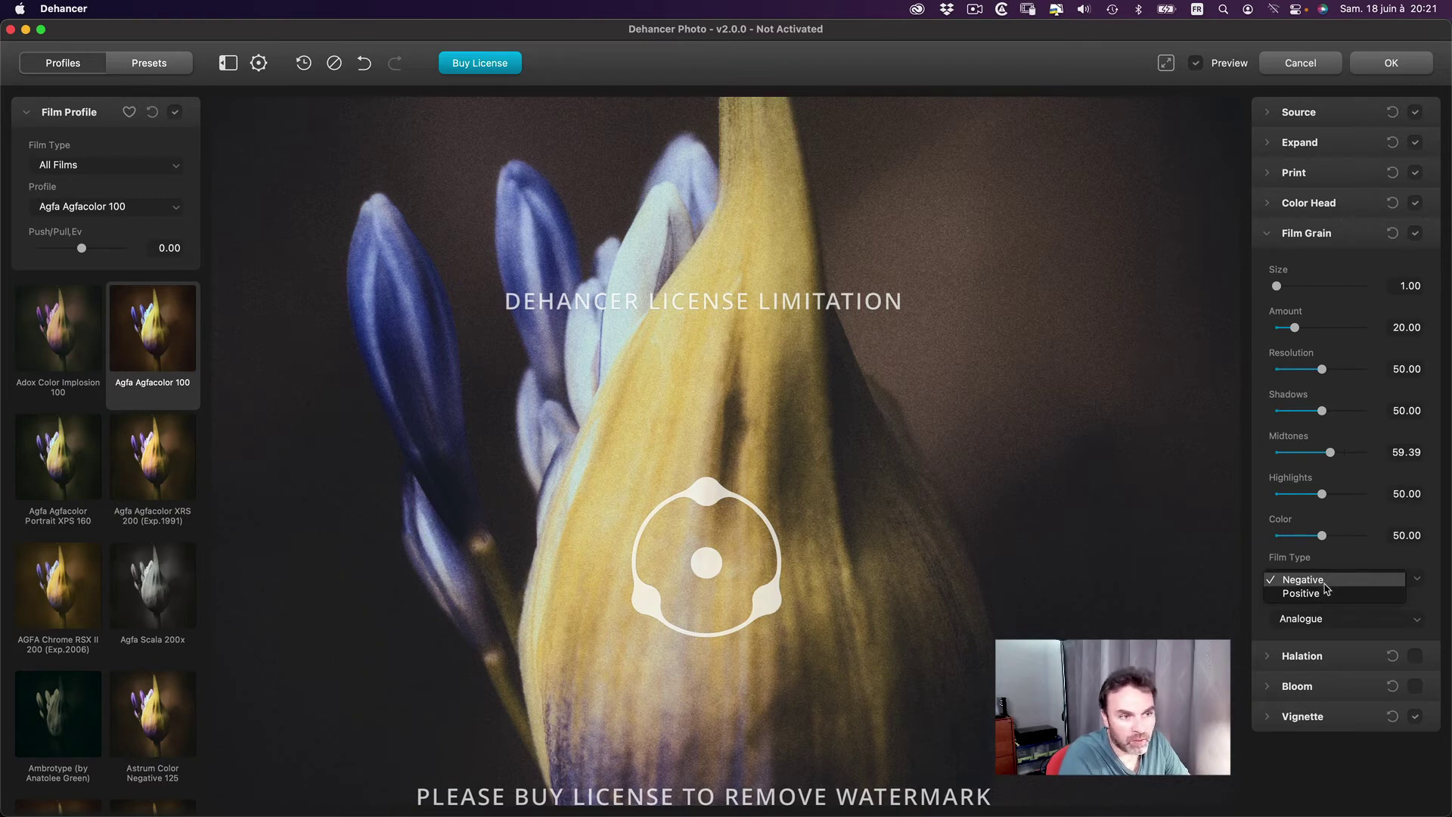
left_click(1320, 580)
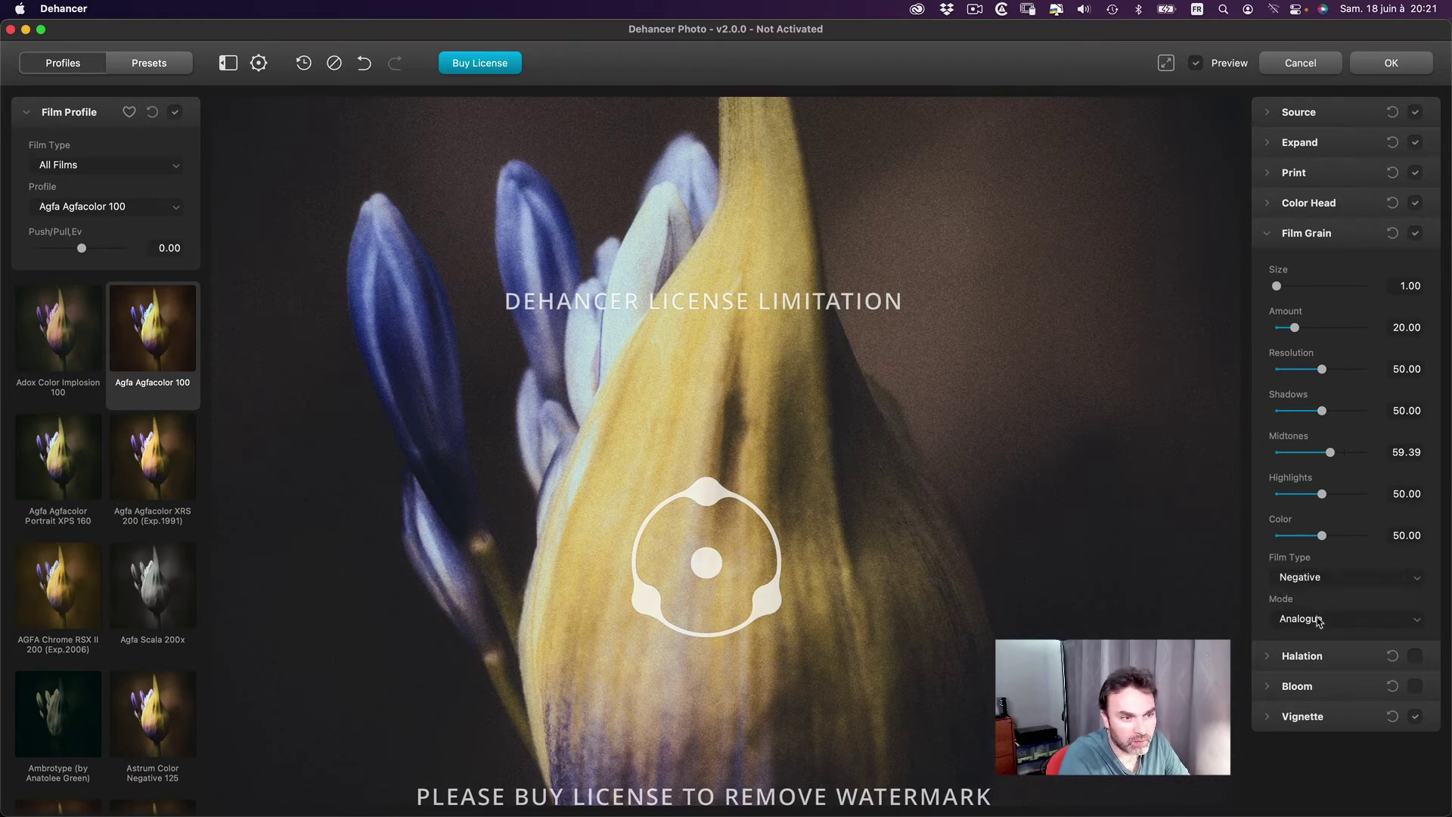
left_click(1318, 620)
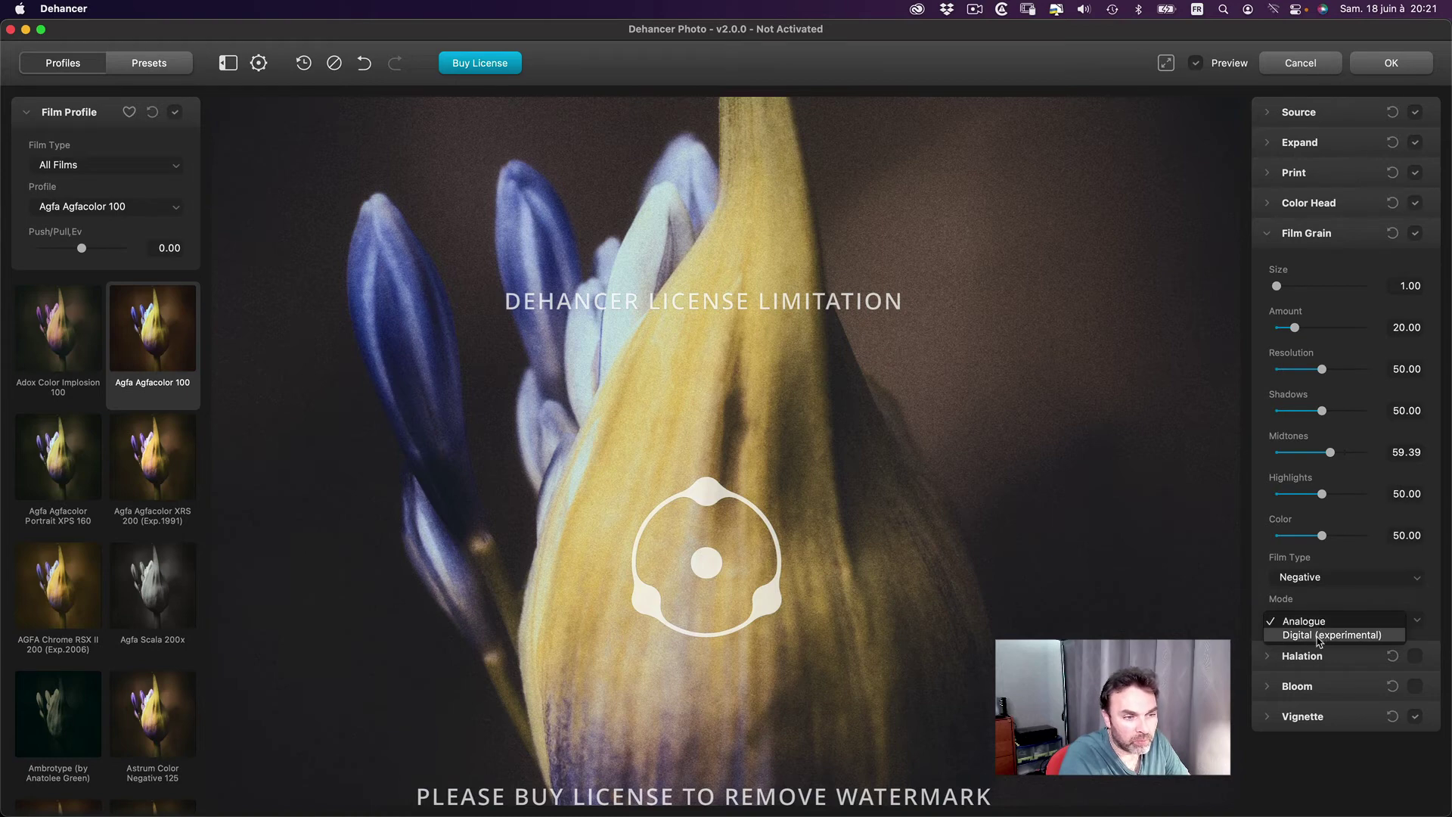
left_click(1315, 618)
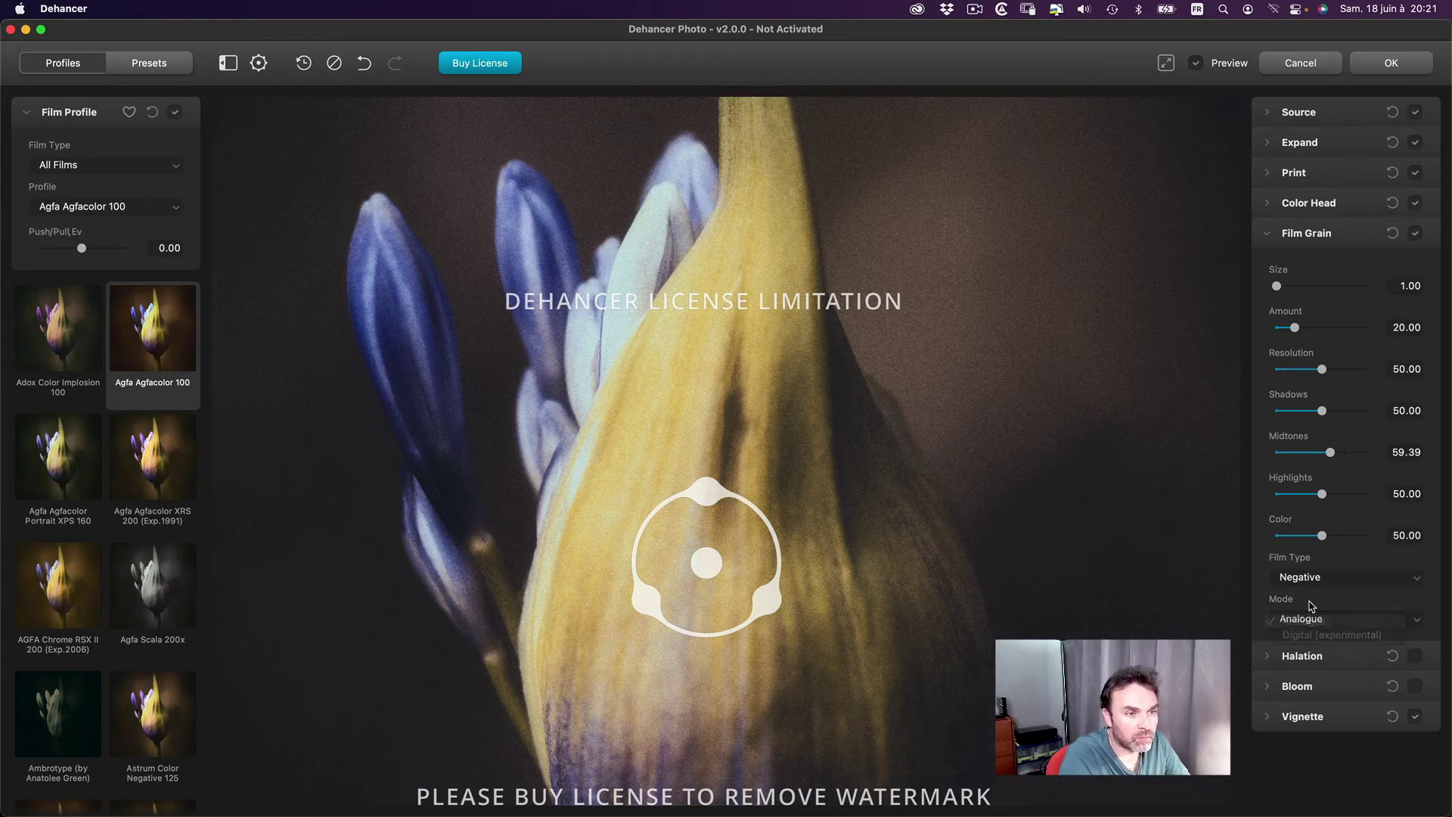
left_click(1318, 620)
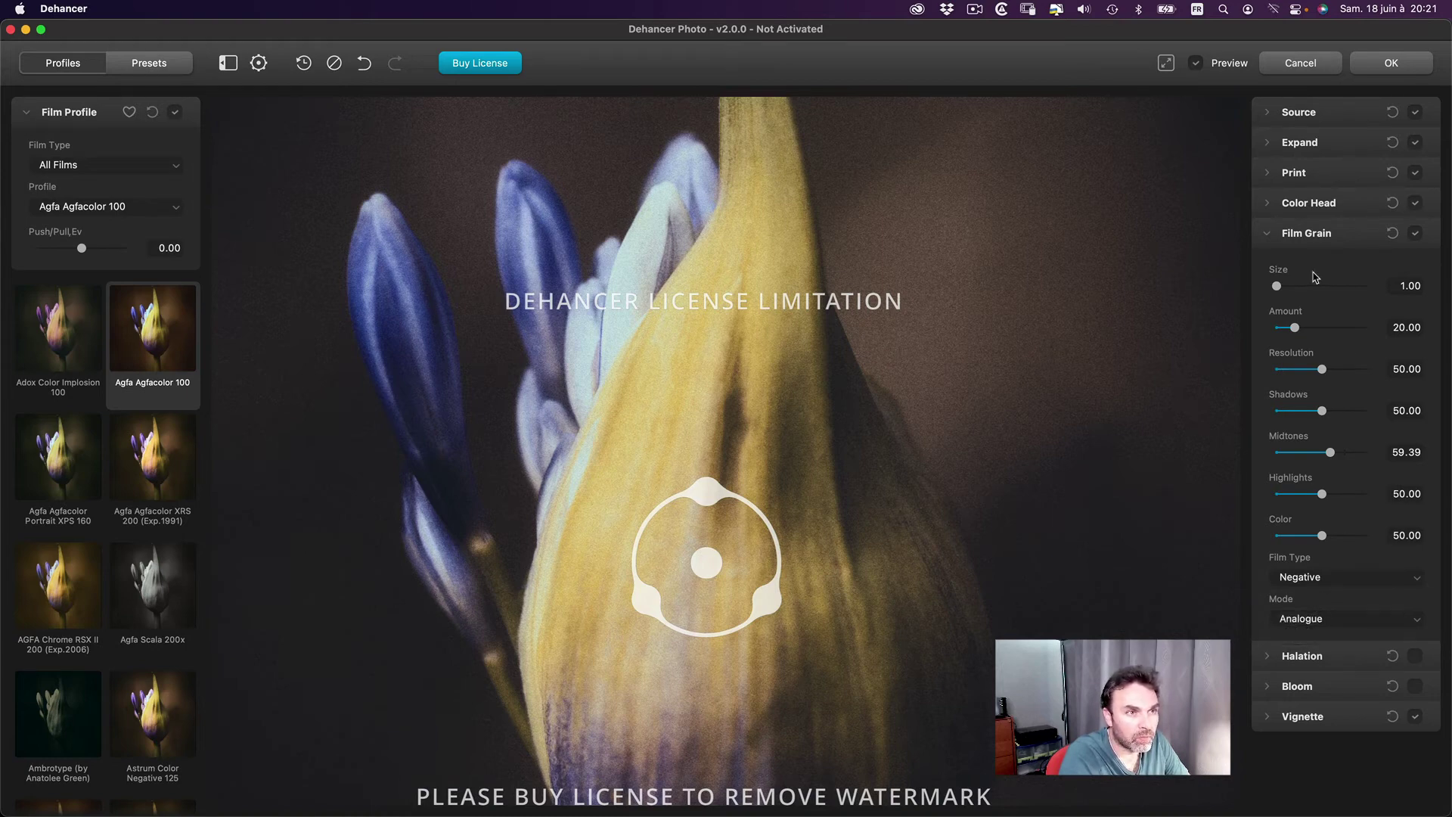
left_click(1269, 236)
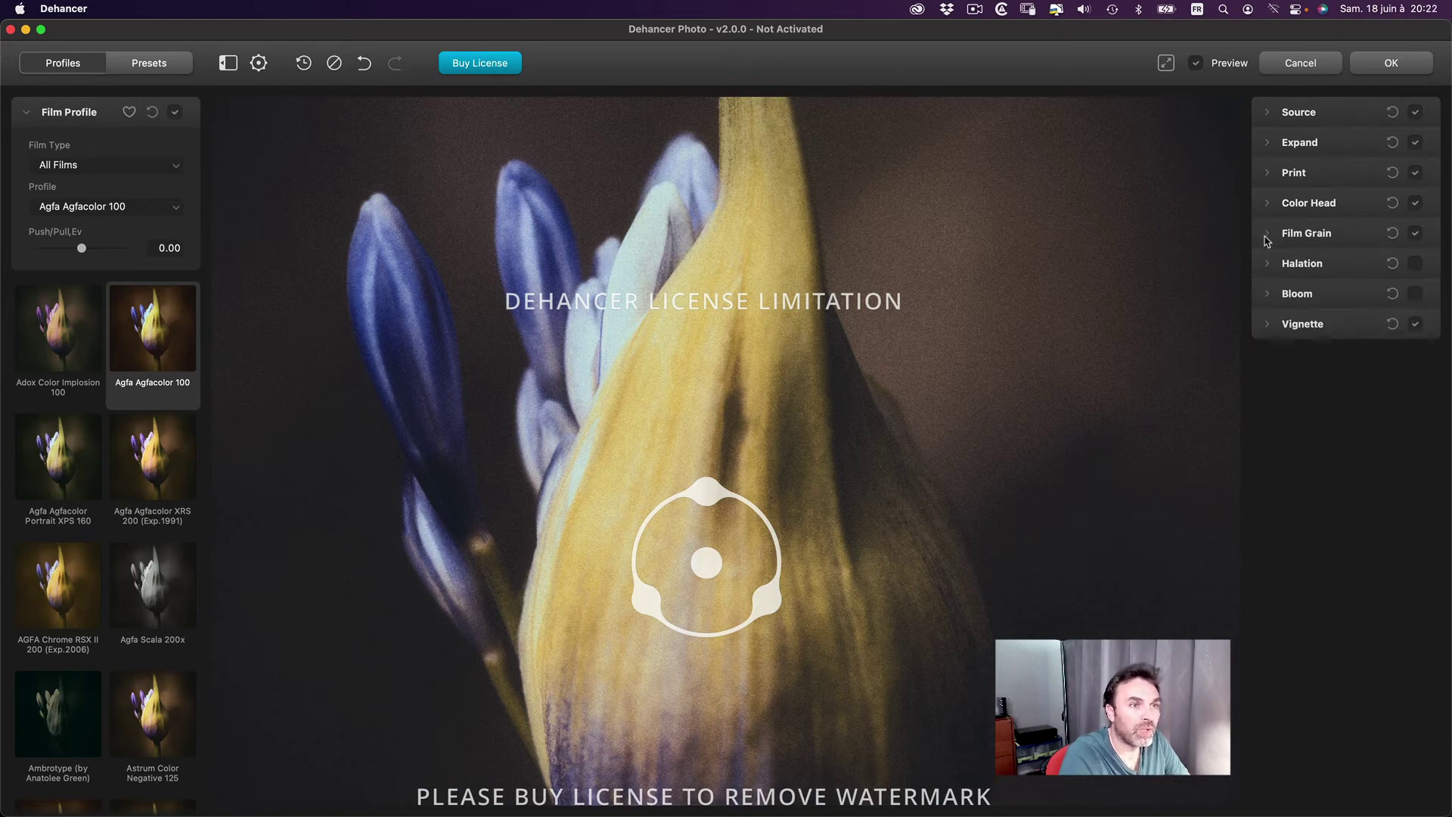
Expand and enable Halation, preview its mask, then return to normal colour view.
left_click(1268, 265)
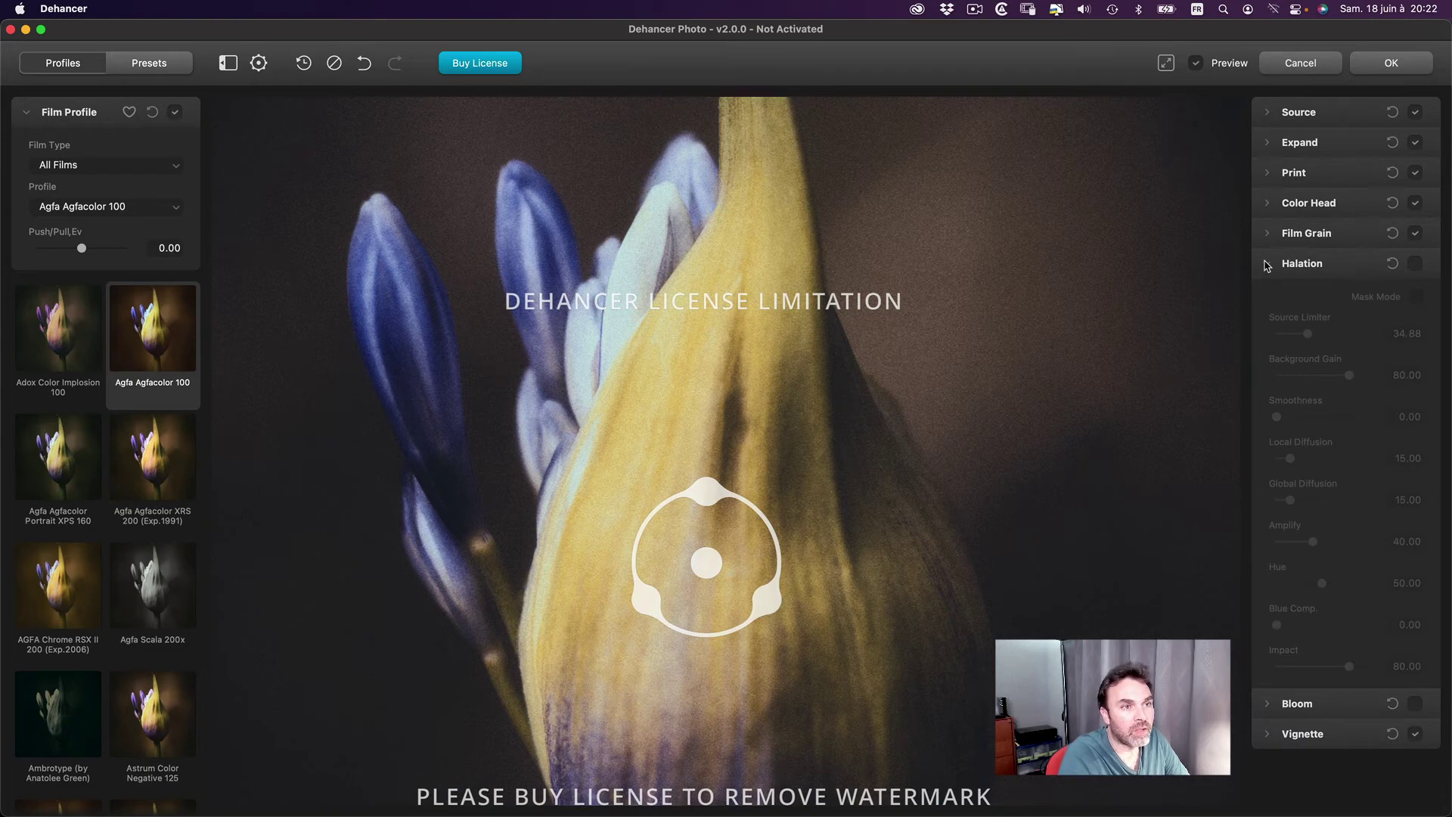
left_click(1415, 263)
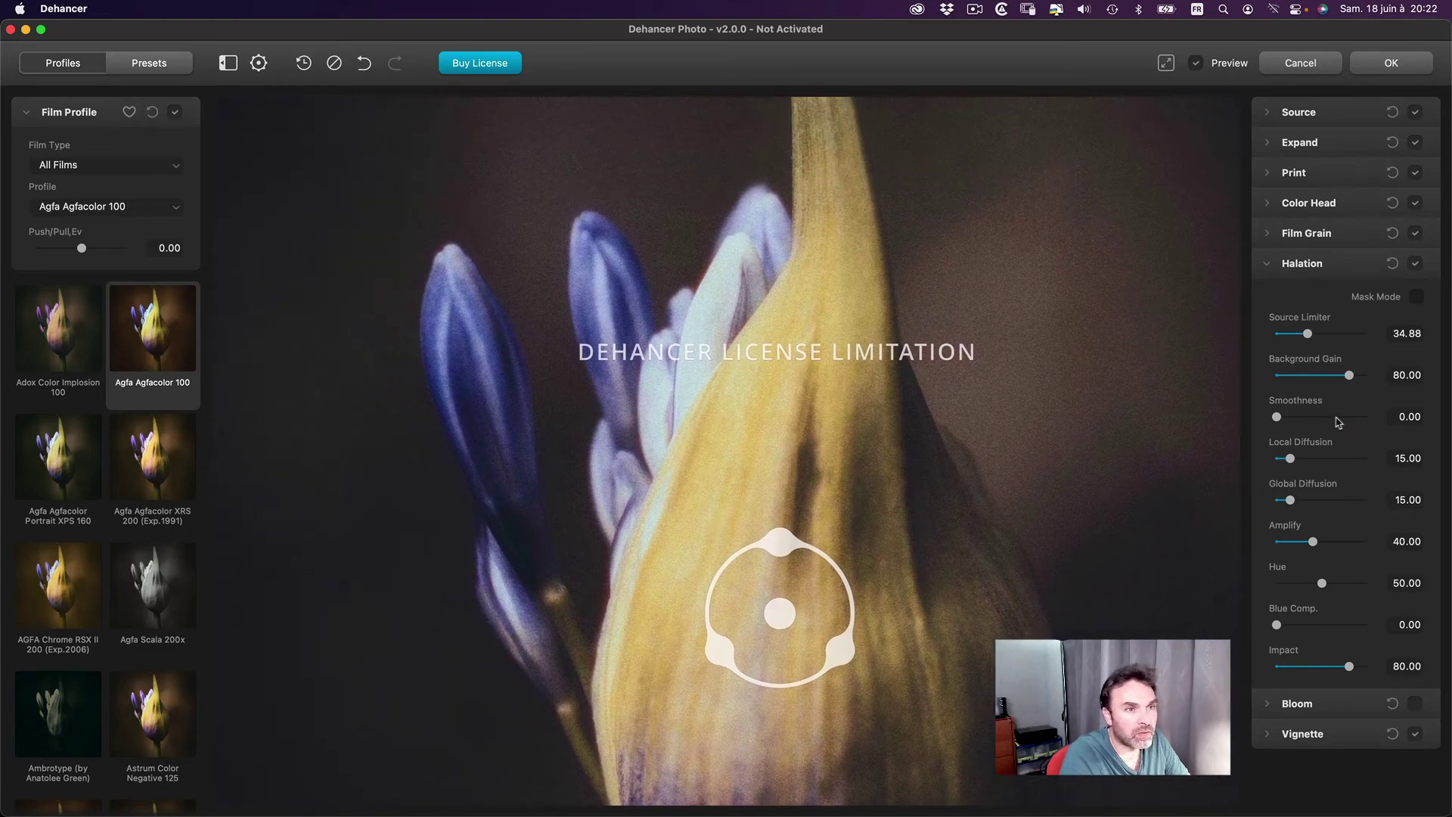
left_click(1418, 296)
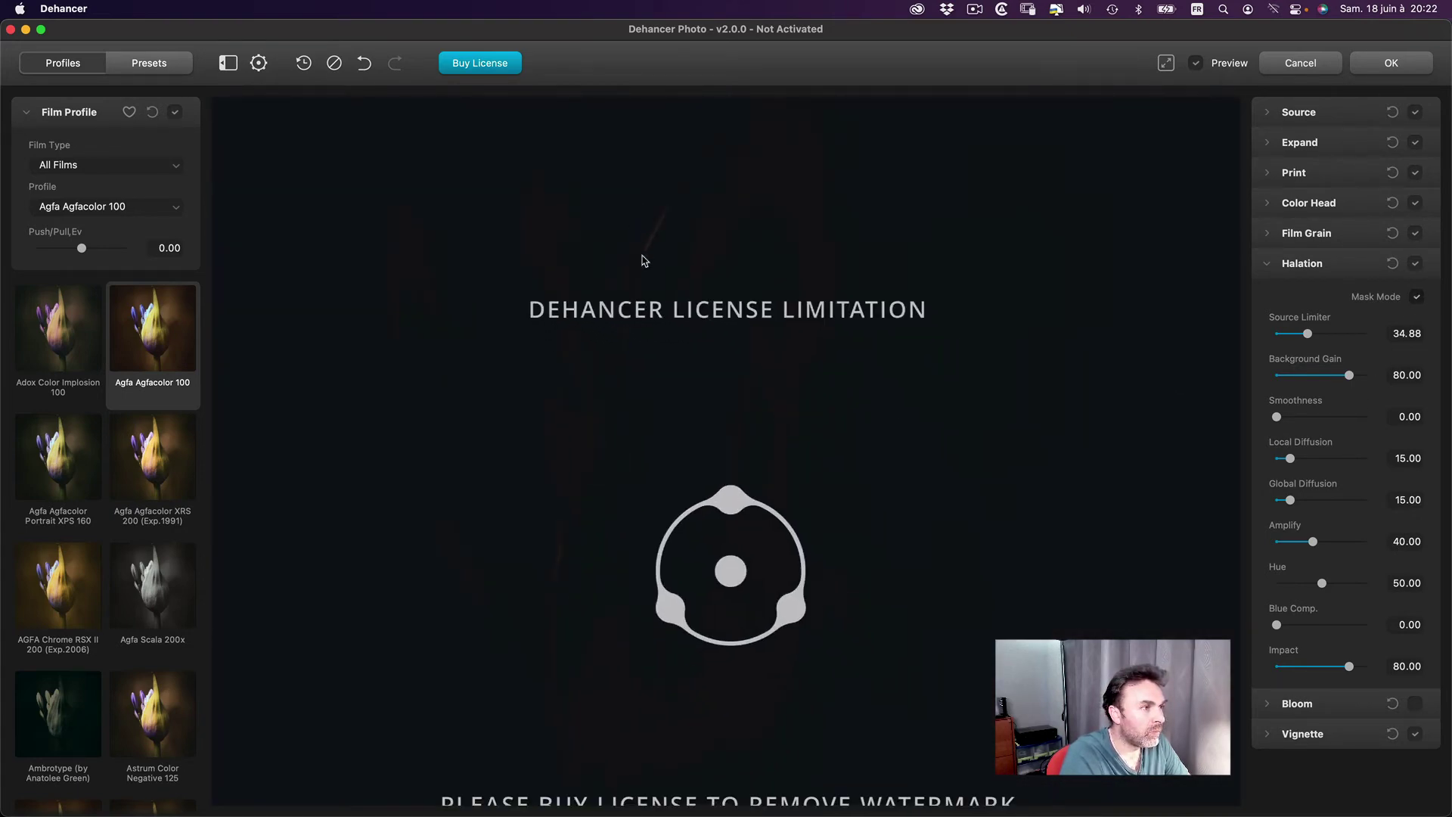
left_click(1416, 297)
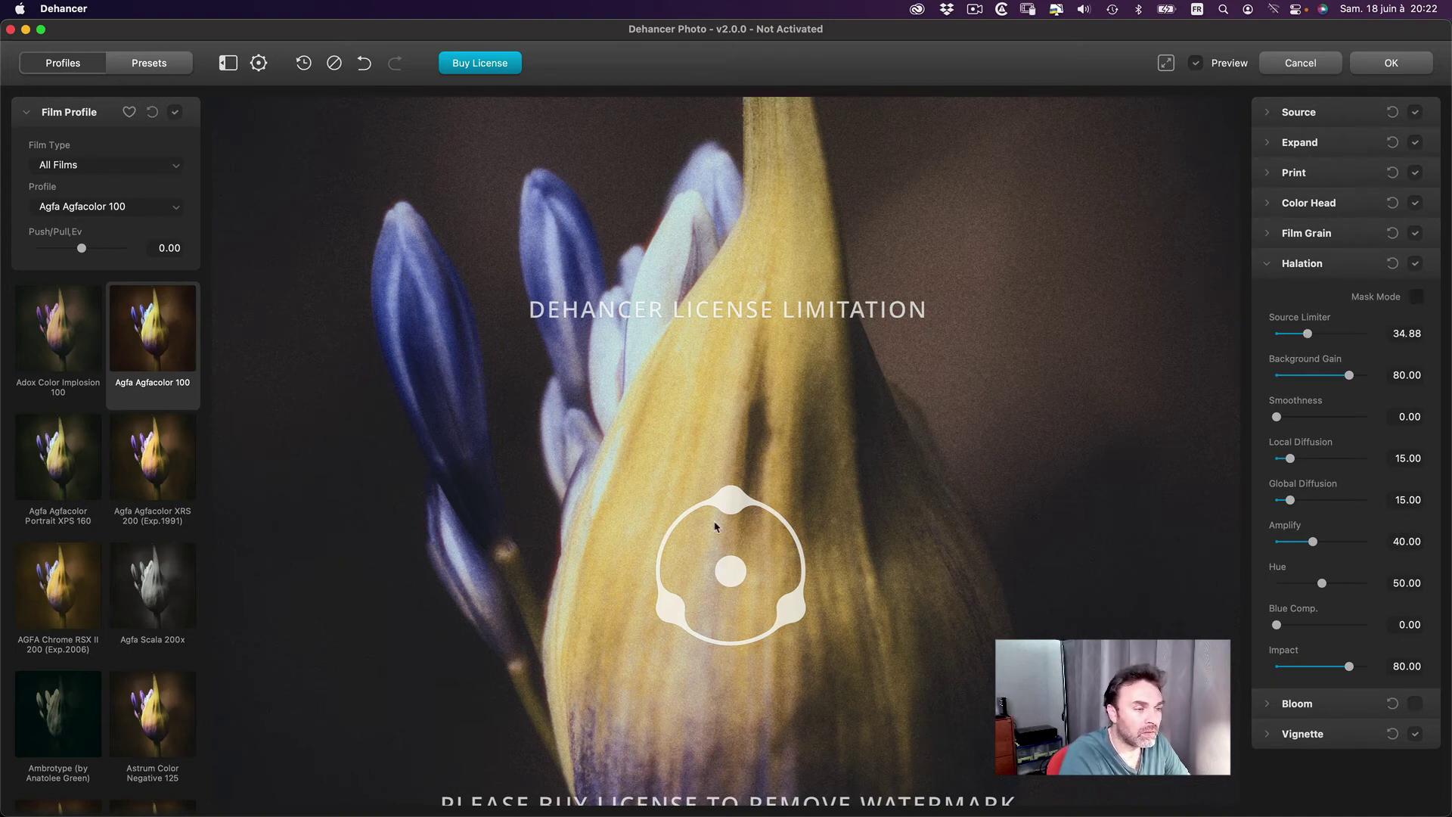
Try Bloom and switch it off, then test a lower Halation Source Limiter in Mask Mode.
left_click(1270, 708)
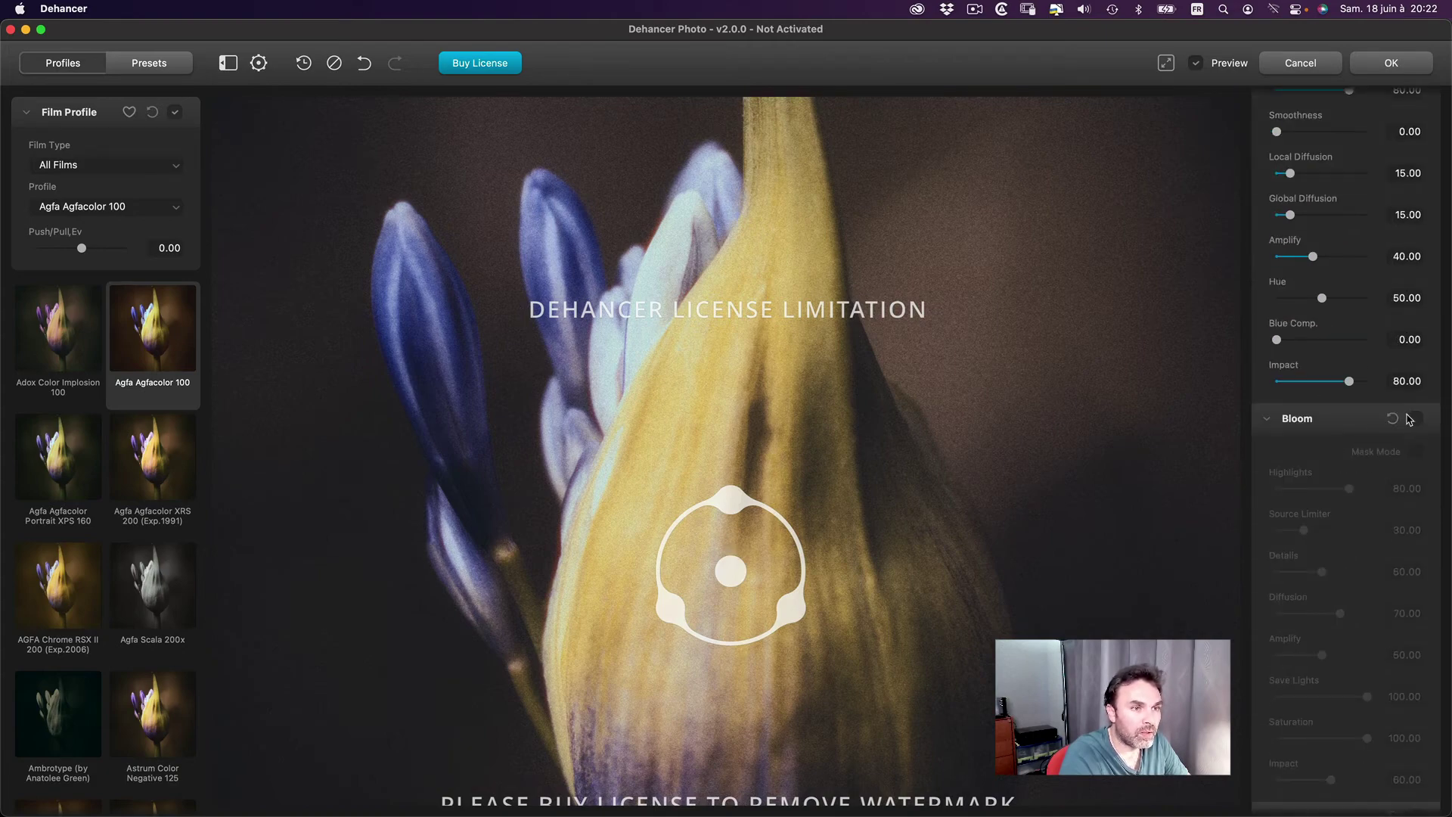
left_click(1414, 419)
scroll(1330, 454, "up", 4)
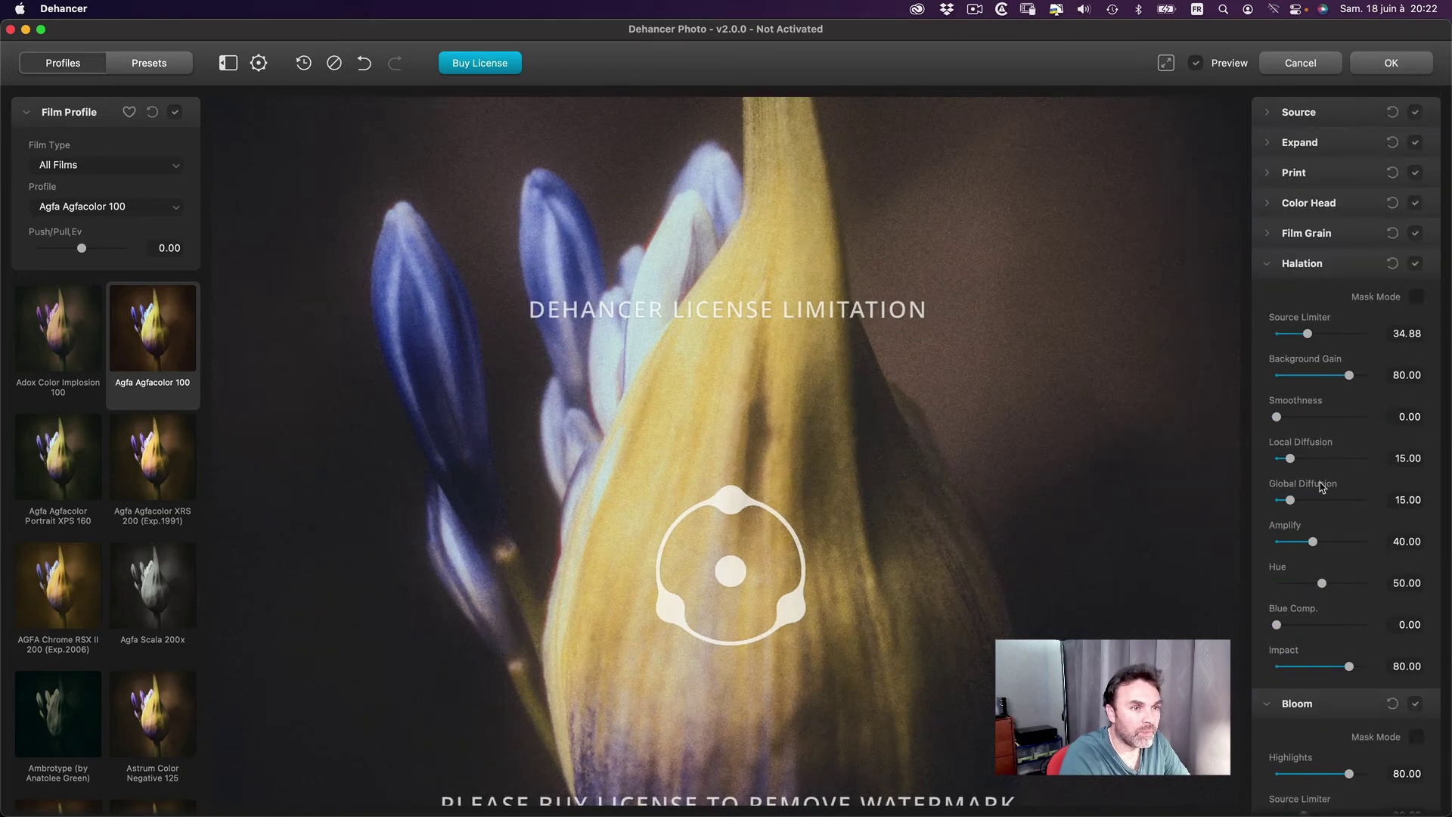
left_click(1416, 705)
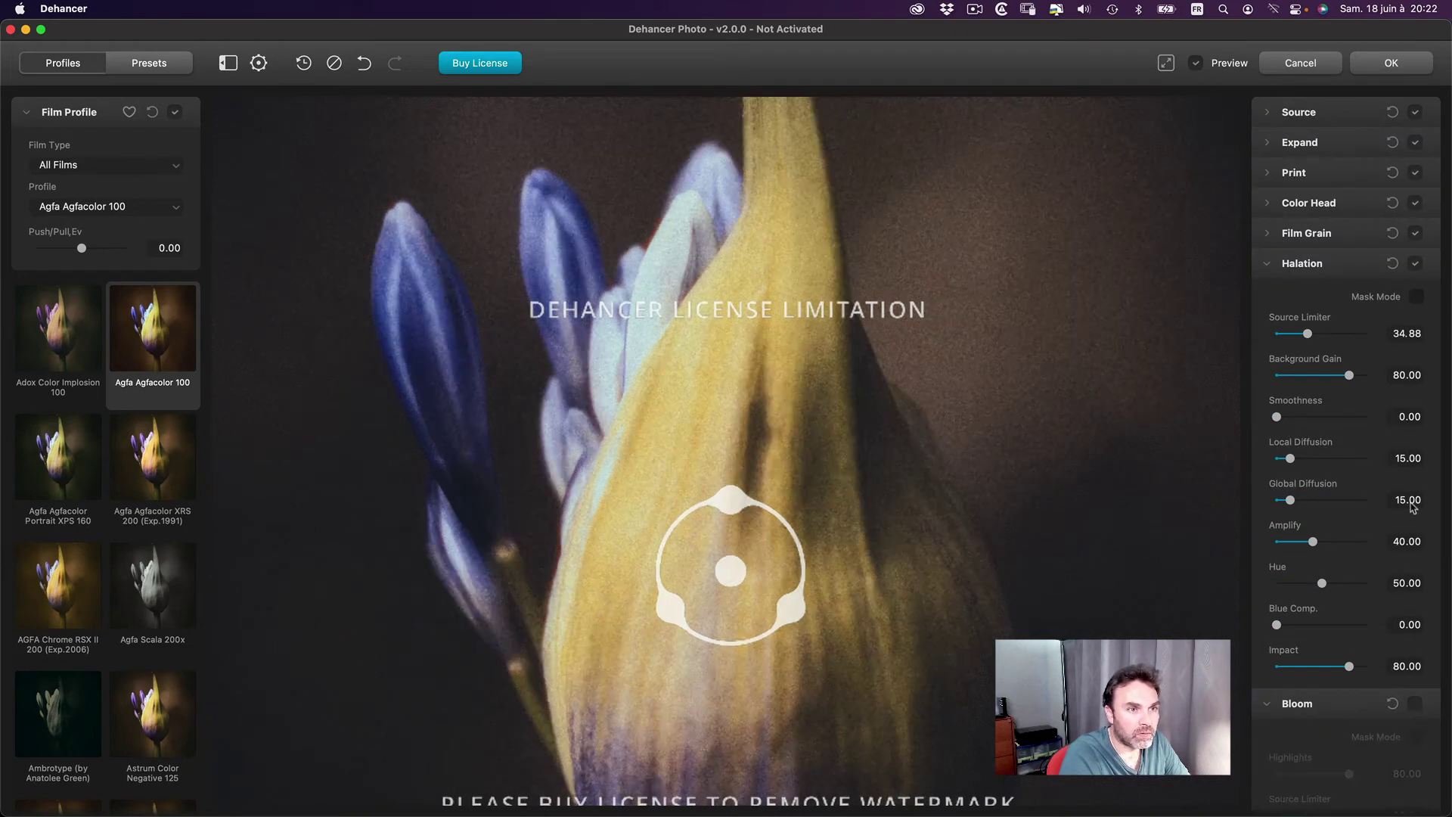
left_click(1416, 296)
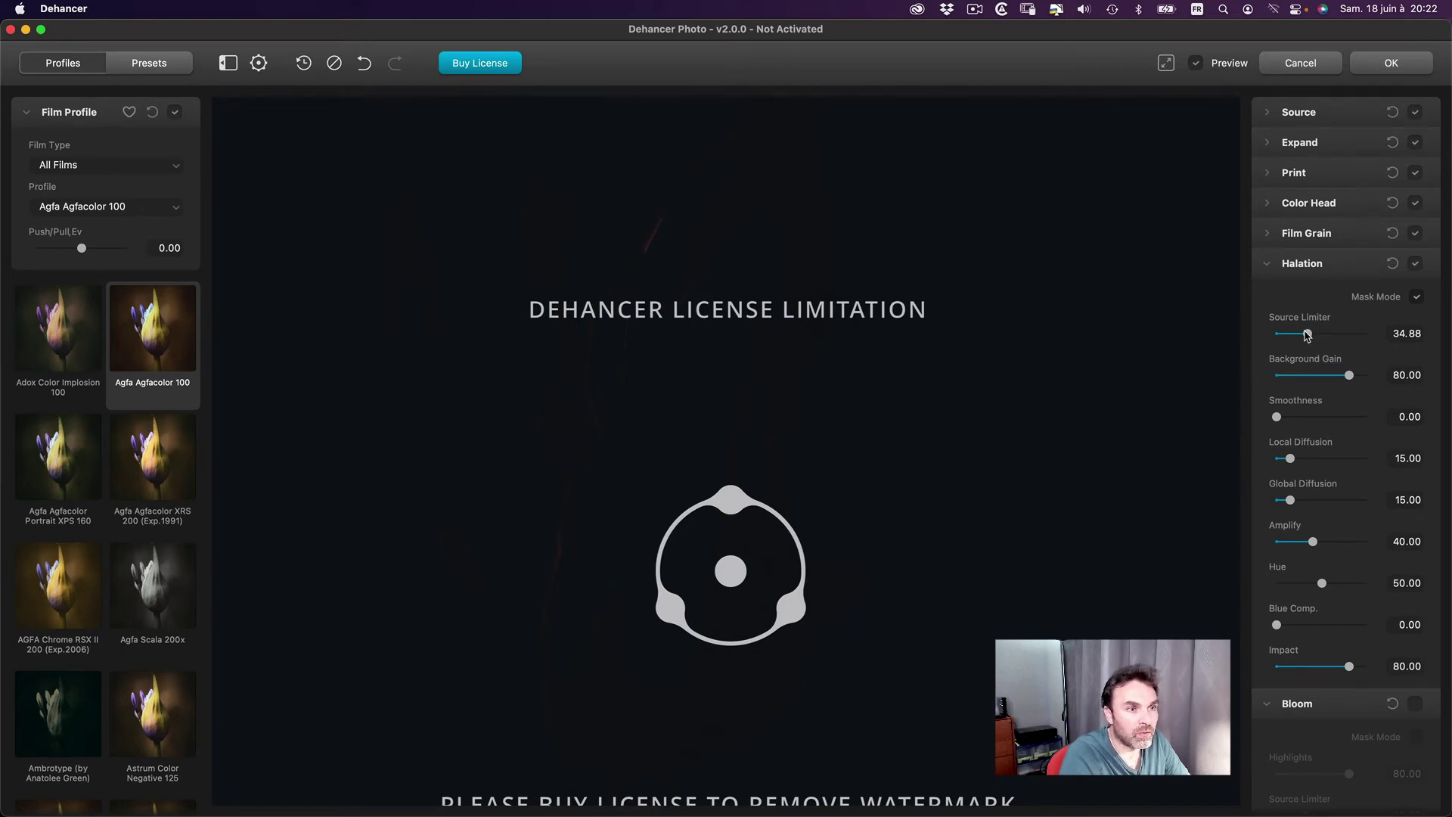
left_click_drag(1311, 340, 1257, 333)
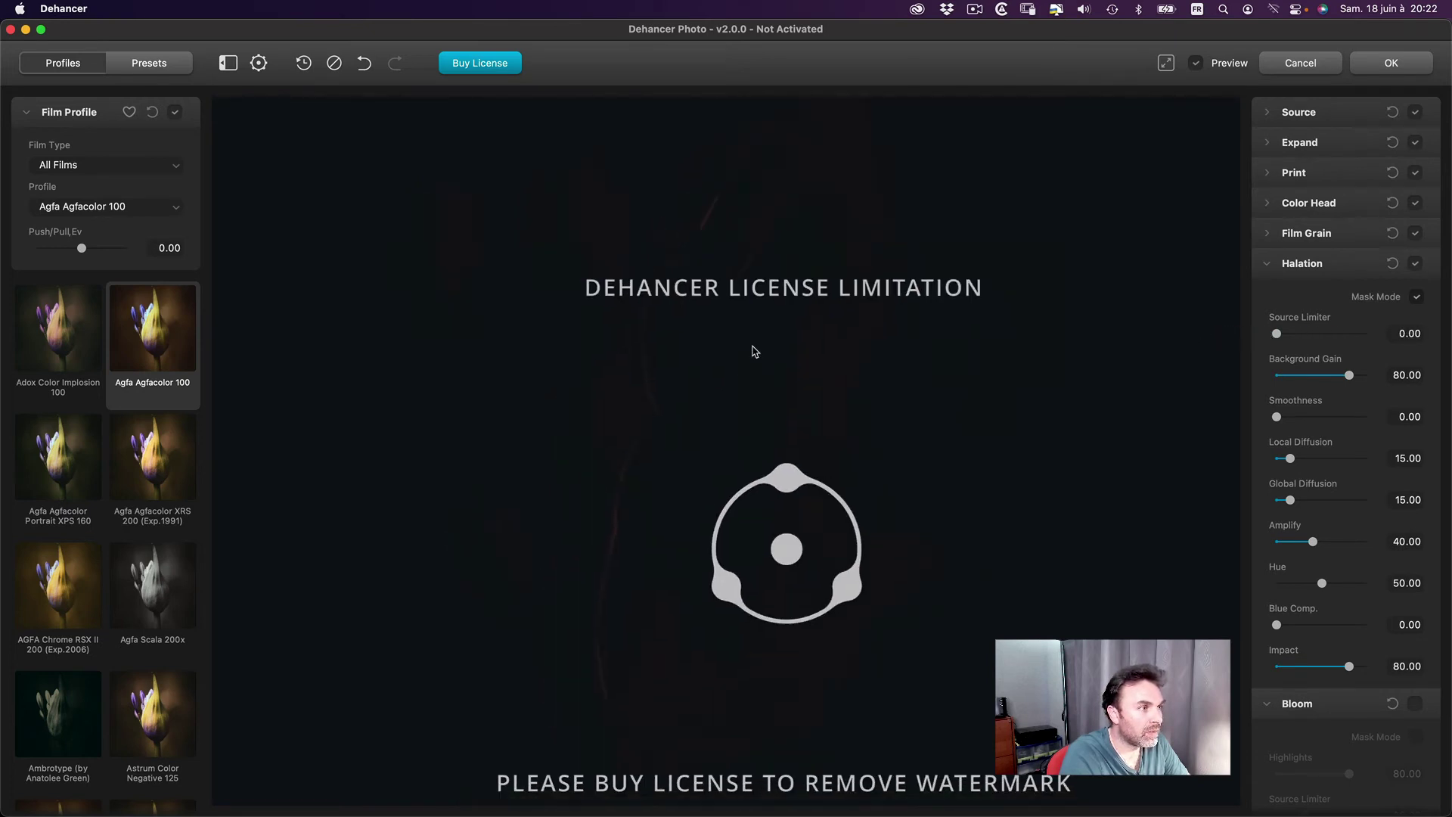
left_click(1415, 298)
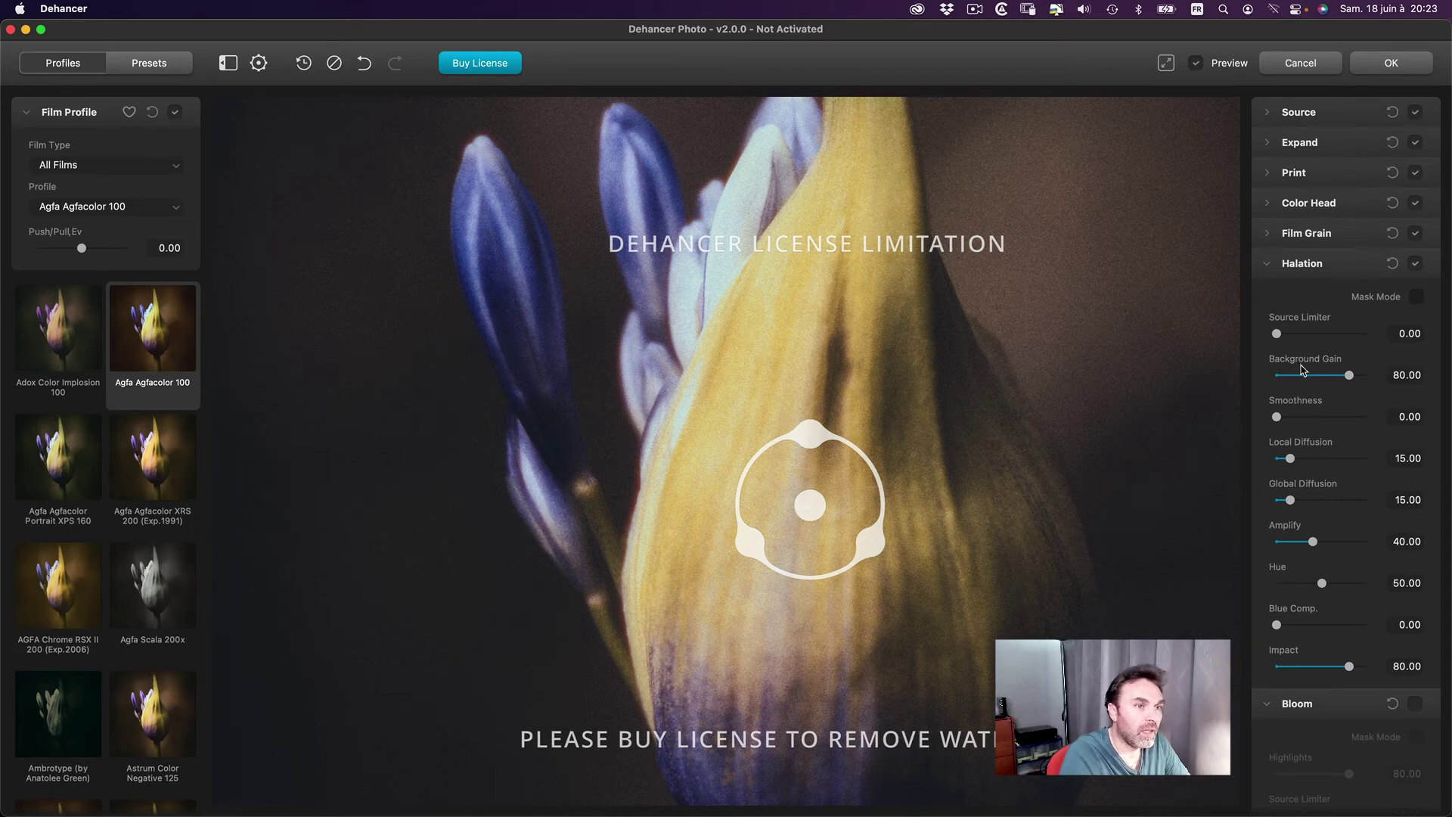
Set Source Limiter to 0, Local Diffusion to 69.94 and Global Diffusion to 71.78.
left_click_drag(1278, 333, 1400, 339)
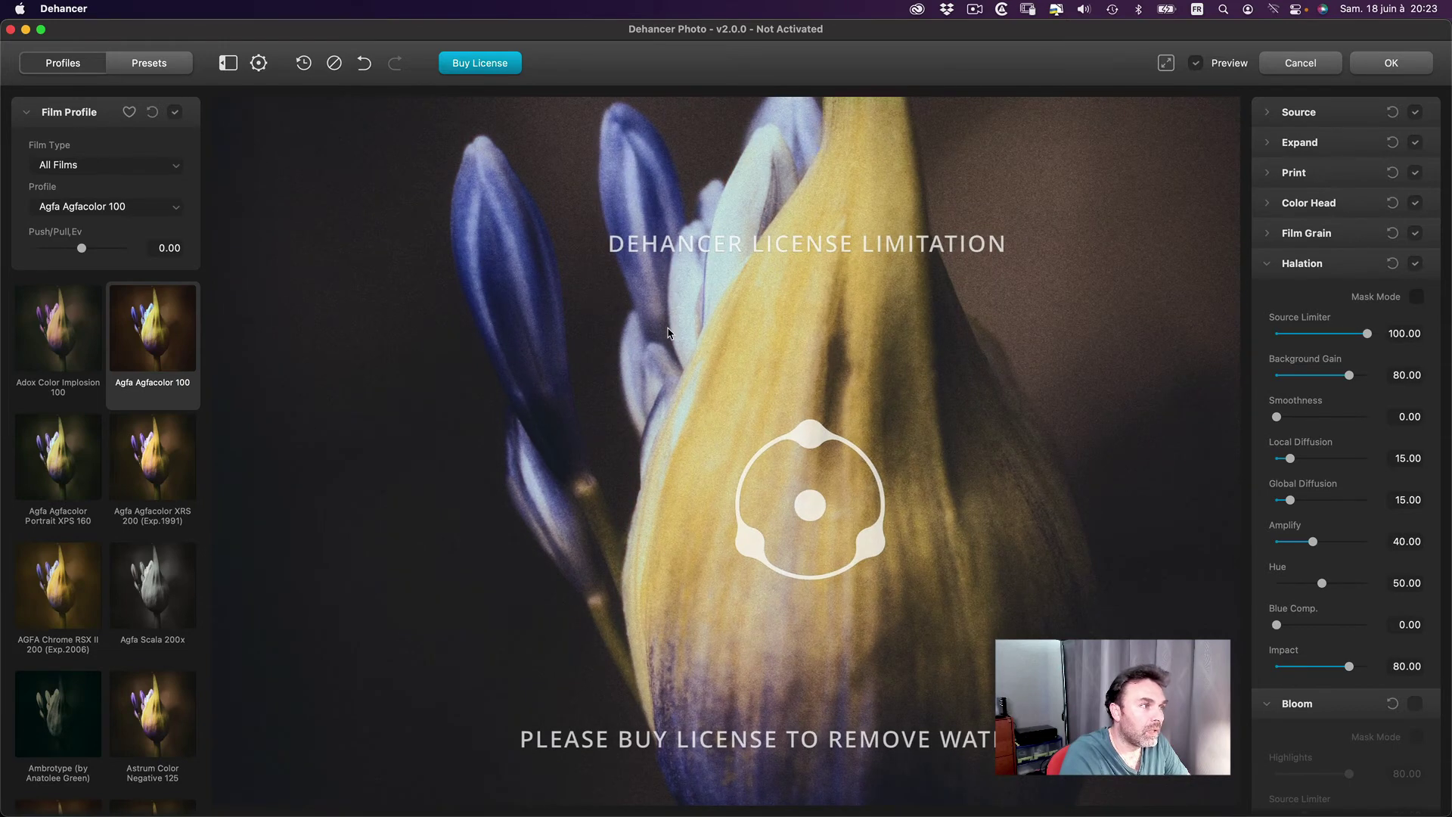
left_click(1277, 336)
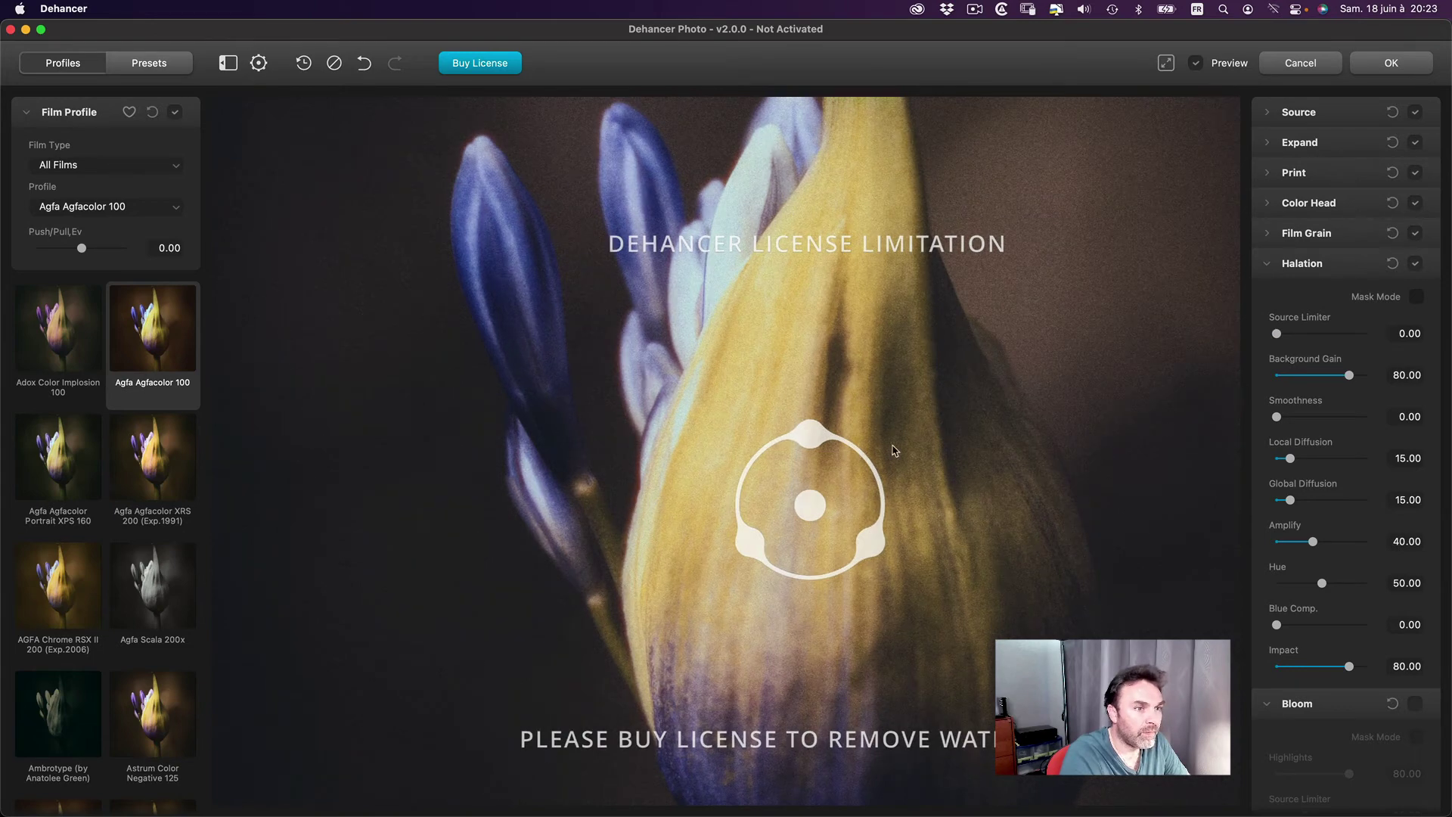
left_click_drag(1289, 463, 1339, 459)
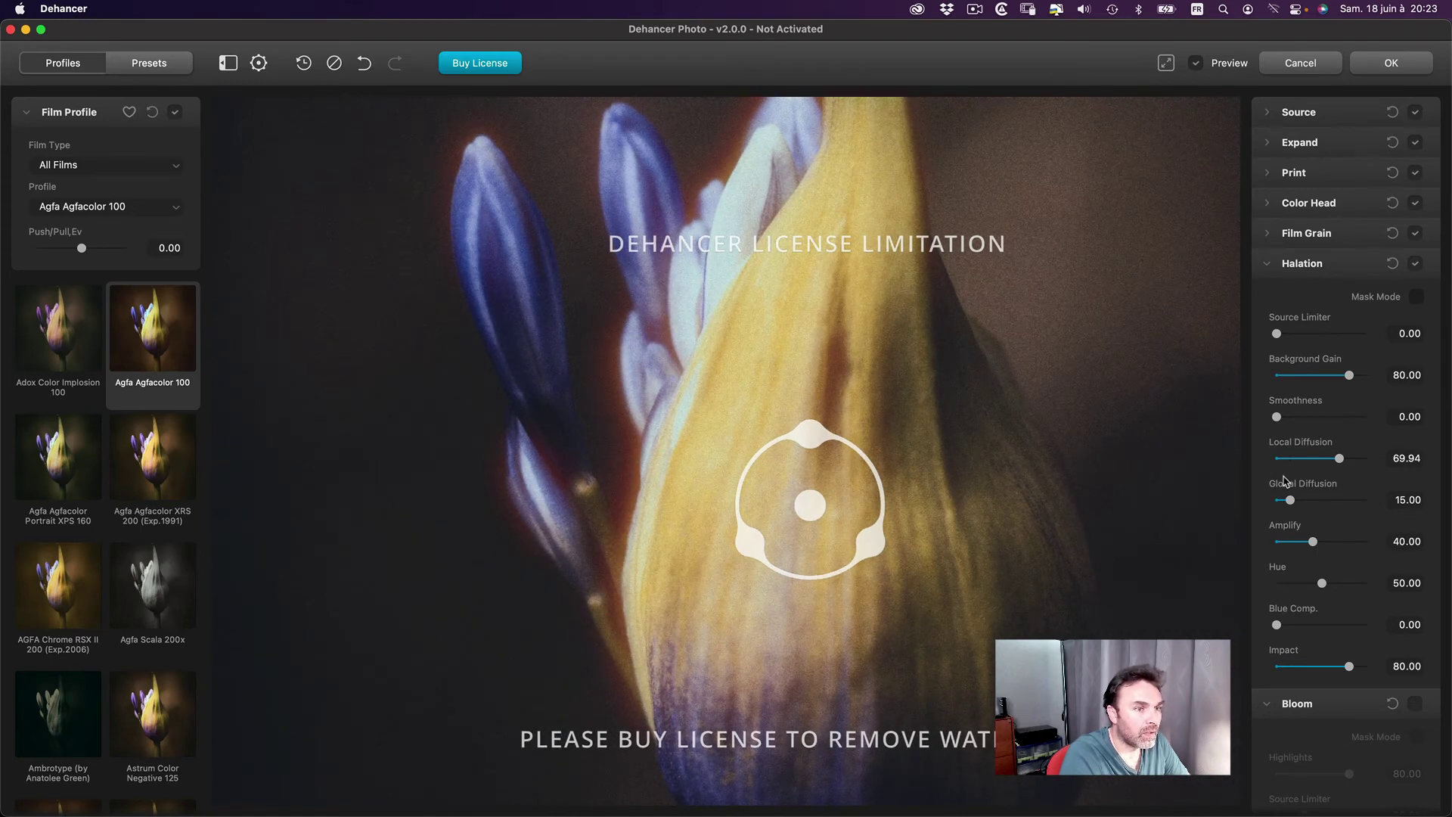
left_click_drag(1295, 502, 1342, 500)
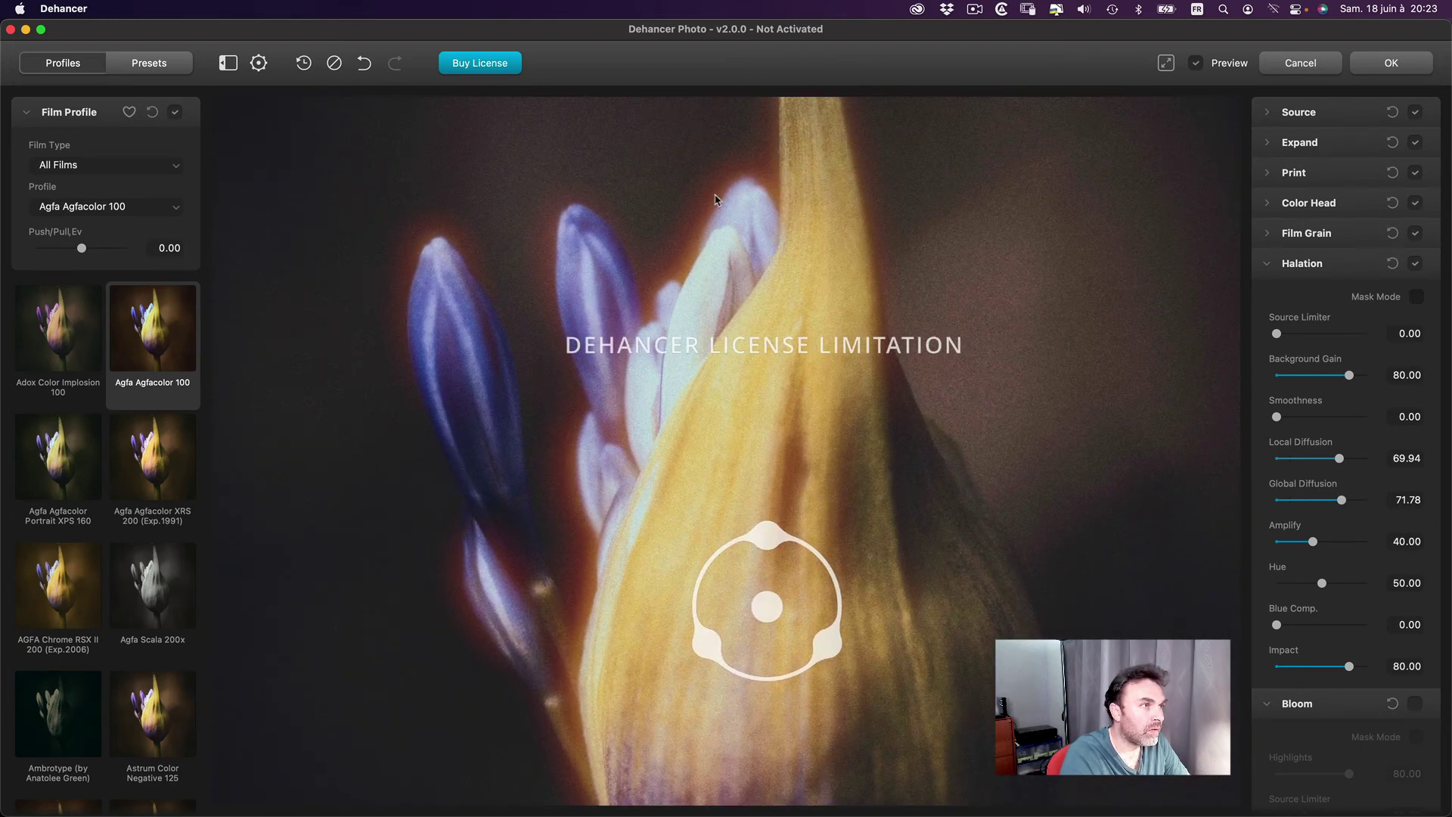
Raise the halation Source Limiter and zoom to 1:1 on the bud's petals.
left_click(1269, 115)
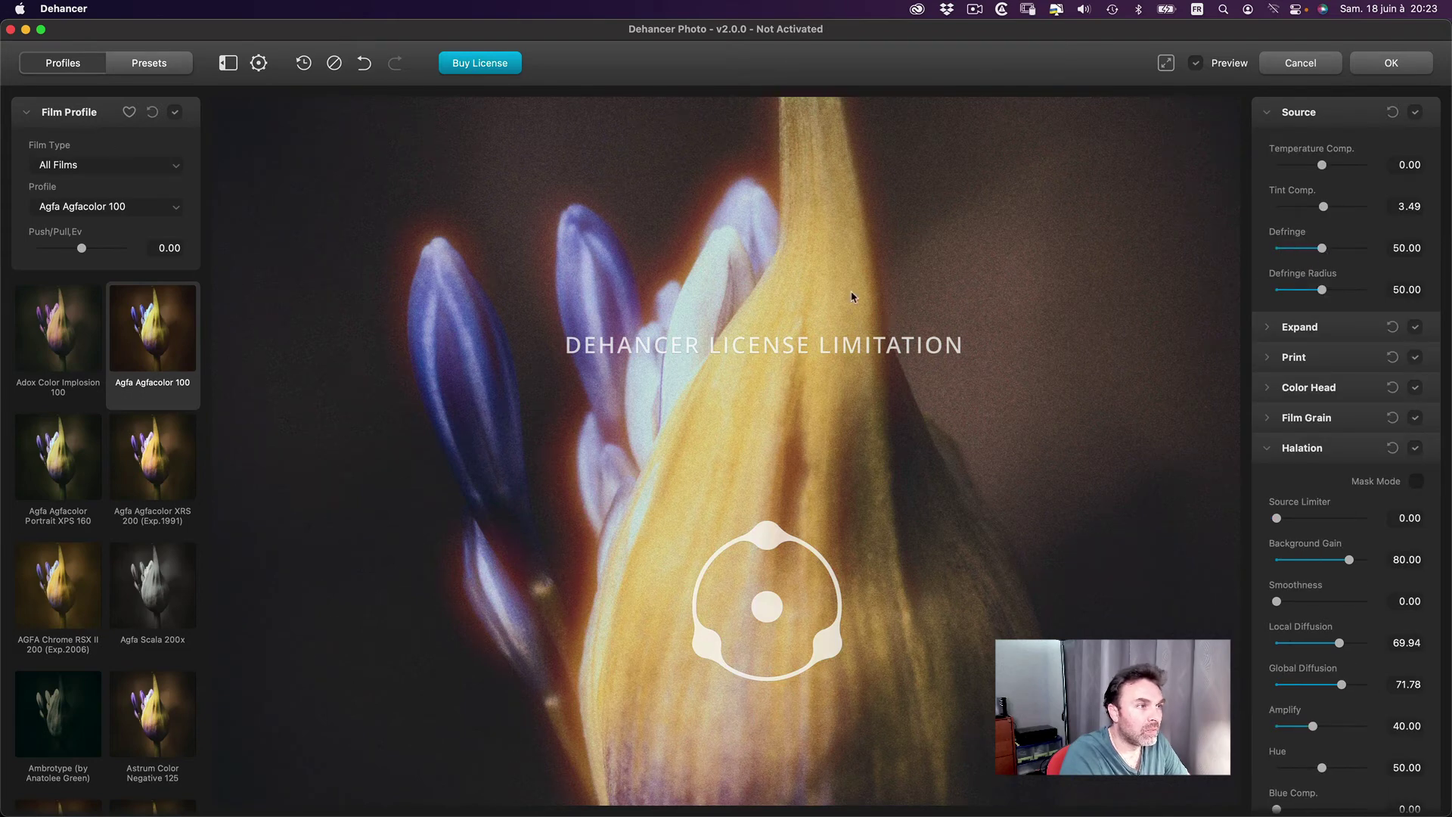
left_click_drag(849, 298, 839, 375)
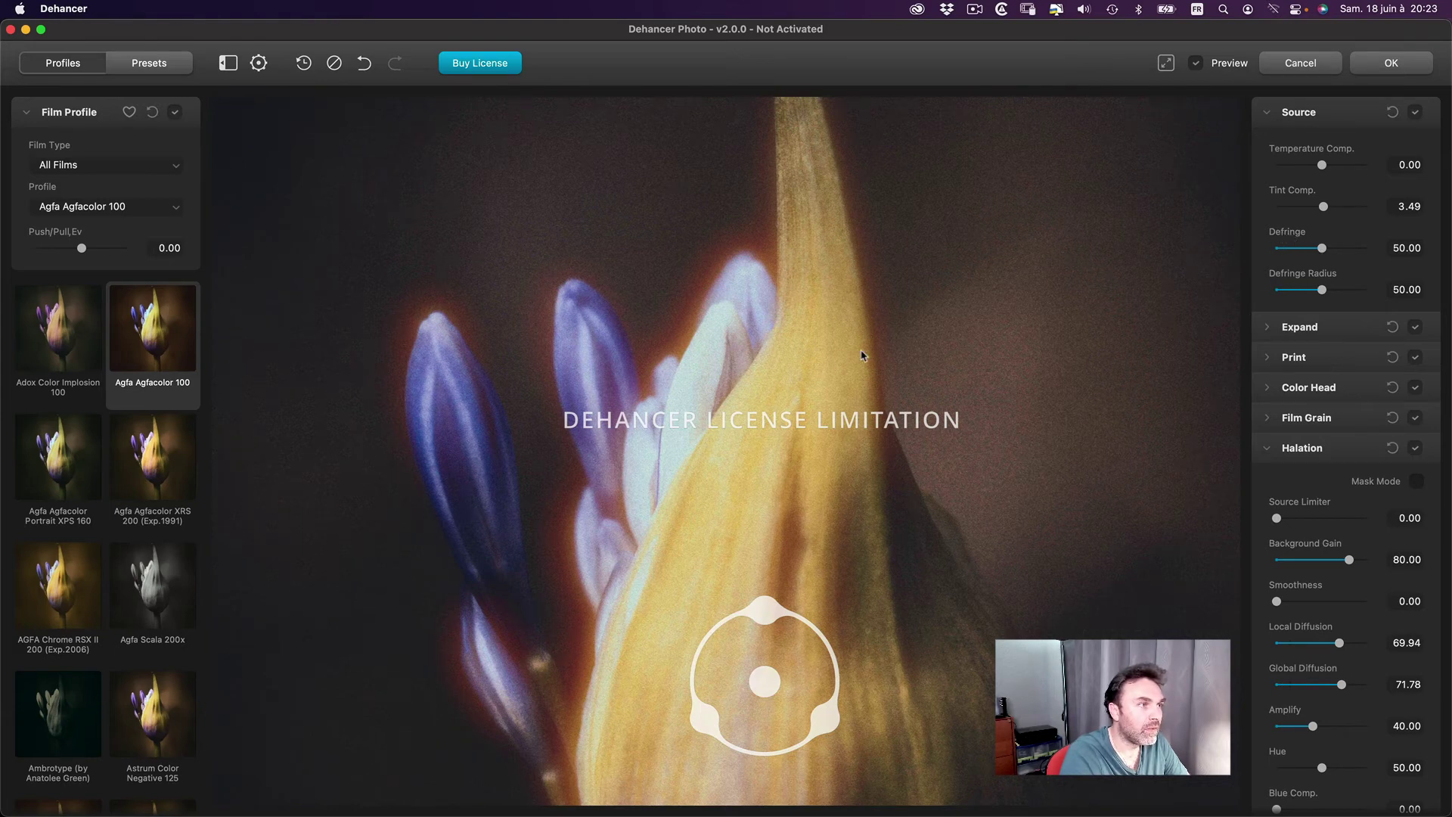
left_click(1167, 67)
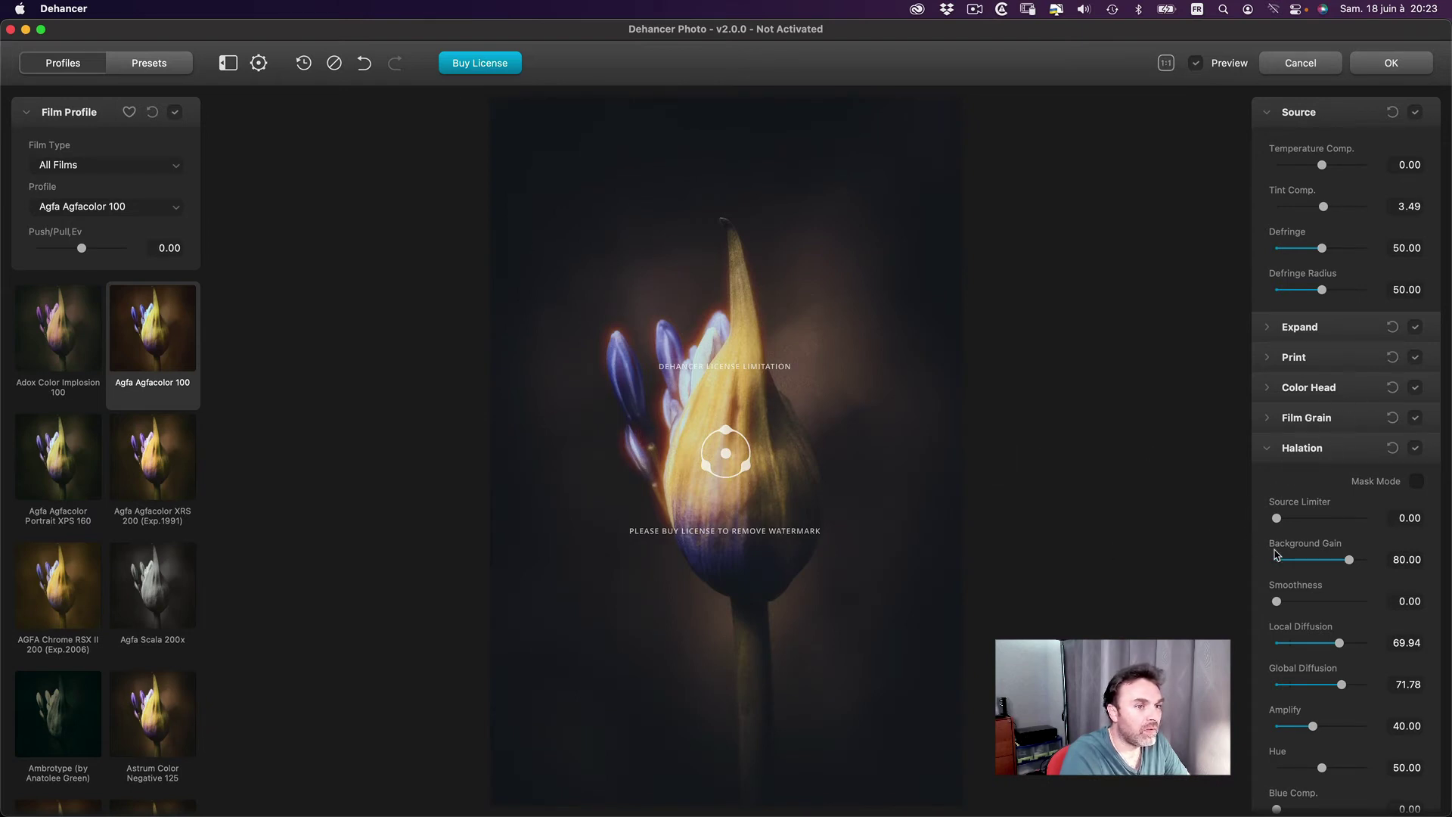
scroll(1286, 491, "down", 5)
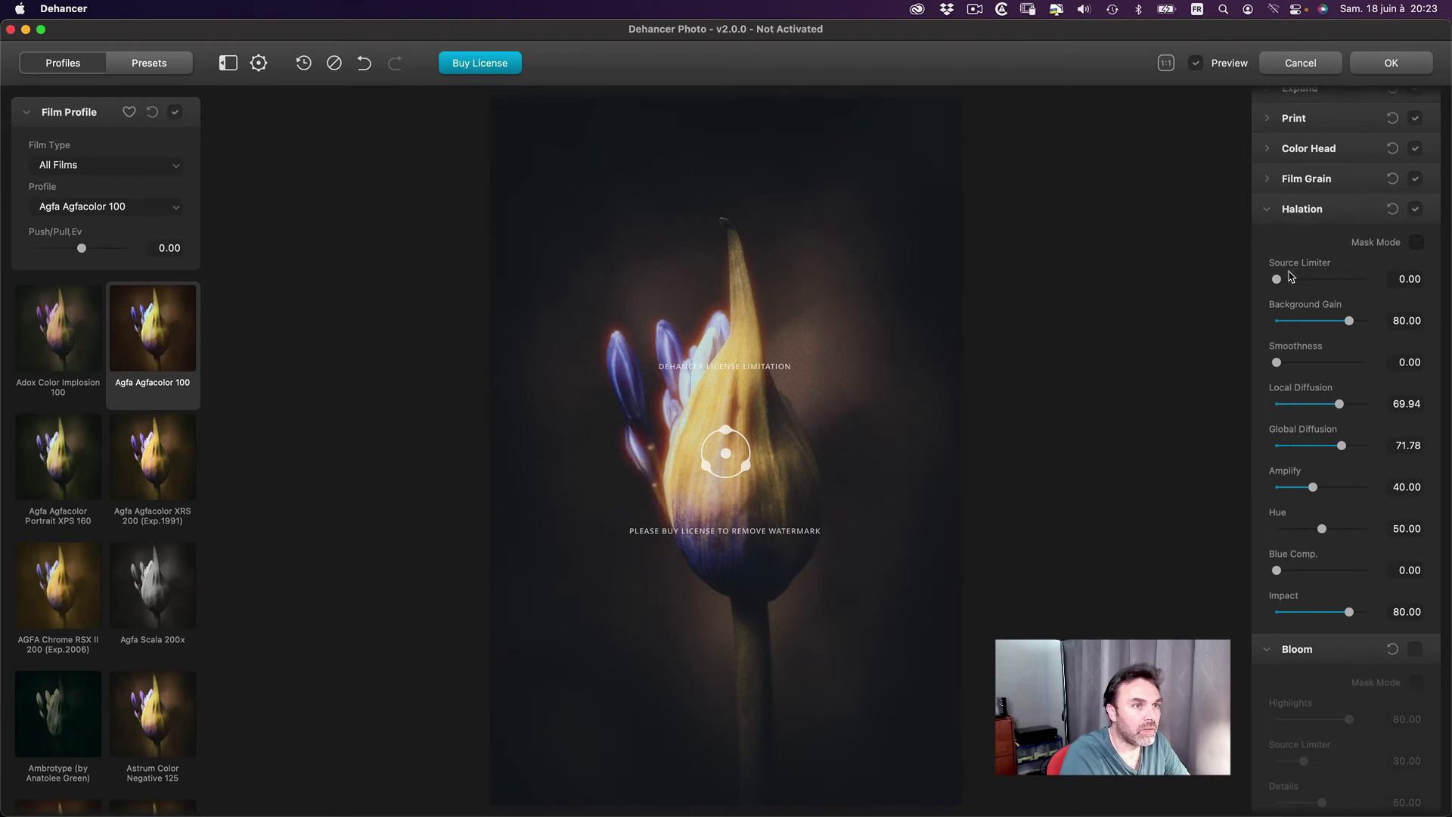
left_click_drag(1277, 279, 1342, 279)
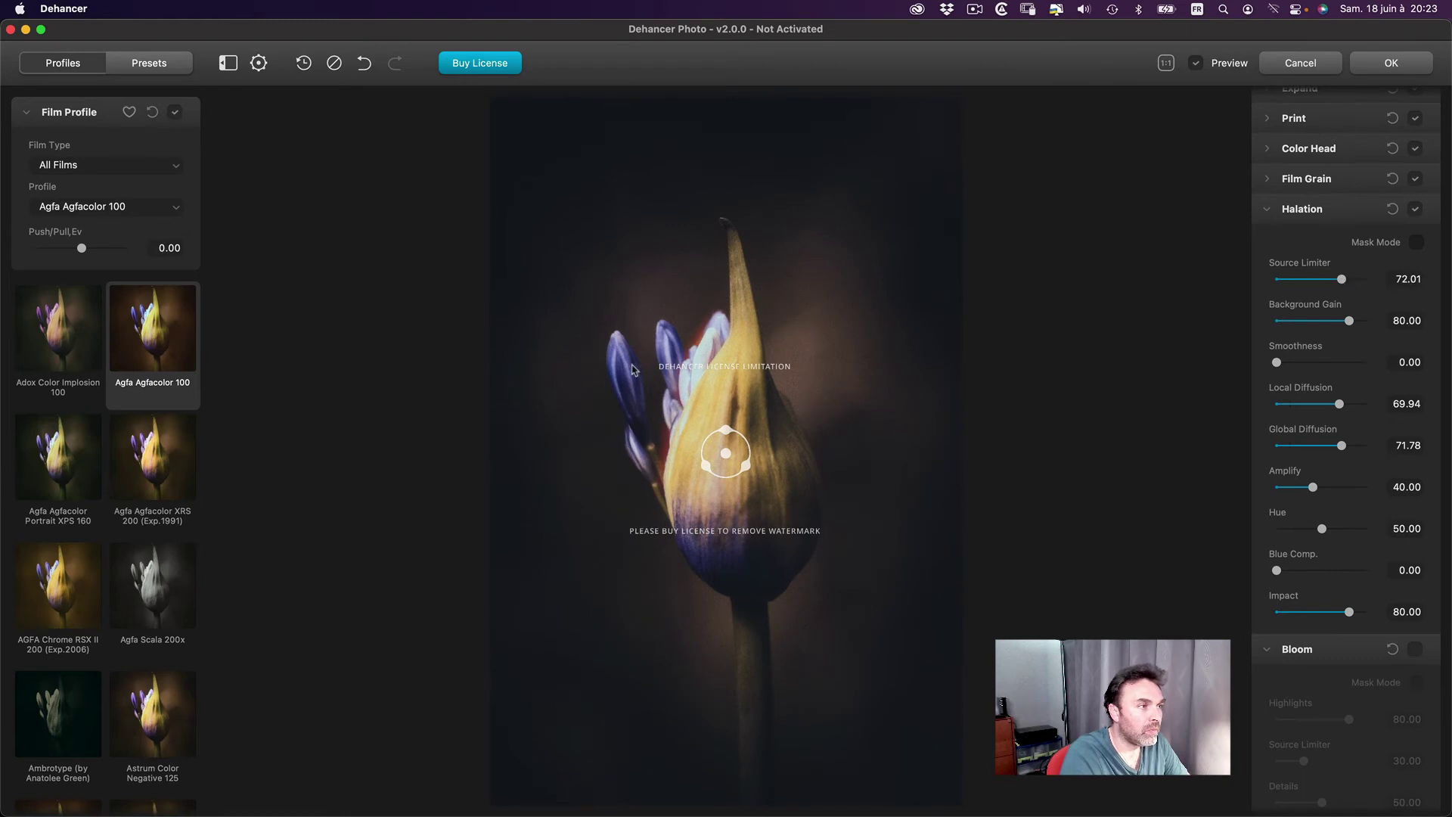
left_click(703, 341)
left_click_drag(558, 426, 582, 509)
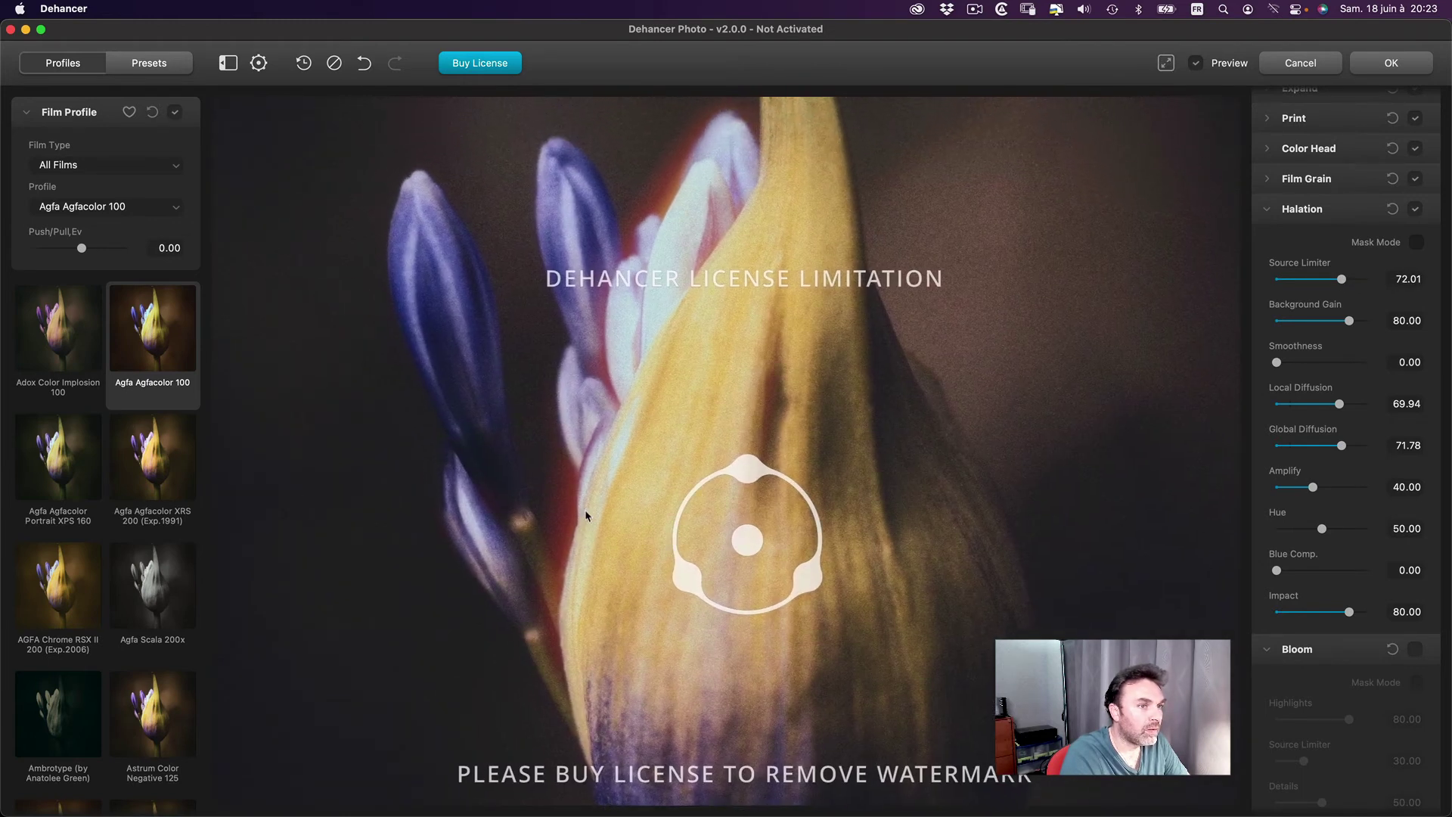
scroll(769, 321, "up", 3)
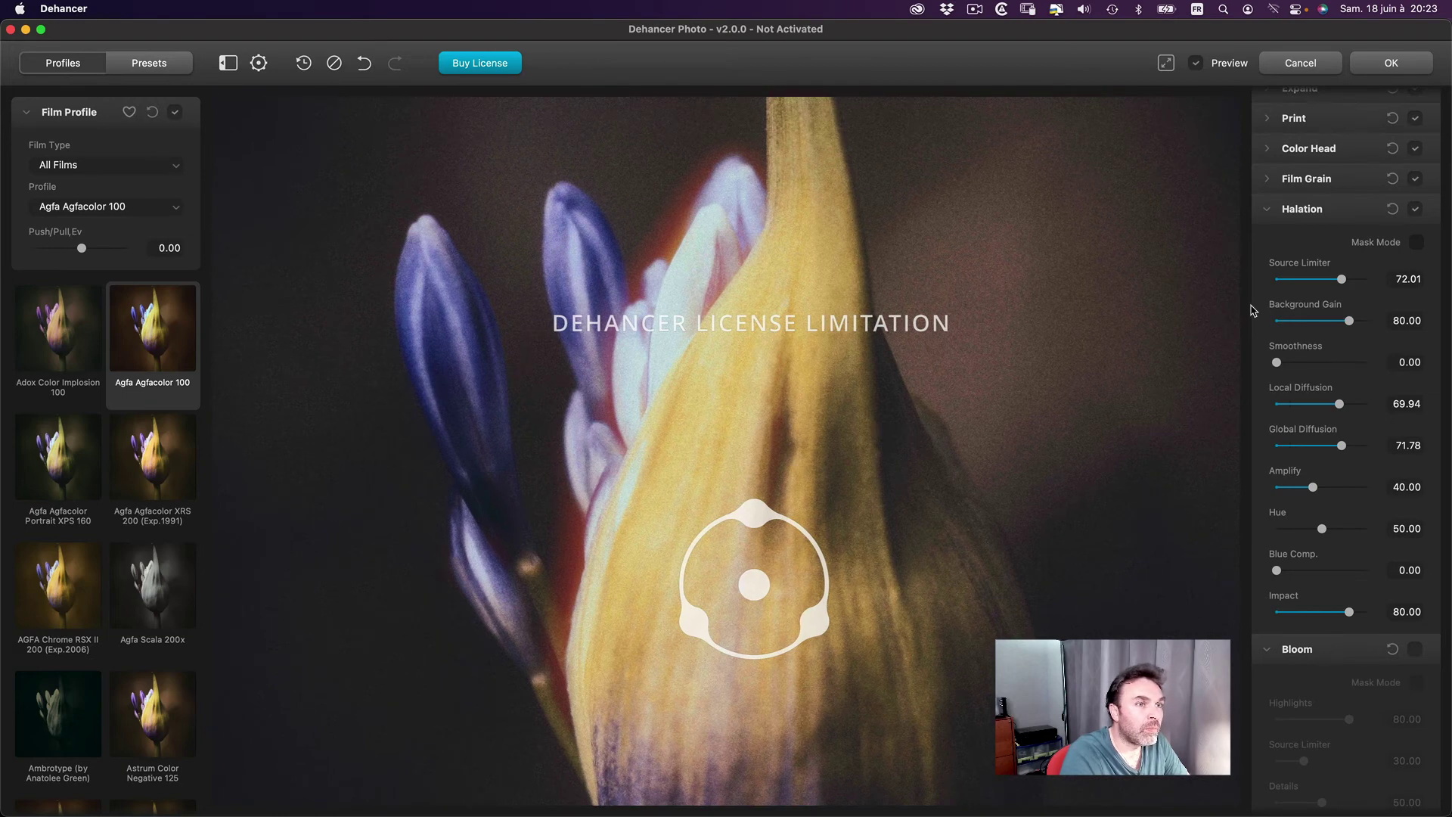
Set halation Local Diffusion 85.85, Global Diffusion 76.04, Amplify 100 and Source Limiter 0.
left_click_drag(1339, 403, 1357, 403)
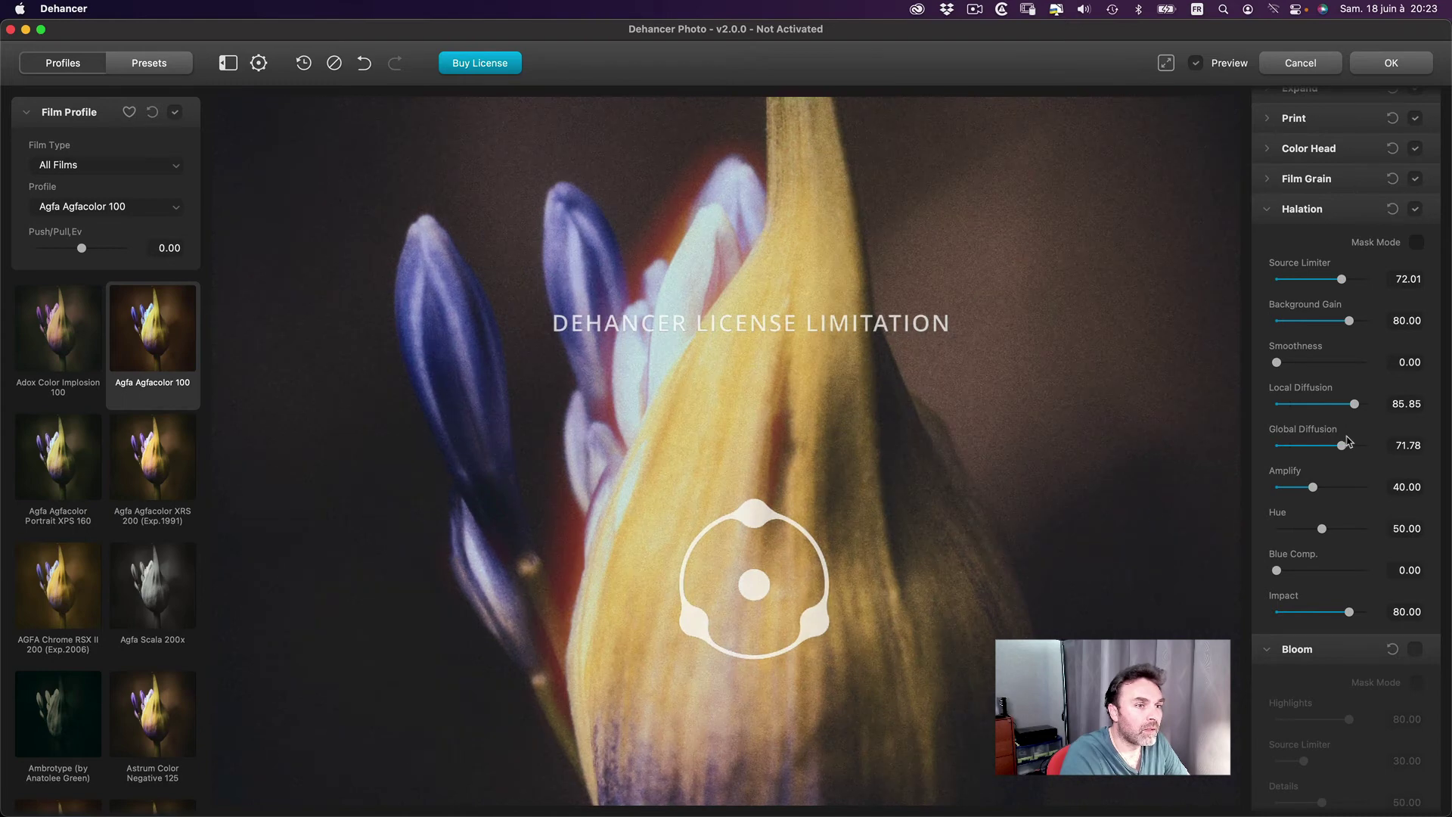
left_click_drag(1342, 446, 1373, 490)
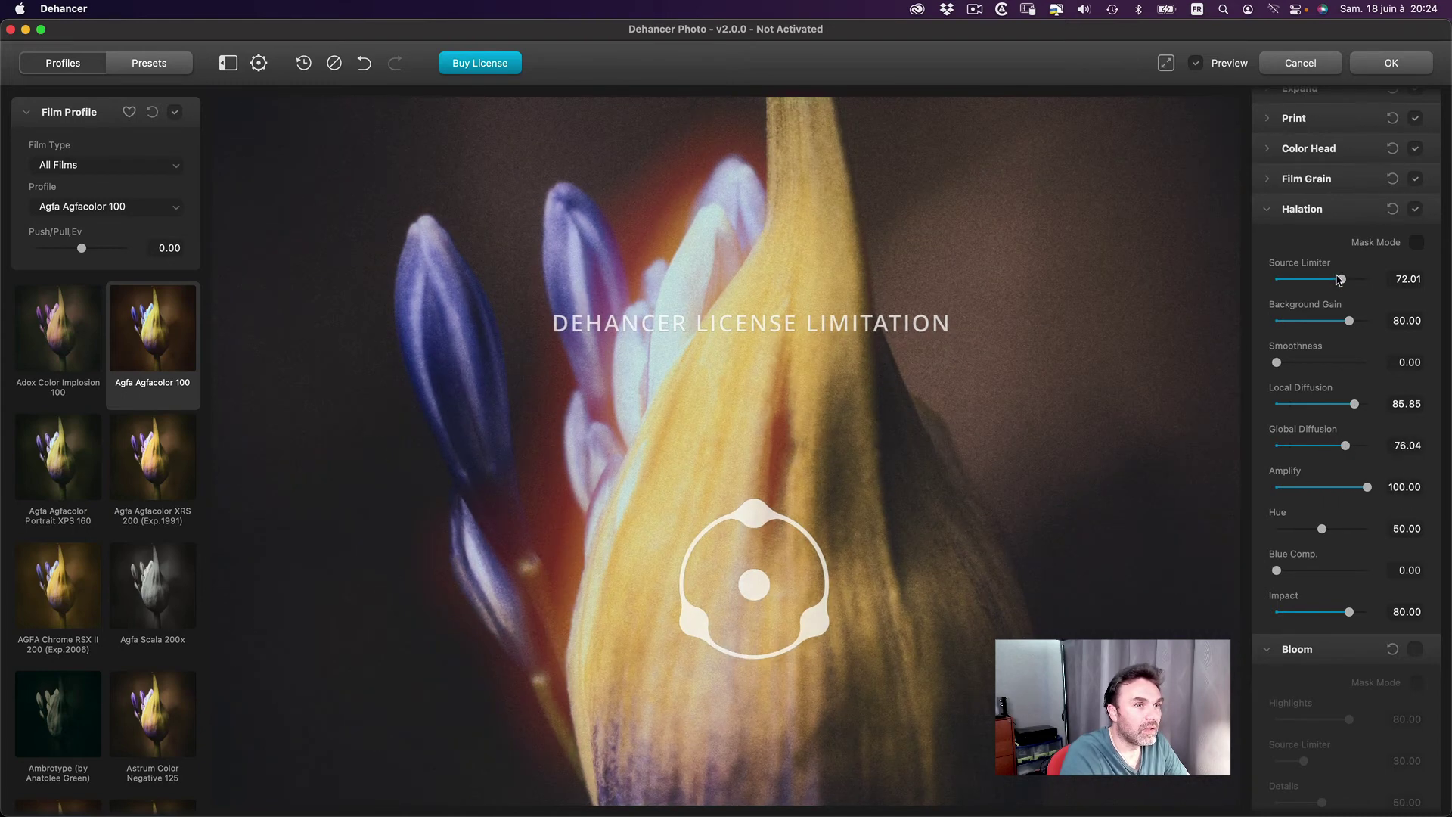
mouse_move(1342, 279)
left_mouse_down()
mouse_move(1387, 281)
mouse_move(1271, 279)
left_mouse_up()
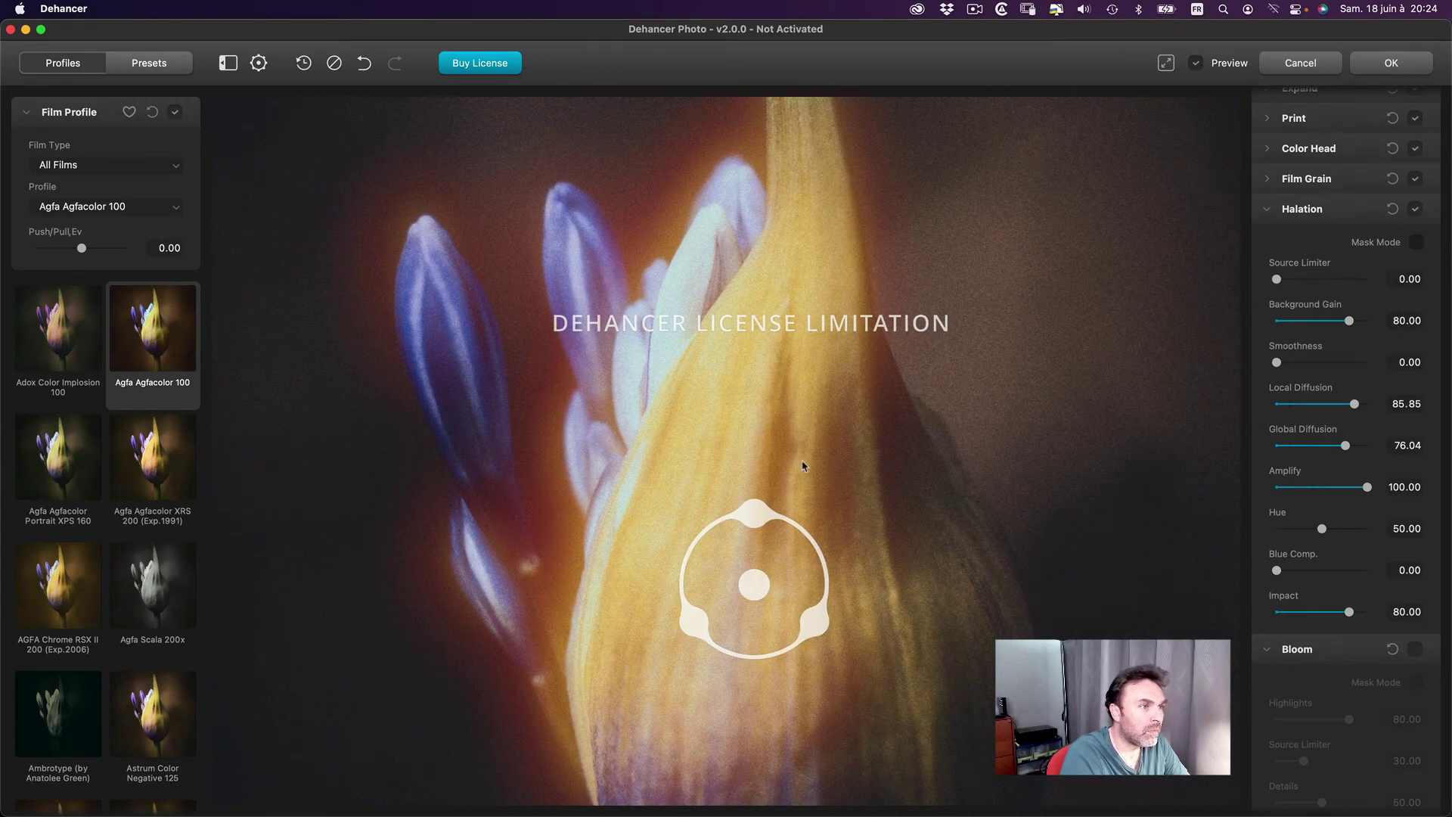
scroll(719, 340, "up", 5)
scroll(719, 340, "right", 5)
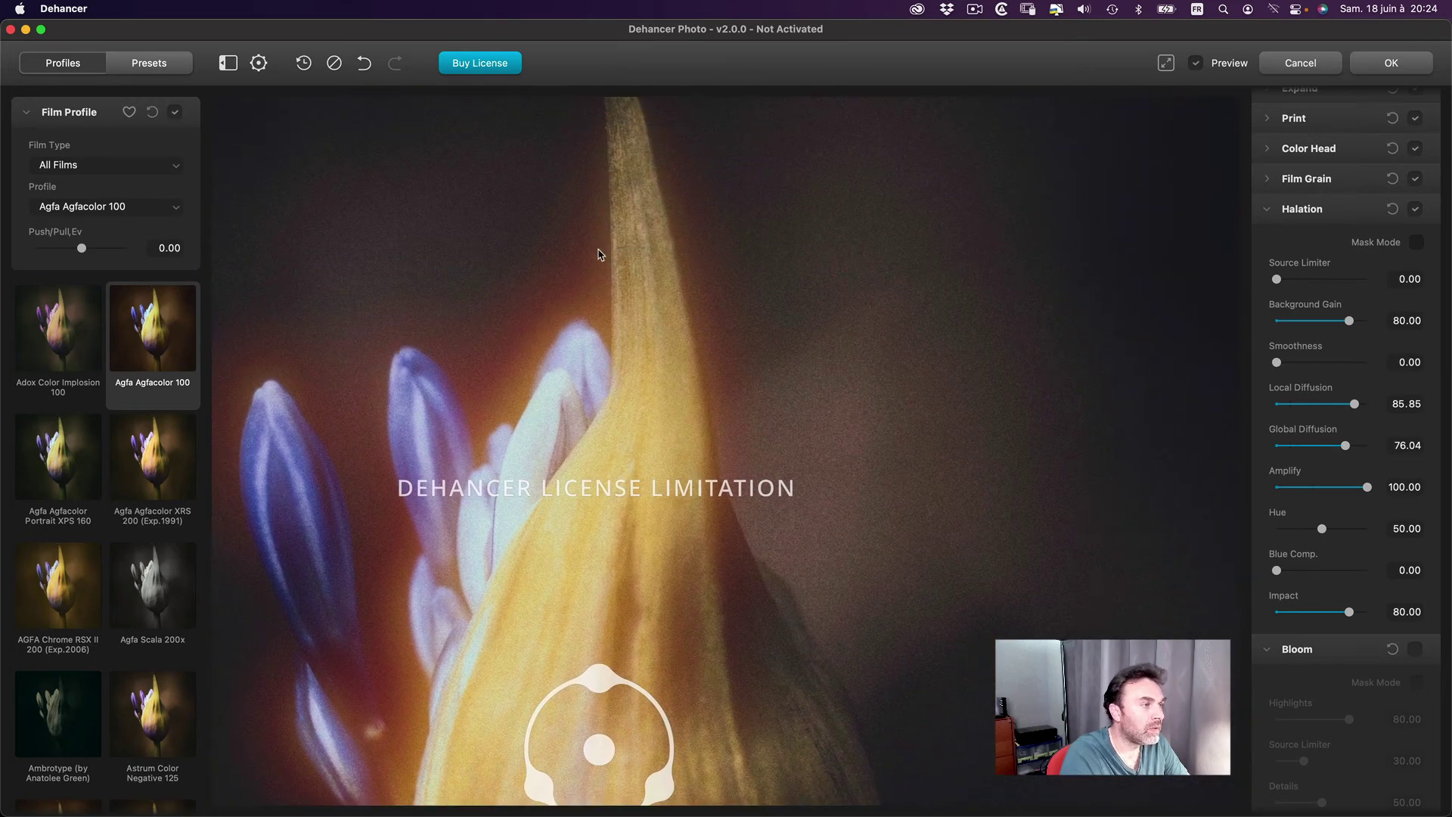
scroll(599, 255, "down", 5)
scroll(599, 255, "left", 3)
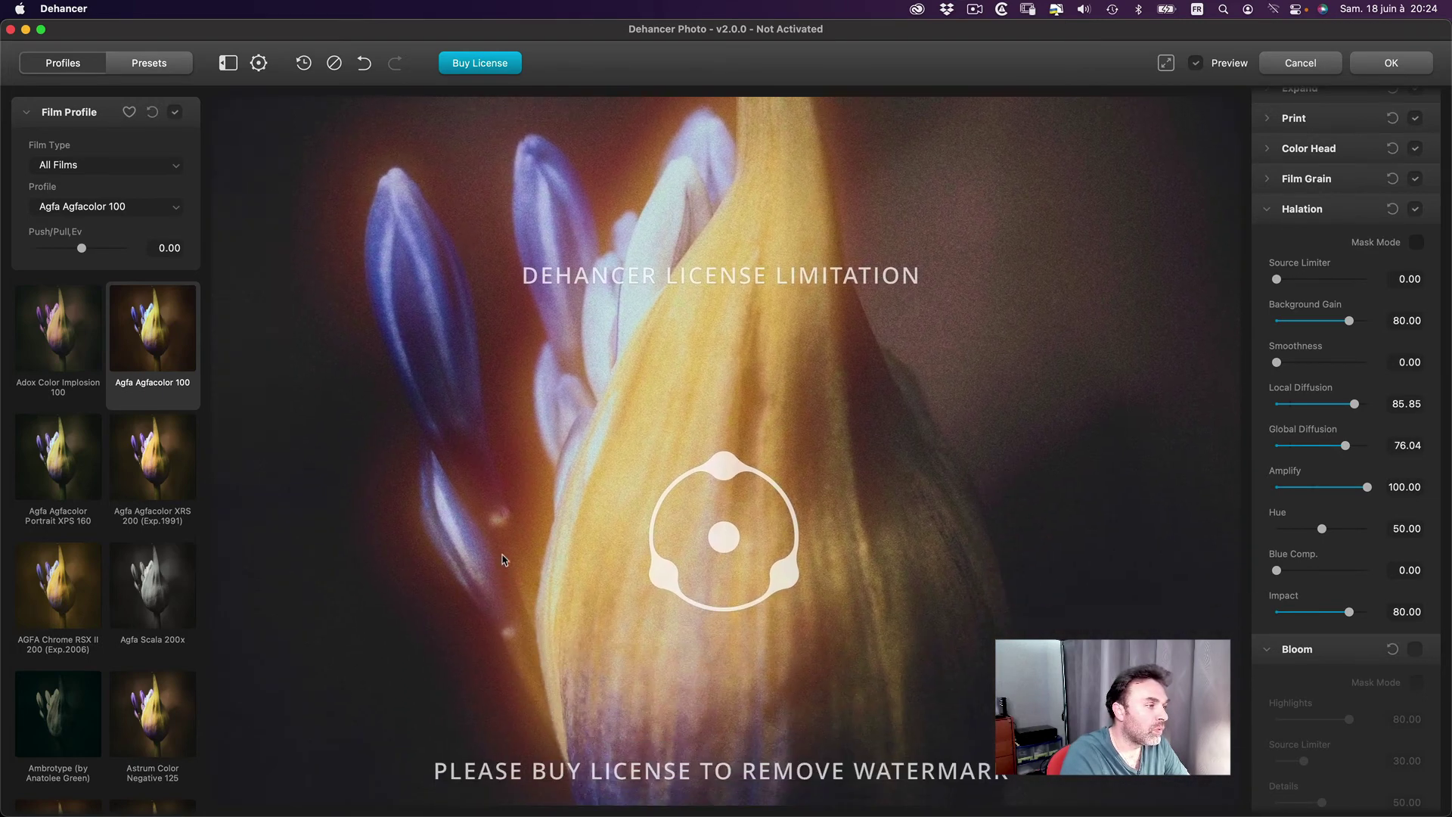
scroll(545, 492, "down", 2)
Compare halation Hue tints, rework diffusion and Amplify, and set Source Limiter to 0.
left_click(592, 430)
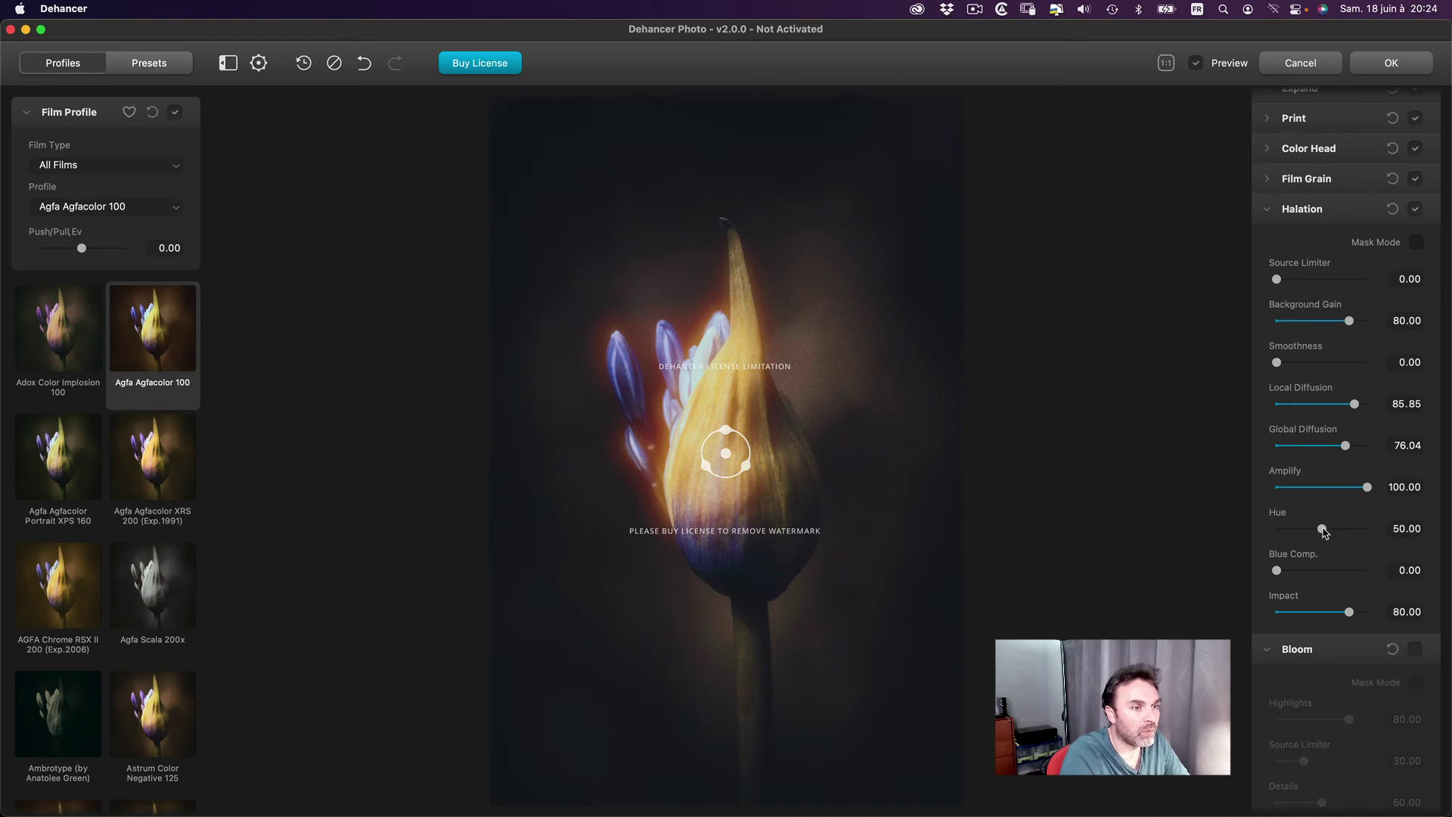
left_click_drag(1323, 529, 1336, 532)
mouse_move(1347, 532)
left_mouse_down()
mouse_move(1295, 537)
mouse_move(1328, 541)
mouse_move(1318, 570)
mouse_move(1349, 610)
mouse_move(1392, 628)
mouse_move(1343, 620)
left_mouse_up()
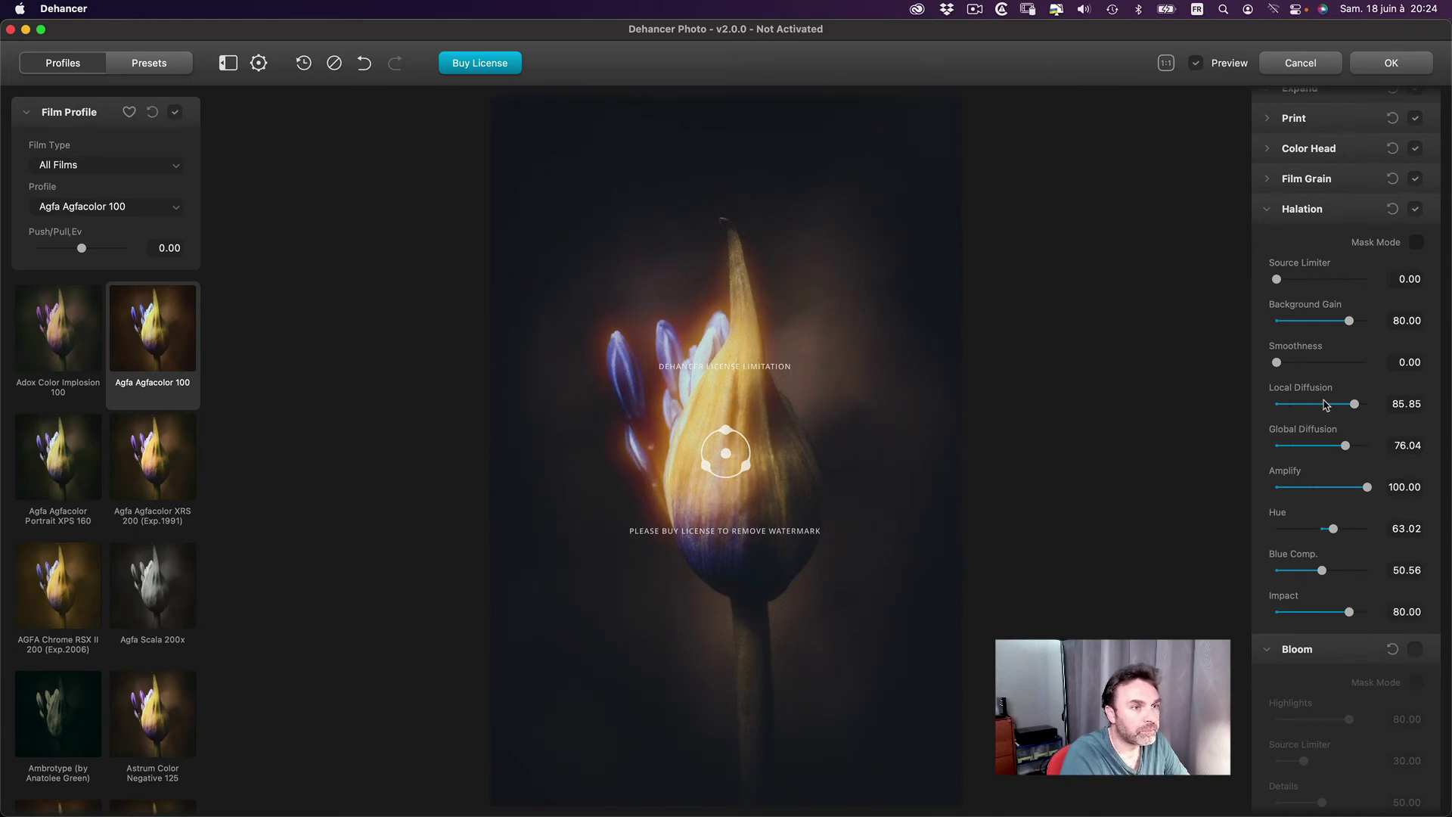
left_click_drag(1355, 405, 1322, 489)
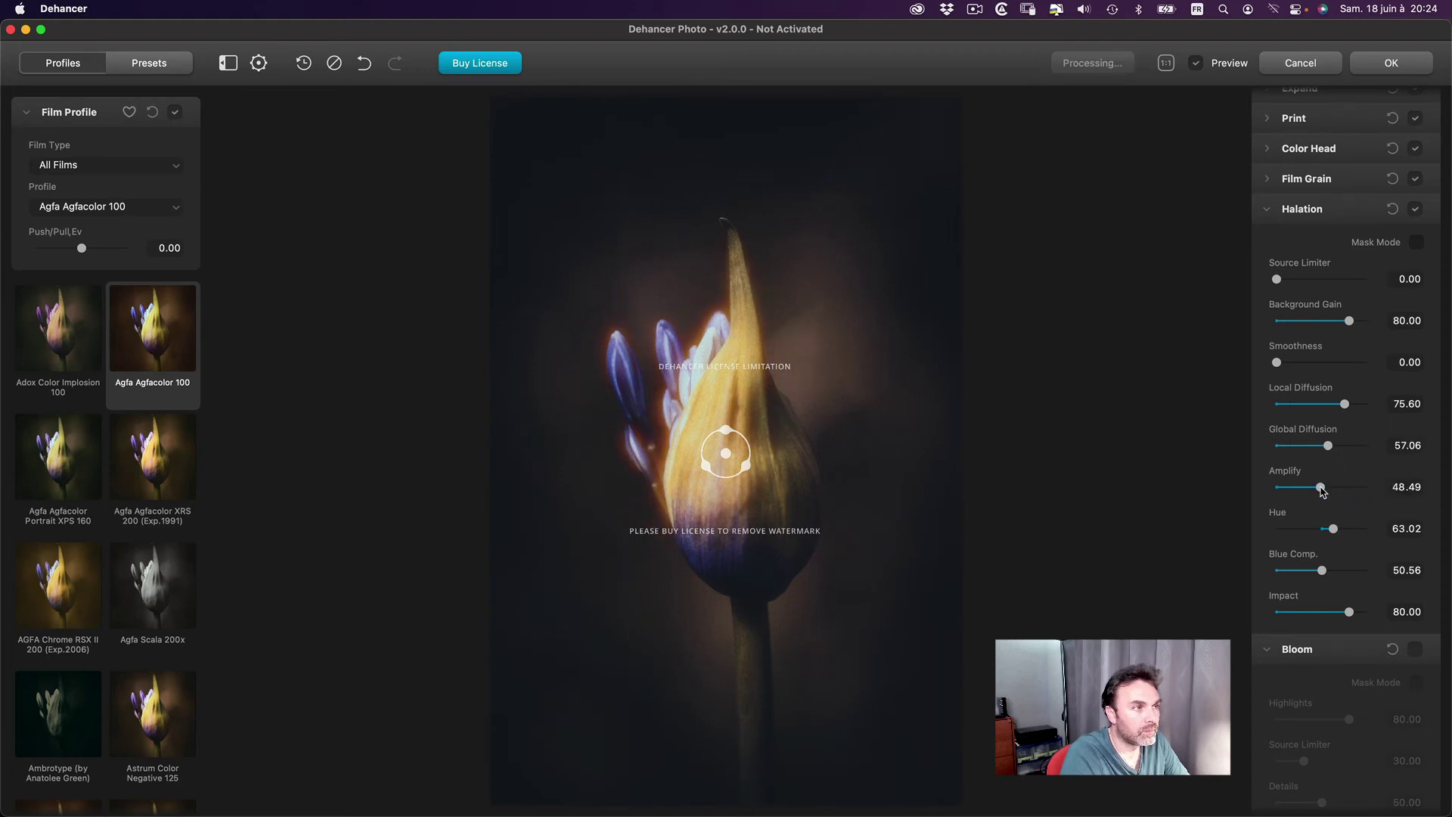
mouse_move(1345, 405)
left_mouse_down()
mouse_move(1363, 406)
mouse_move(1369, 447)
left_mouse_up()
left_click_drag(1316, 492, 1292, 490)
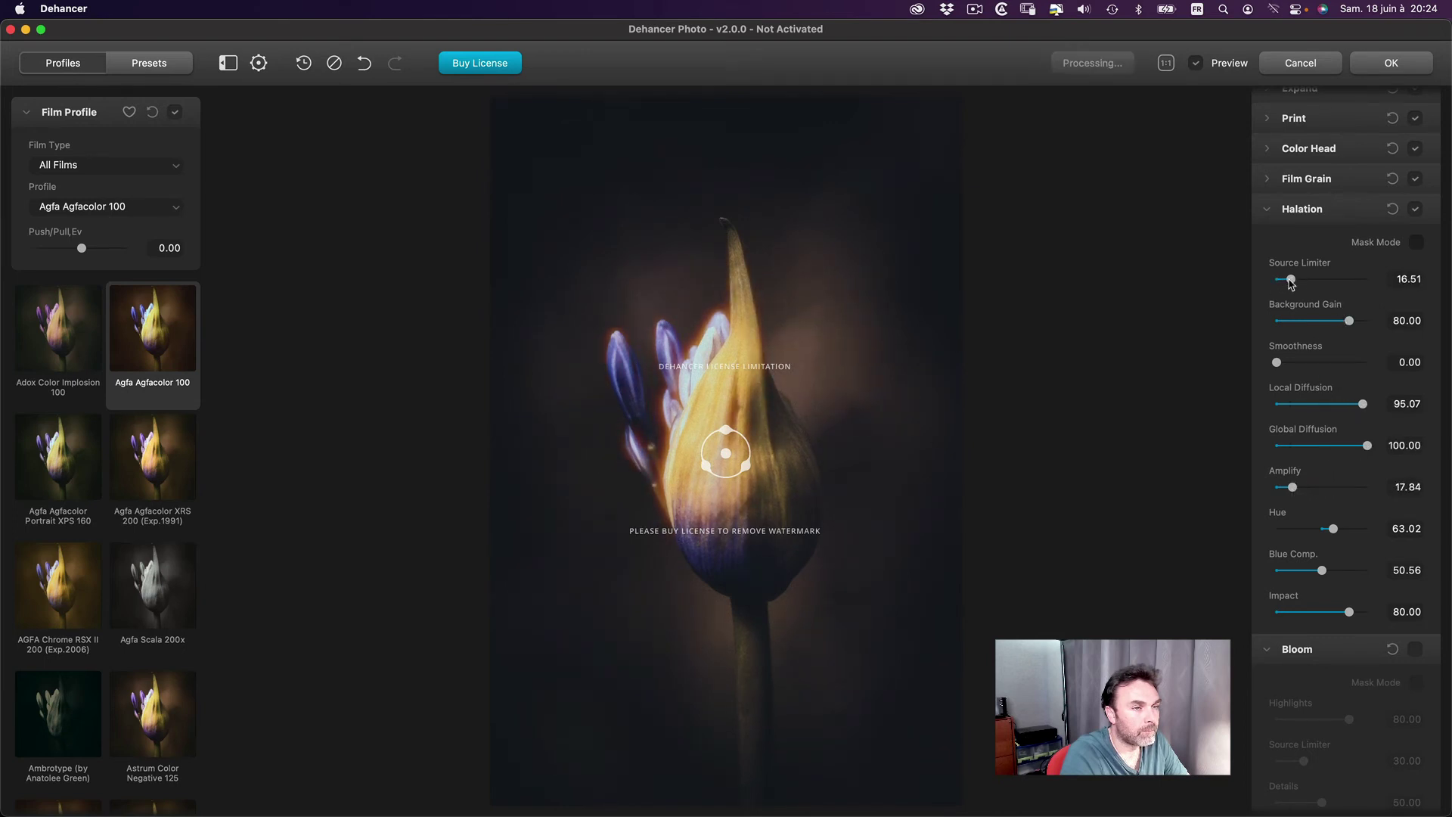
left_click_drag(1279, 282, 1240, 280)
Set Background Gain 69.31, Smoothness 64.26, Diffusion about 83, Amplify 21.81, and reset Hue to 50.
left_click_drag(1351, 322, 1344, 322)
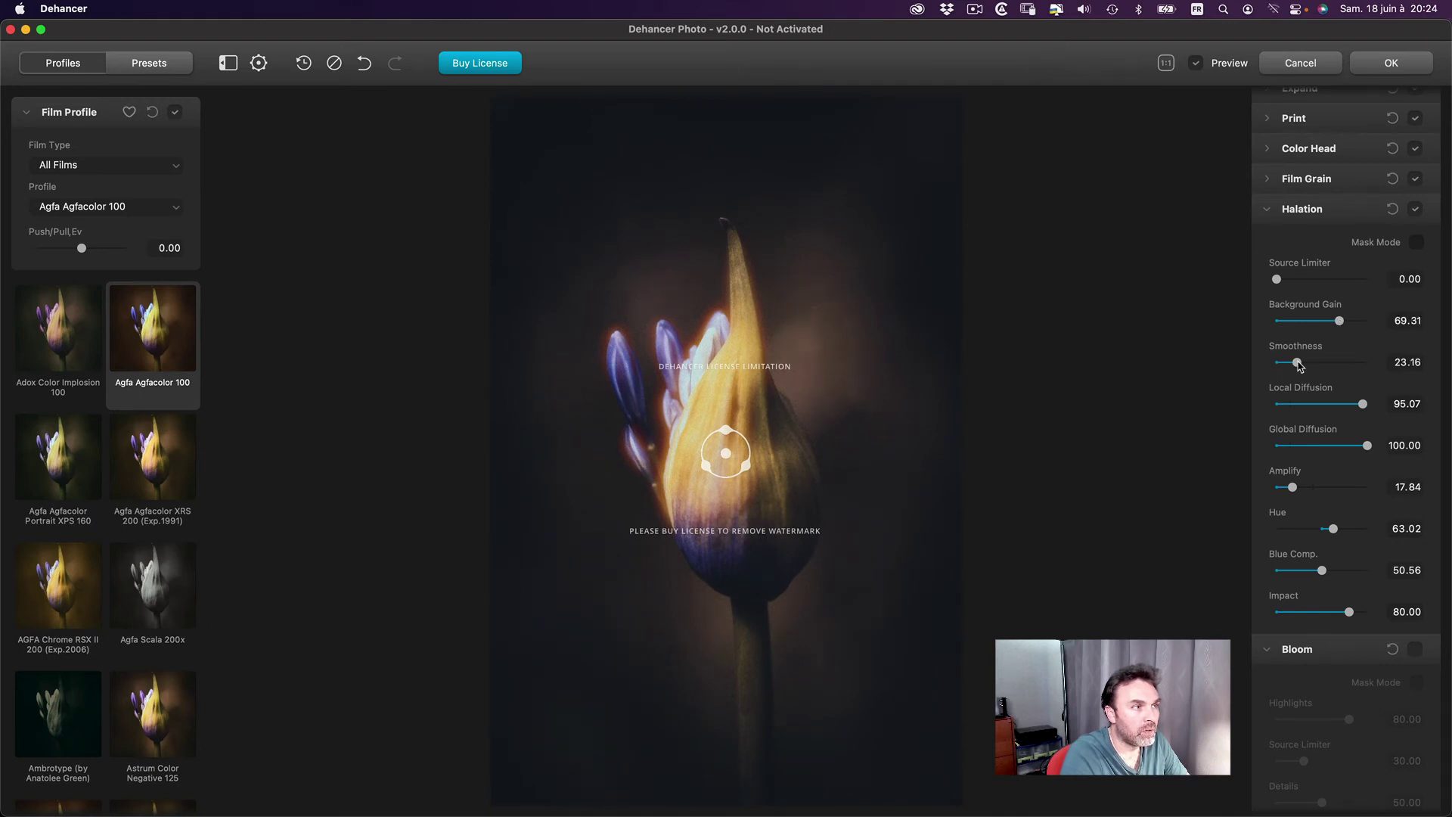
left_click_drag(1299, 365, 1335, 363)
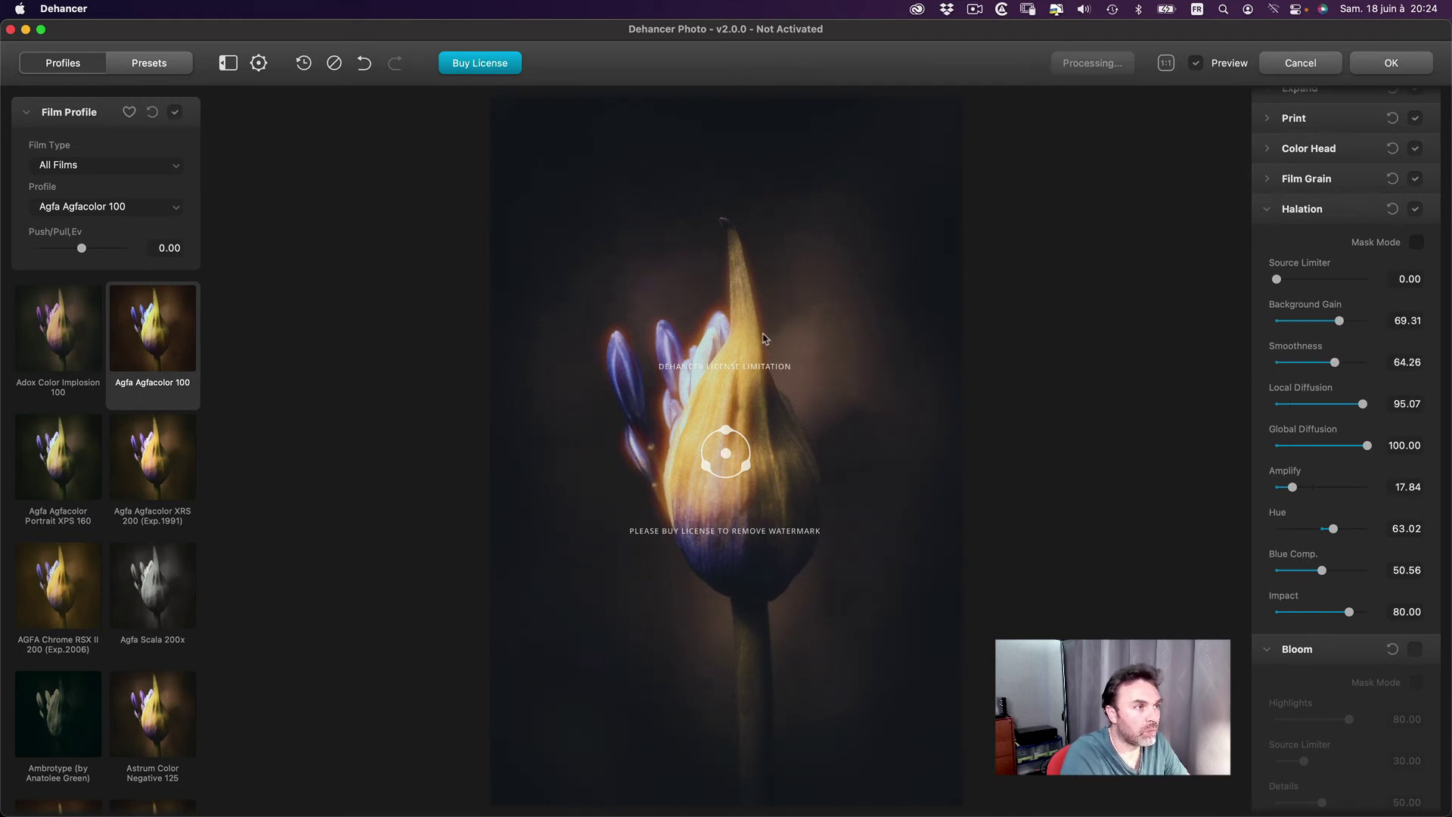
left_click(711, 316)
left_click_drag(715, 350, 804, 594)
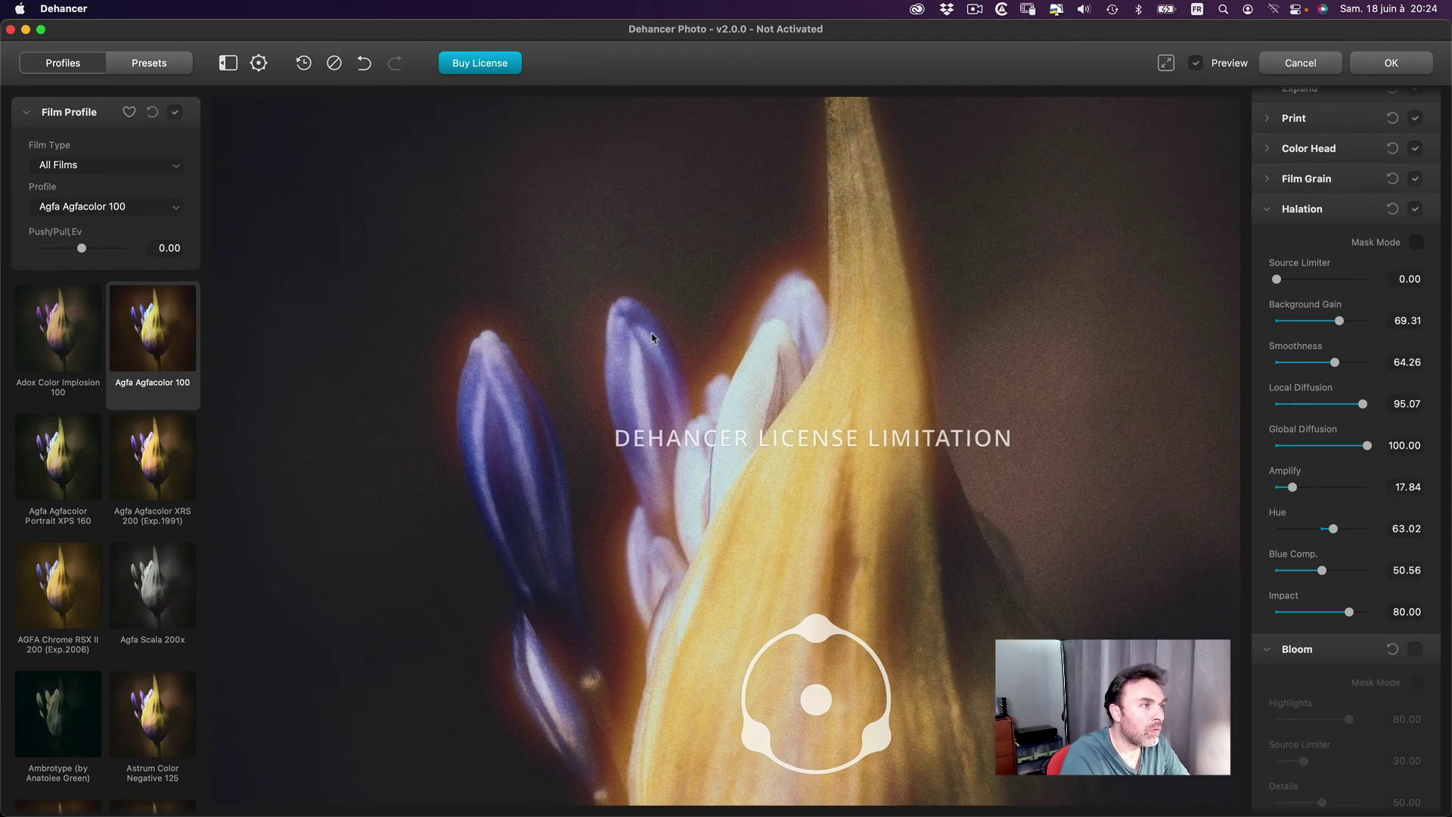
left_click_drag(665, 502, 605, 321)
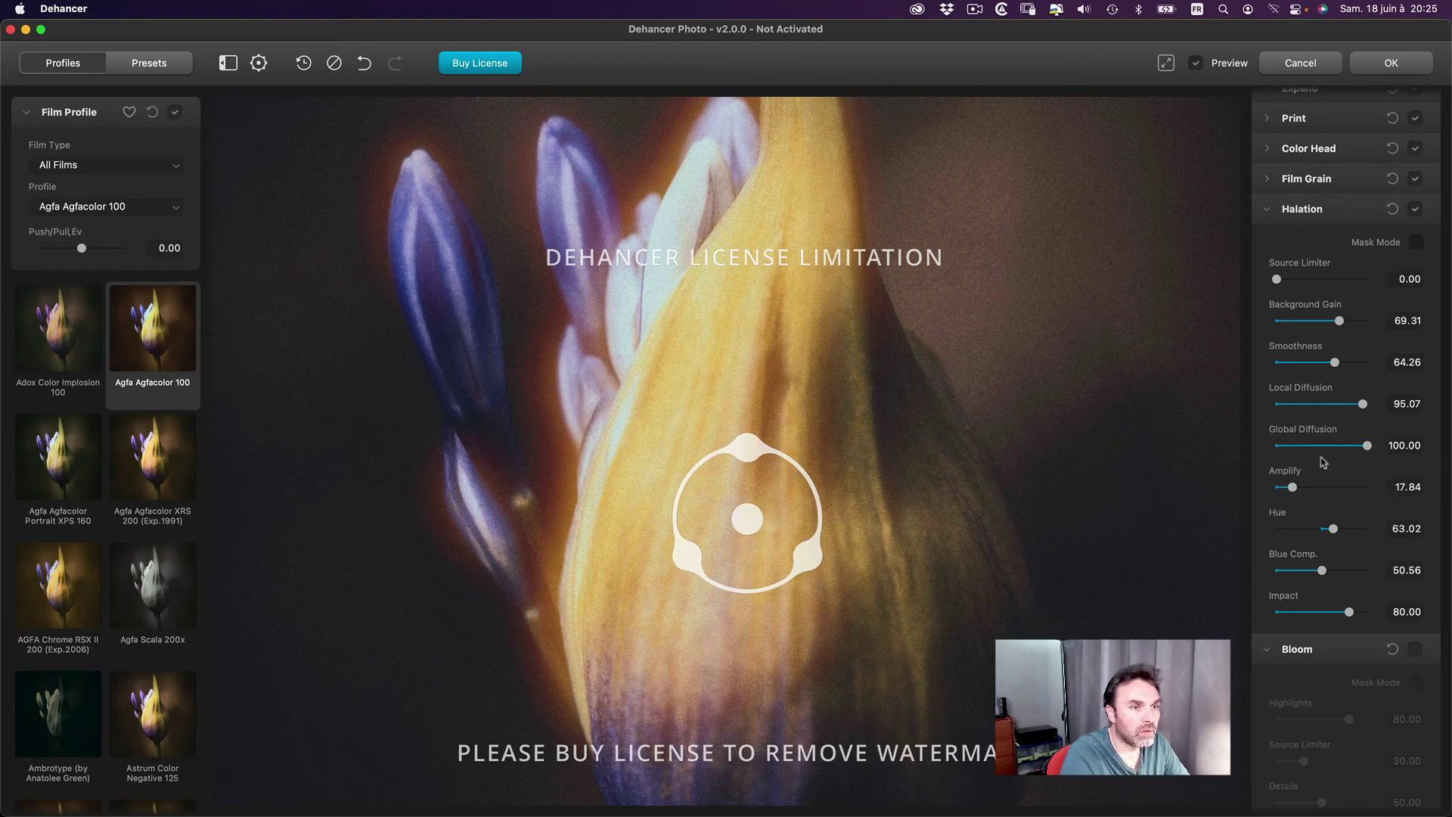
left_click_drag(1362, 448, 1353, 404)
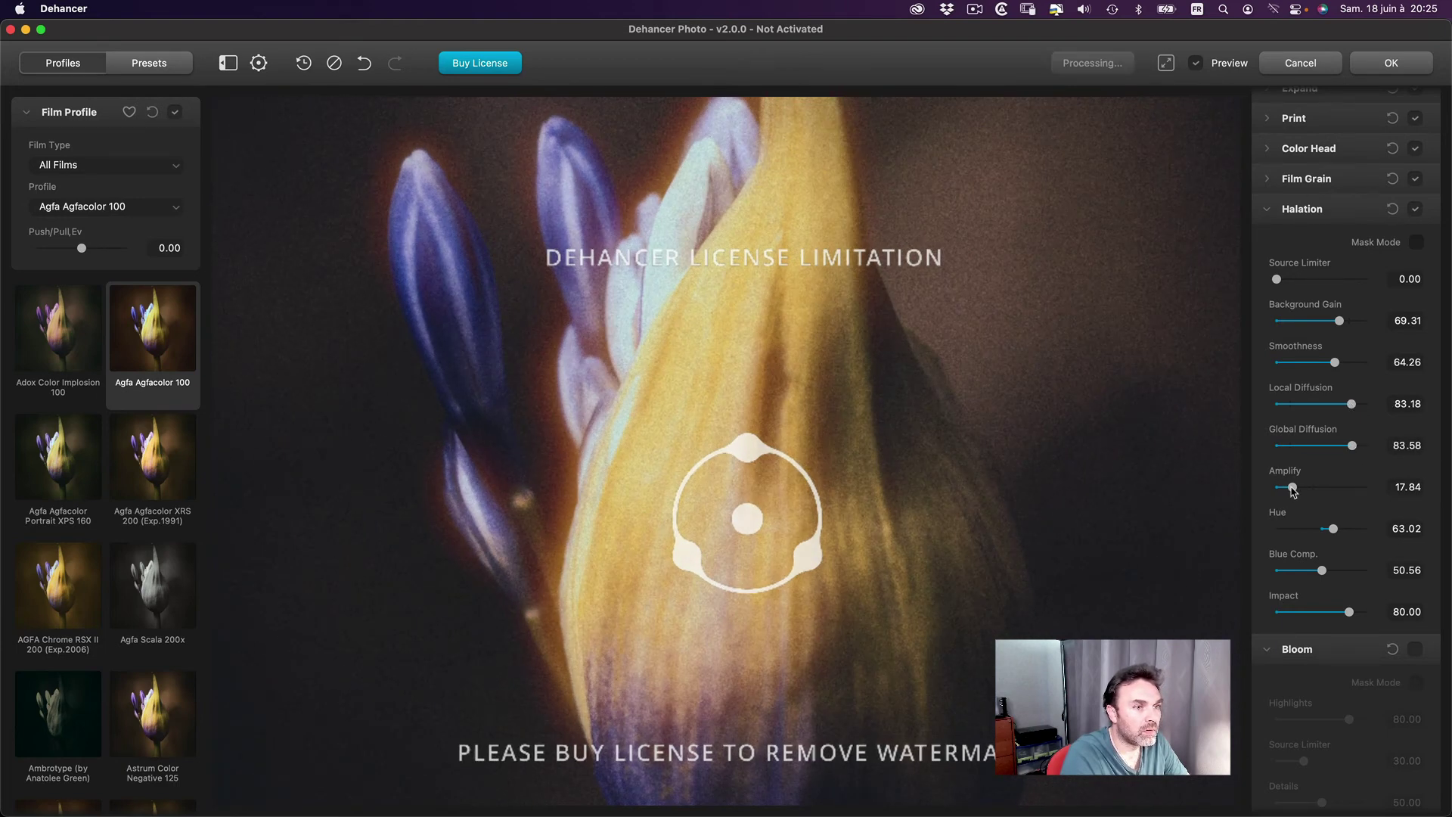
left_click_drag(1293, 488, 1296, 488)
double_click(1333, 528)
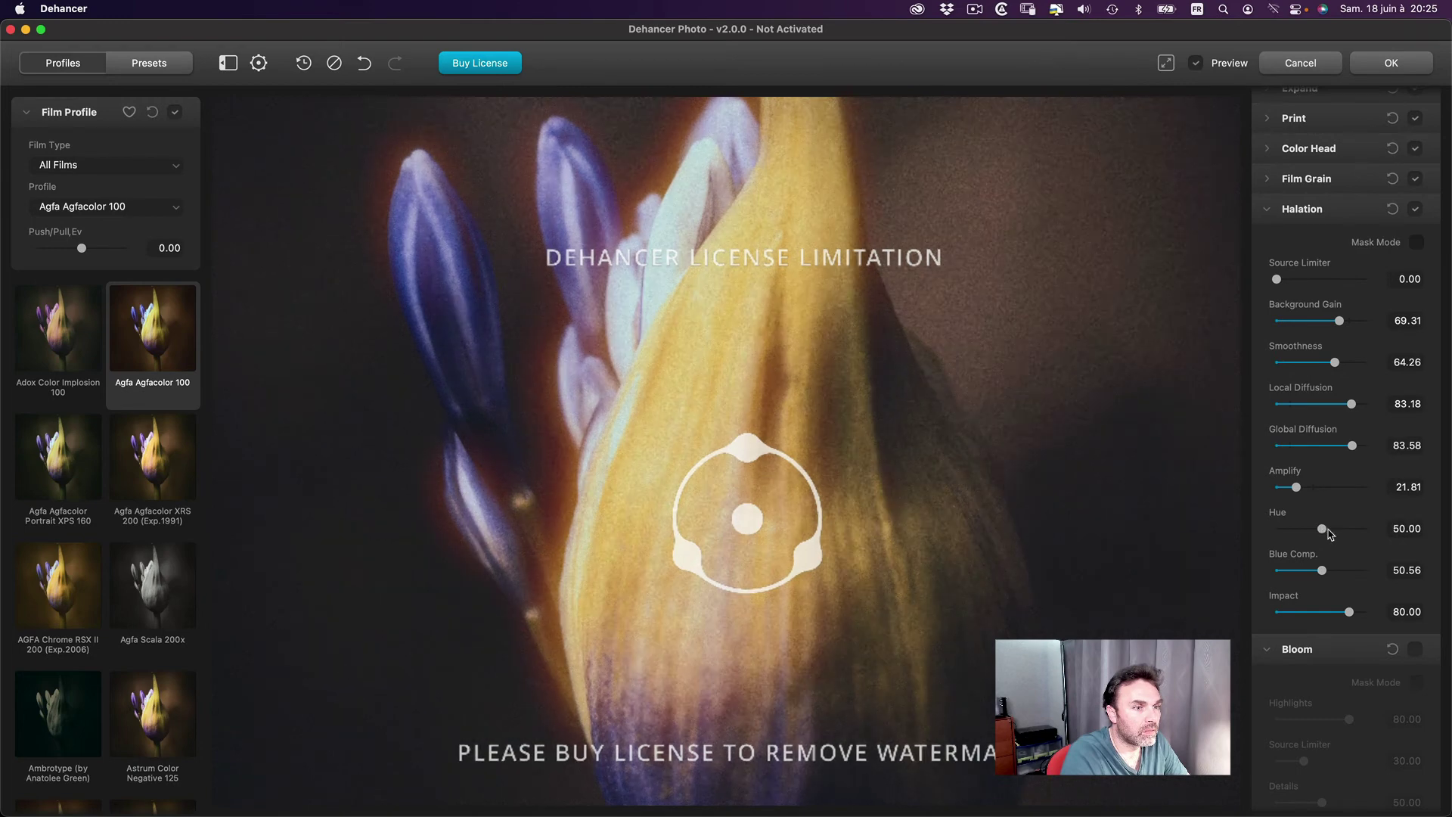
left_click(793, 416)
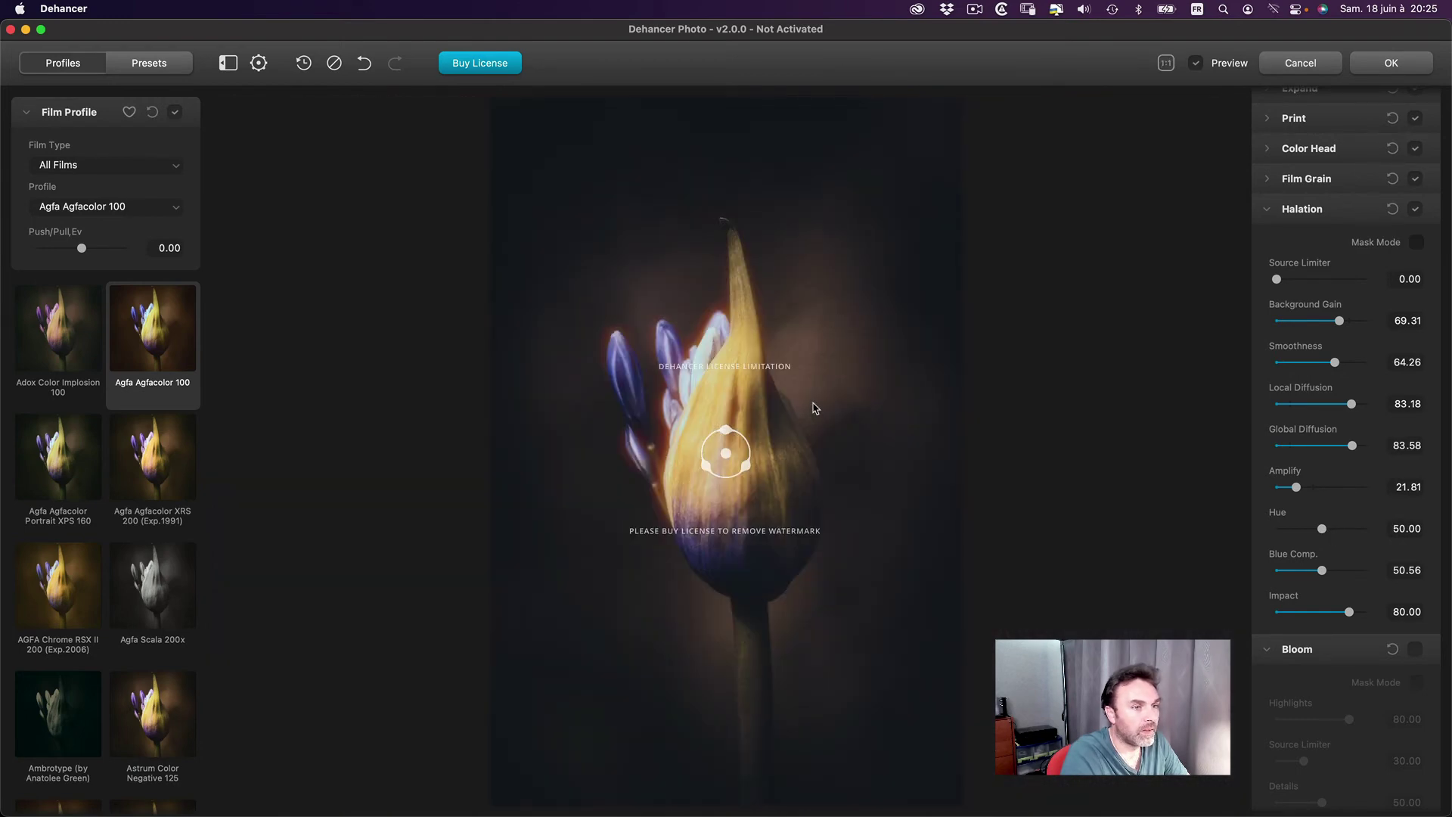
Compare Halation on and off, then enable Bloom and preview its mask.
left_click(1415, 211)
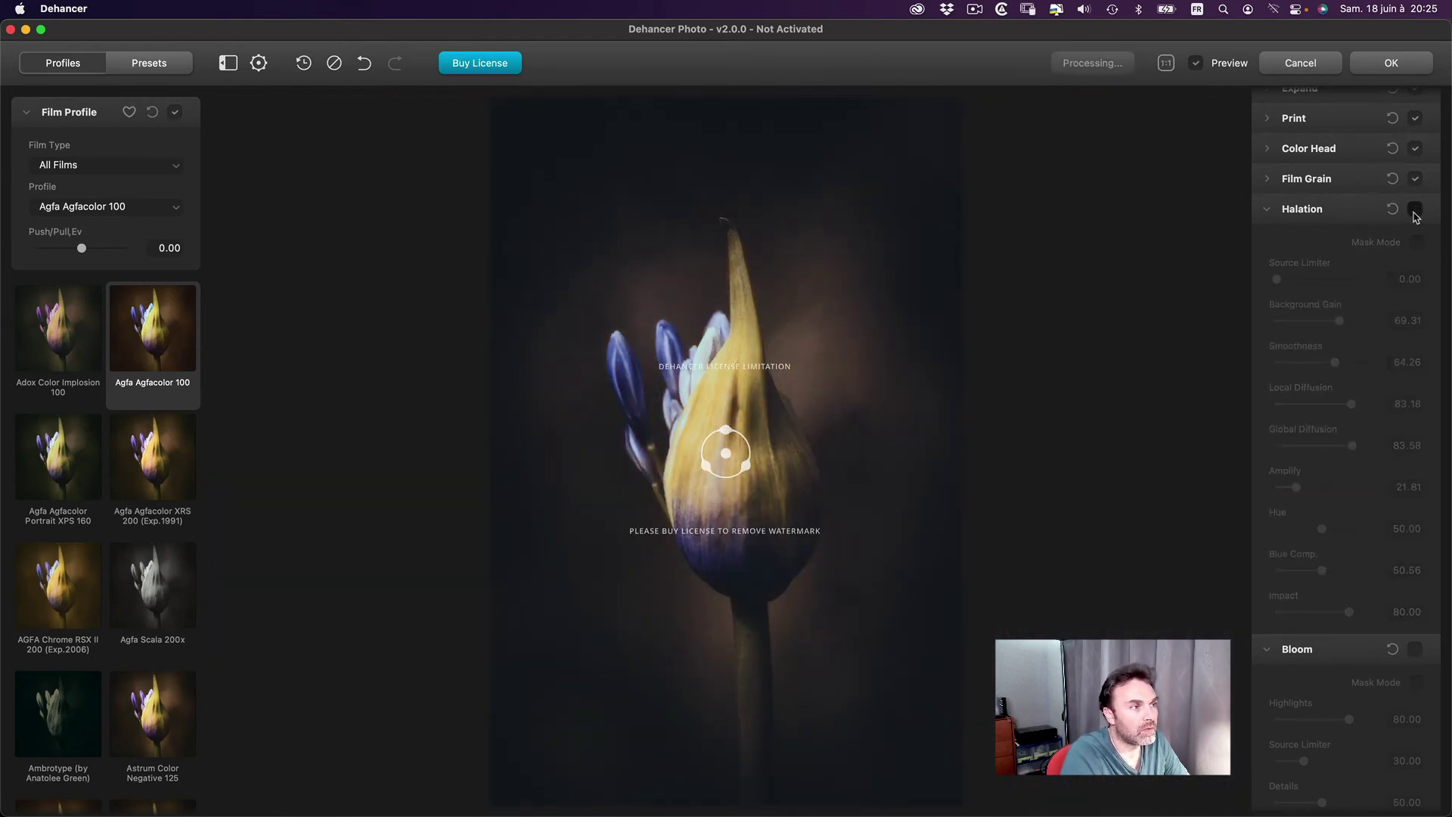
left_click(1414, 211)
scroll(1329, 480, "down", 5)
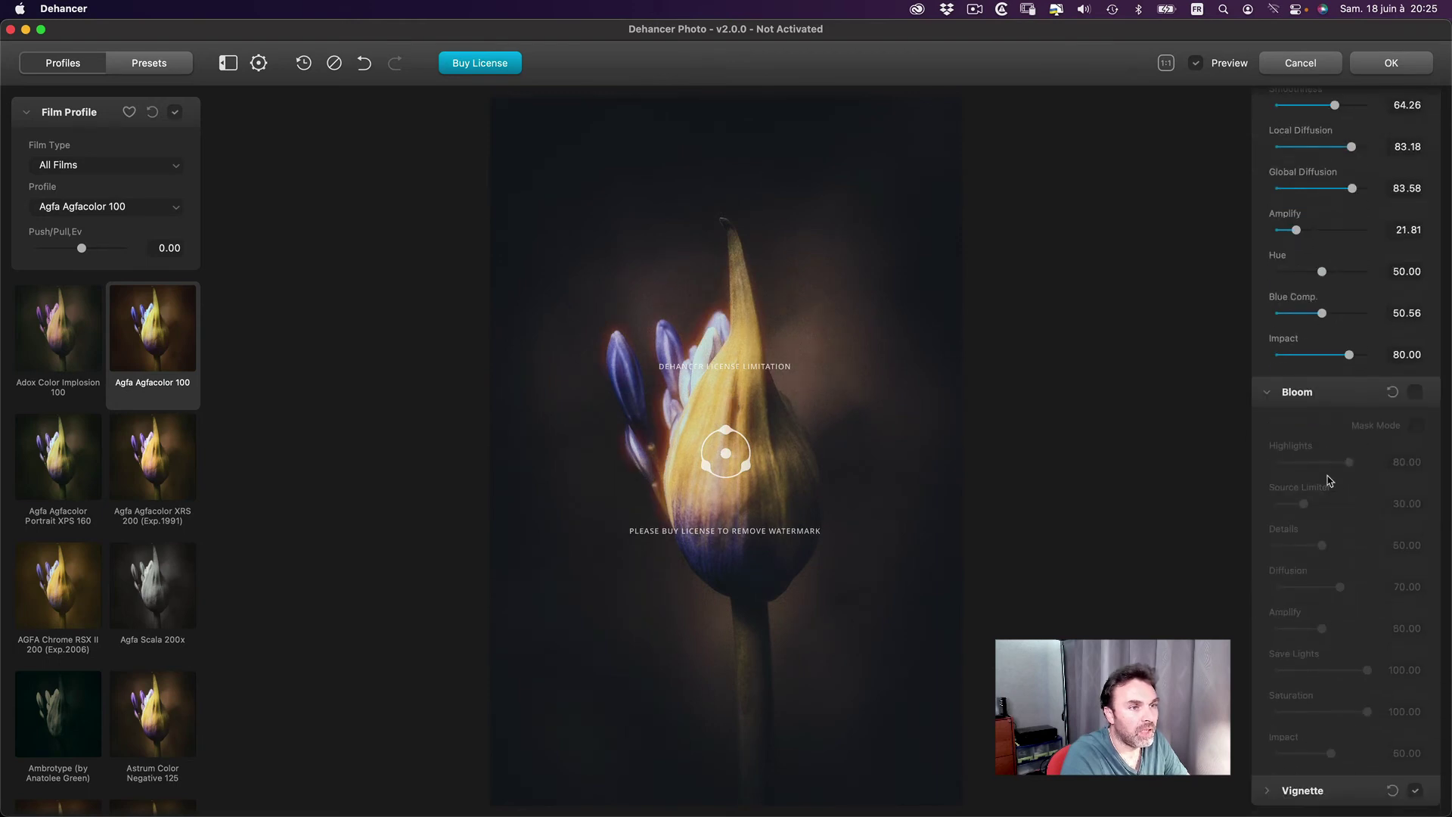
left_click(1415, 392)
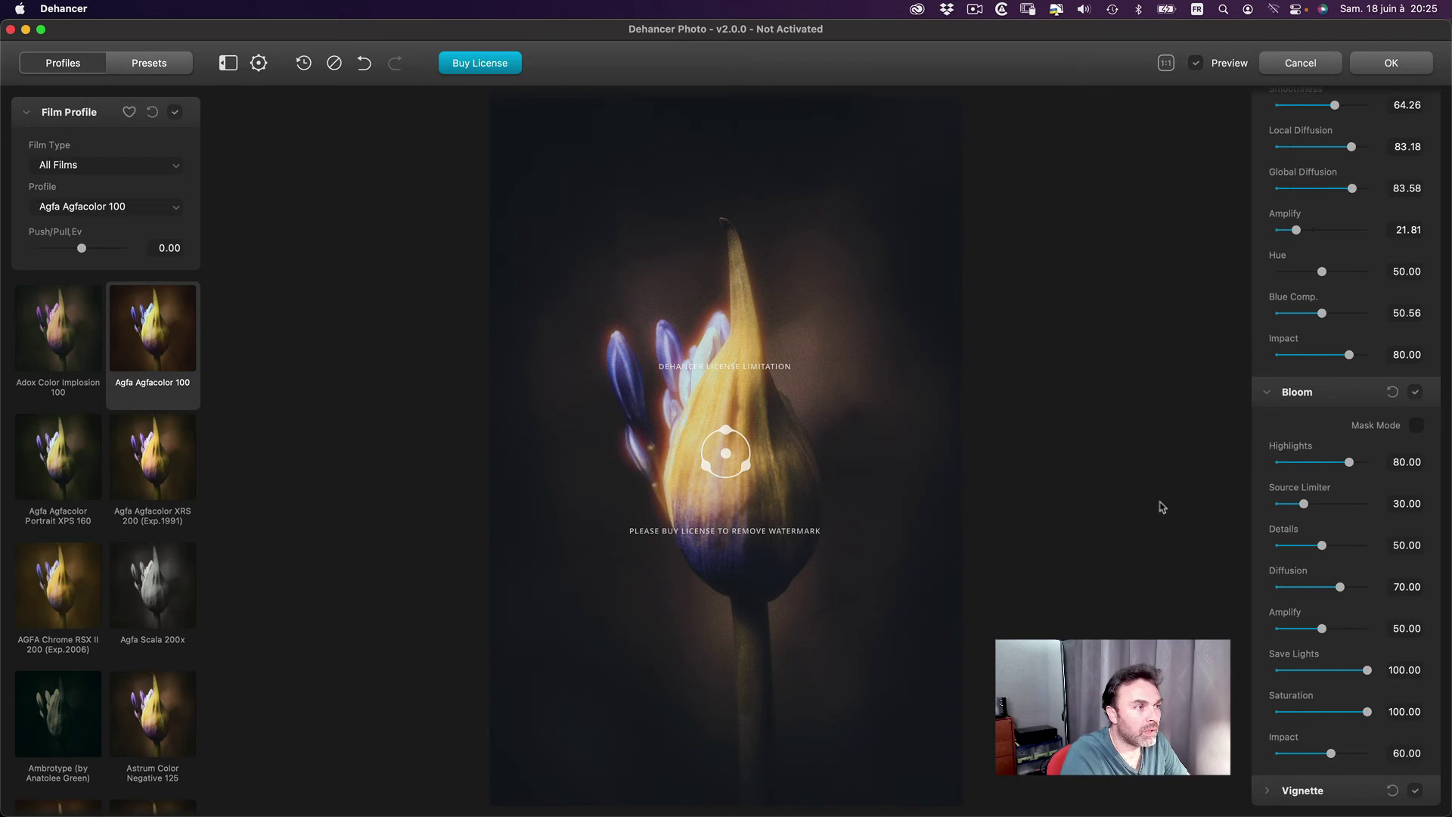
mouse_move(1350, 464)
left_mouse_down()
mouse_move(1270, 464)
mouse_move(1340, 464)
left_mouse_up()
left_click(1420, 427)
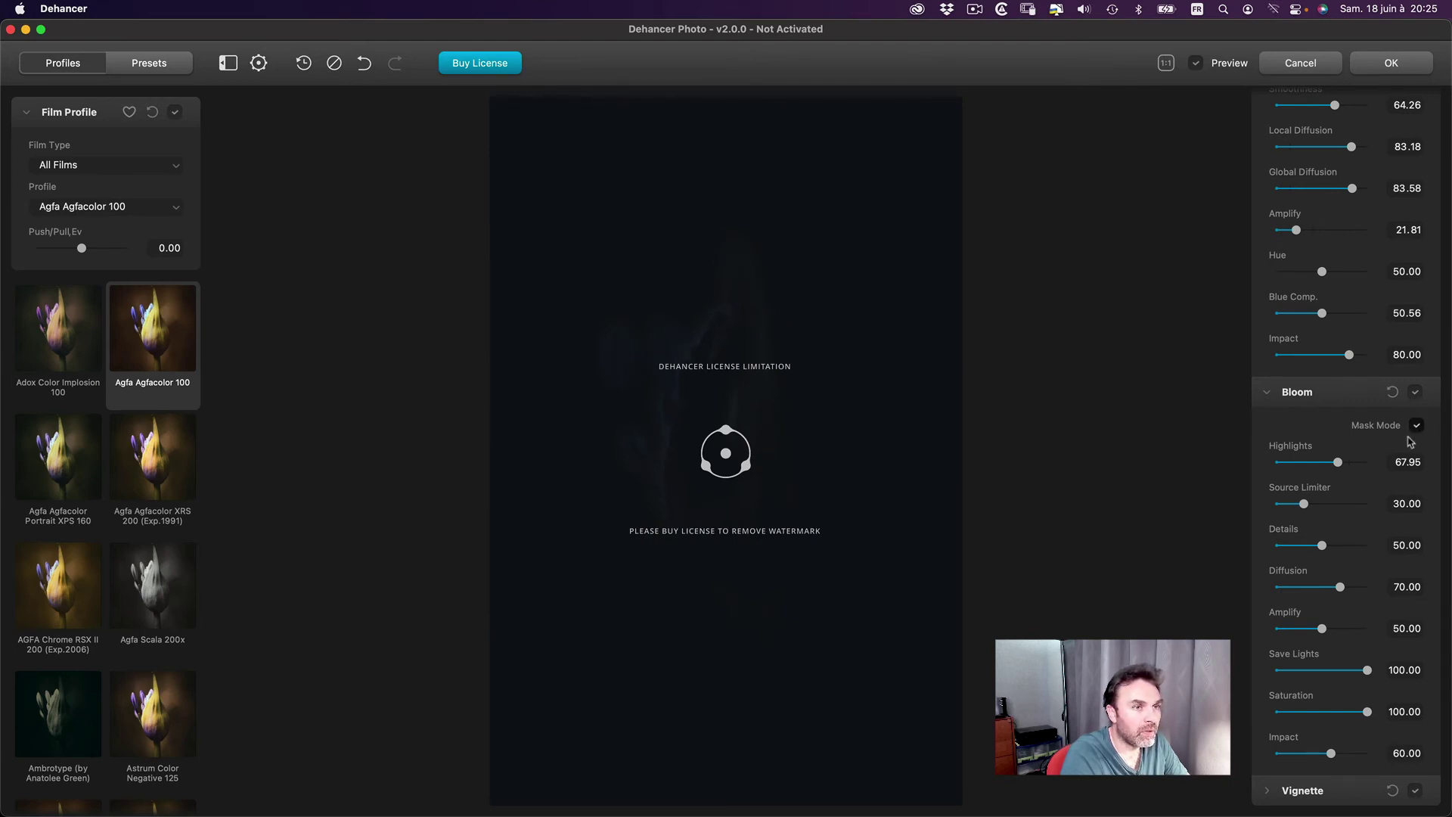
scroll(1308, 333, "up", 3)
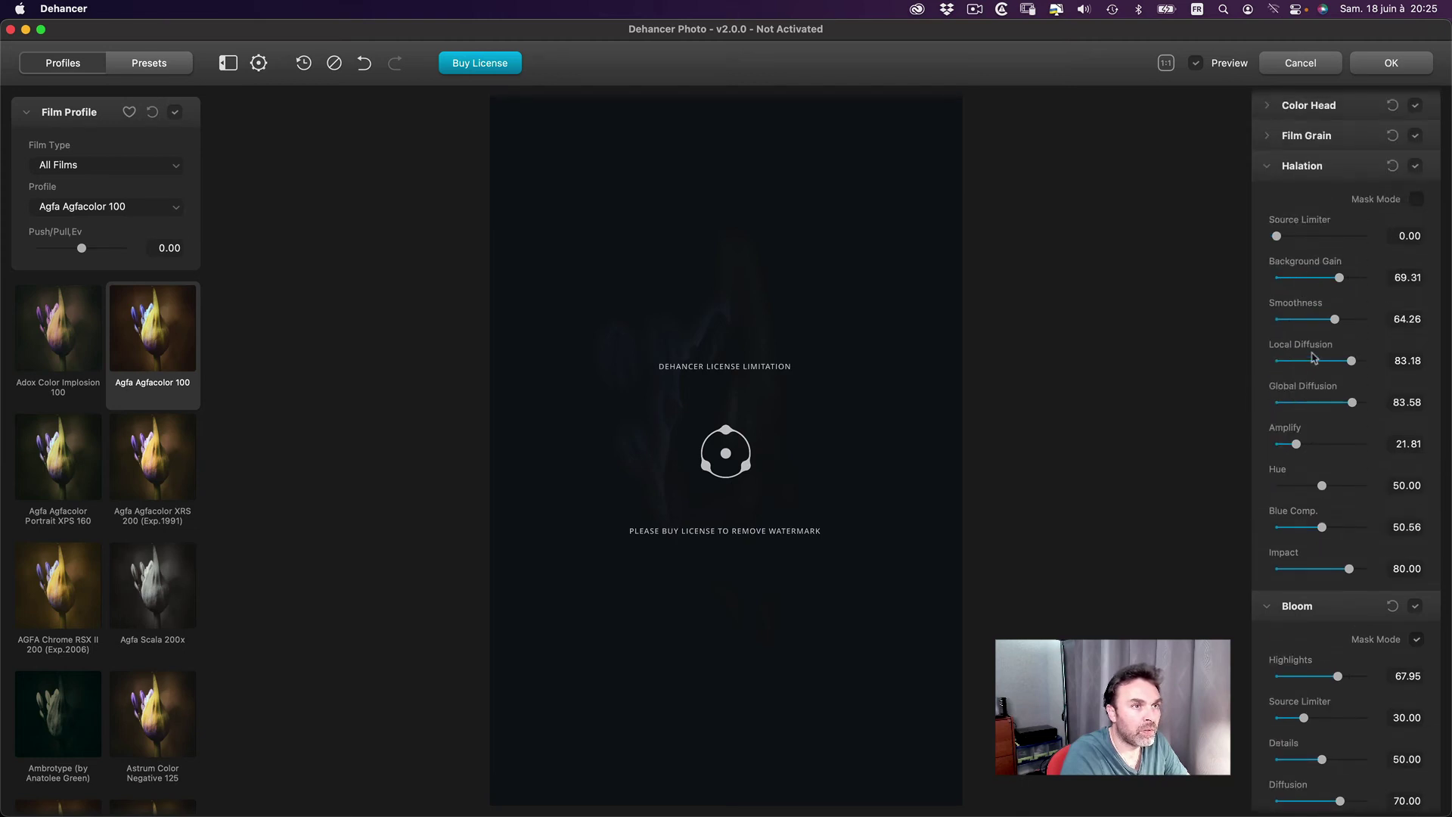
scroll(1418, 437, "down", 3)
left_click(1417, 455)
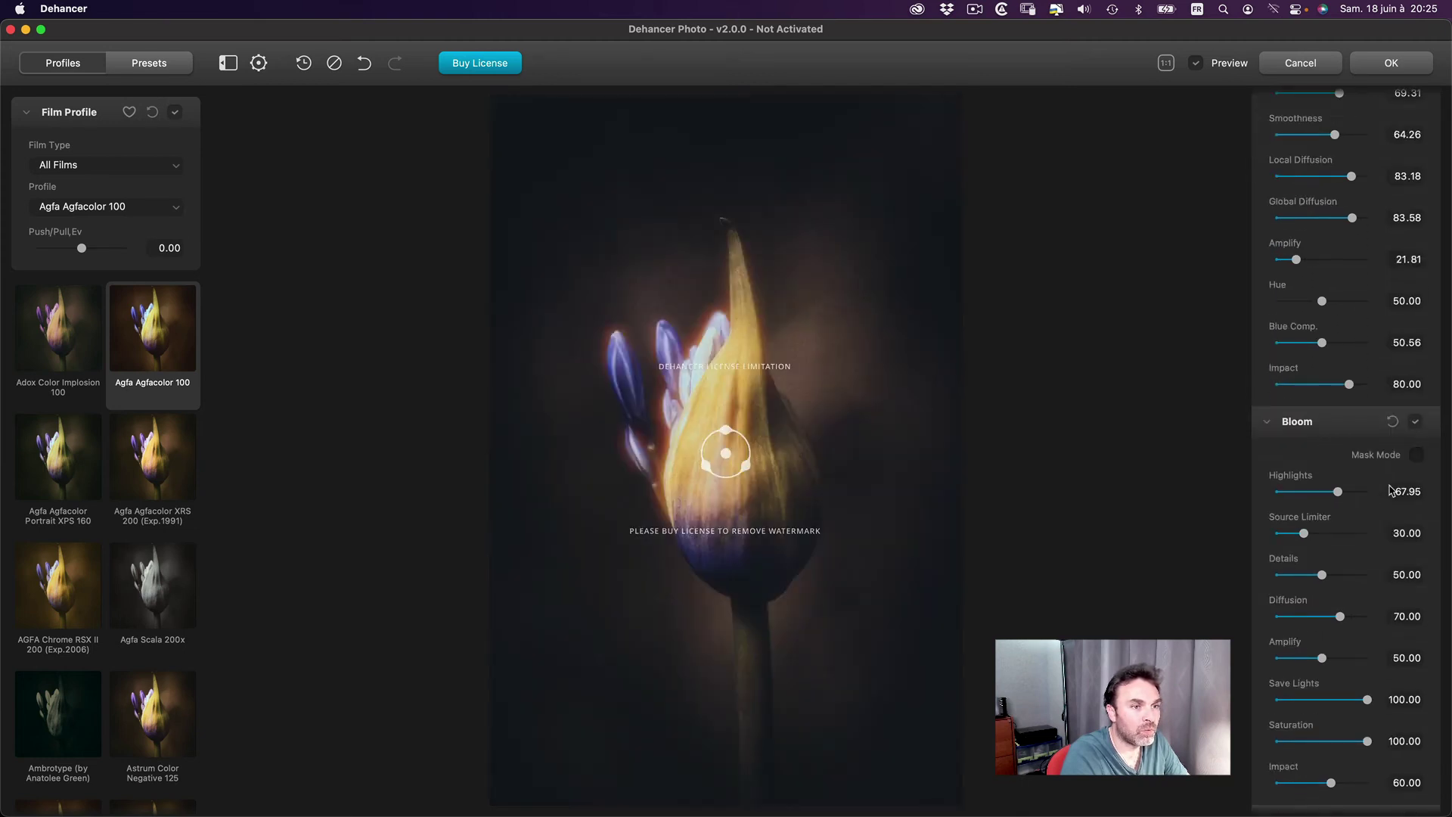
Set Bloom Diffusion 100, Amplify 74.26, Saturation 76.55 and Impact about 70.
mouse_move(1338, 491)
left_mouse_down()
mouse_move(1303, 492)
mouse_move(1330, 493)
mouse_move(1225, 533)
left_mouse_up()
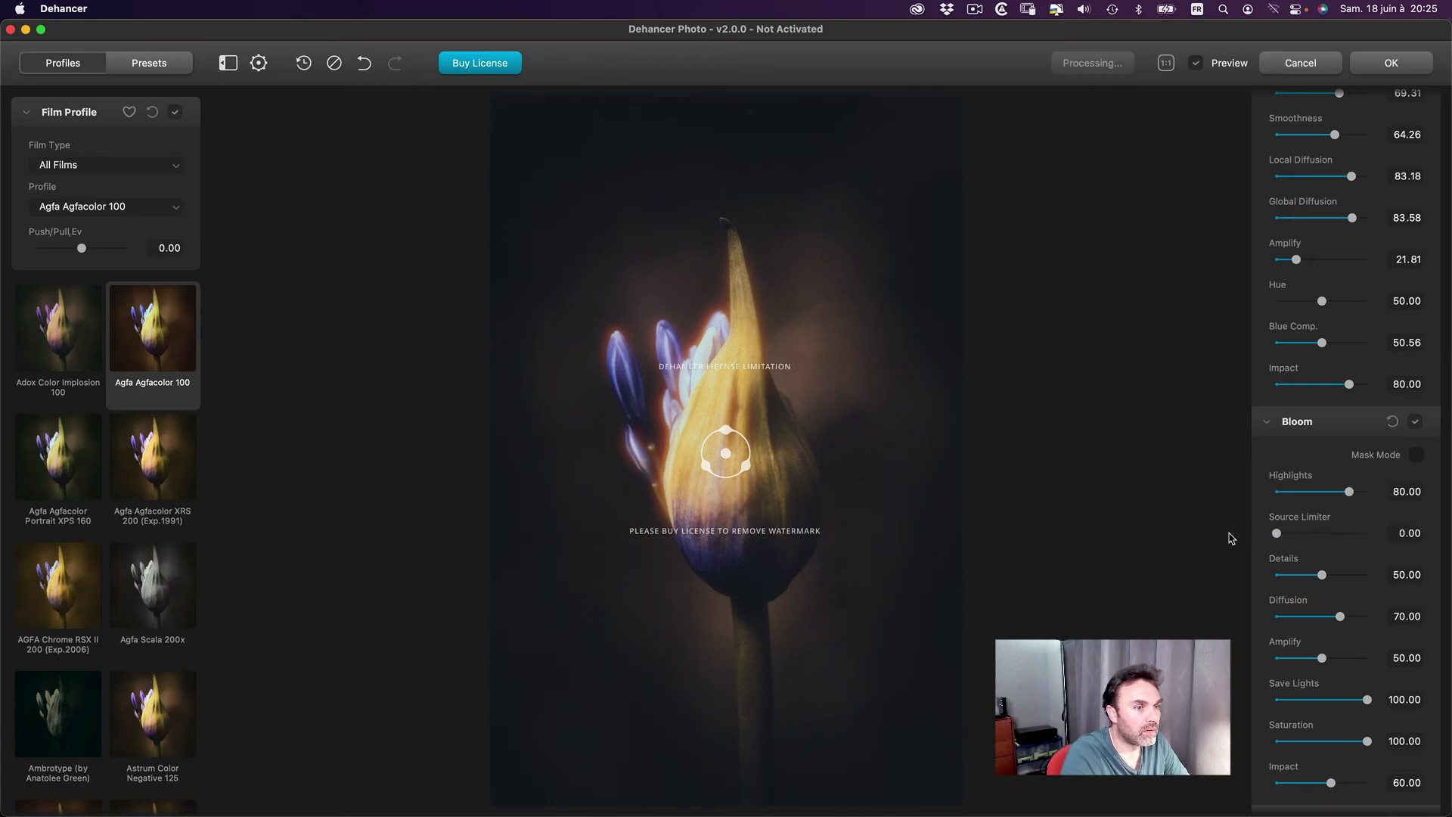
scroll(1335, 618, "down", 1)
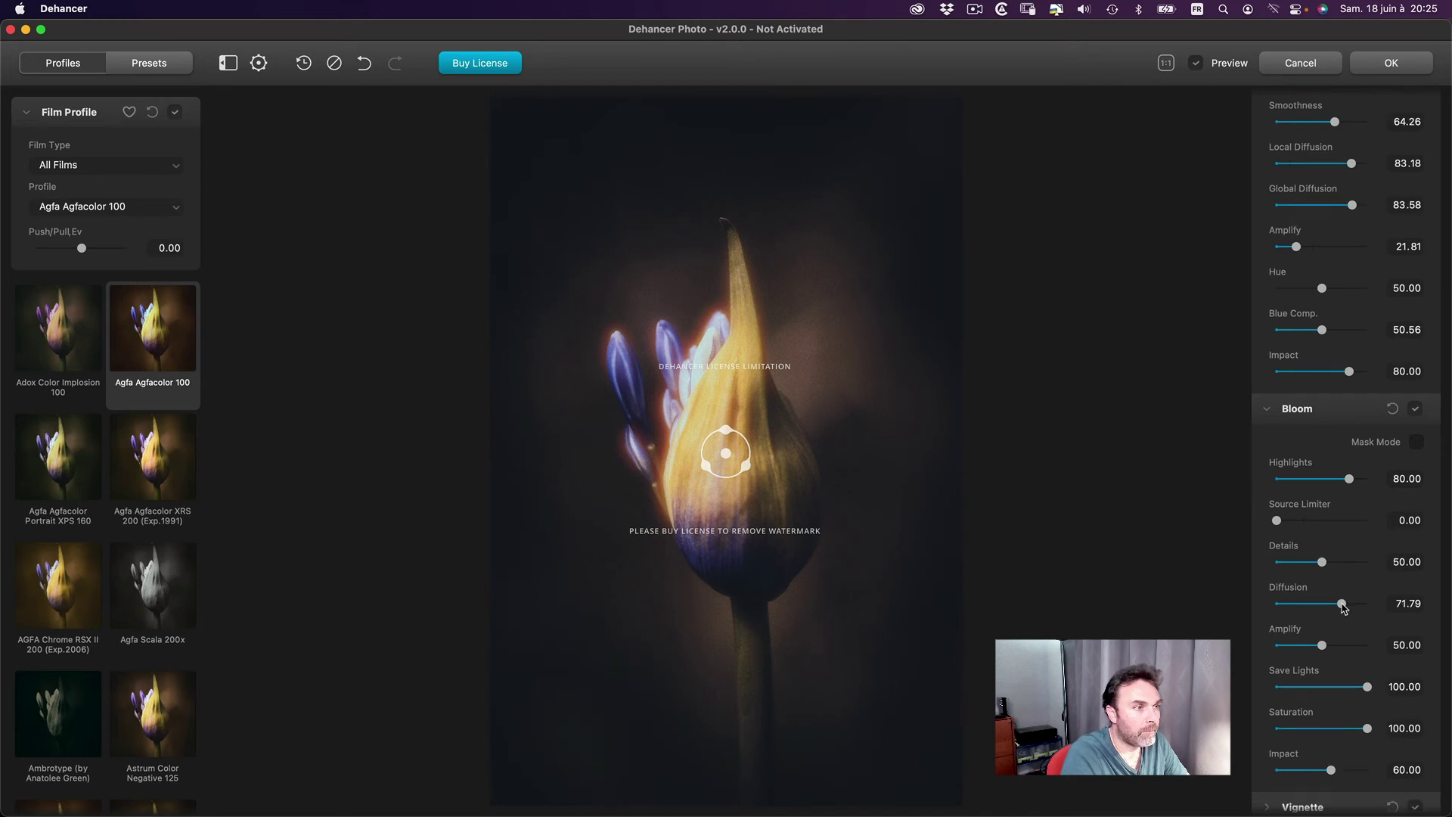
left_click_drag(1342, 605, 1401, 604)
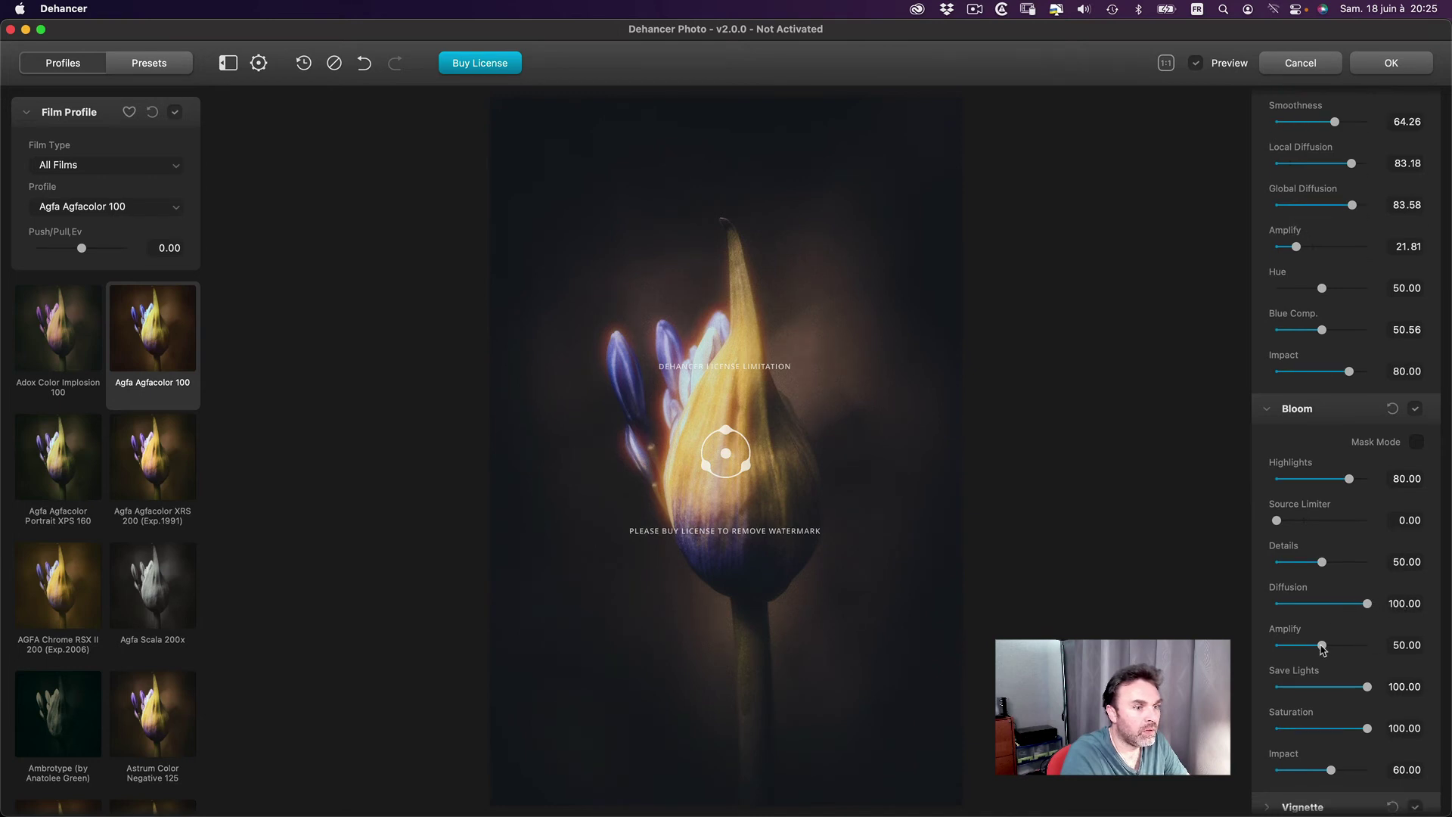
mouse_move(1322, 645)
left_mouse_down()
mouse_move(1386, 649)
mouse_move(1336, 646)
mouse_move(1347, 688)
mouse_move(1278, 690)
mouse_move(1312, 692)
mouse_move(1344, 645)
mouse_move(1312, 687)
left_mouse_up()
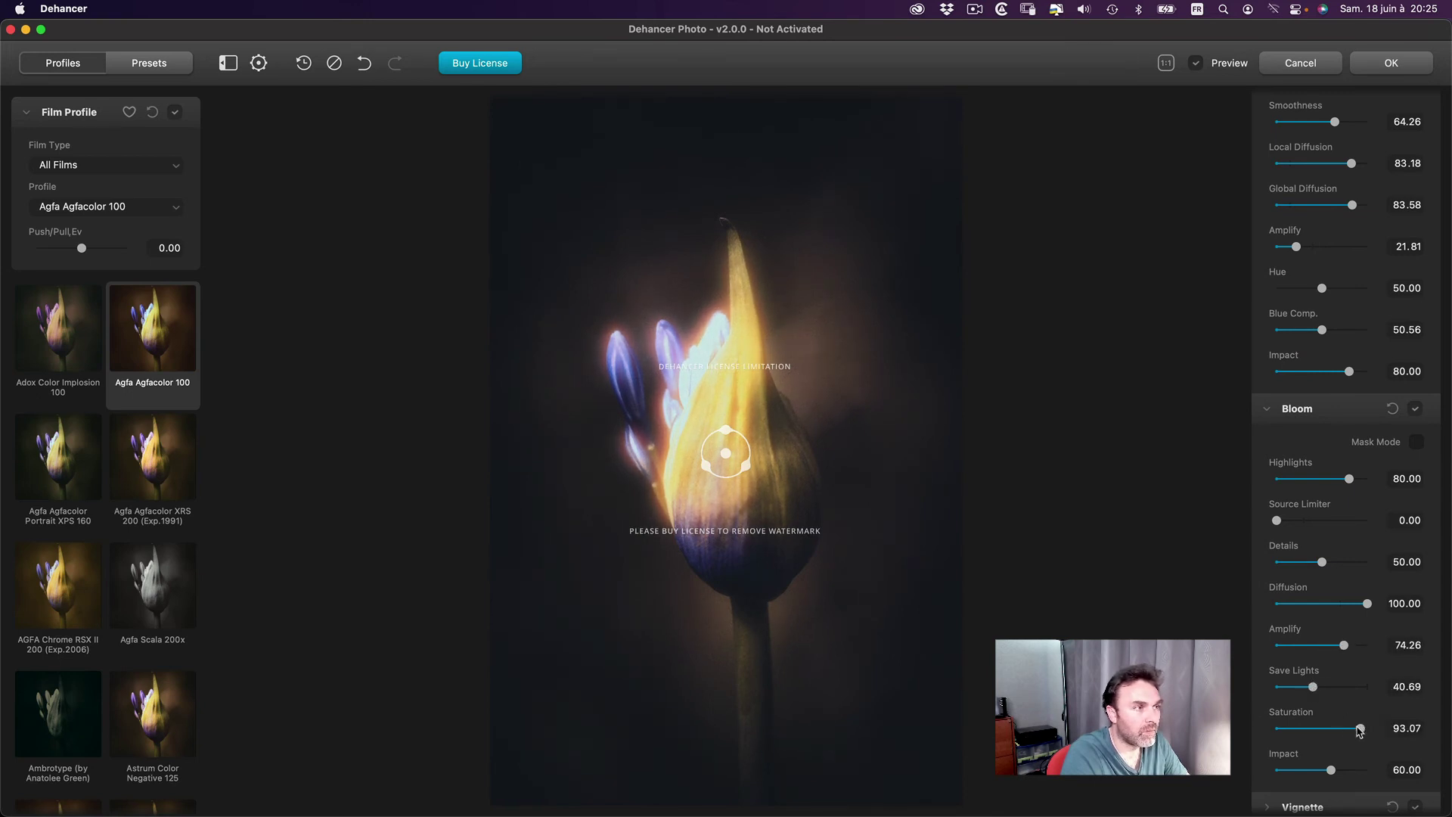
left_click_drag(1360, 730, 1343, 728)
scroll(1292, 665, "down", 1)
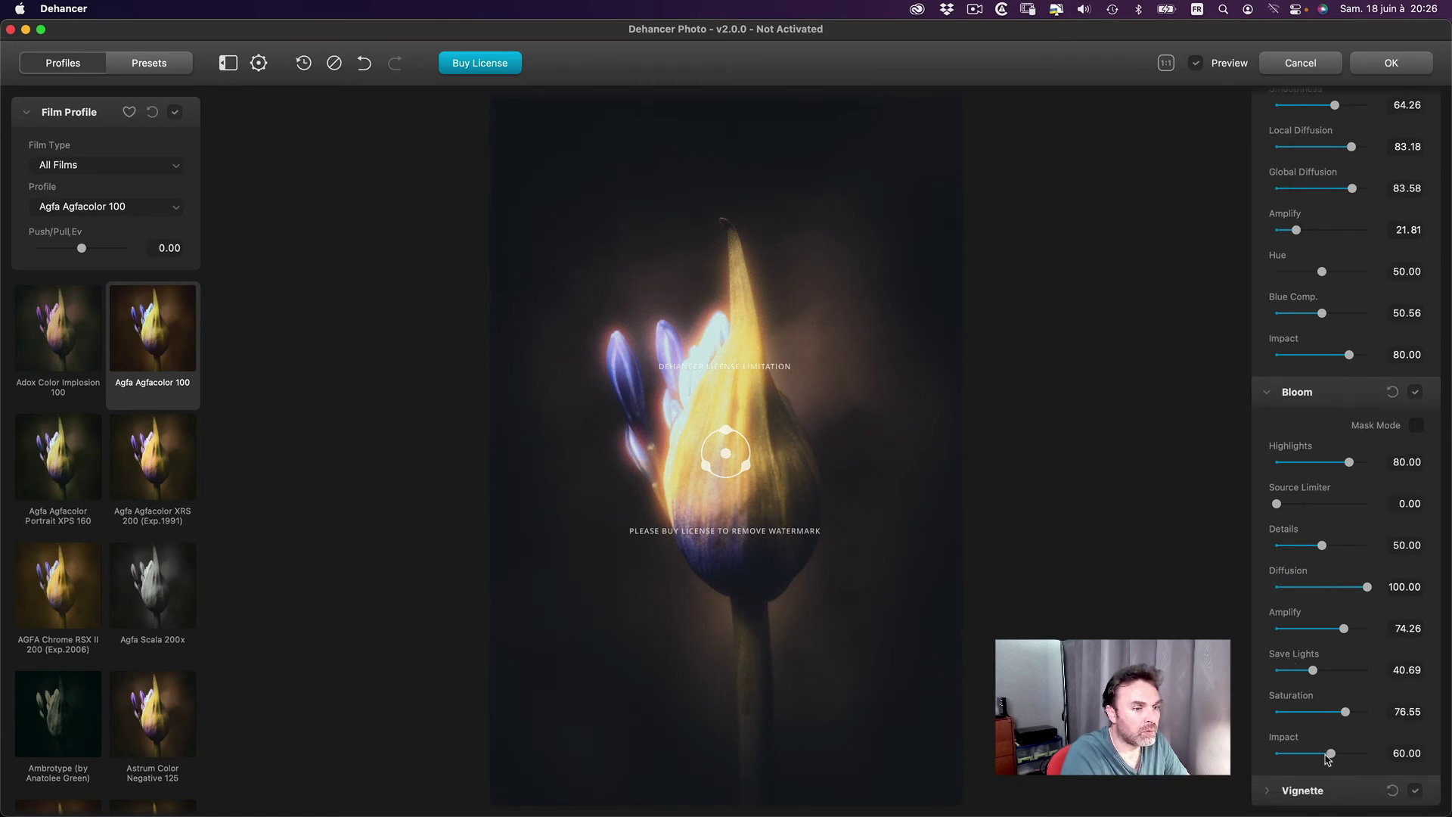
mouse_move(1329, 755)
left_mouse_down()
mouse_move(1290, 754)
mouse_move(1343, 754)
left_mouse_up()
Collapse Halation, reopen Bloom, and try different Save Lights levels.
left_click(1338, 395)
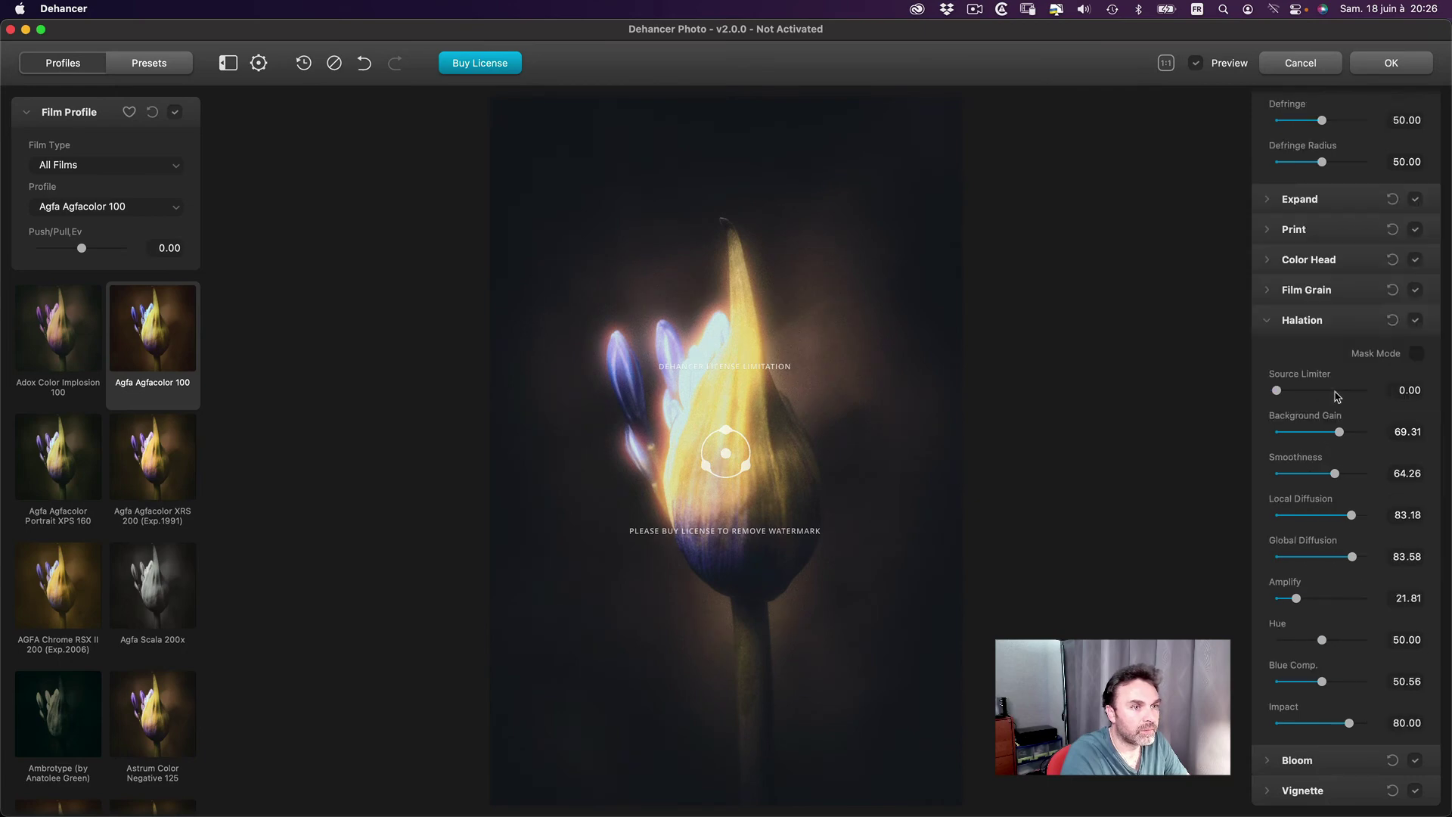
left_click(1320, 323)
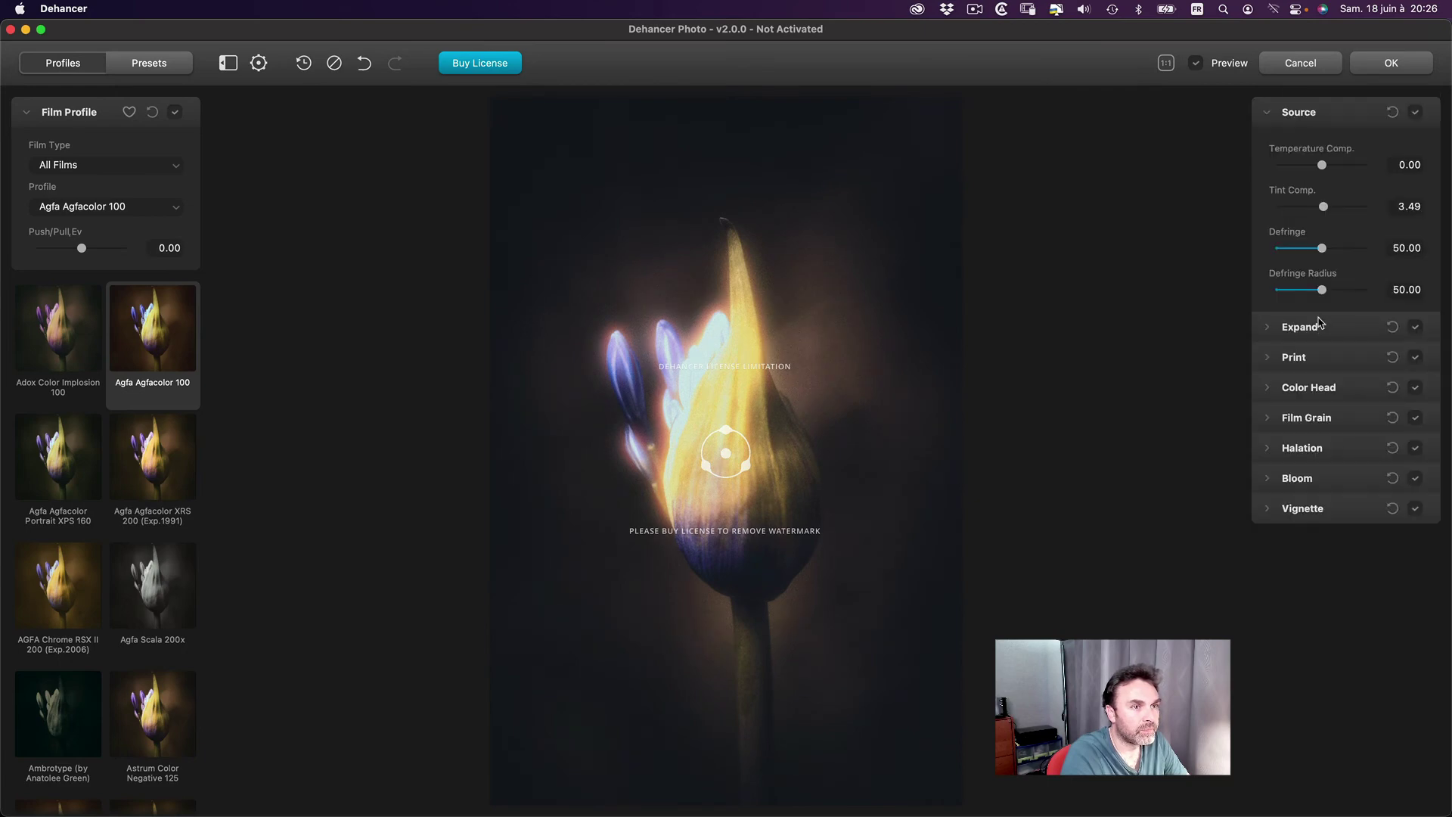
left_click(1272, 483)
scroll(1260, 515, "down", 2)
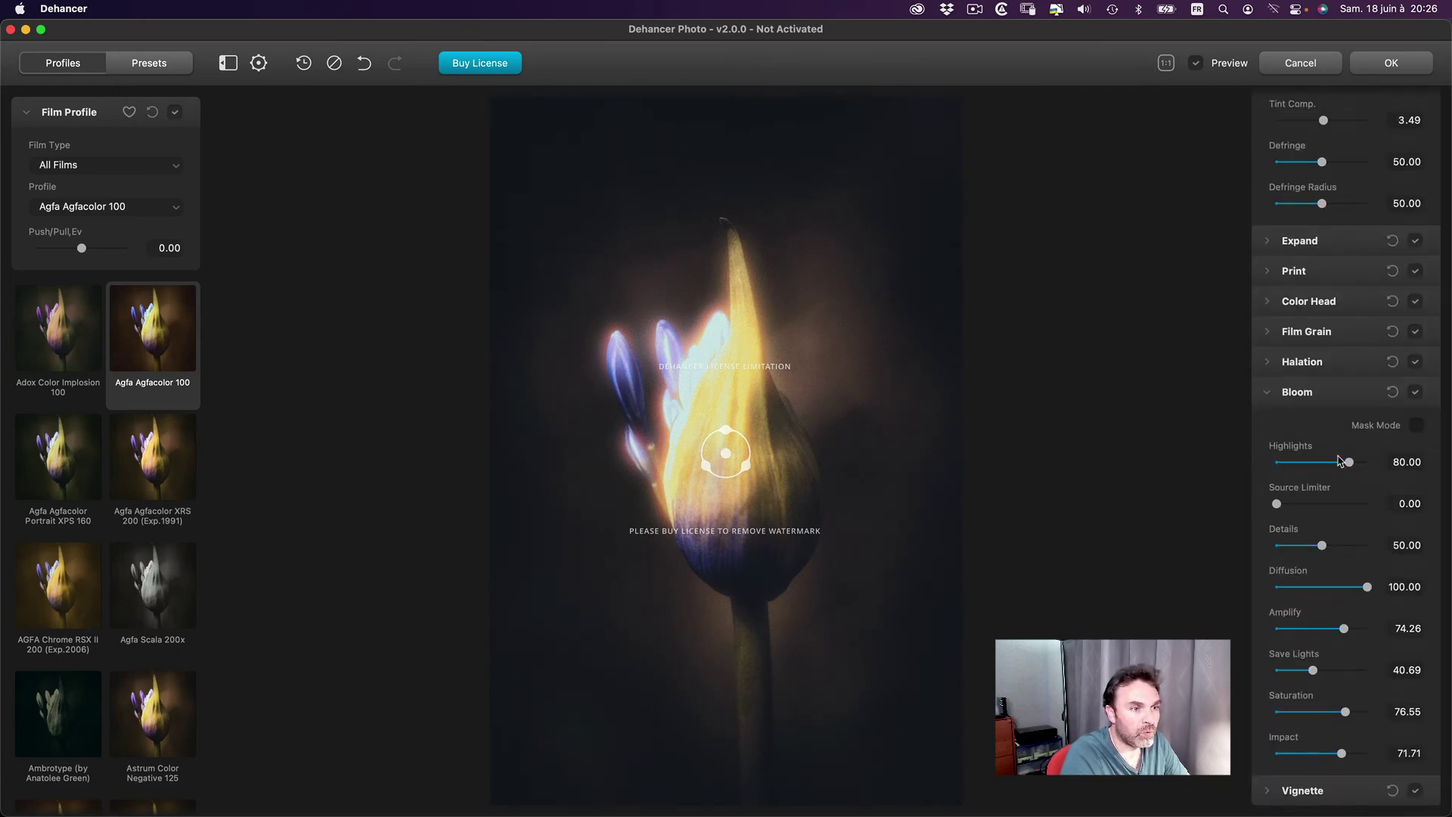
scroll(1303, 666, "up", 1)
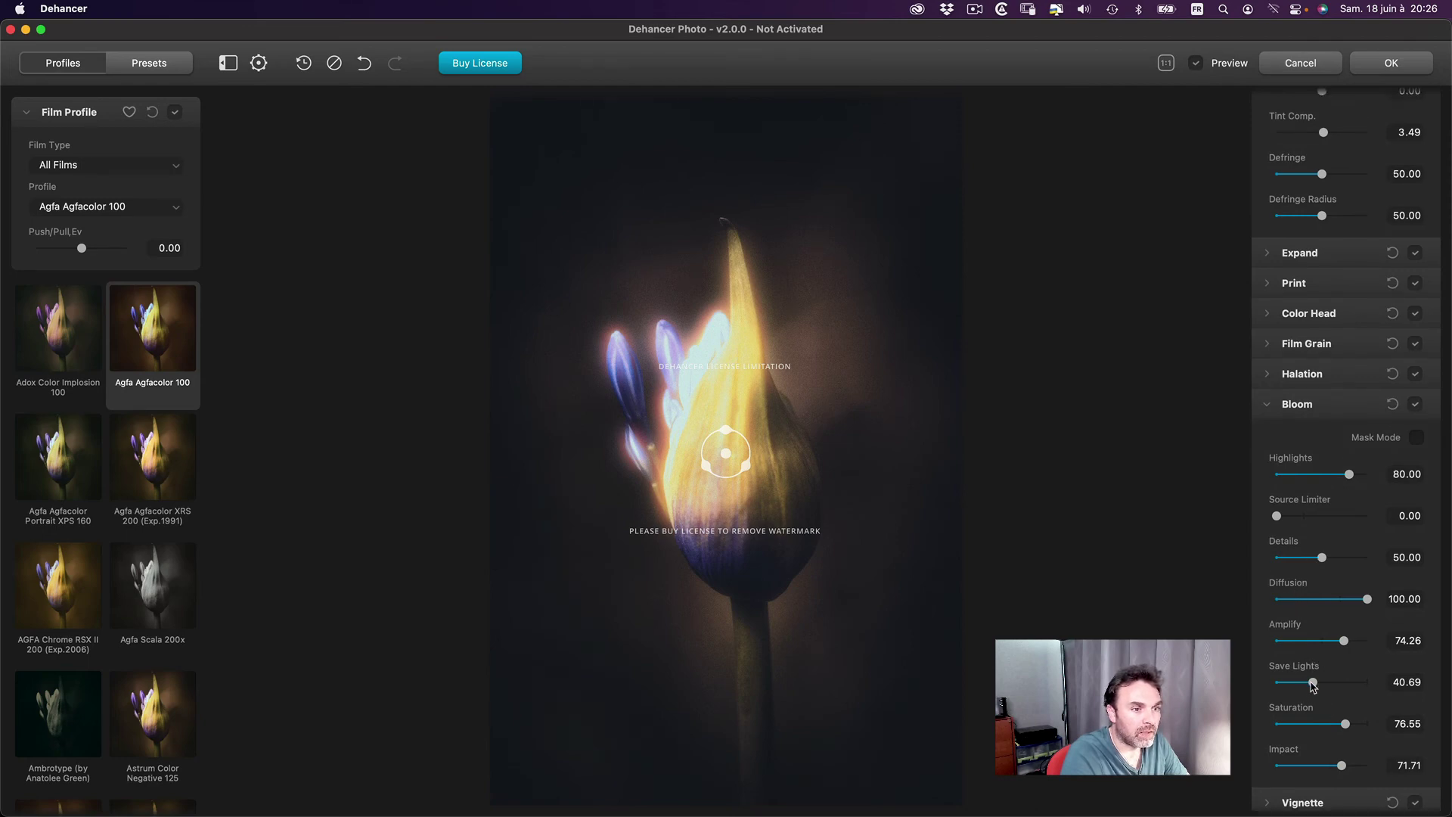
mouse_move(1313, 685)
left_mouse_down()
mouse_move(1364, 685)
mouse_move(1331, 684)
left_mouse_up()
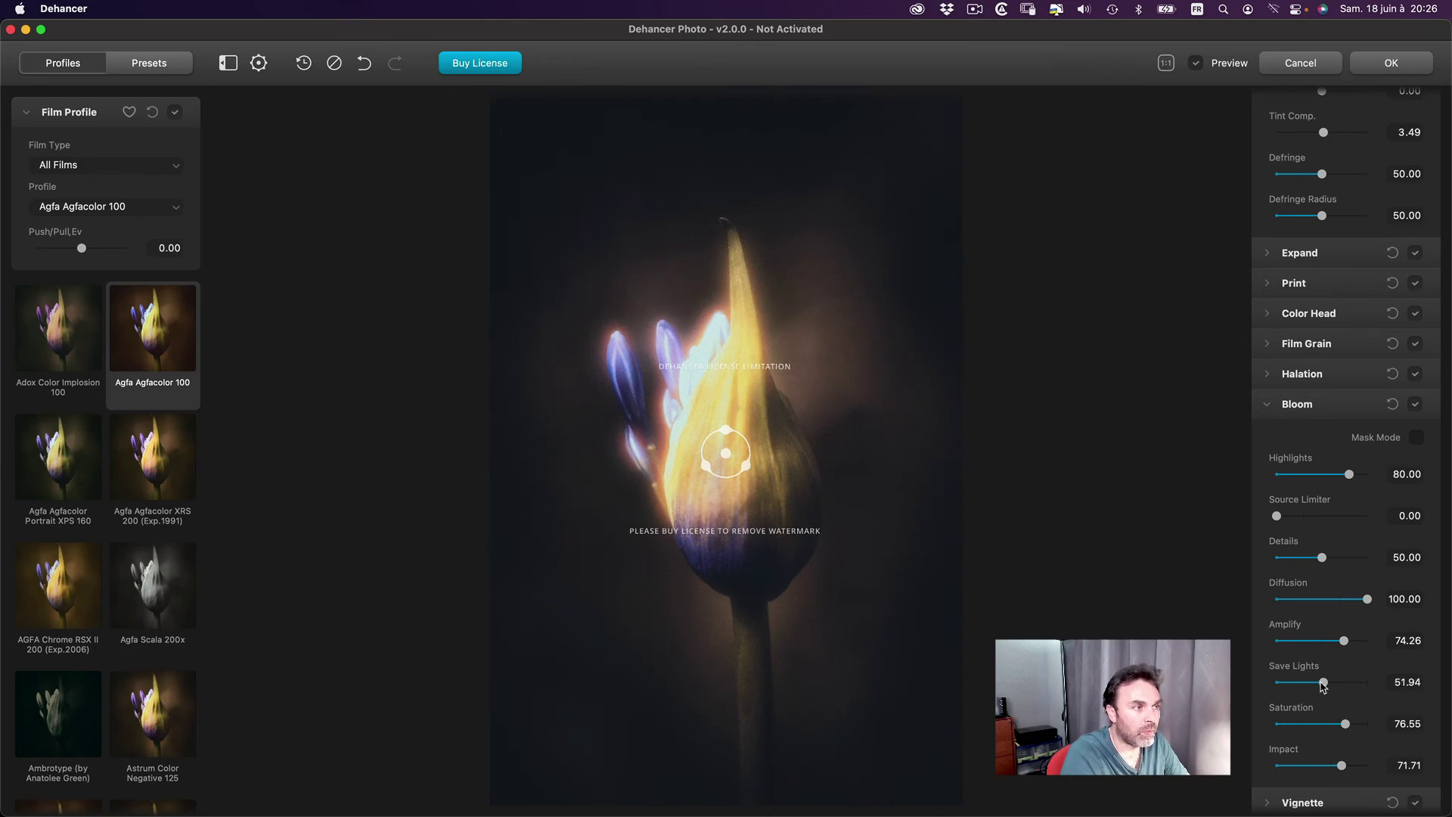
left_click_drag(1324, 686, 1271, 684)
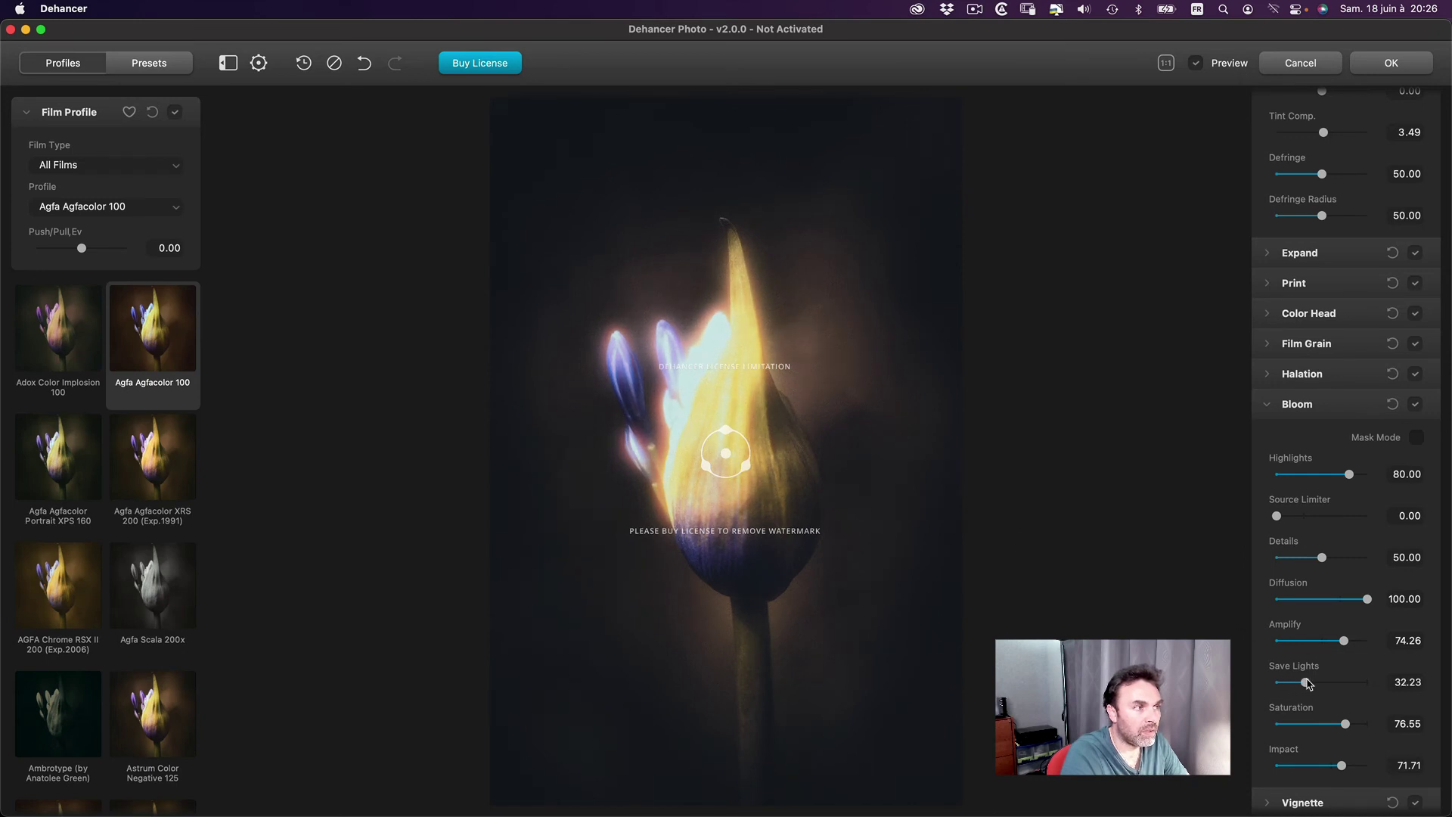
left_click_drag(1307, 685, 1350, 674)
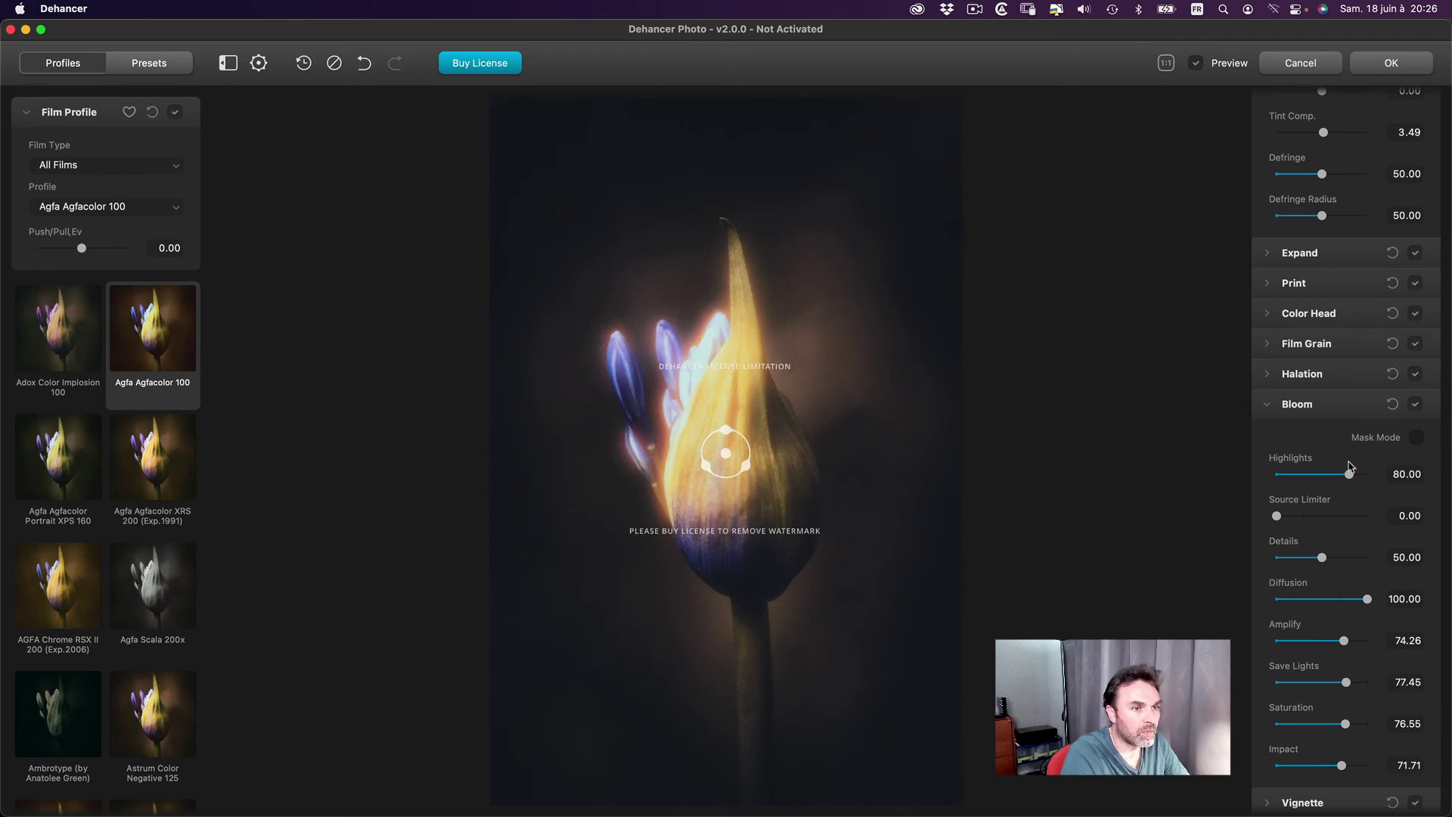
Set Bloom Highlights 72.81, Details 47.52, Diffusion 83.05 and Saturation 58.54.
mouse_move(1348, 472)
left_mouse_down()
mouse_move(1443, 476)
mouse_move(1343, 474)
left_mouse_up()
mouse_move(1322, 558)
left_mouse_down()
mouse_move(1308, 557)
mouse_move(1320, 557)
left_mouse_up()
mouse_move(1368, 599)
left_mouse_down()
mouse_move(1337, 600)
mouse_move(1352, 599)
left_mouse_up()
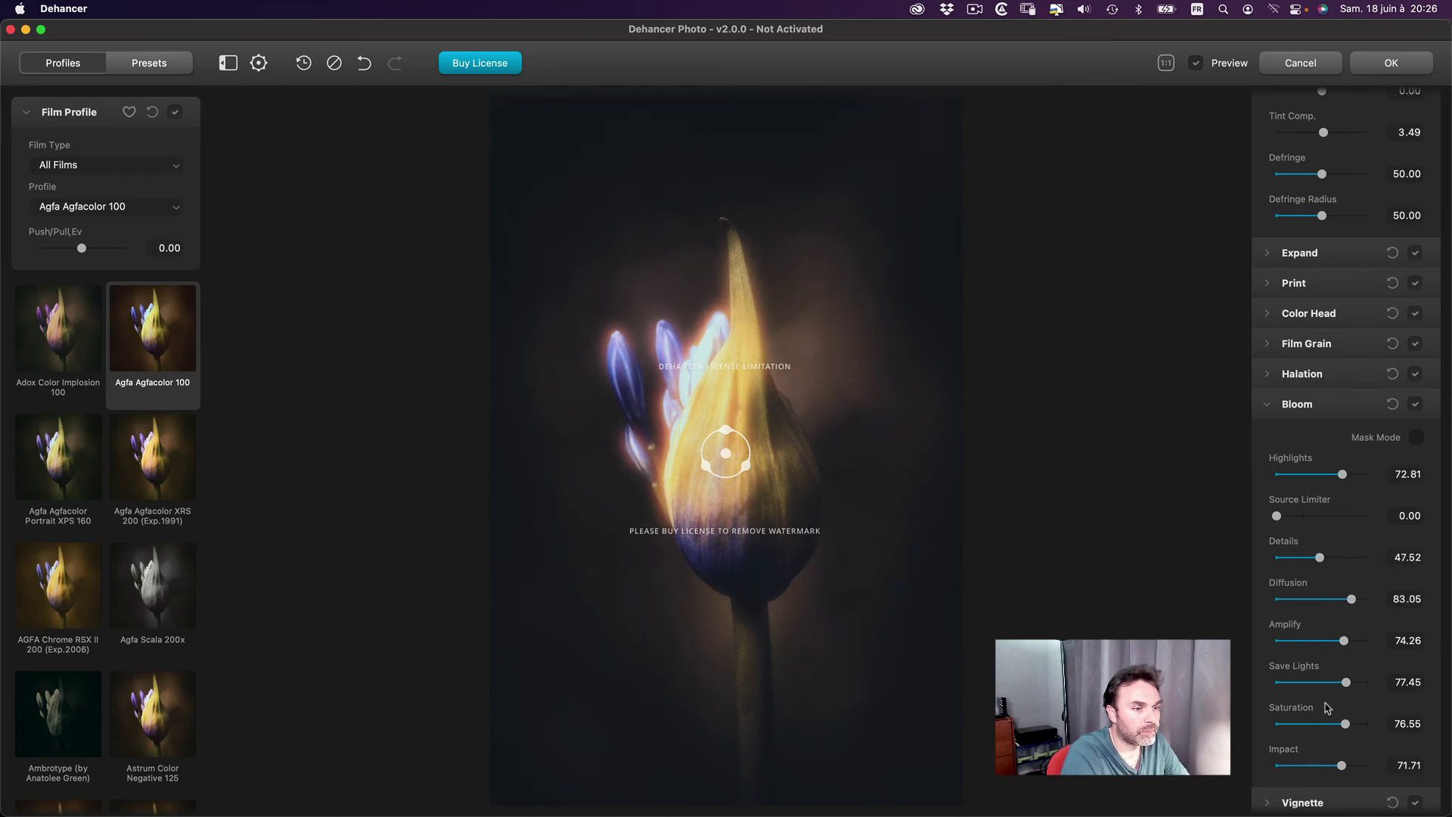
scroll(1322, 703, "down", 1)
mouse_move(1337, 712)
left_mouse_down()
mouse_move(1286, 713)
mouse_move(1345, 717)
mouse_move(1323, 715)
left_mouse_up()
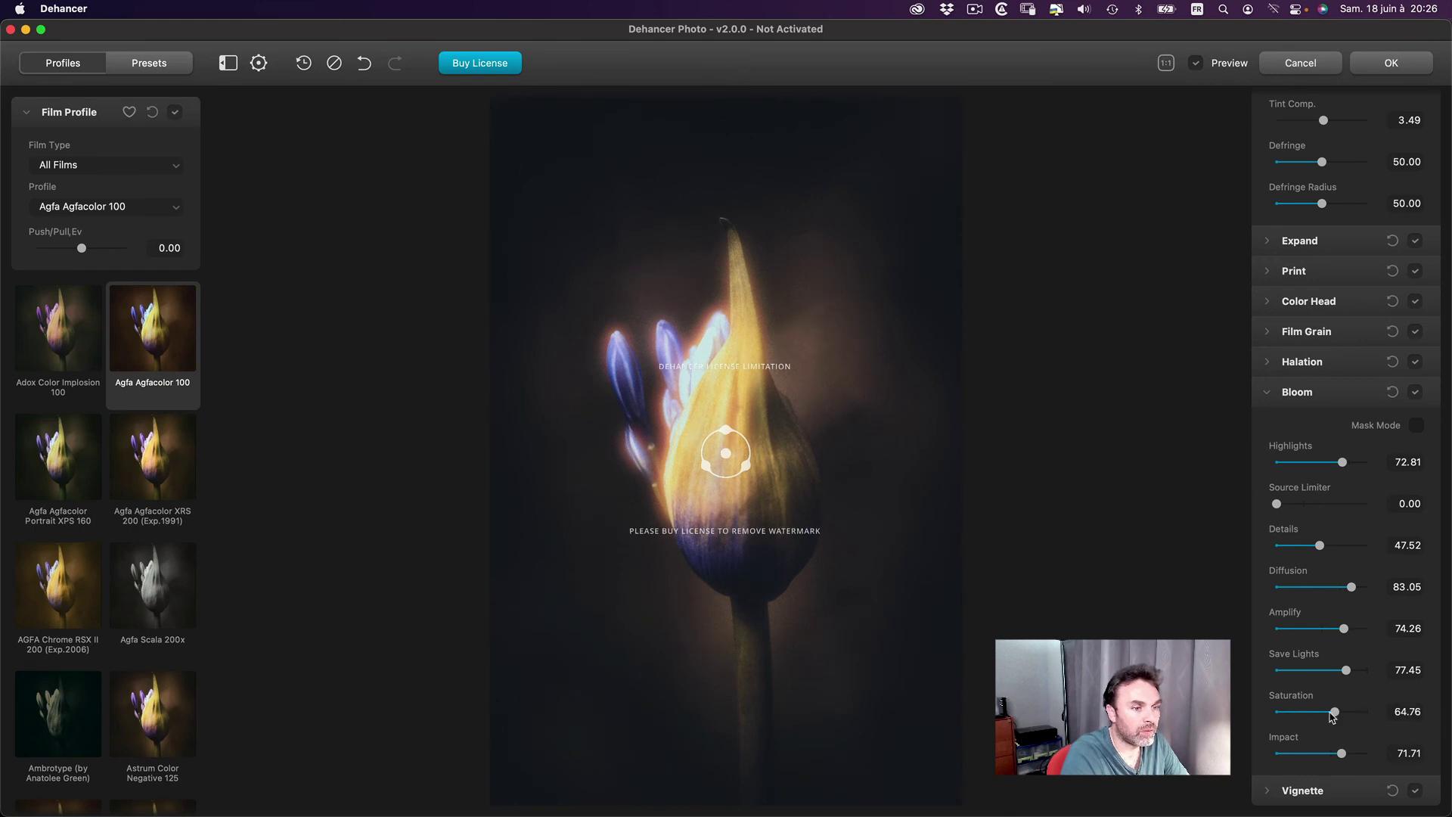
left_click(1319, 393)
Open Vignette and reshape it to Size 77.91 and Aspect Ratio 41.03, testing Feather and Exposure.
left_click(1269, 510)
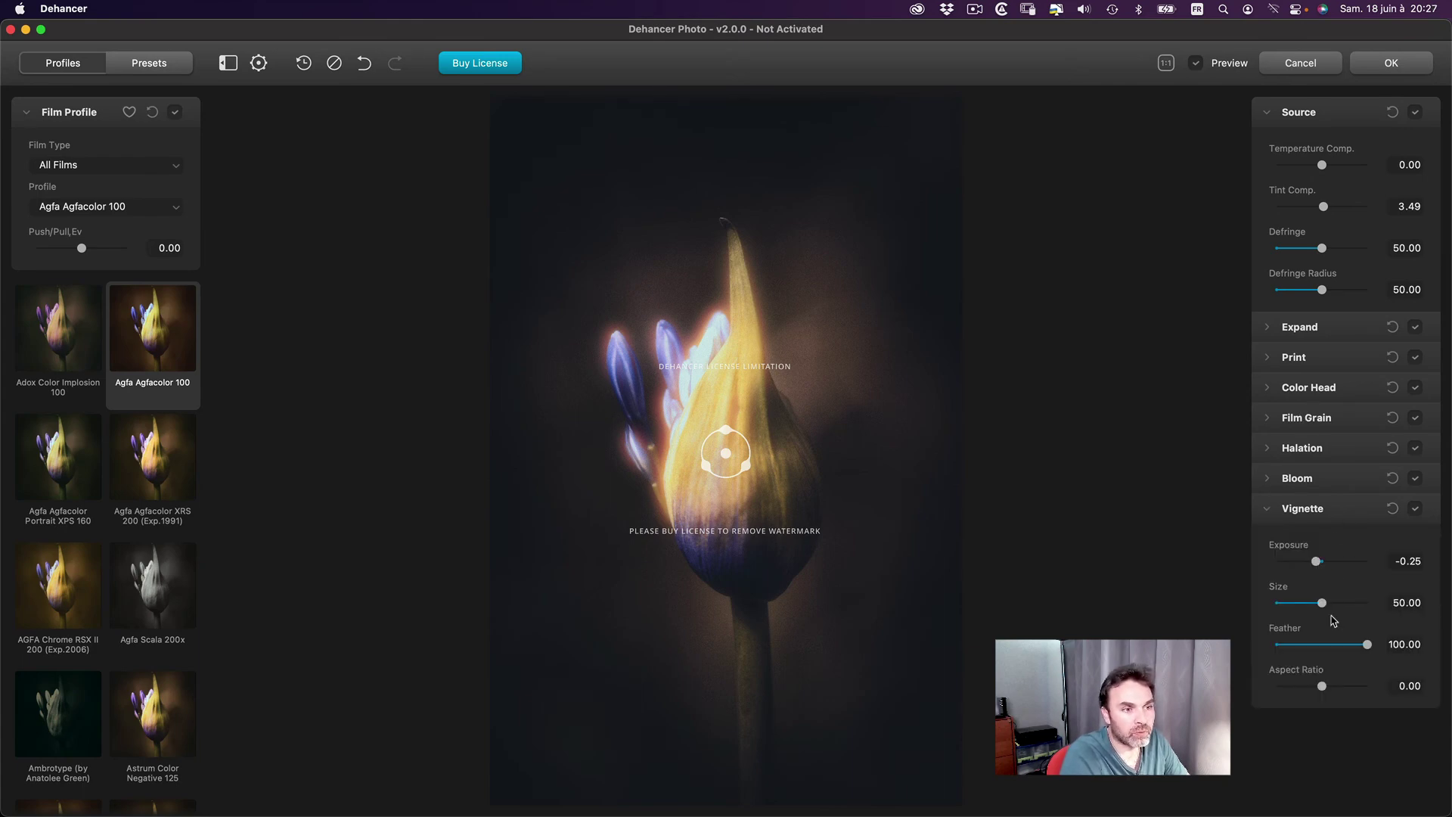
left_click_drag(1325, 649, 1260, 651)
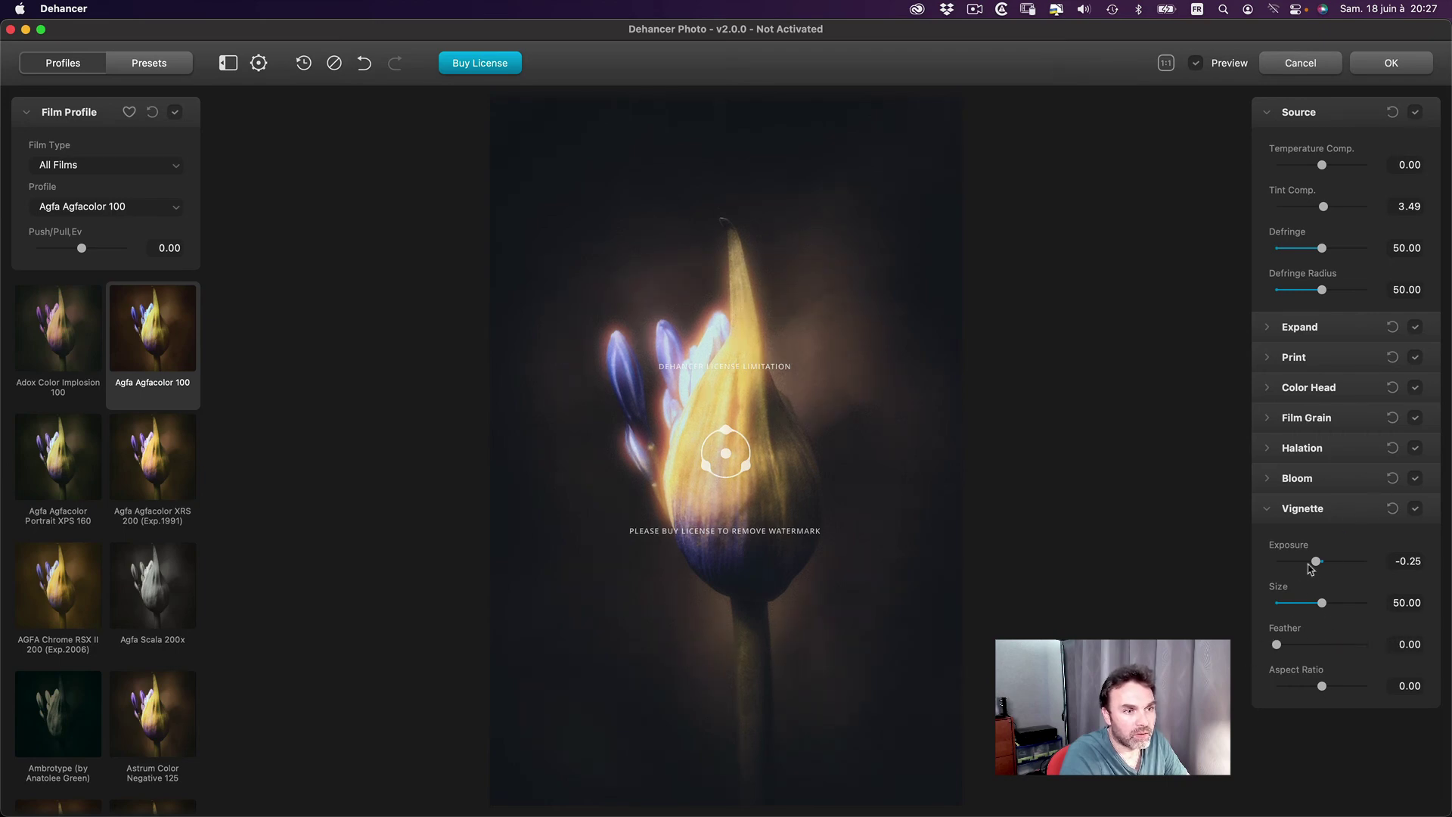
mouse_move(1322, 562)
left_mouse_down()
mouse_move(1371, 563)
mouse_move(1295, 602)
mouse_move(1308, 603)
left_mouse_up()
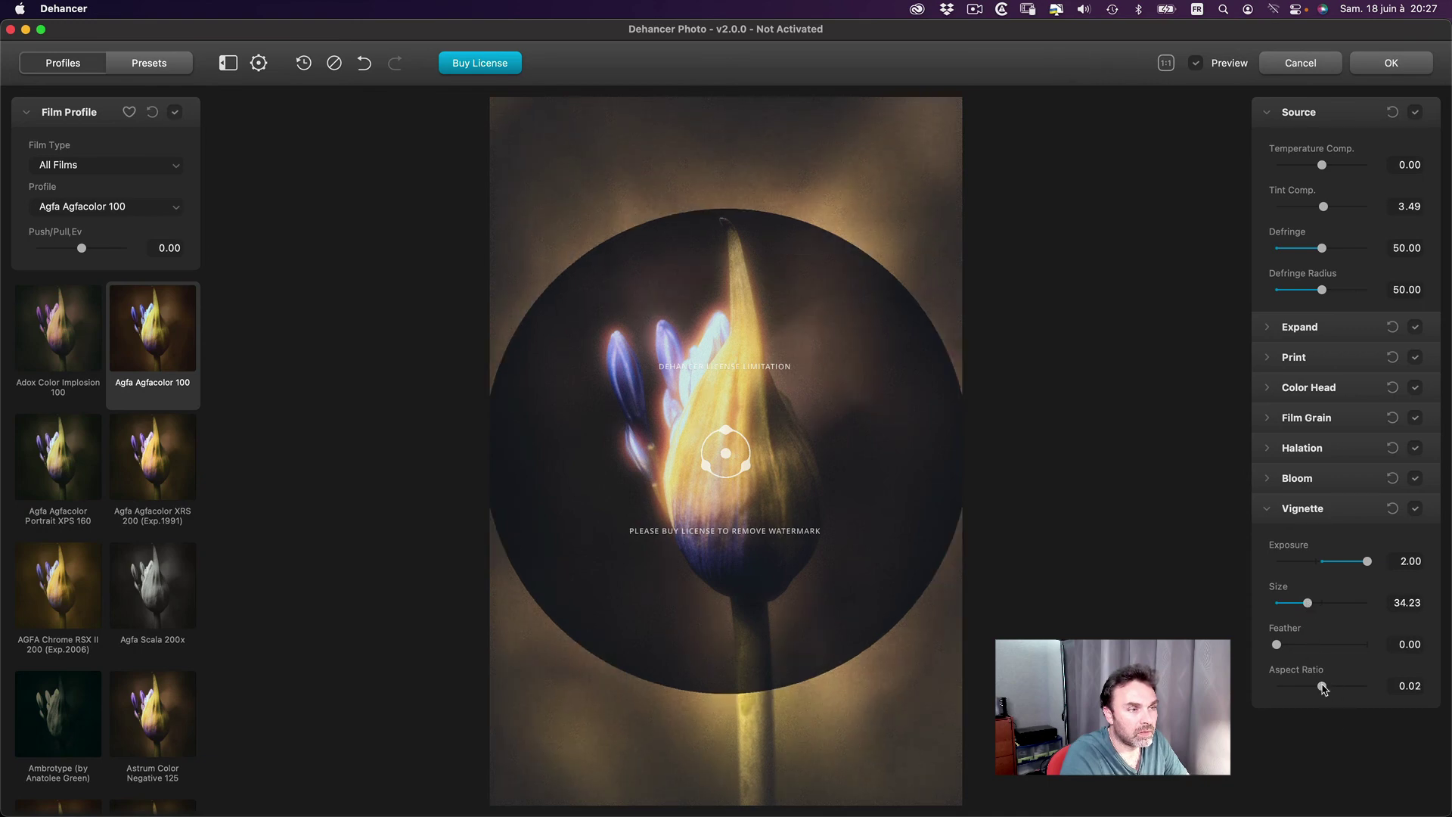
mouse_move(1322, 686)
left_mouse_down()
mouse_move(1344, 689)
mouse_move(1307, 683)
mouse_move(1339, 683)
left_mouse_up()
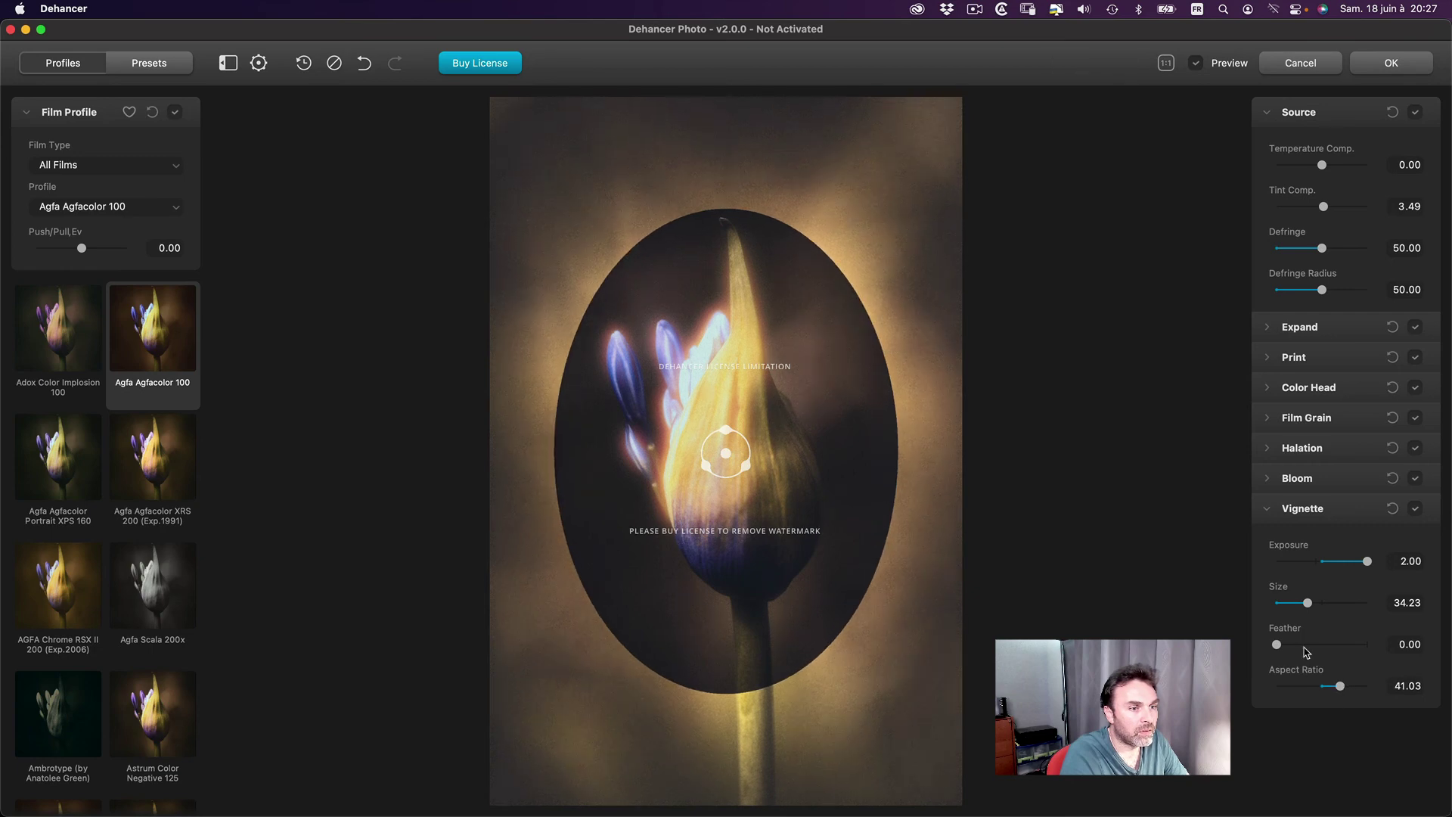
left_click_drag(1277, 647, 1363, 645)
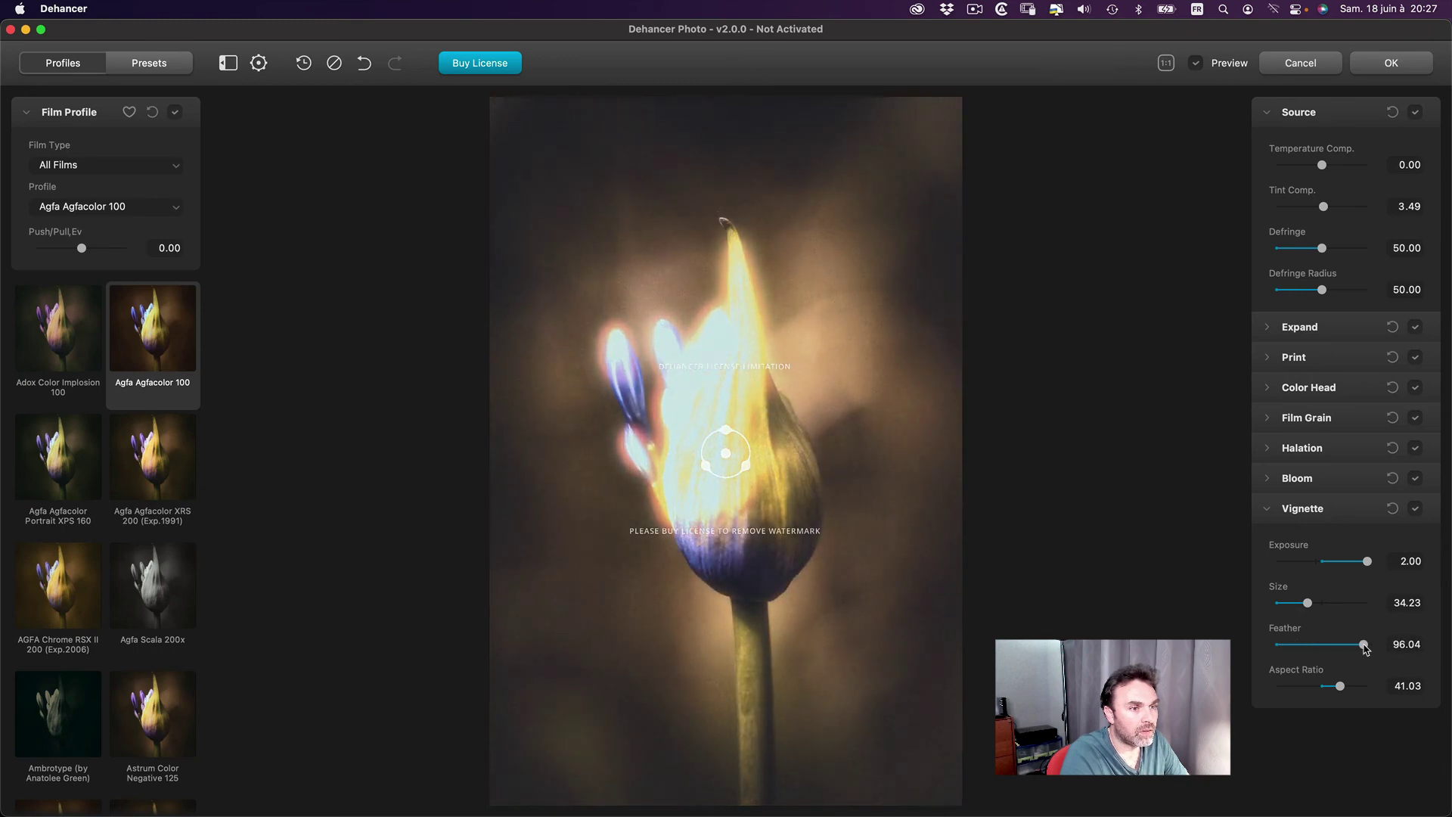
mouse_move(1367, 563)
left_mouse_down()
mouse_move(1251, 567)
mouse_move(1383, 569)
mouse_move(1304, 573)
mouse_move(1316, 562)
mouse_move(1333, 603)
mouse_move(1234, 652)
left_mouse_up()
Shape the vignette to Size 38.28 and Aspect Ratio 55.21 while testing Exposure.
left_click_drag(1317, 561, 1367, 561)
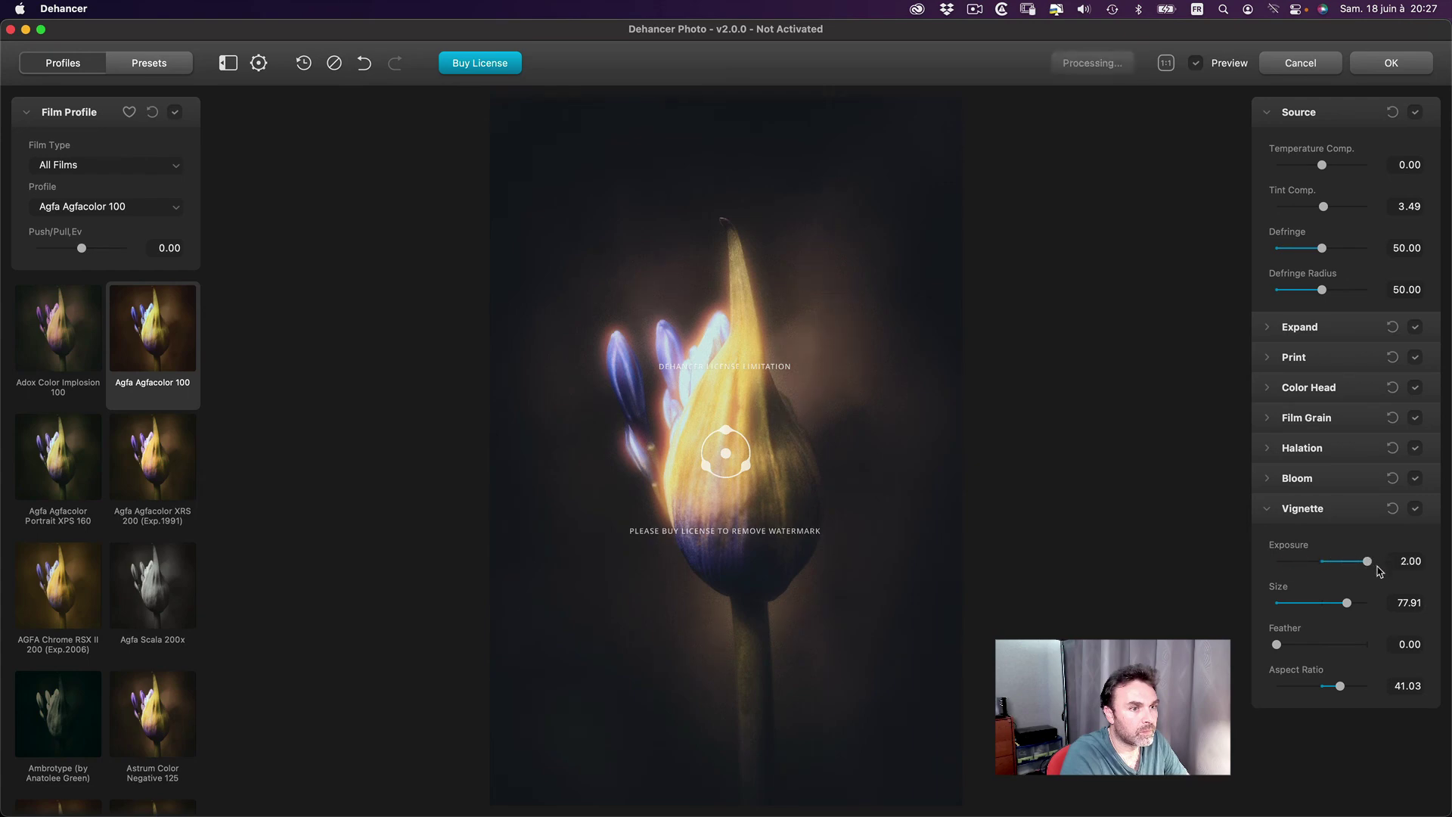
left_click_drag(1356, 561, 1340, 561)
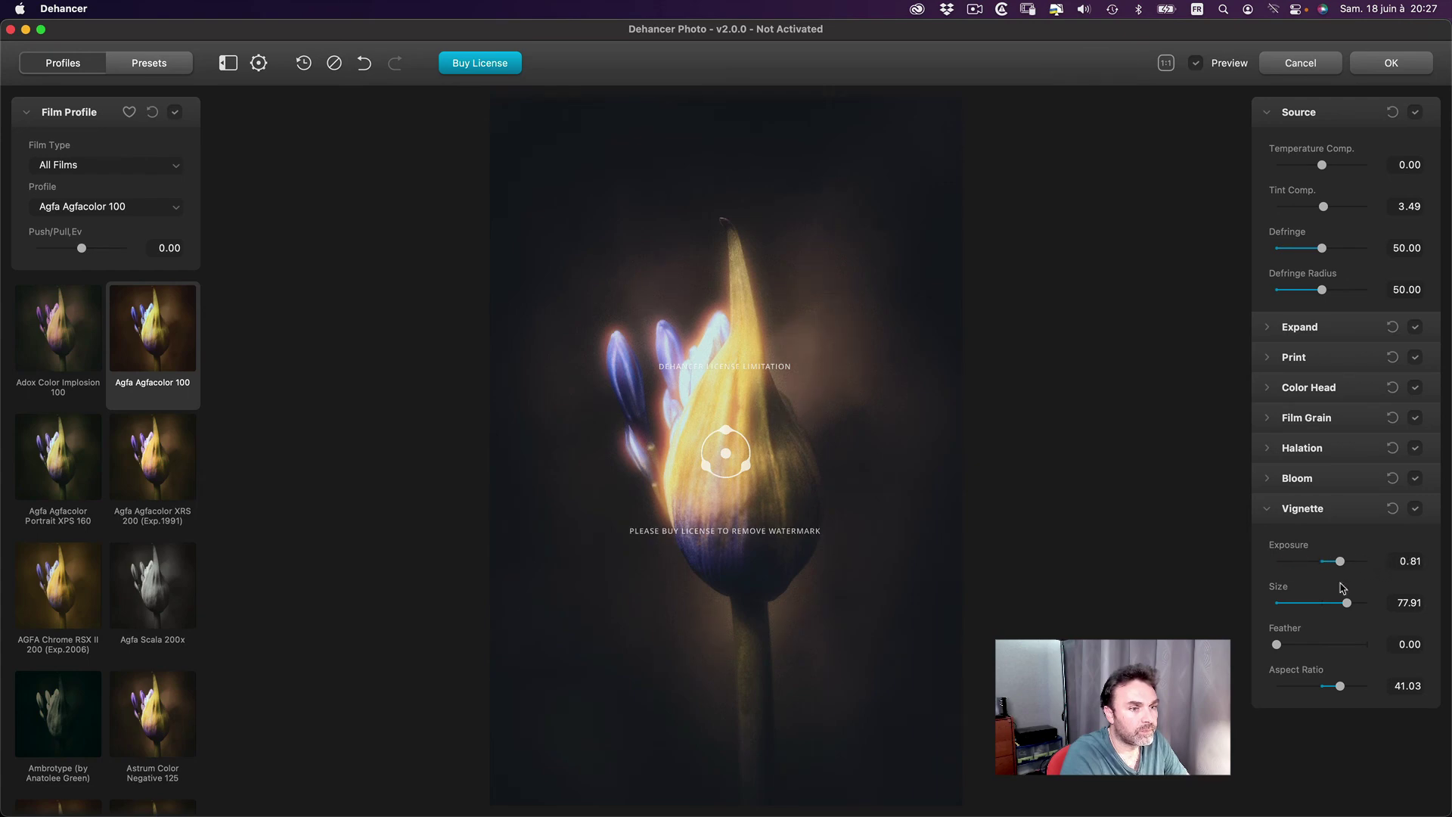
left_click_drag(1340, 686, 1245, 686)
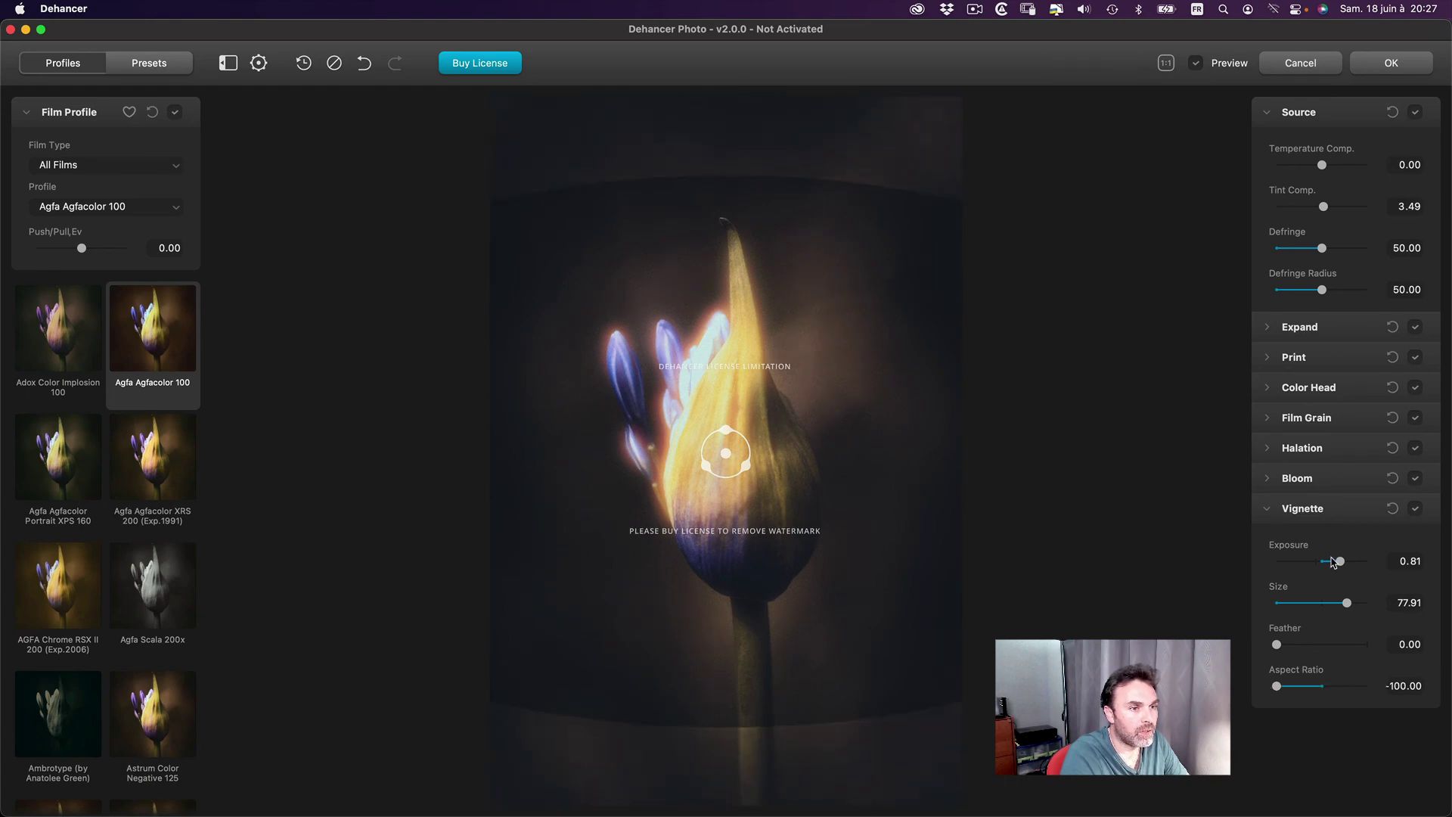
left_click_drag(1340, 561, 1345, 561)
left_click_drag(1277, 686, 1298, 686)
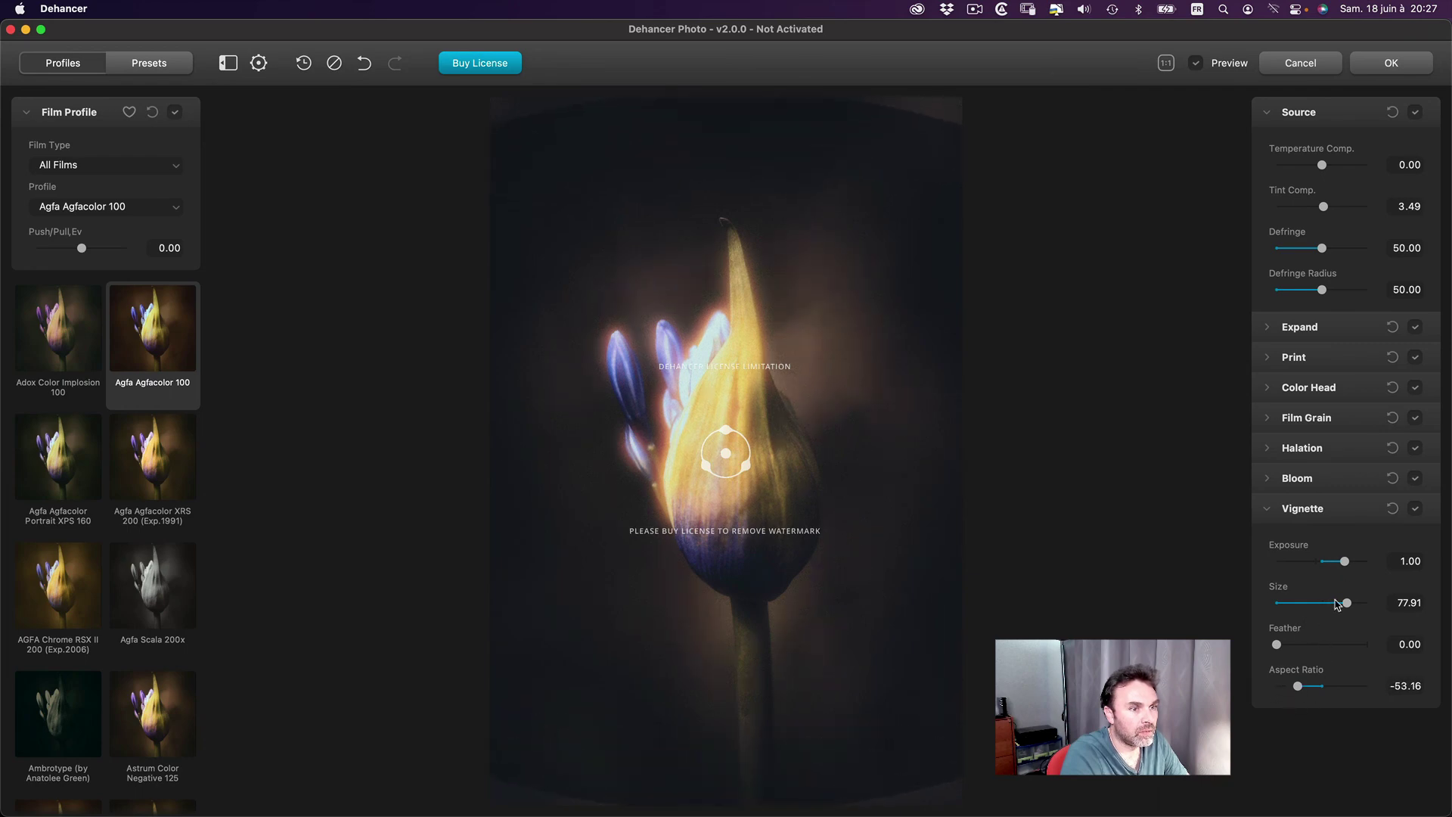
left_click_drag(1343, 603, 1311, 603)
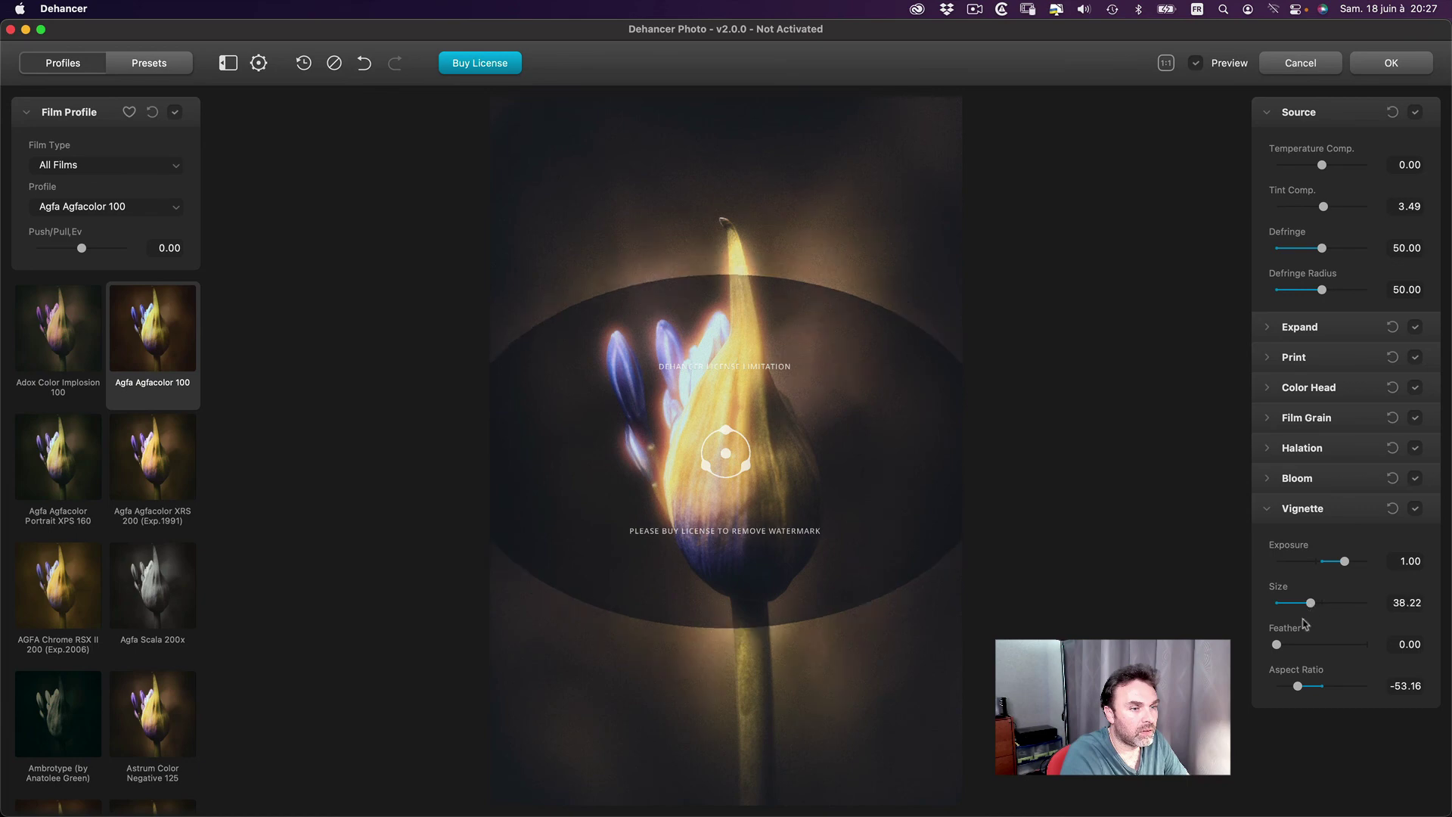
left_click_drag(1298, 686, 1347, 686)
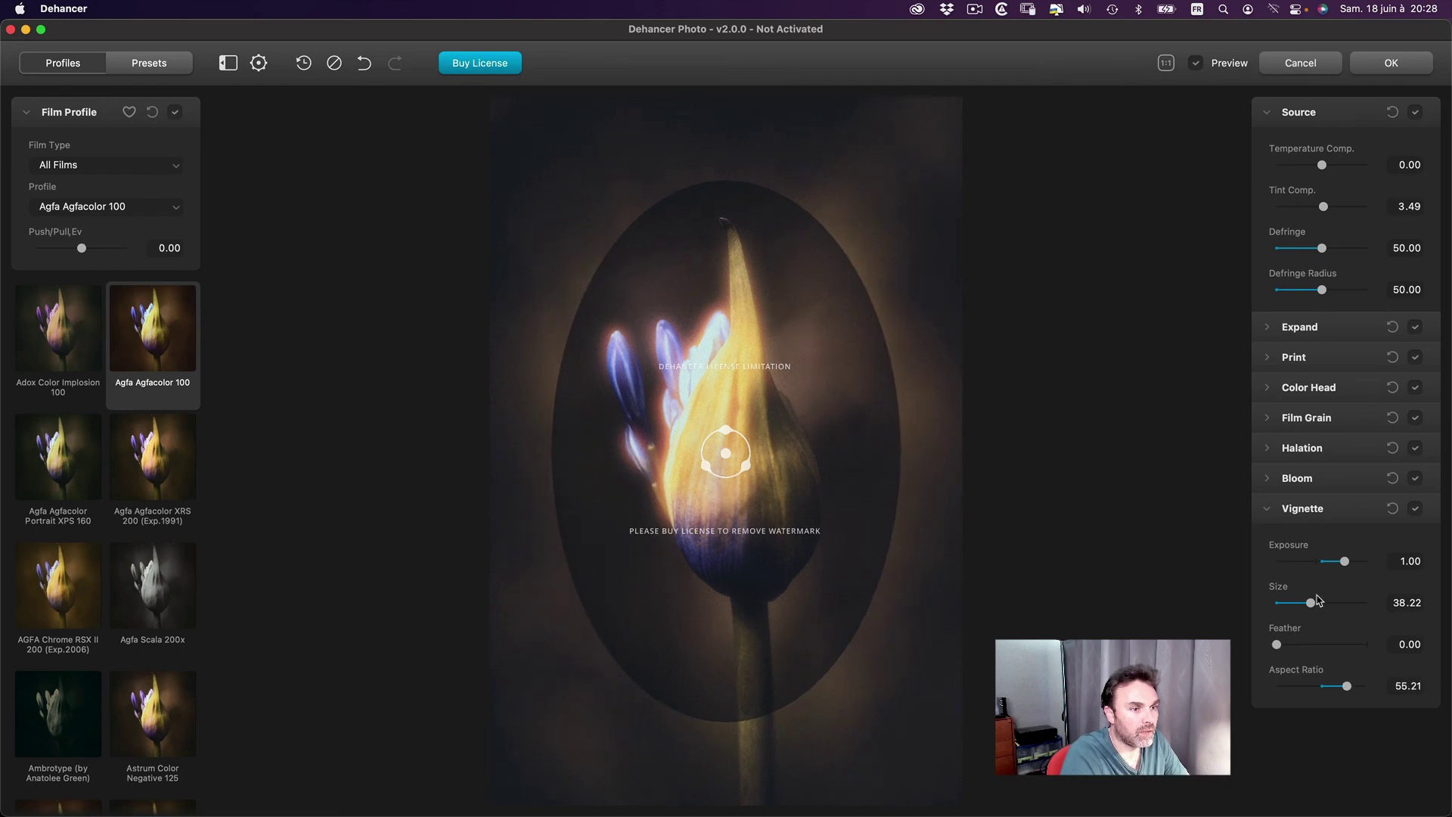
left_click_drag(1312, 603, 1311, 603)
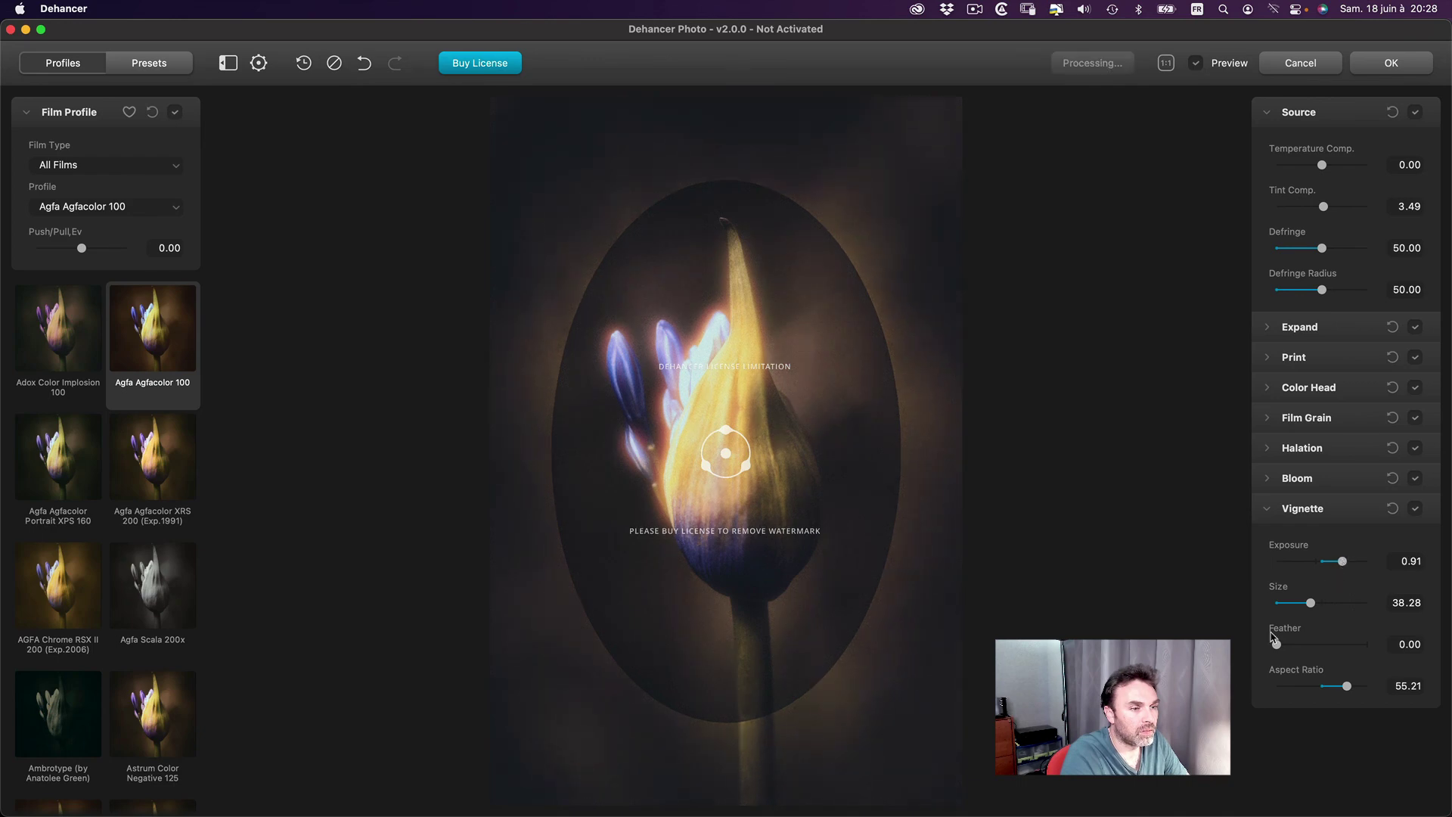
Darken the vignette to Exposure -2.00 with Feather about 51, toggling it to compare.
left_click_drag(1277, 645, 1335, 644)
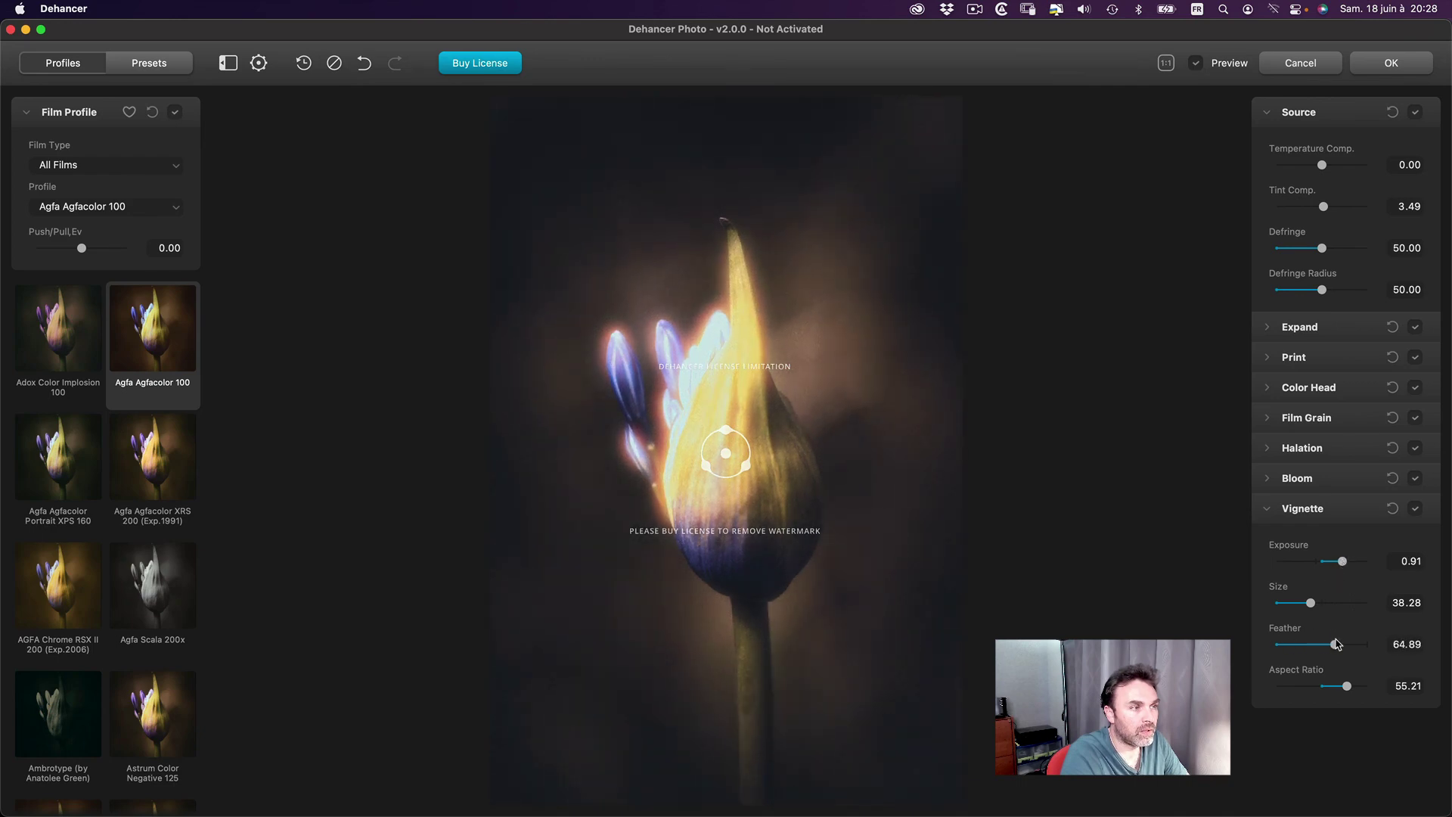
left_click_drag(1343, 561, 1323, 563)
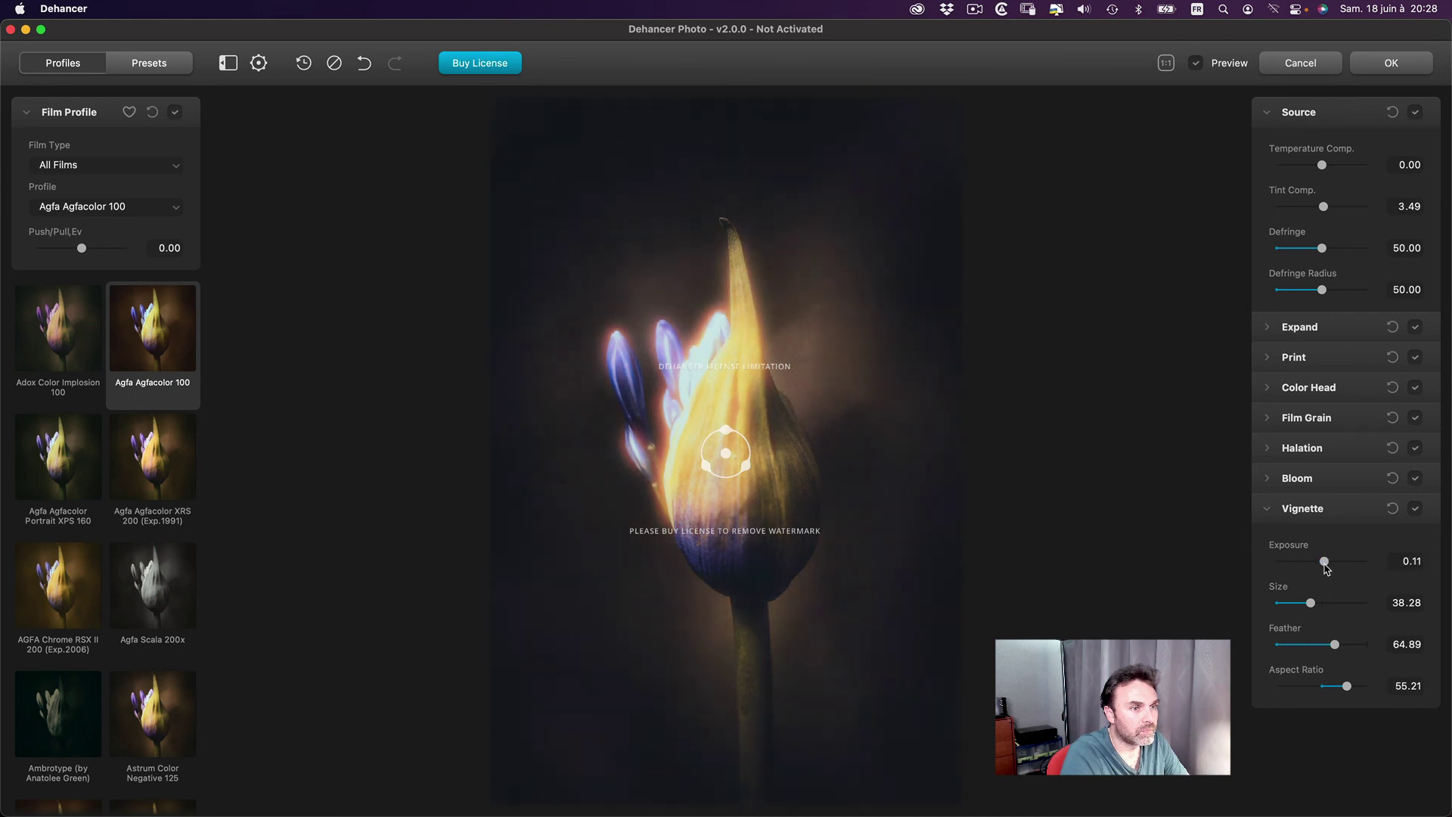
left_click_drag(1335, 645, 1325, 644)
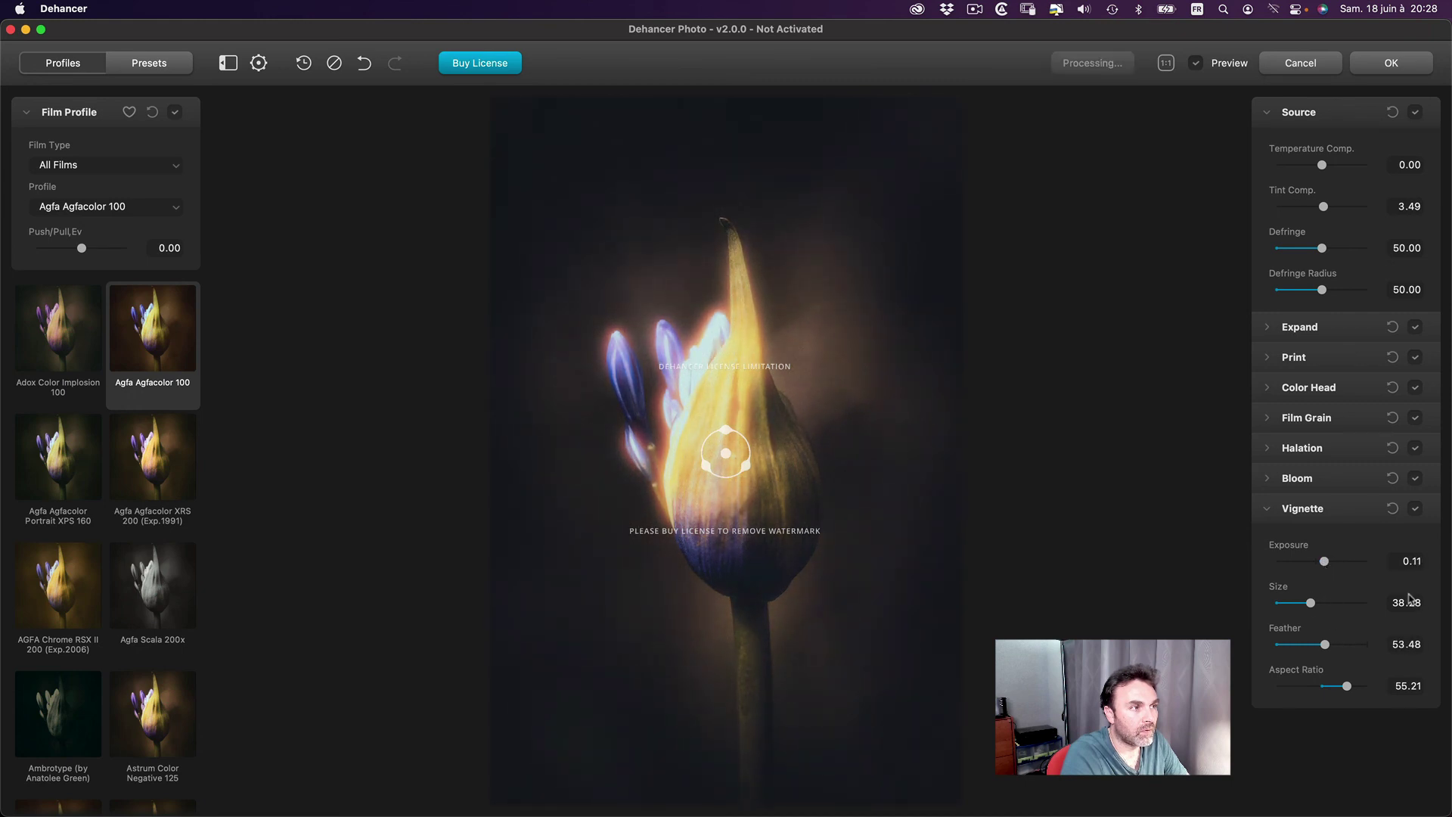
left_click(1416, 508)
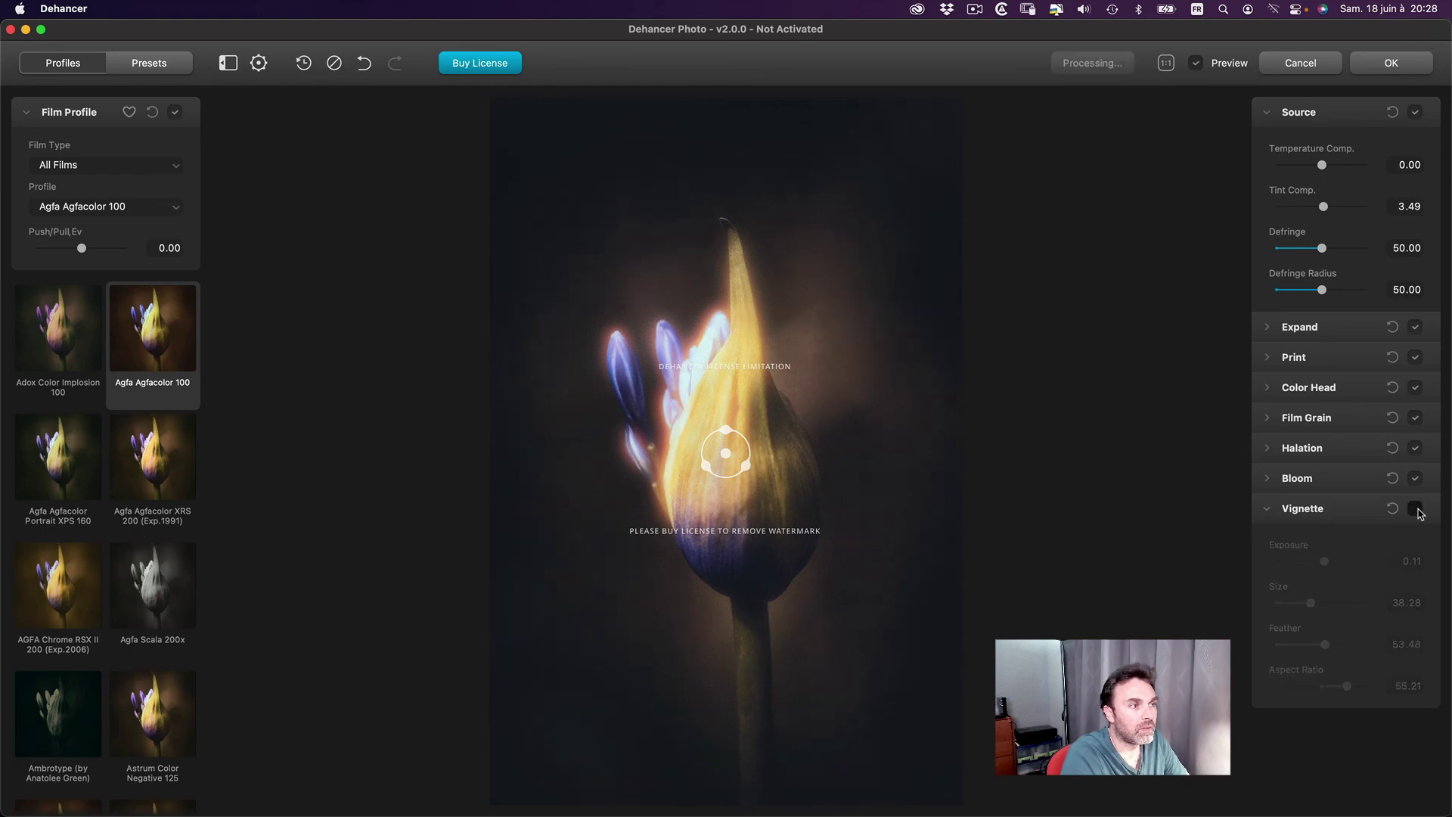
left_click(1416, 508)
left_click_drag(1324, 562, 1260, 568)
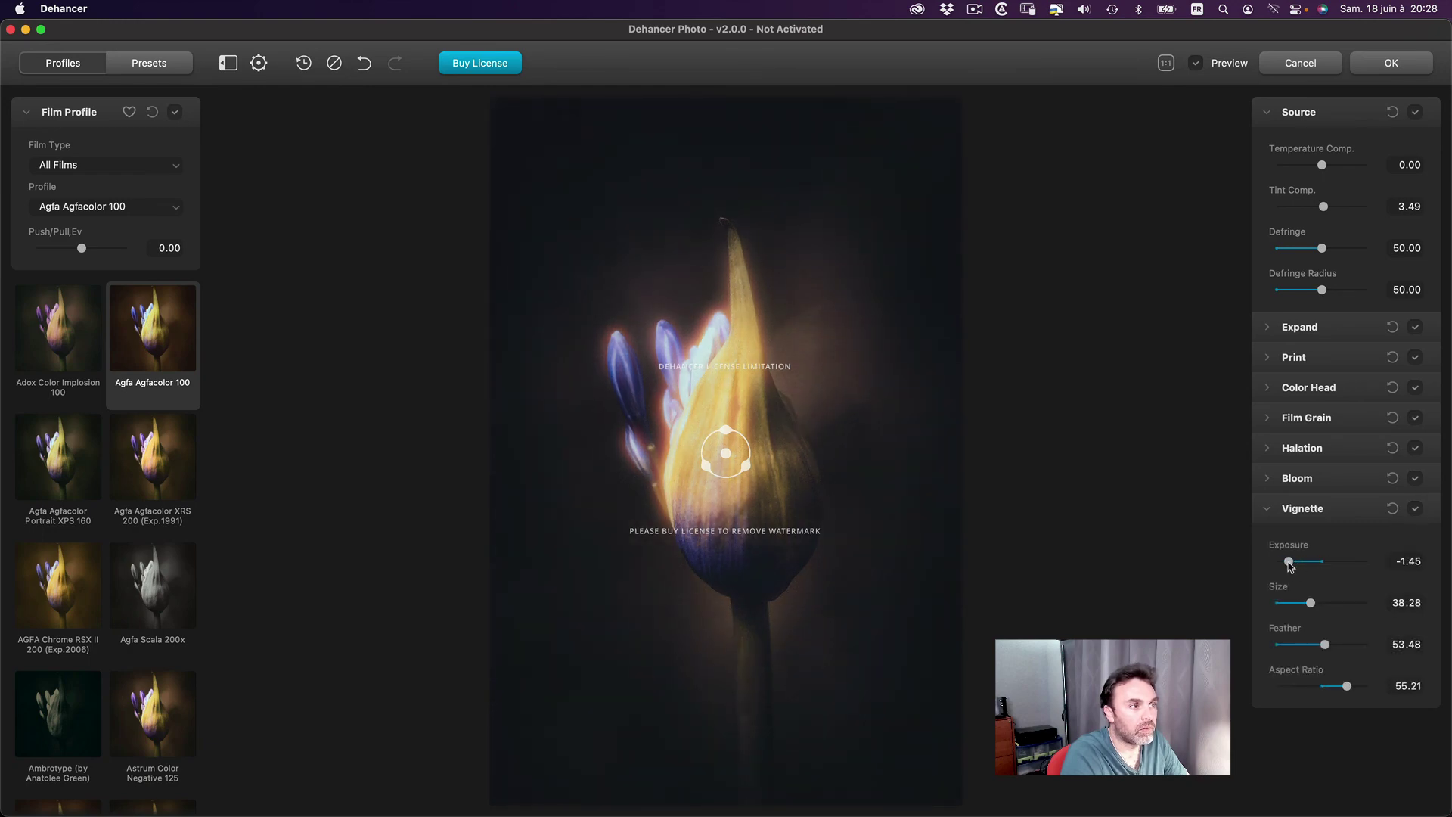
left_click(1416, 508)
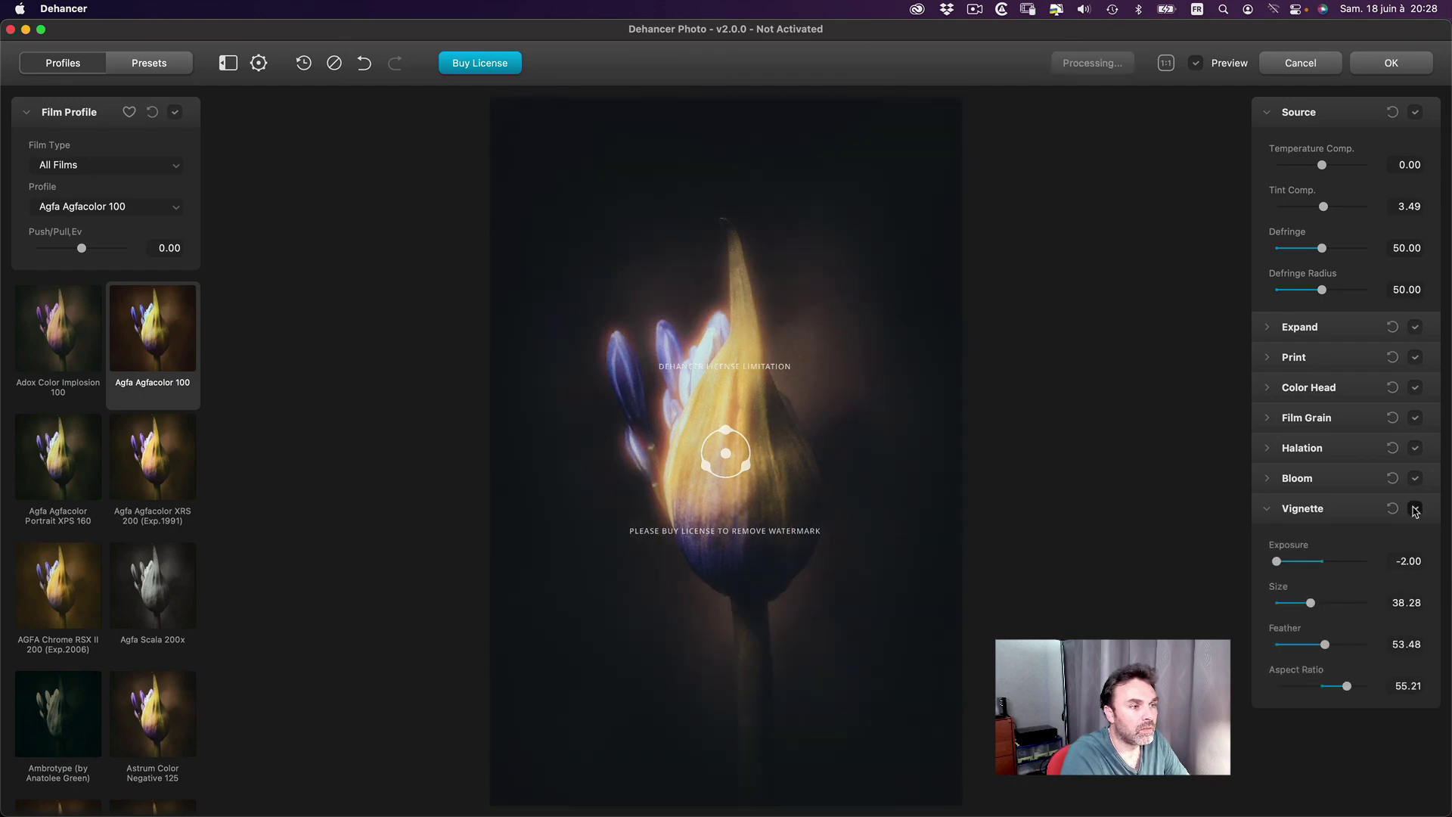
left_click_drag(1325, 647, 1324, 649)
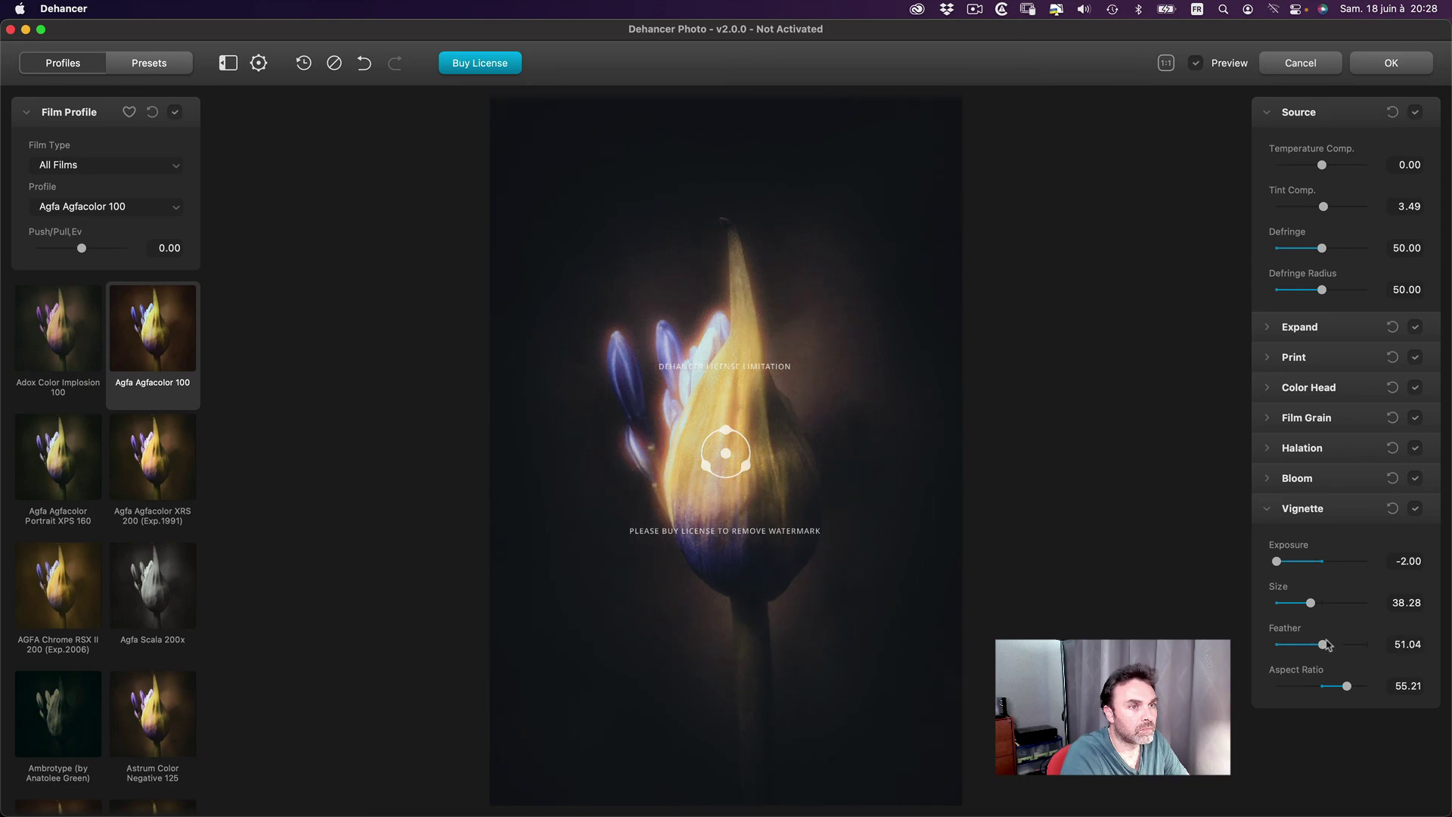
Collapse Vignette, open the Expand section, and pull White Point down to 87.97.
left_click(1270, 514)
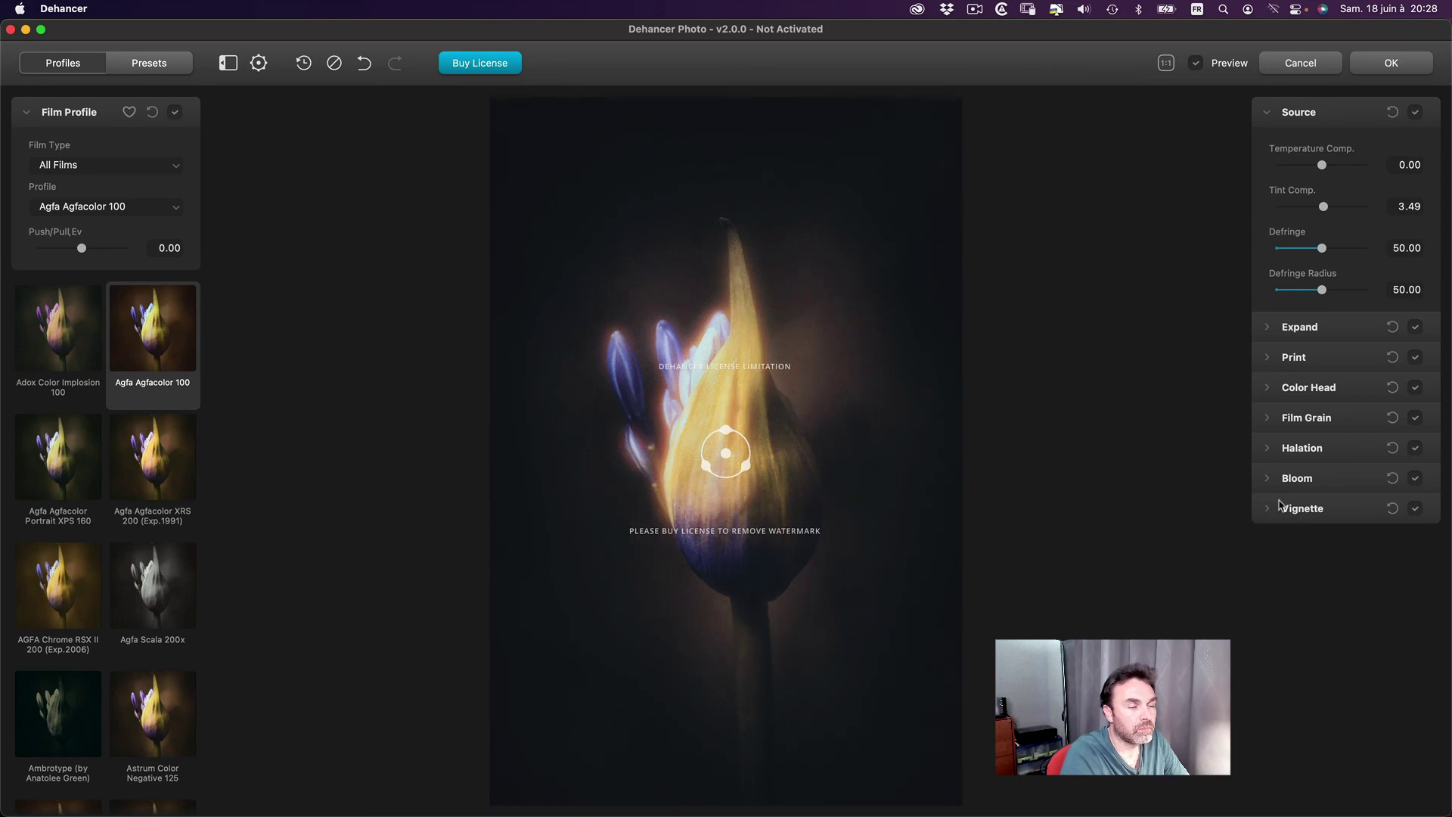
left_click(1266, 330)
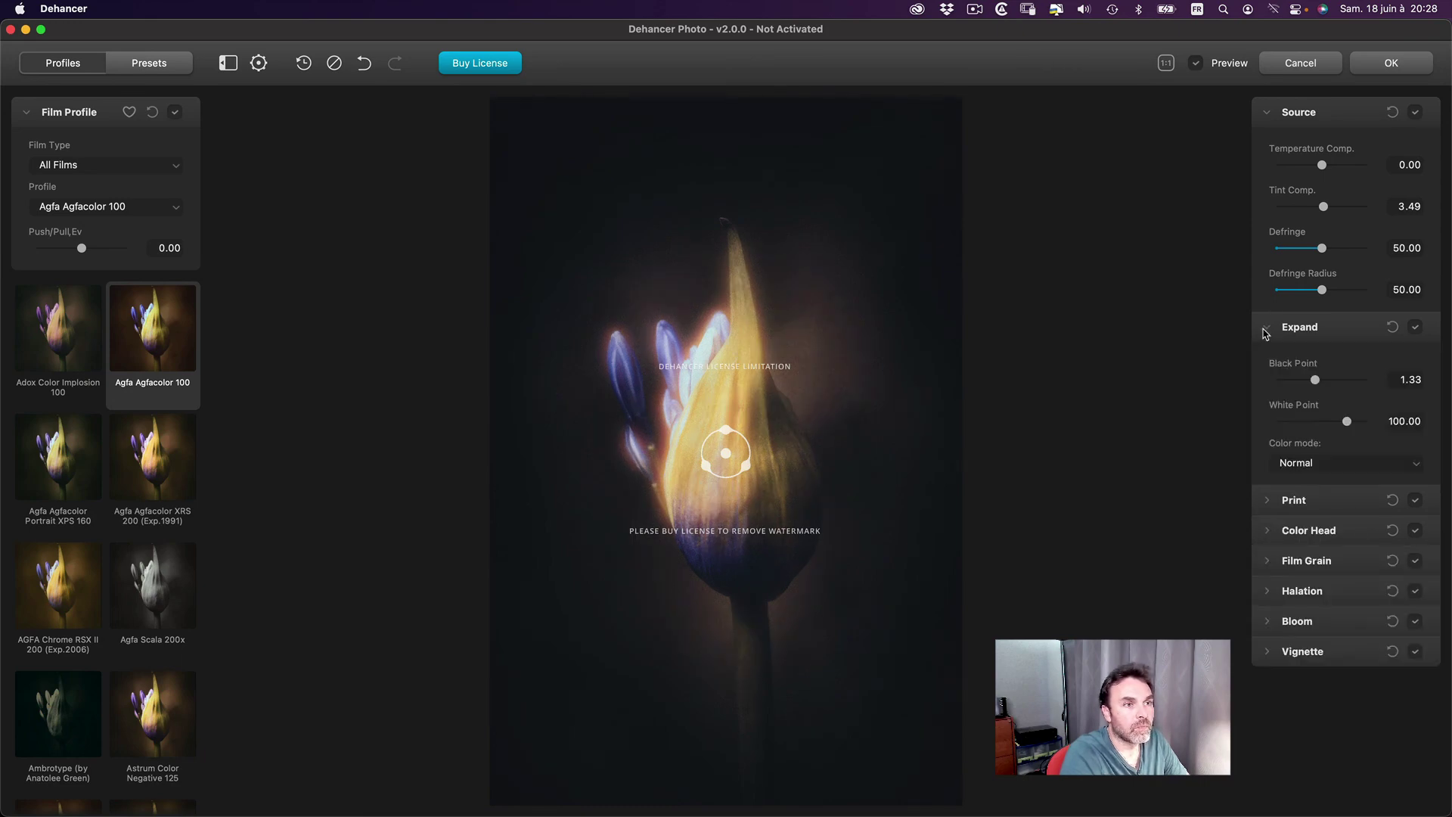
left_click_drag(1348, 421, 1314, 382)
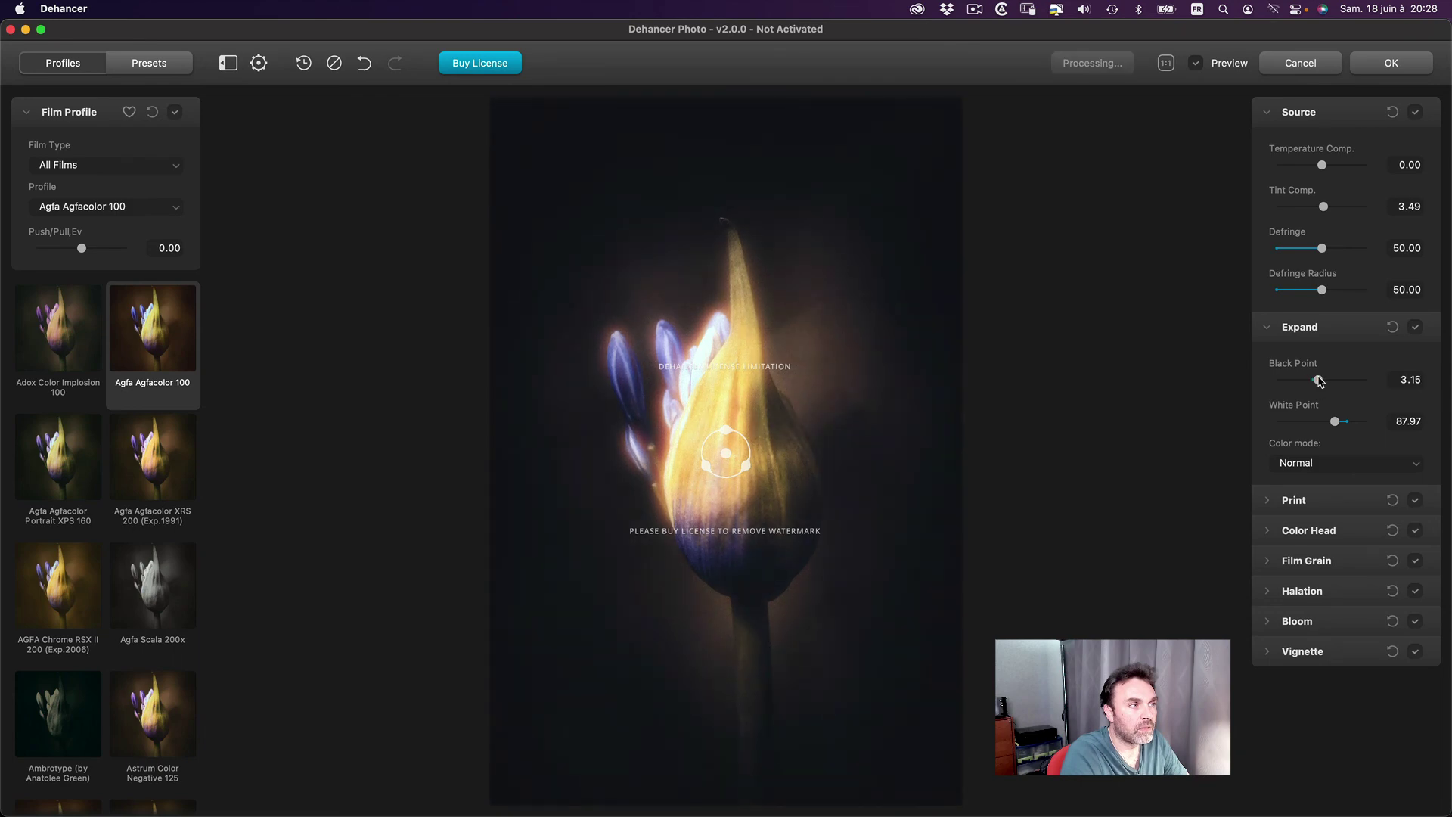